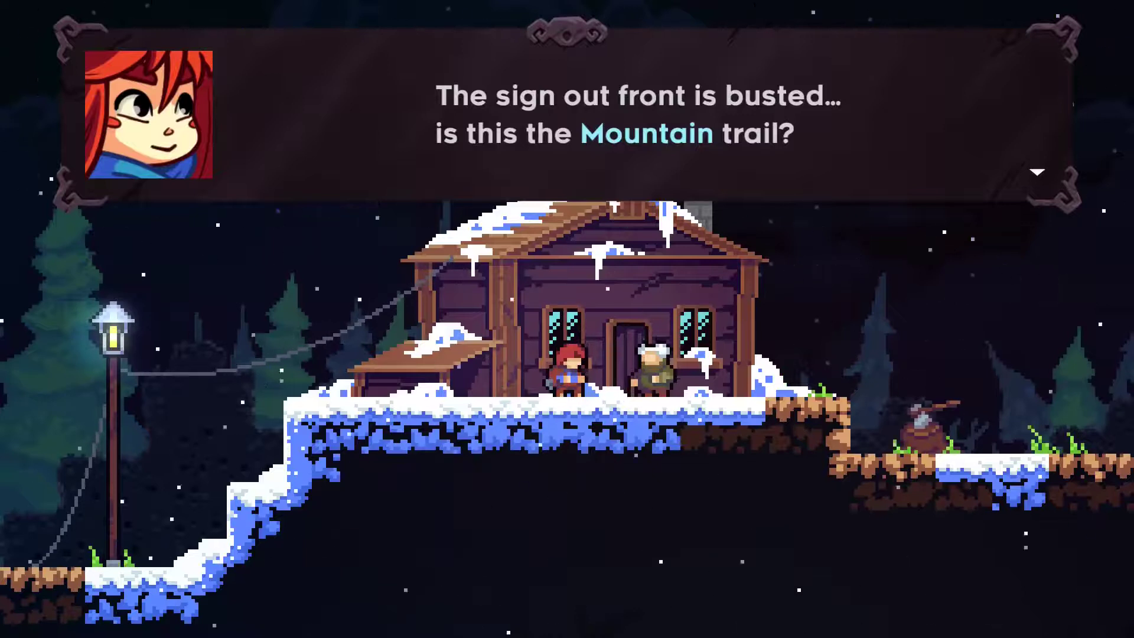
key(c)
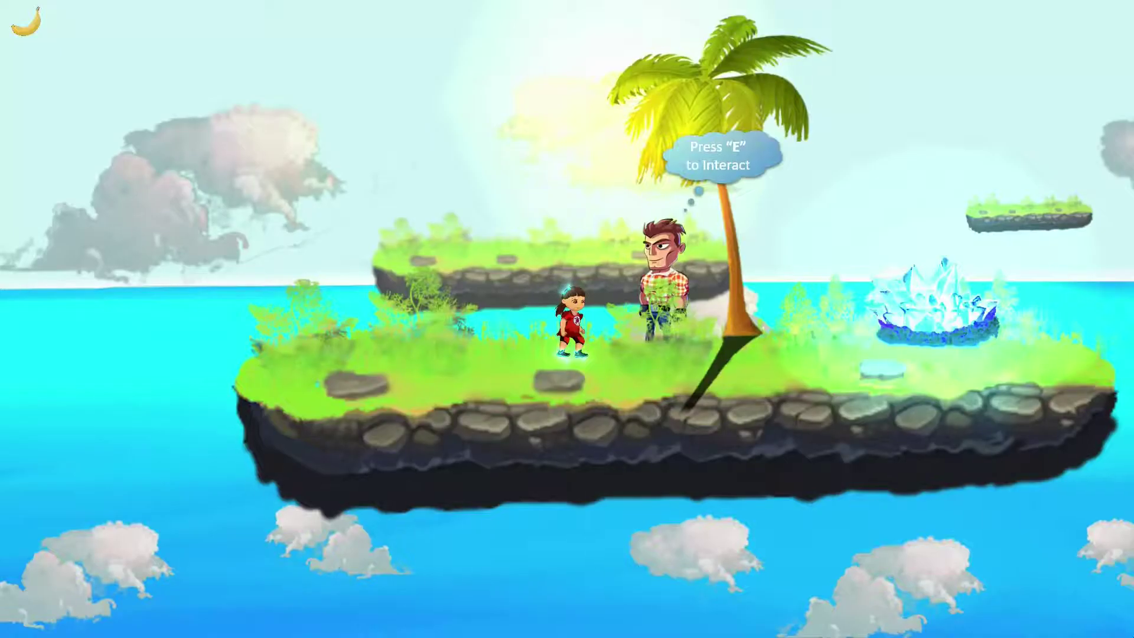
key(d)
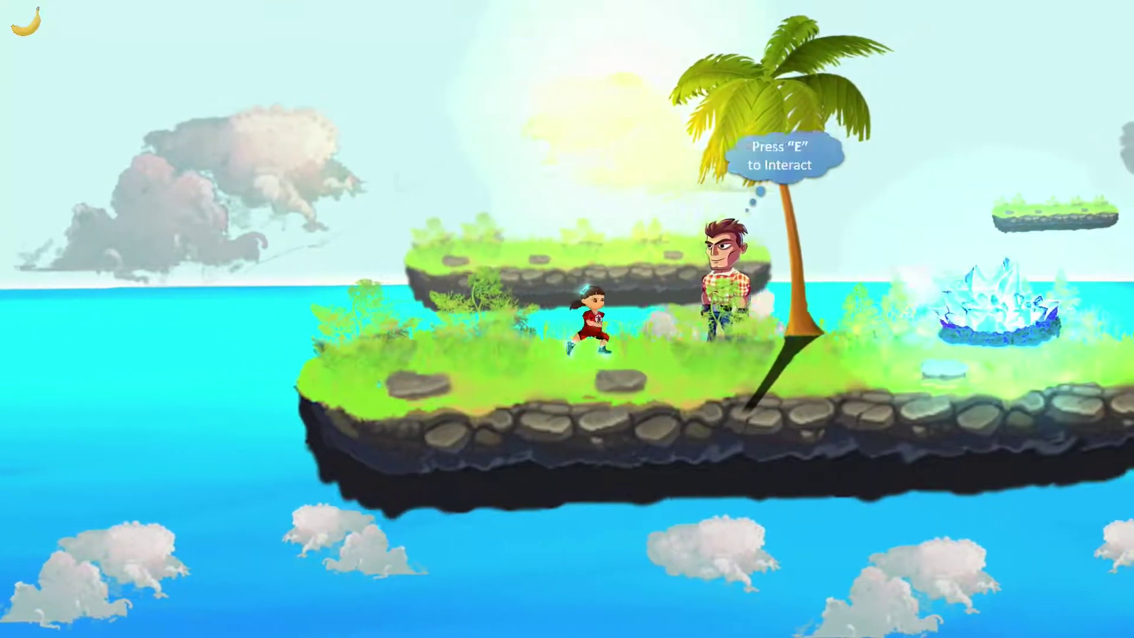
key(e)
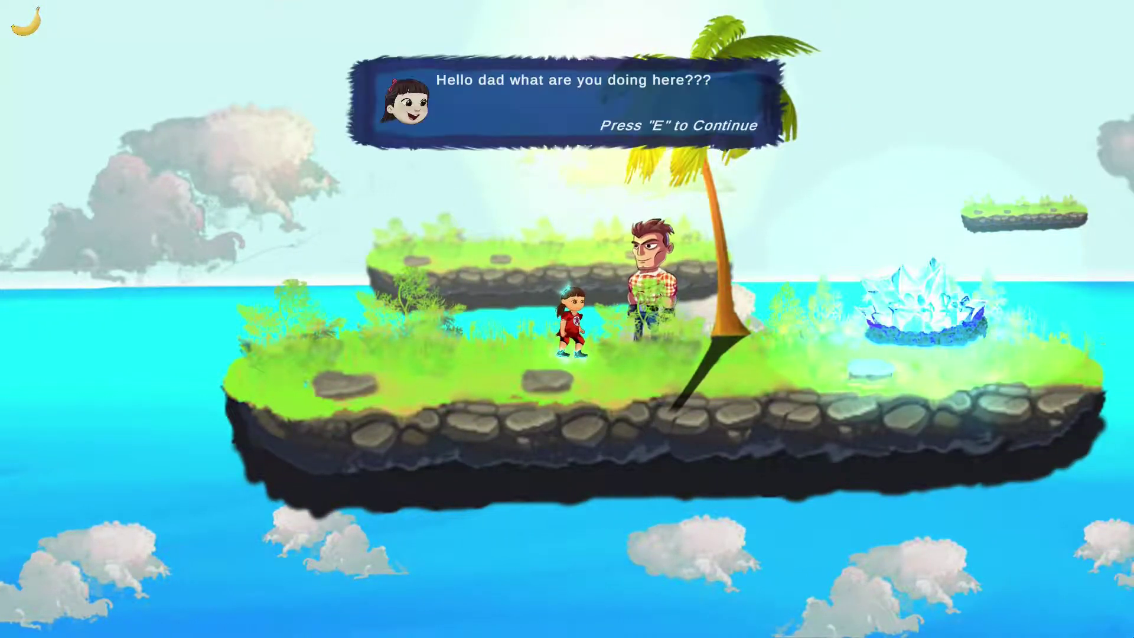
key(e)
key(e)
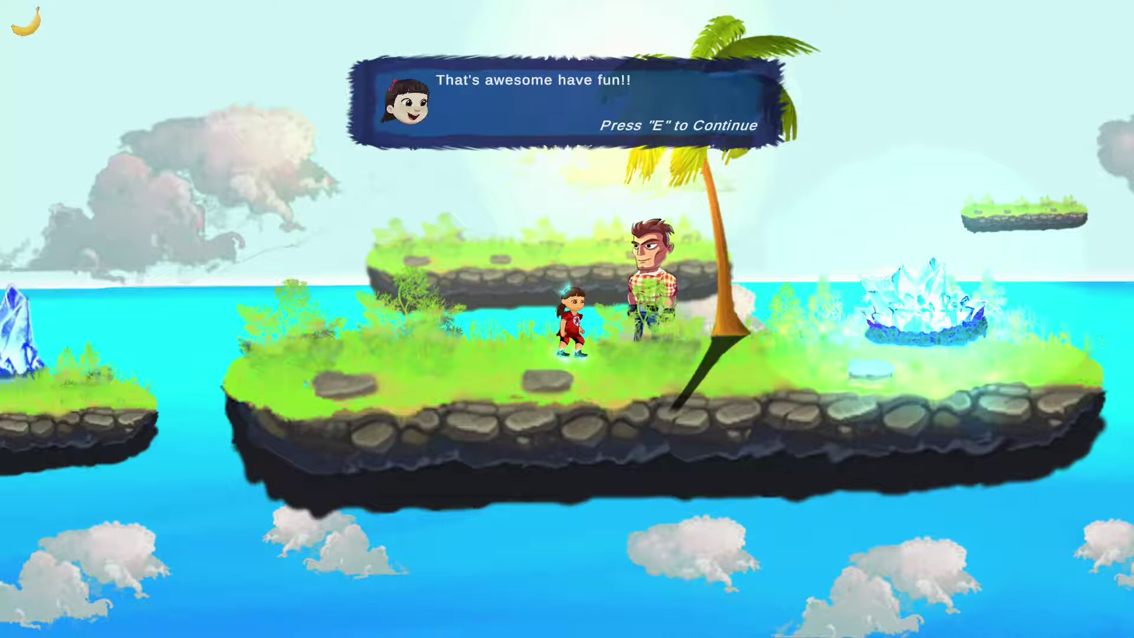
key(e)
key(a)
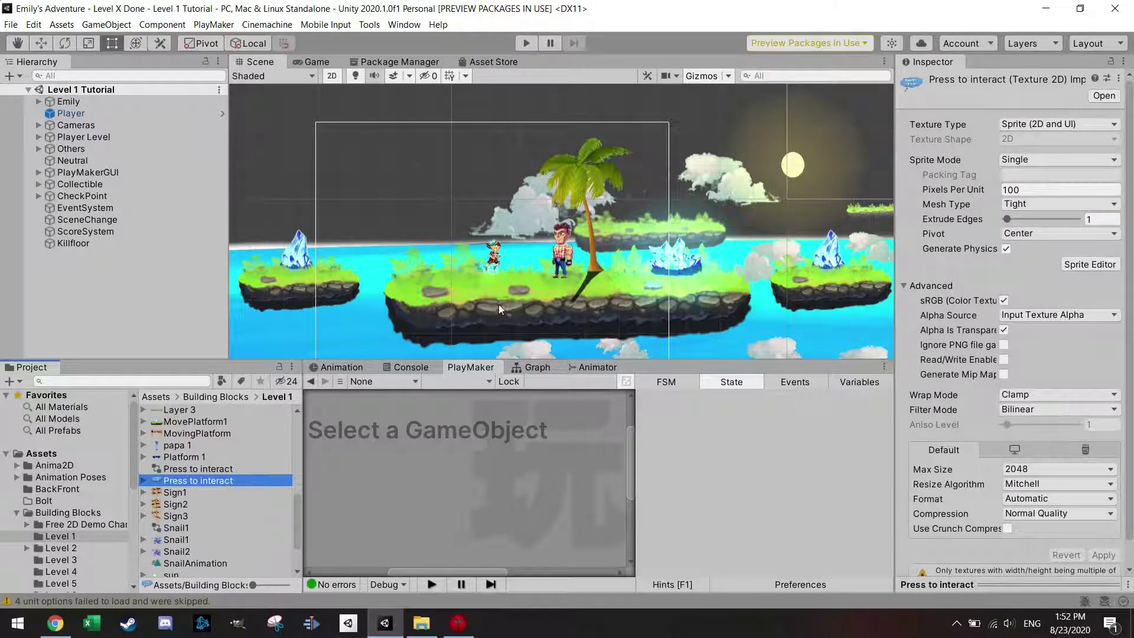
Create an empty game object at the scene root and name it Dialogue.
right_click(134, 305)
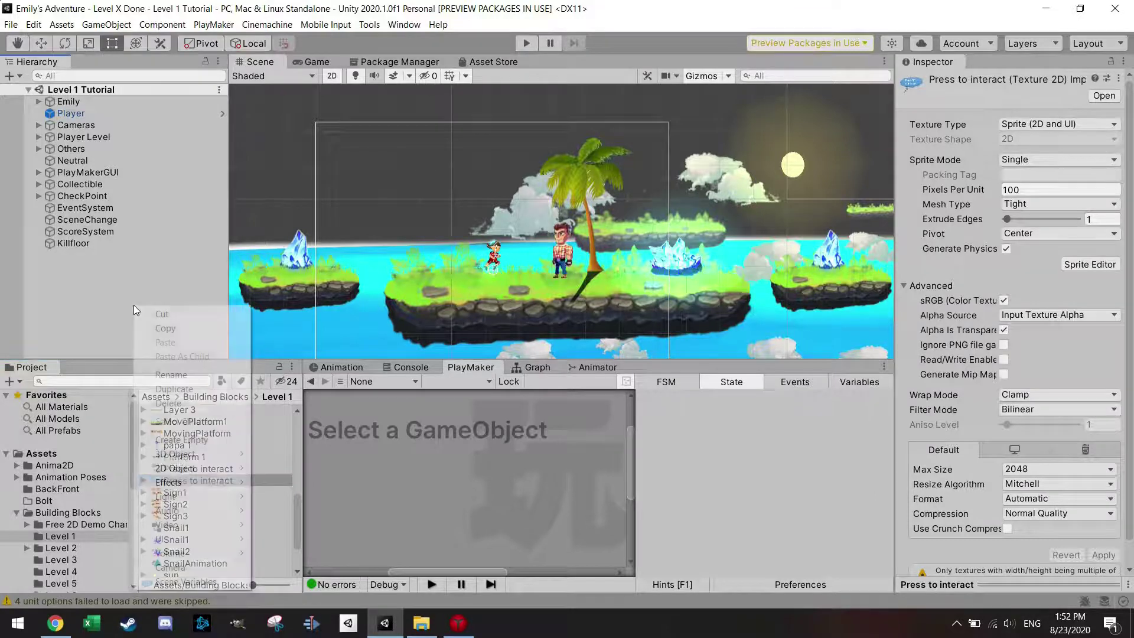
click(205, 440)
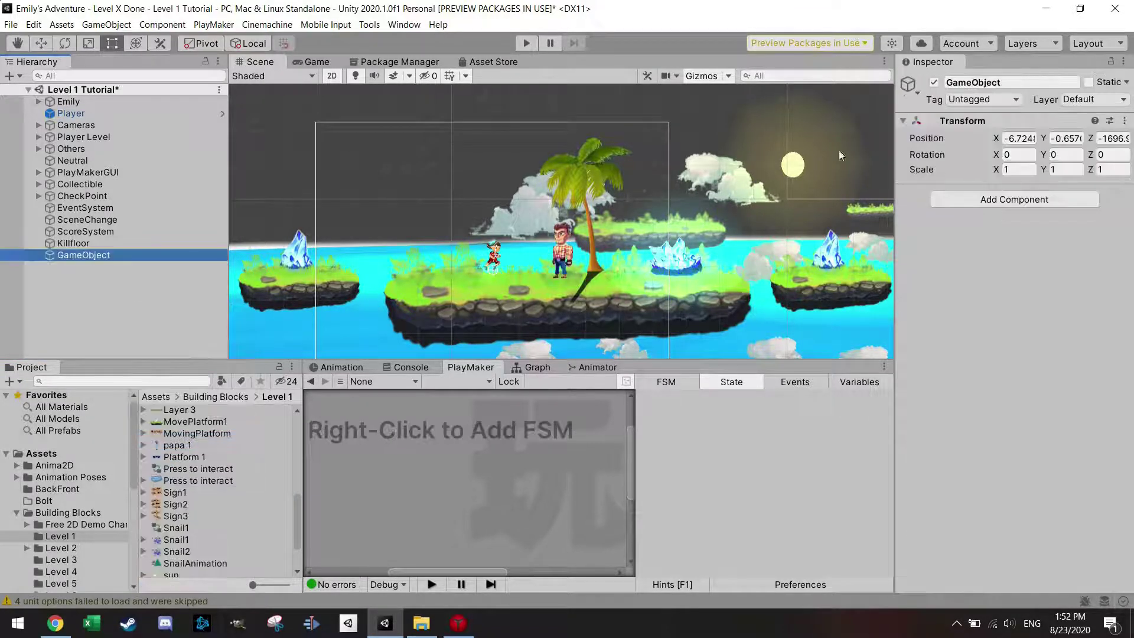
drag(1039, 83, 909, 82)
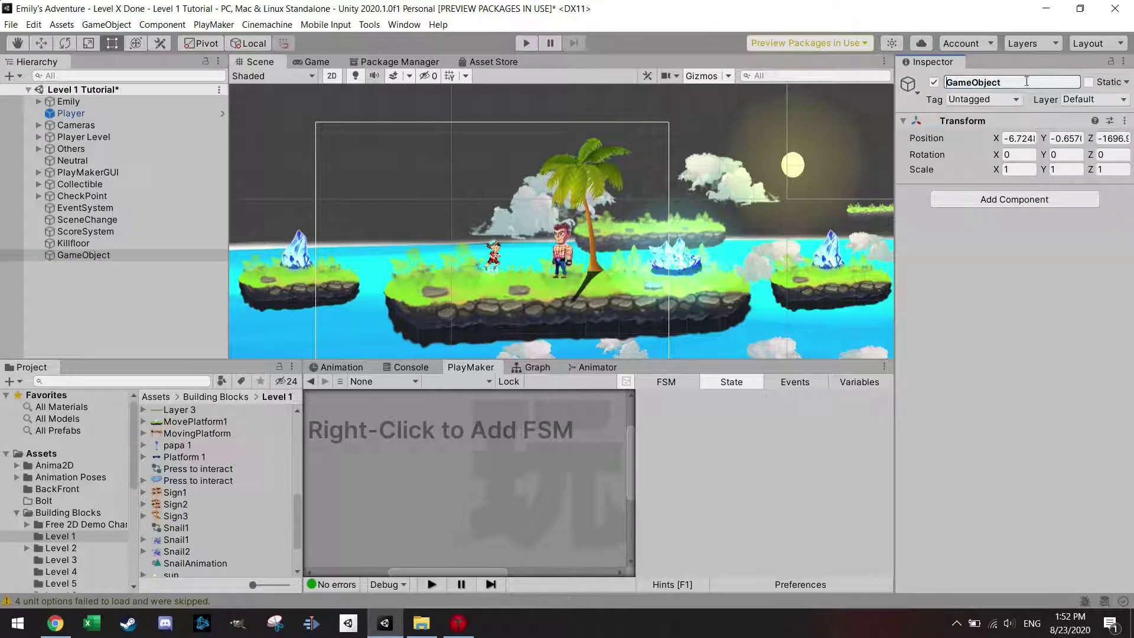
text(Dialogue)
key(Return)
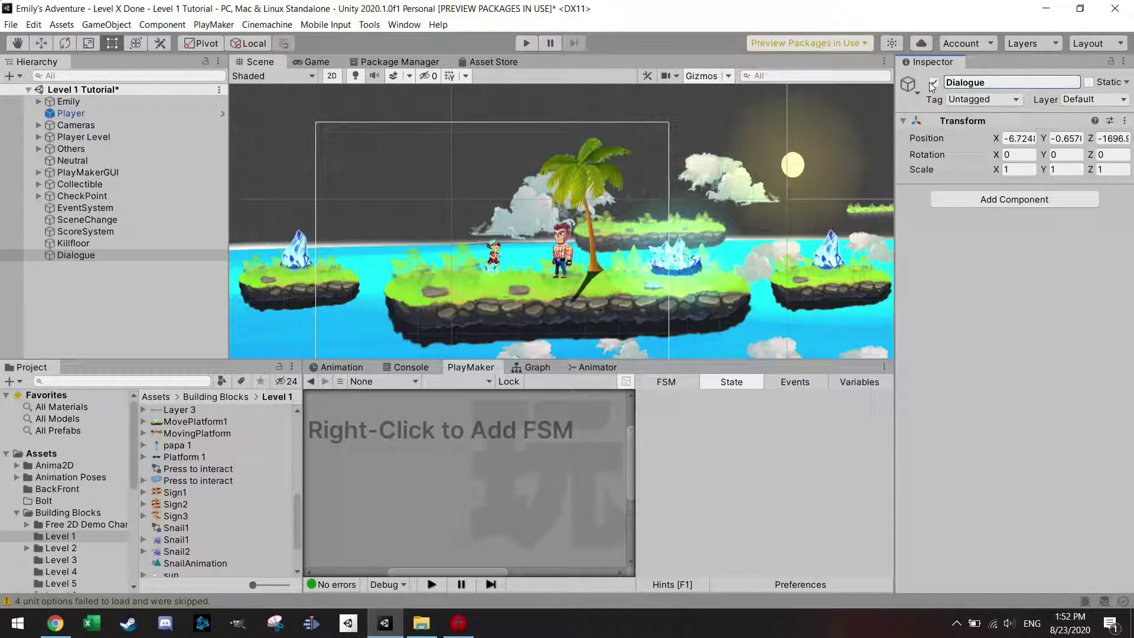
Create an empty child object under Dialogue and name it Dialogue 1.
double_click(98, 259)
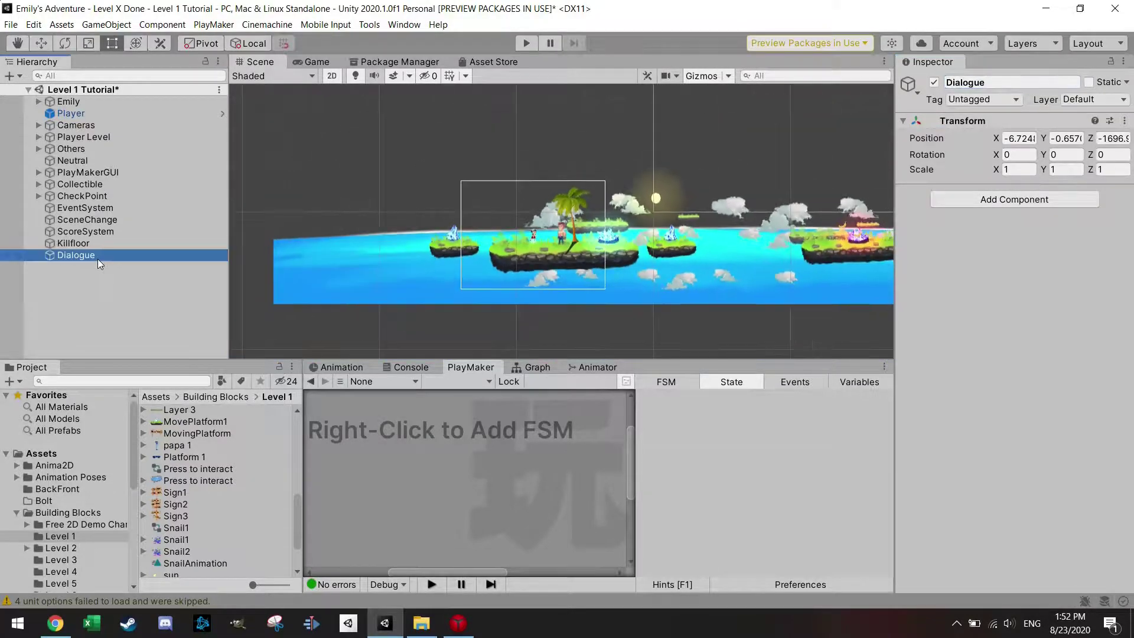
right_click(98, 259)
click(146, 393)
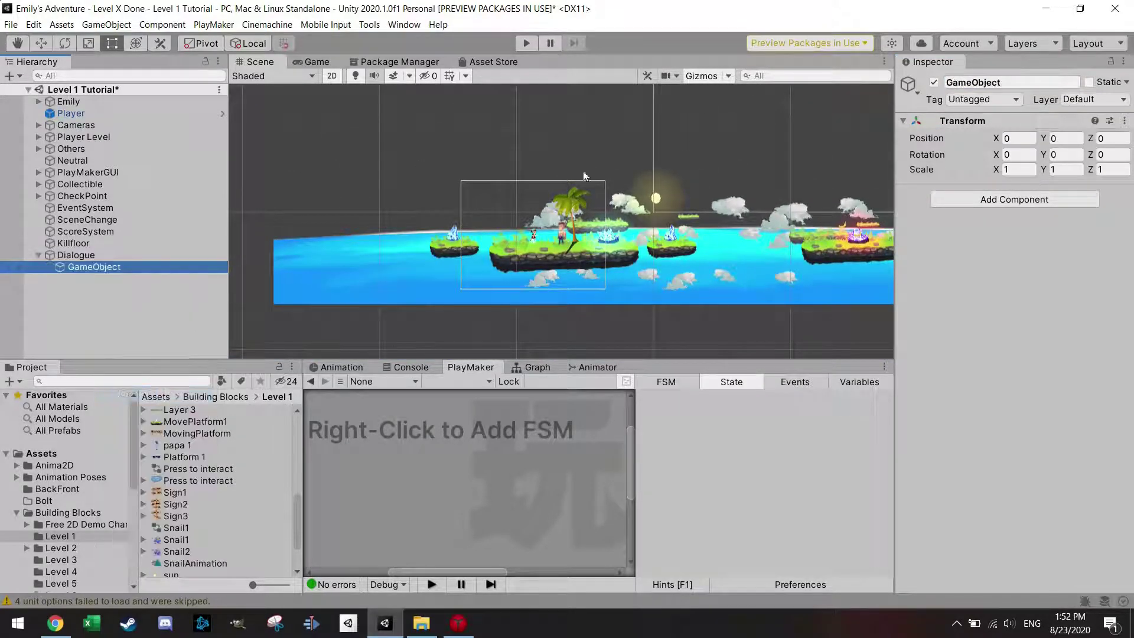
drag(998, 82, 926, 84)
text(Dial)
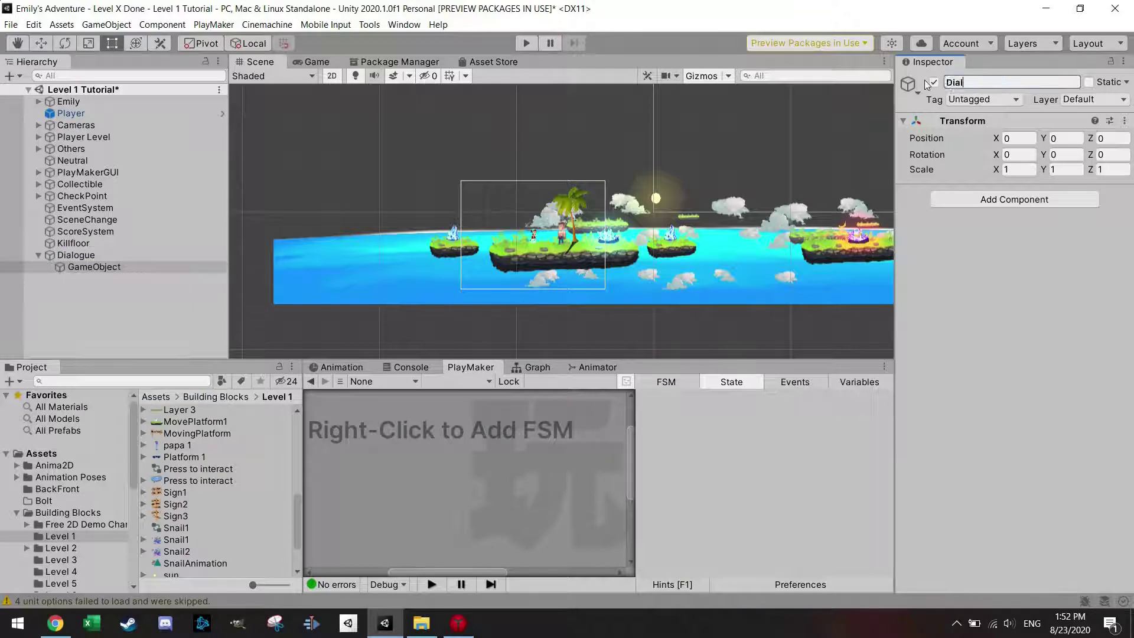
text(ogue 1)
key(Return)
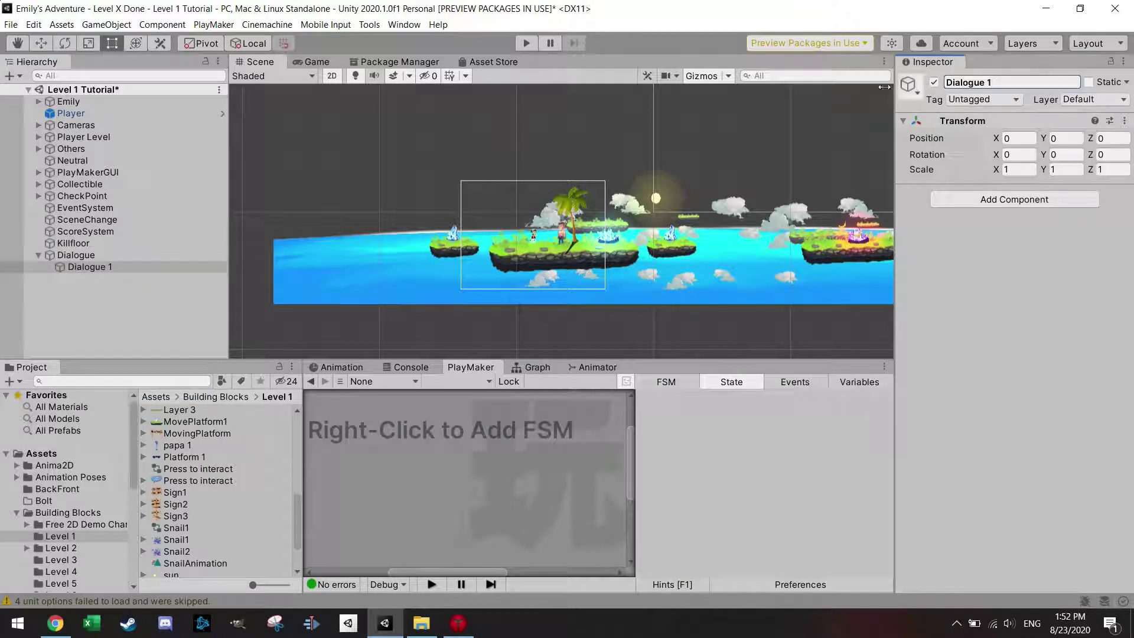
Move Dialogue 1 onto the father character in the scene, to about X -0.08, Y -0.74.
click(41, 44)
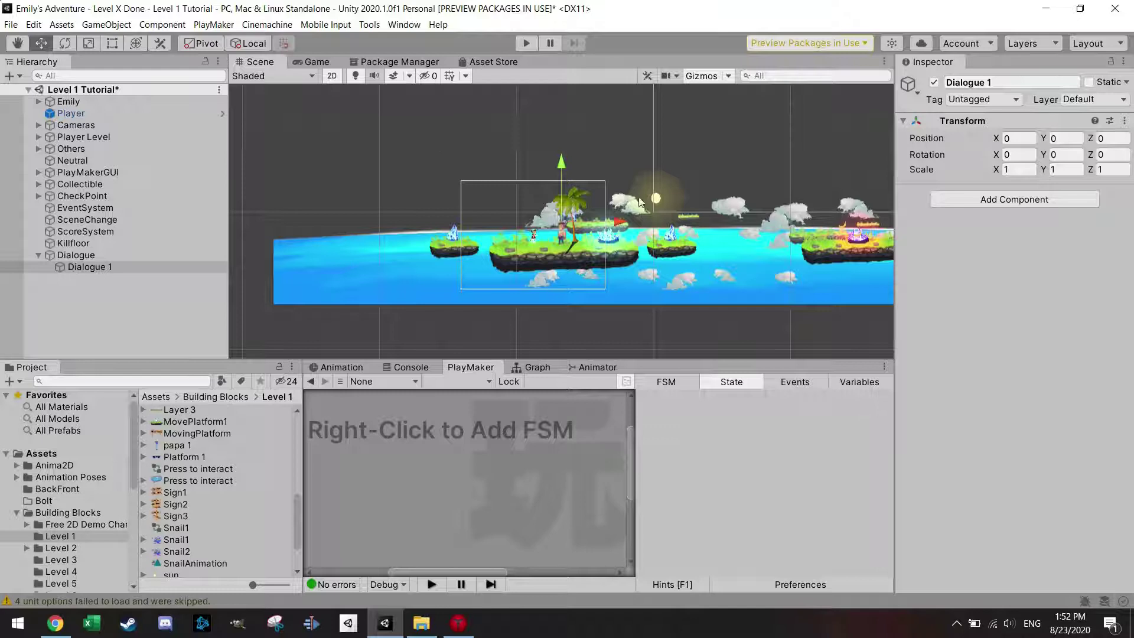
scroll(590, 218, up, 2)
drag(566, 222, 562, 232)
Add a Box Collider 2D component to Dialogue 1.
click(1016, 201)
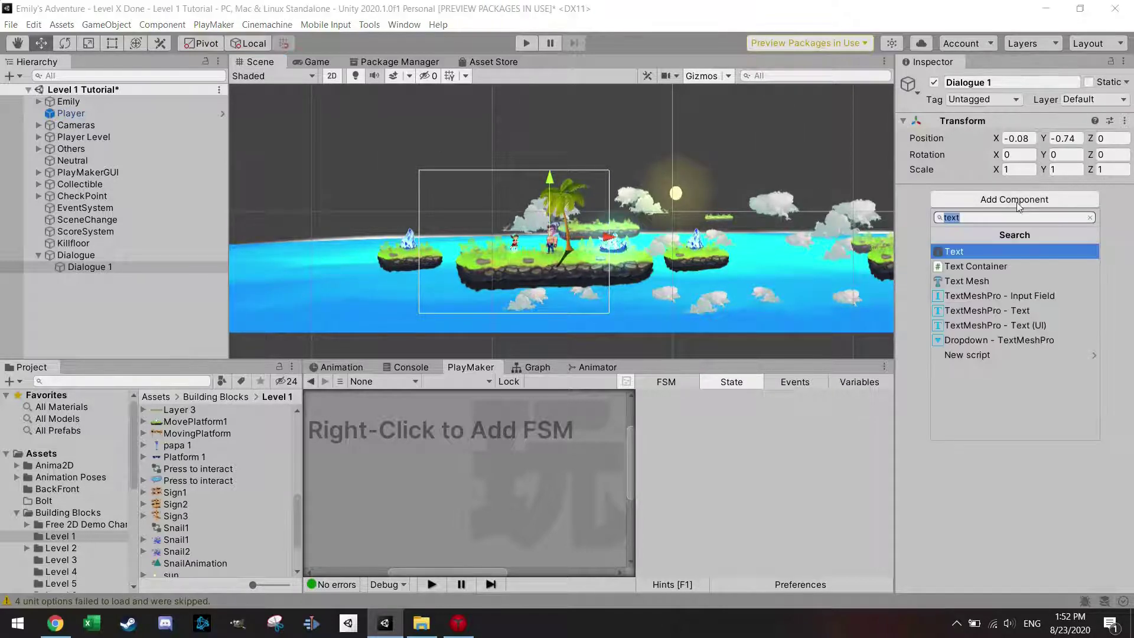
text(box)
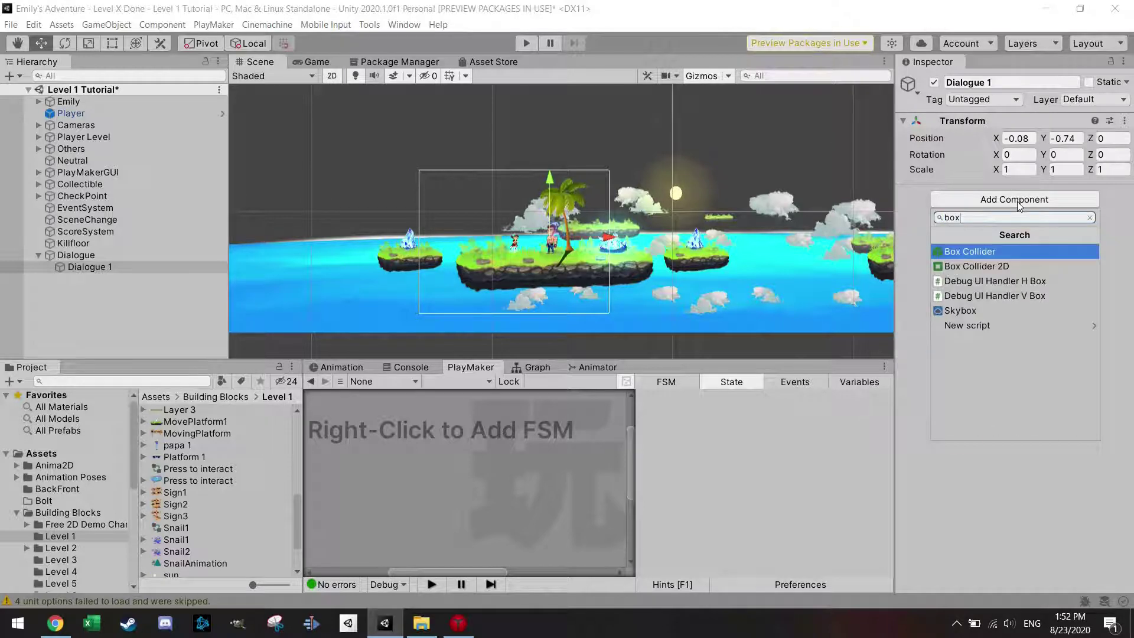
click(1035, 266)
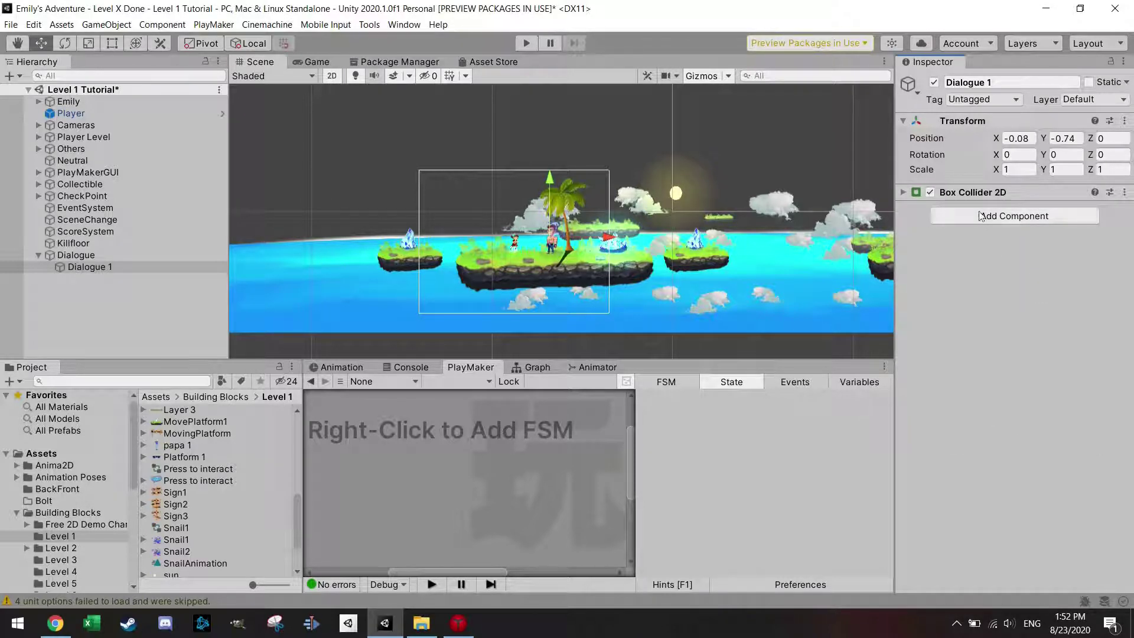
Enlarge Dialogue 1's box collider around the father character to about 2.99 by 2.02.
click(903, 192)
click(1009, 211)
scroll(533, 241, up, 3)
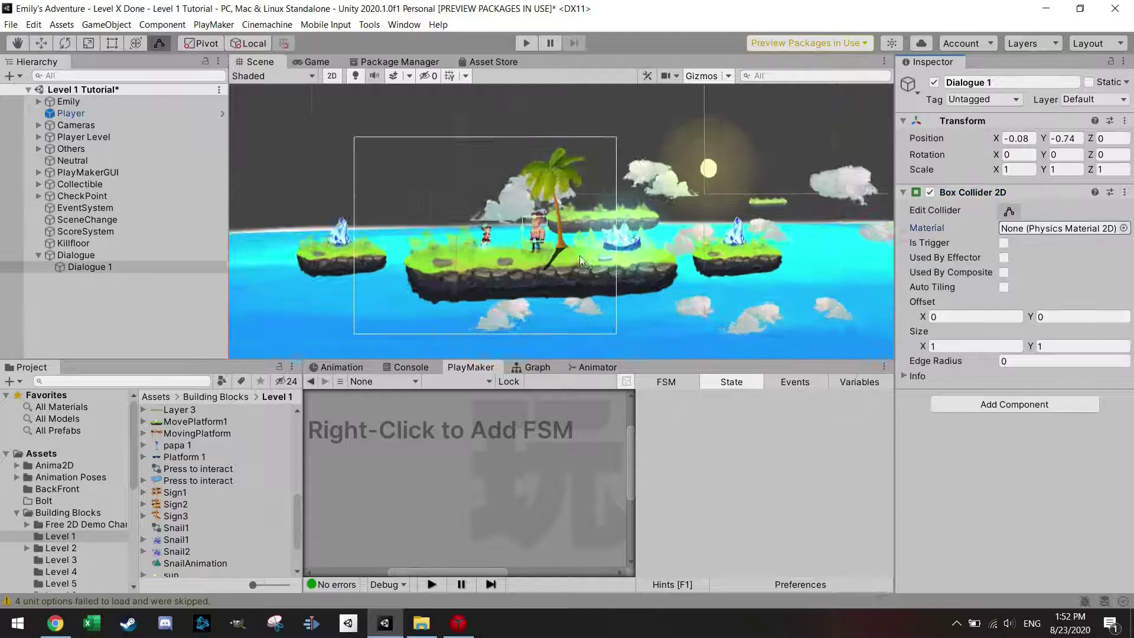
drag(533, 240, 483, 234)
drag(553, 230, 591, 231)
drag(537, 204, 536, 186)
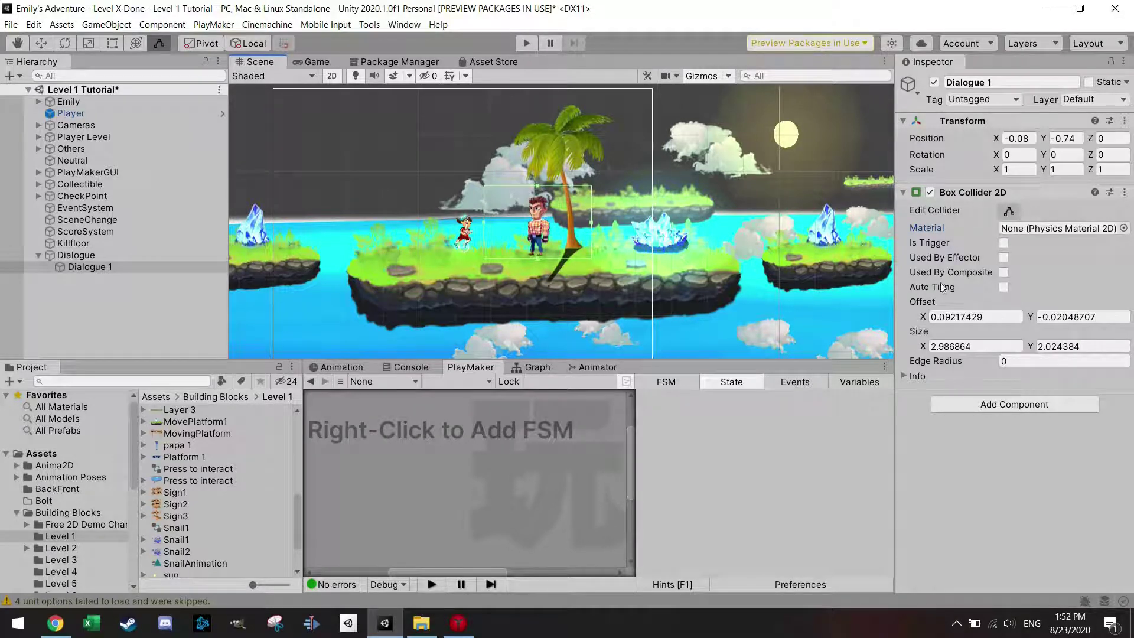
Make Dialogue 1's box collider a trigger and add a PlayMaker FSM to the object.
click(1004, 243)
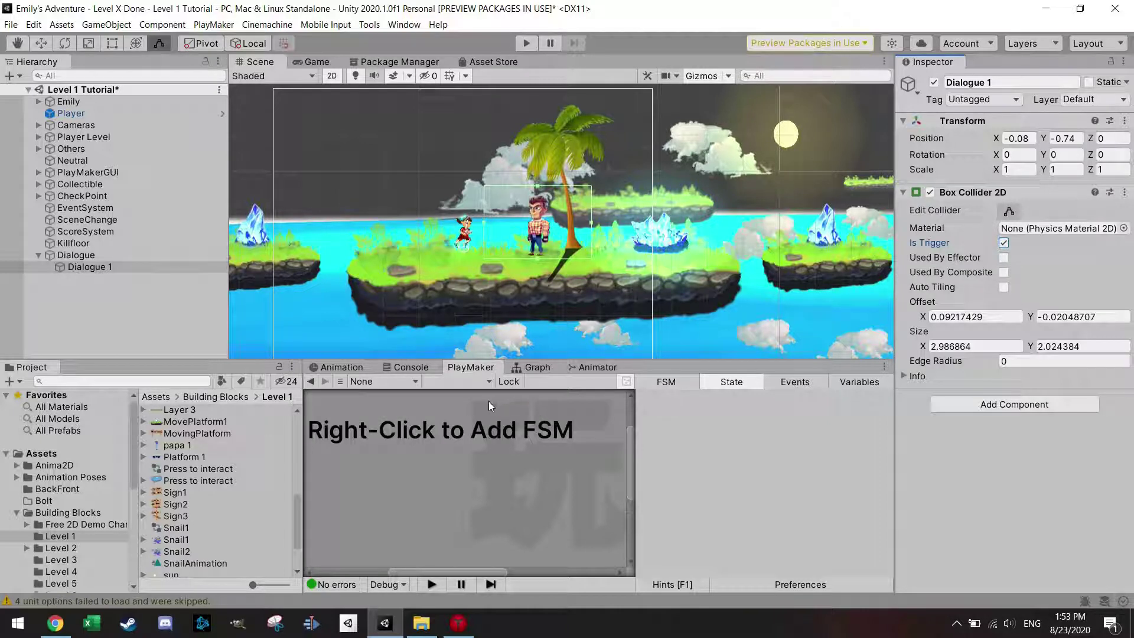
right_click(466, 430)
click(501, 438)
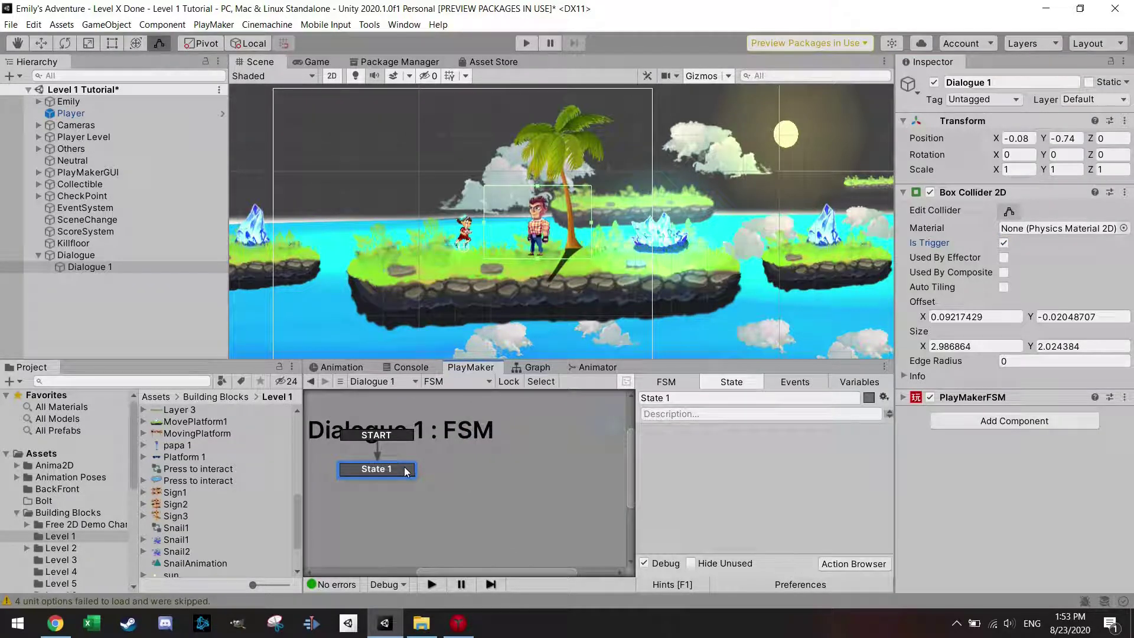
Place the Press to interact sprite over the palm tree, with sorting layer Player and order in layer 3.
drag(198, 480, 440, 162)
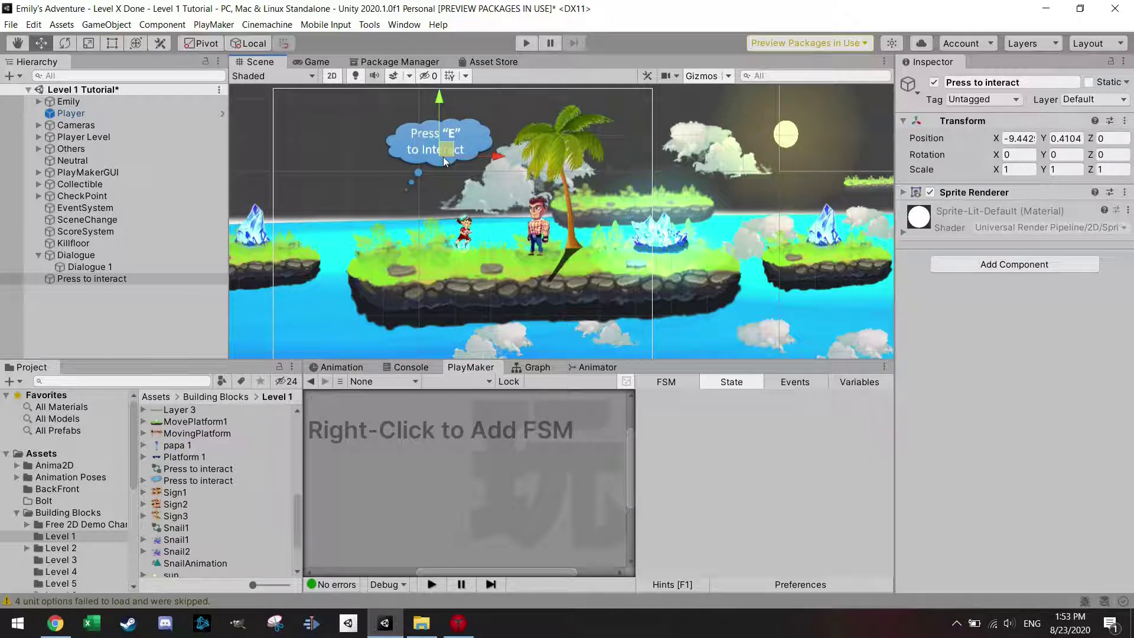
drag(445, 150, 575, 152)
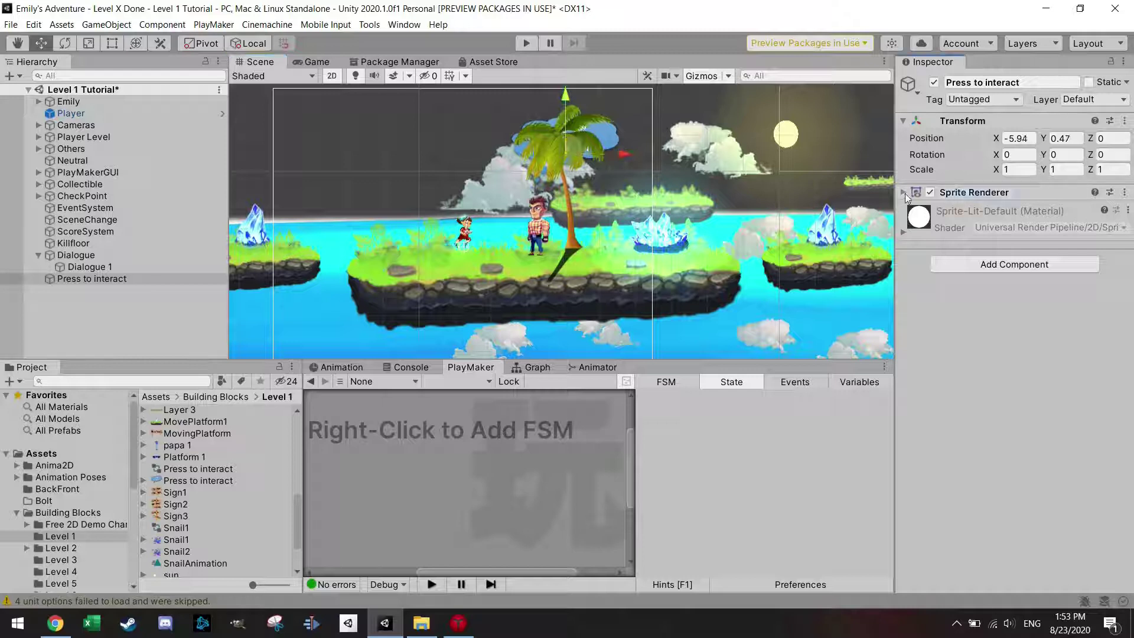
click(1031, 329)
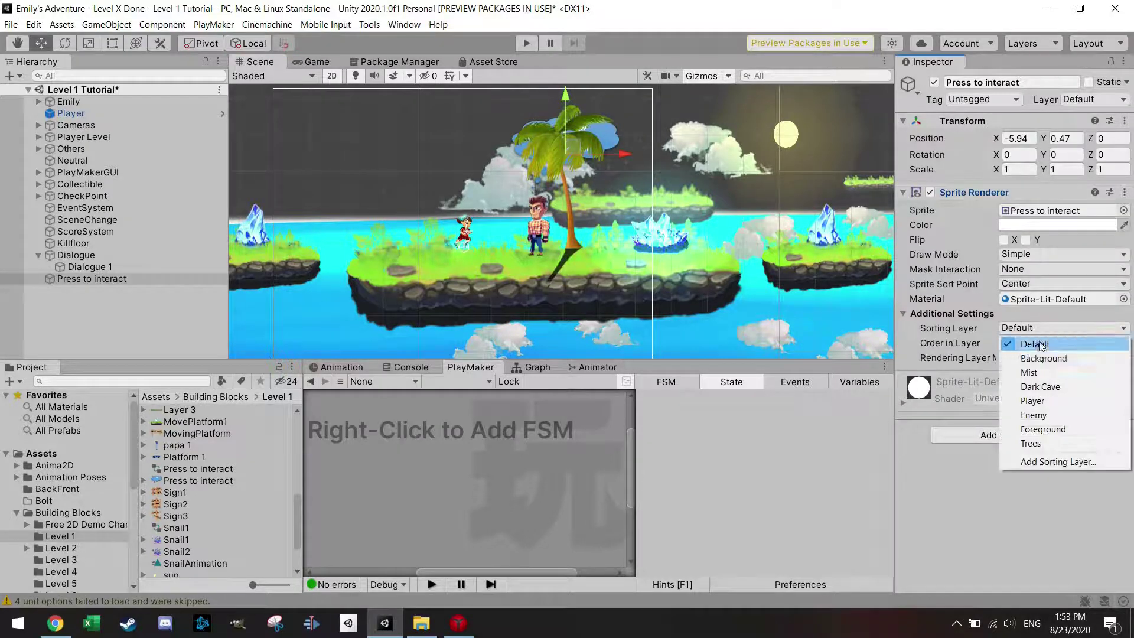
click(1056, 408)
click(974, 345)
text(3)
Scale the Press to interact sprite to 0.5 in X and Y and lower it to about X -5.96, Y -0.12.
click(1013, 169)
text(0.5)
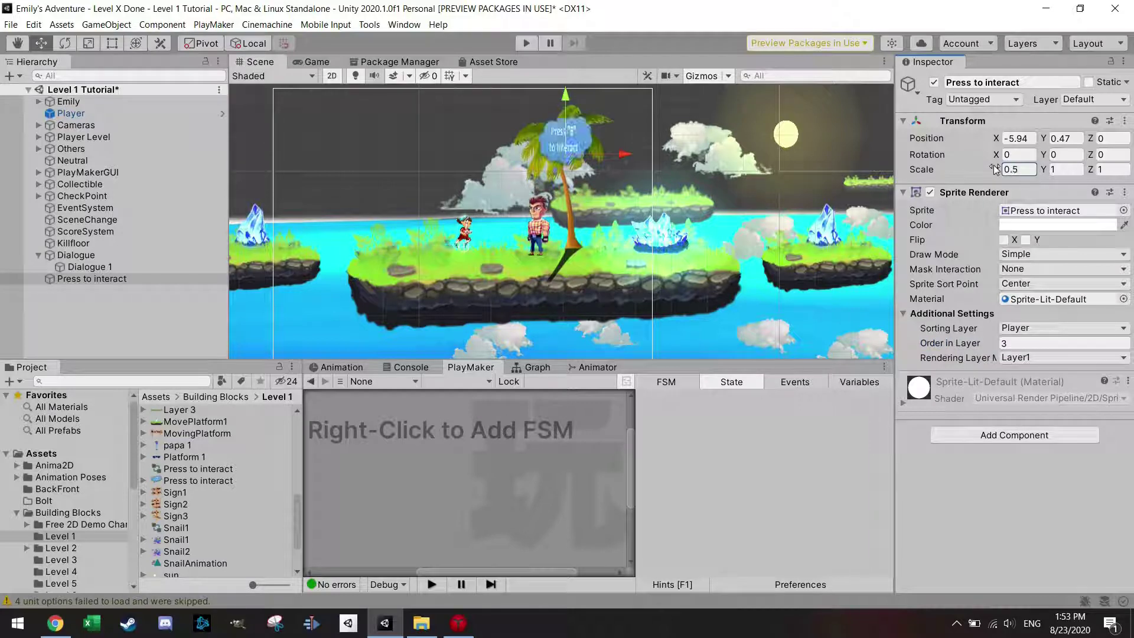
key(Tab)
text(0.5)
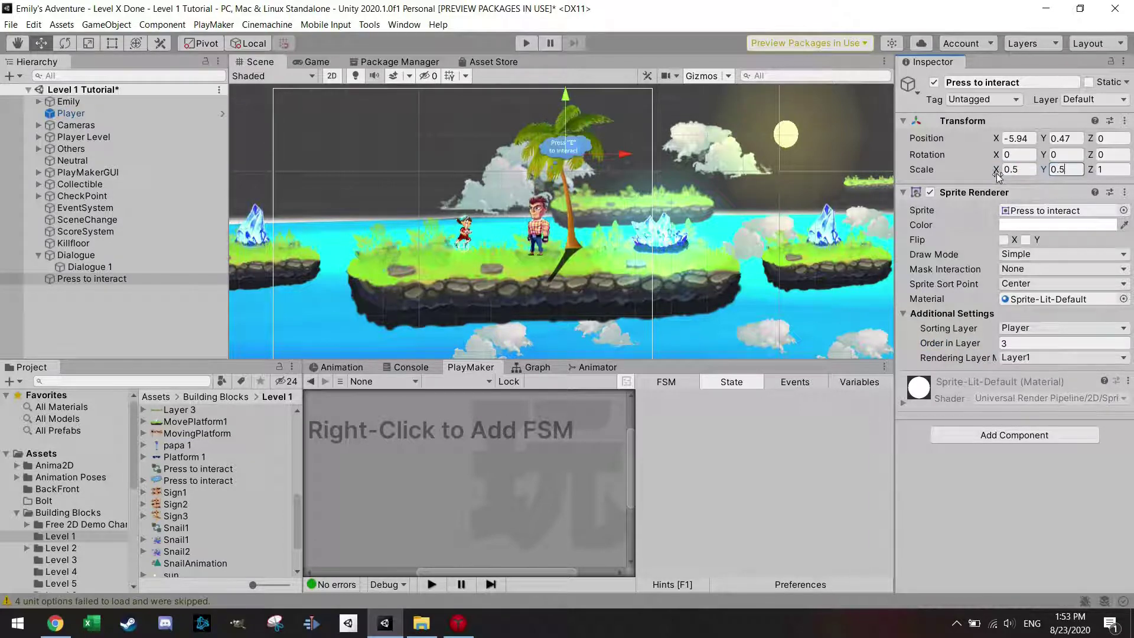
drag(565, 150, 573, 175)
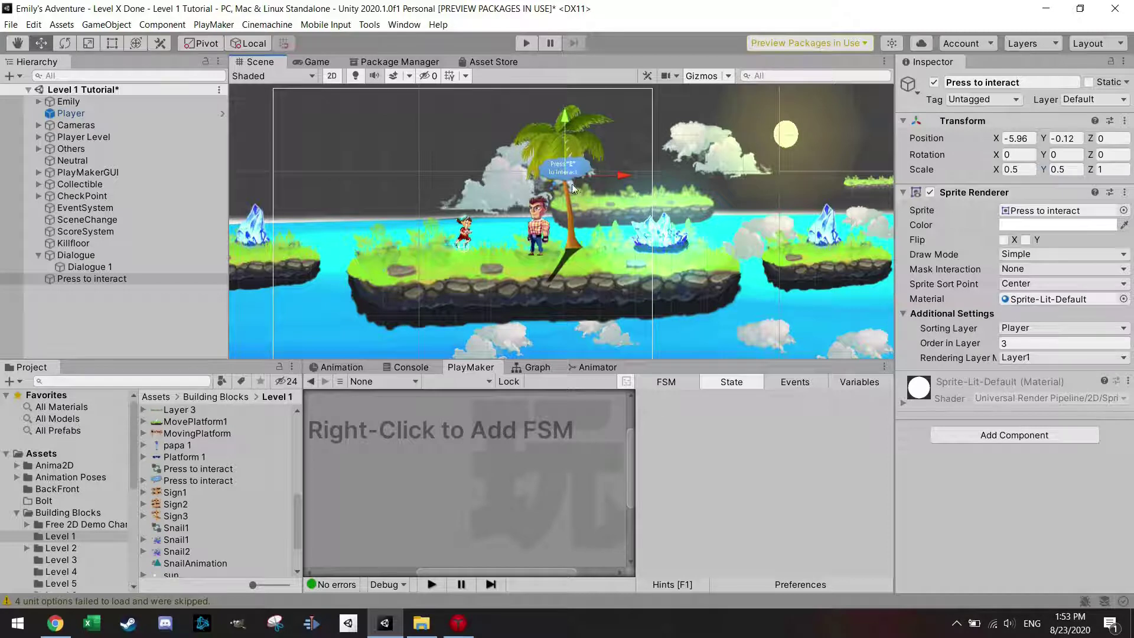
Make the Press to interact sprite fully transparent by setting its colour alpha to 0.
click(1100, 227)
drag(1054, 512, 959, 511)
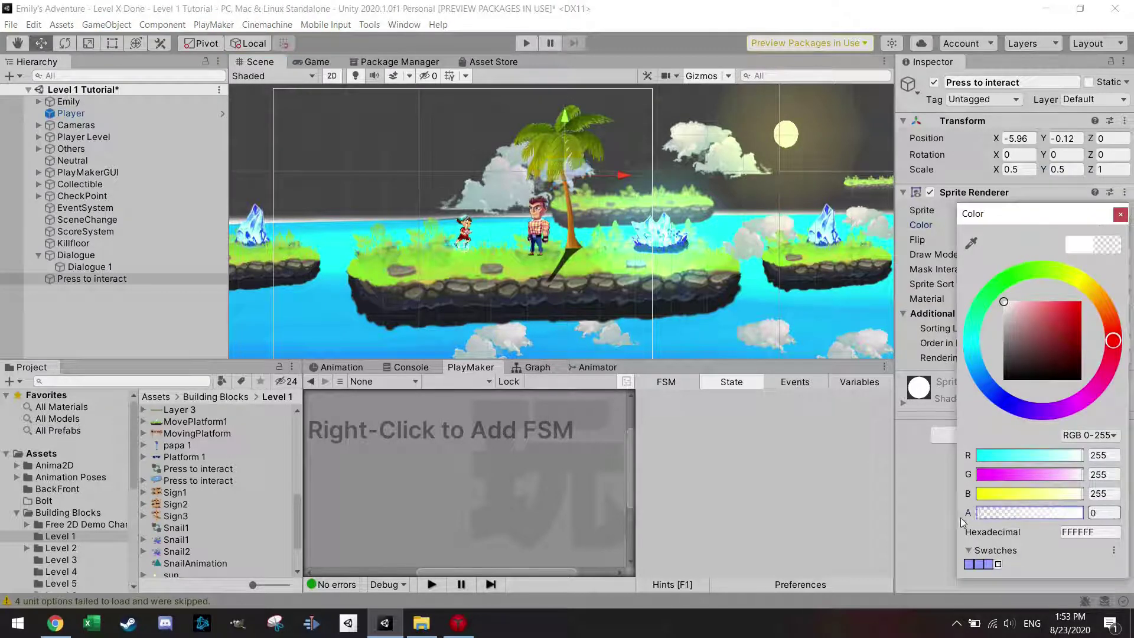
click(1121, 214)
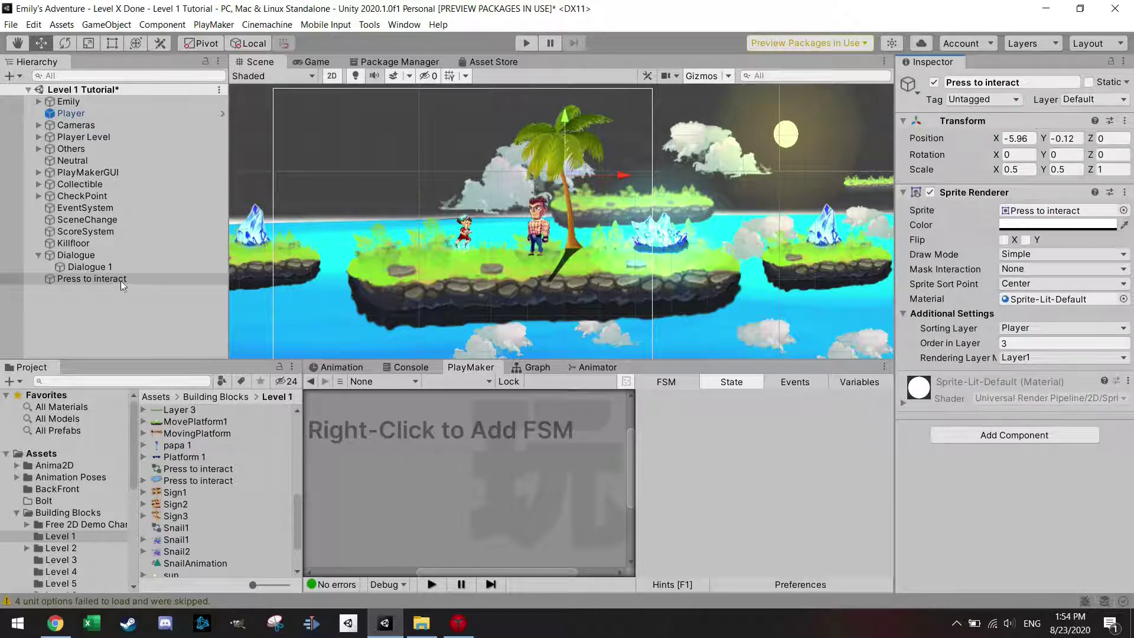
Add a Set Sprite Color RGBA action to State 1 of the Dialogue 1 FSM.
click(97, 268)
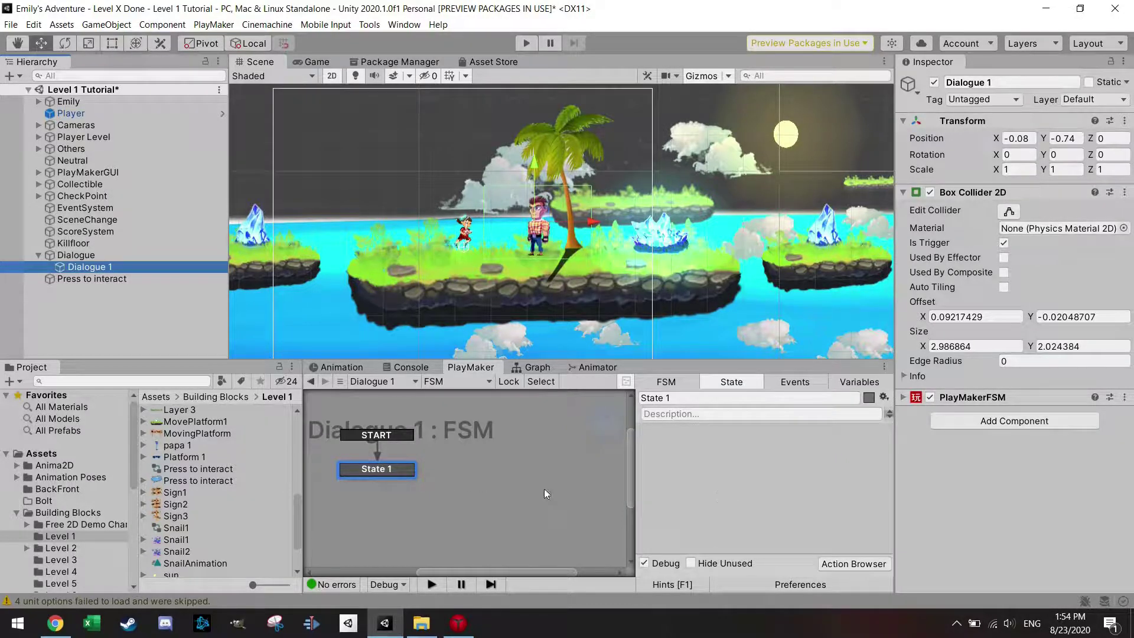
click(842, 565)
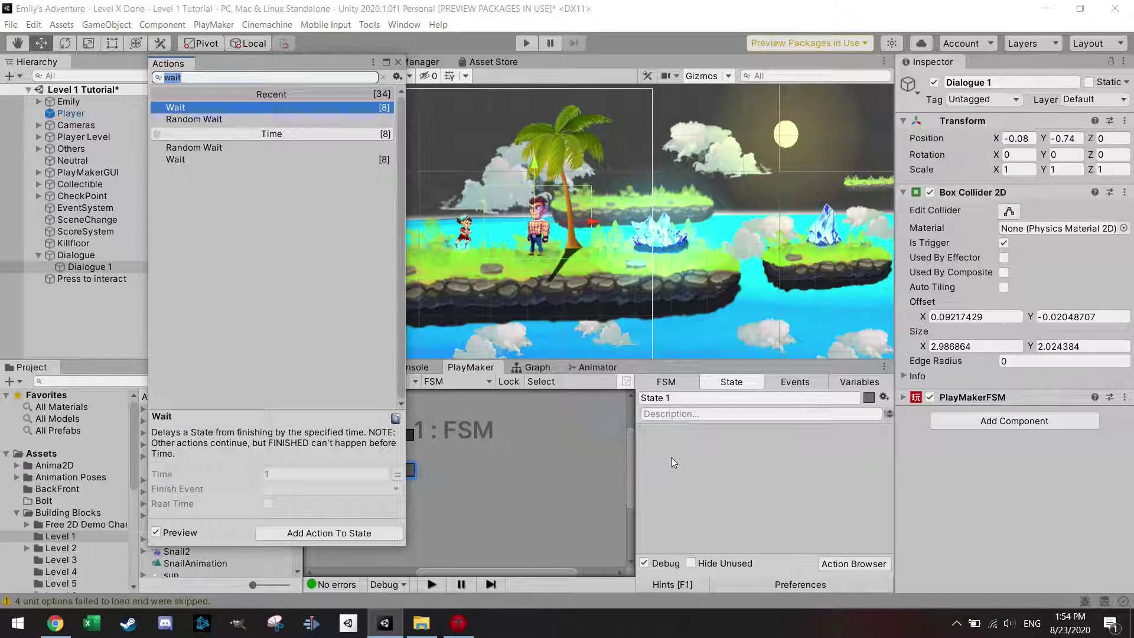
text(set)
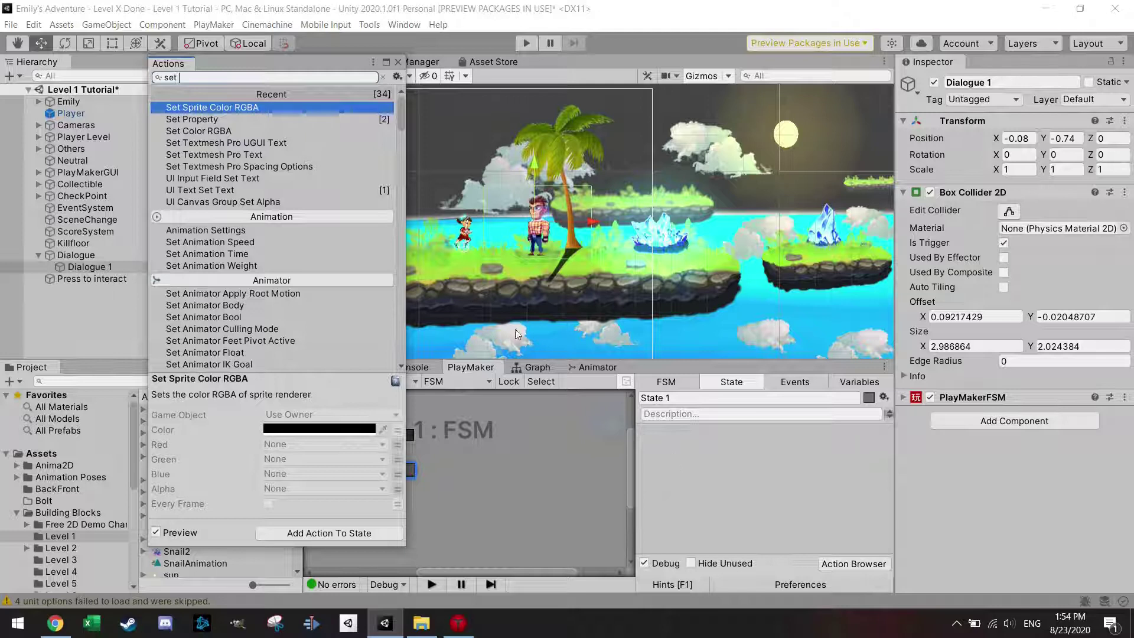
double_click(251, 108)
click(400, 63)
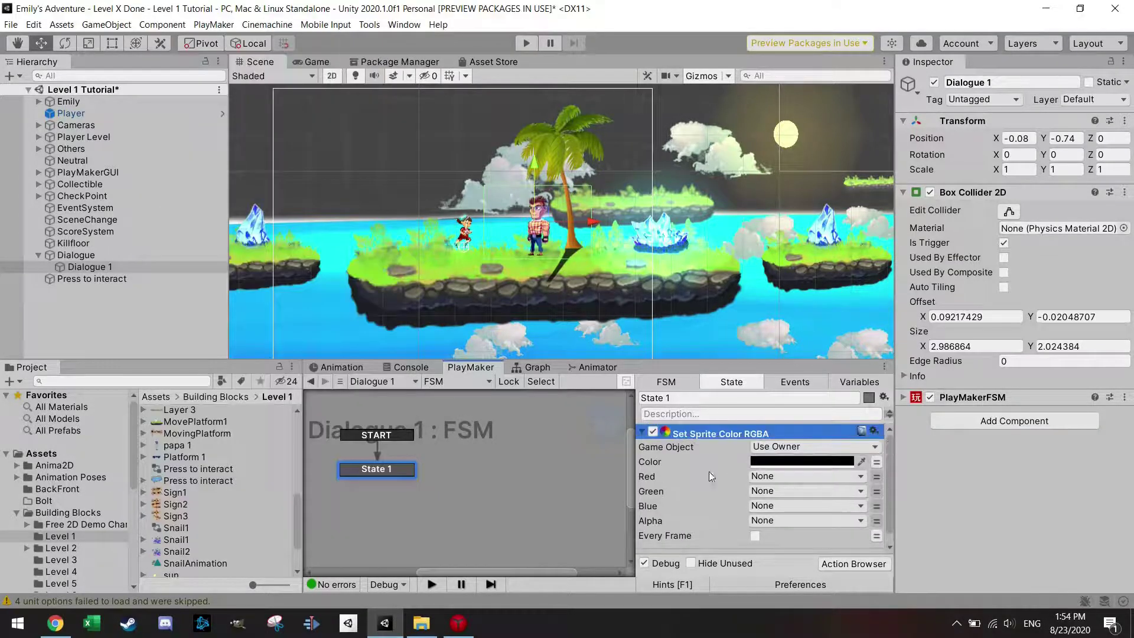
Specify Press to interact as the colour action's game object and nest that sprite under Dialogue 1.
click(763, 447)
click(809, 477)
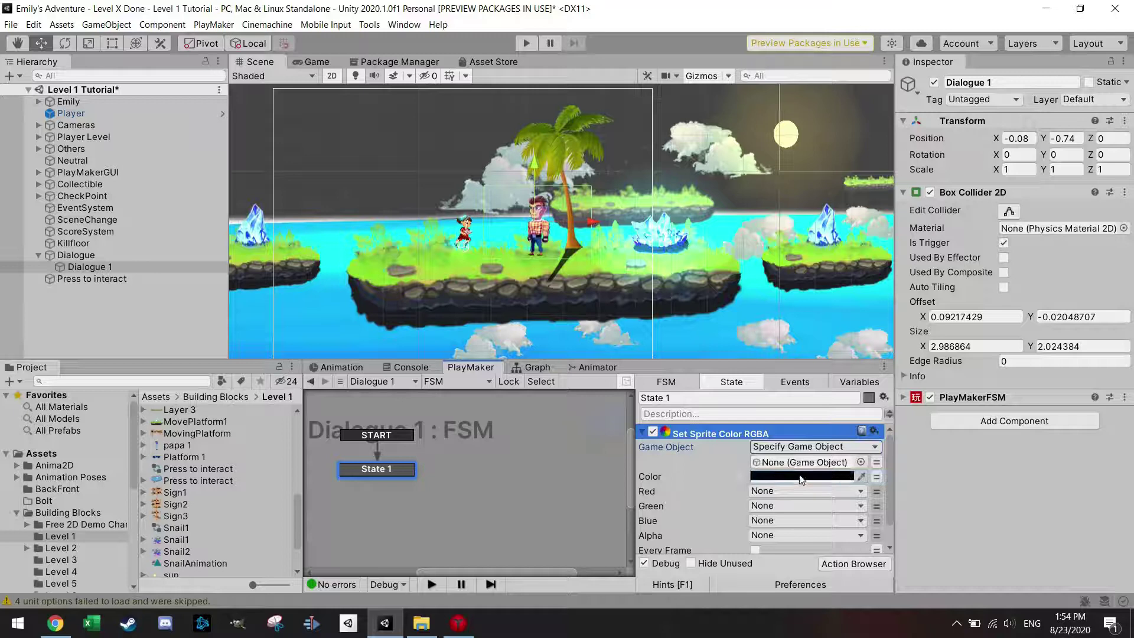
drag(94, 279, 804, 469)
drag(90, 280, 91, 268)
click(91, 267)
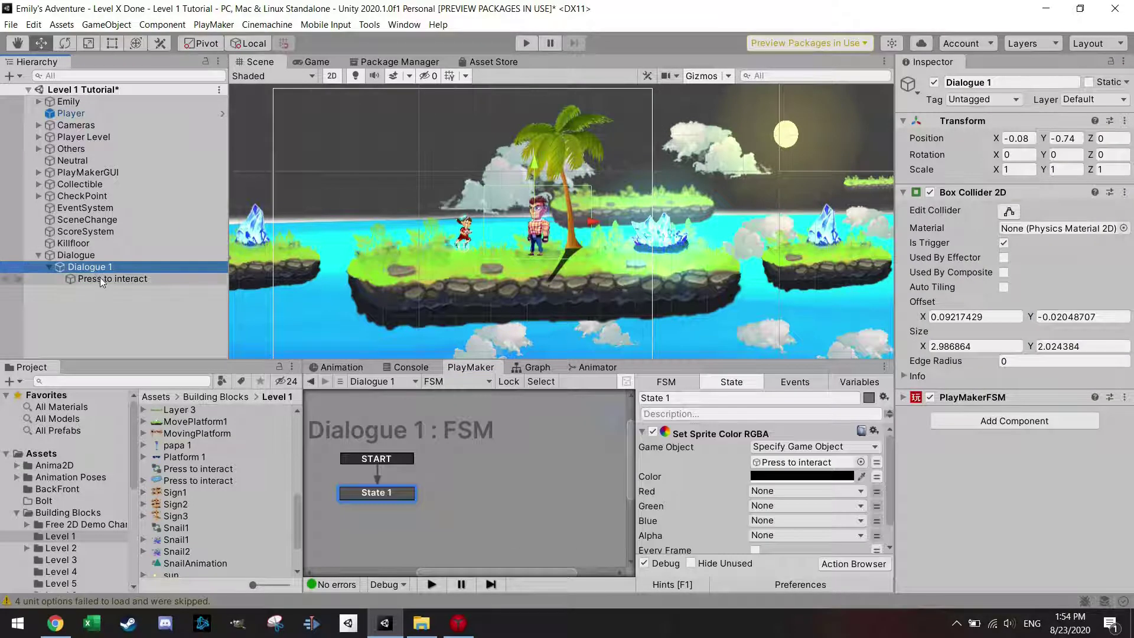
Set the colour in the Set Sprite Color RGBA action of Dialogue 1's State 1 to white (255, 255, 255) with alpha 0.
click(100, 278)
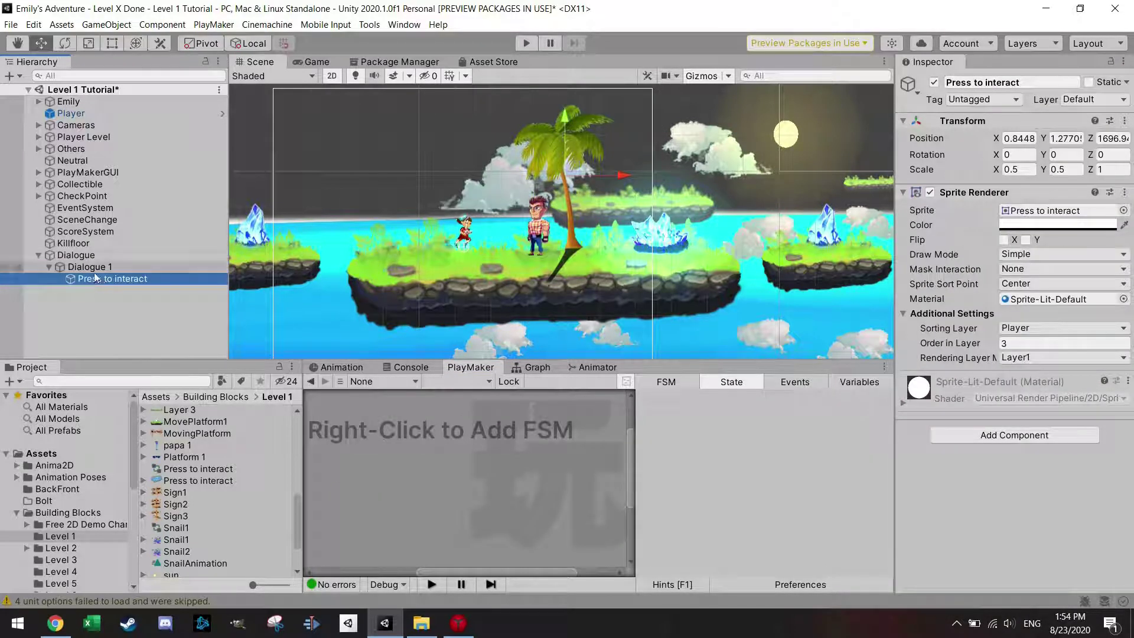
click(91, 269)
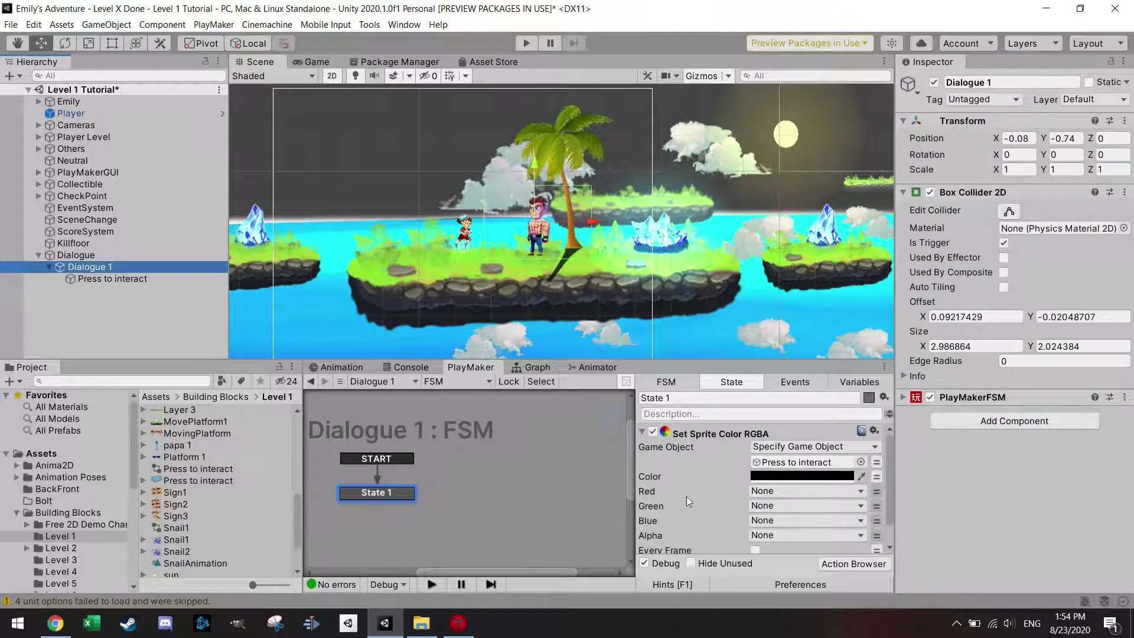
click(850, 479)
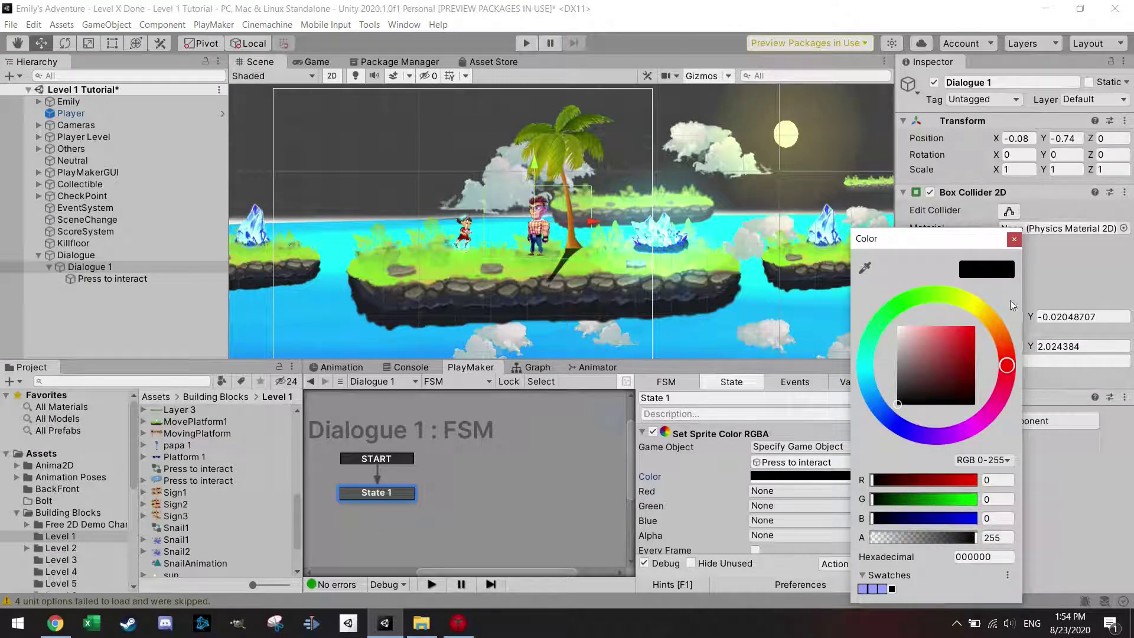
drag(874, 479, 1014, 501)
text(255)
key(Tab)
text(255)
key(Tab)
text(0)
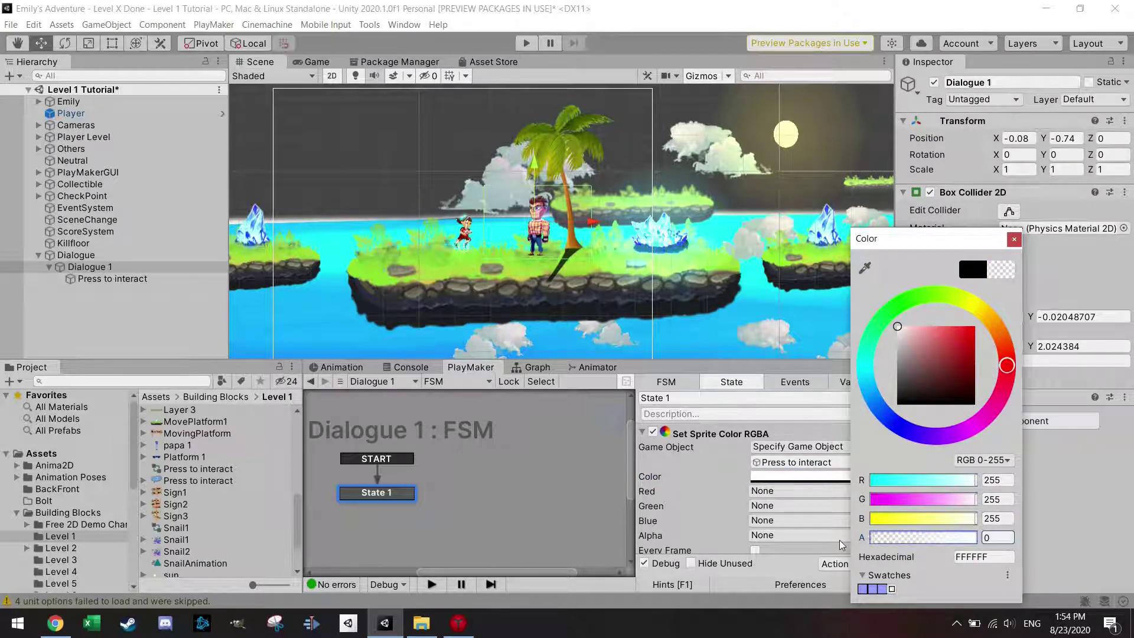
click(1014, 239)
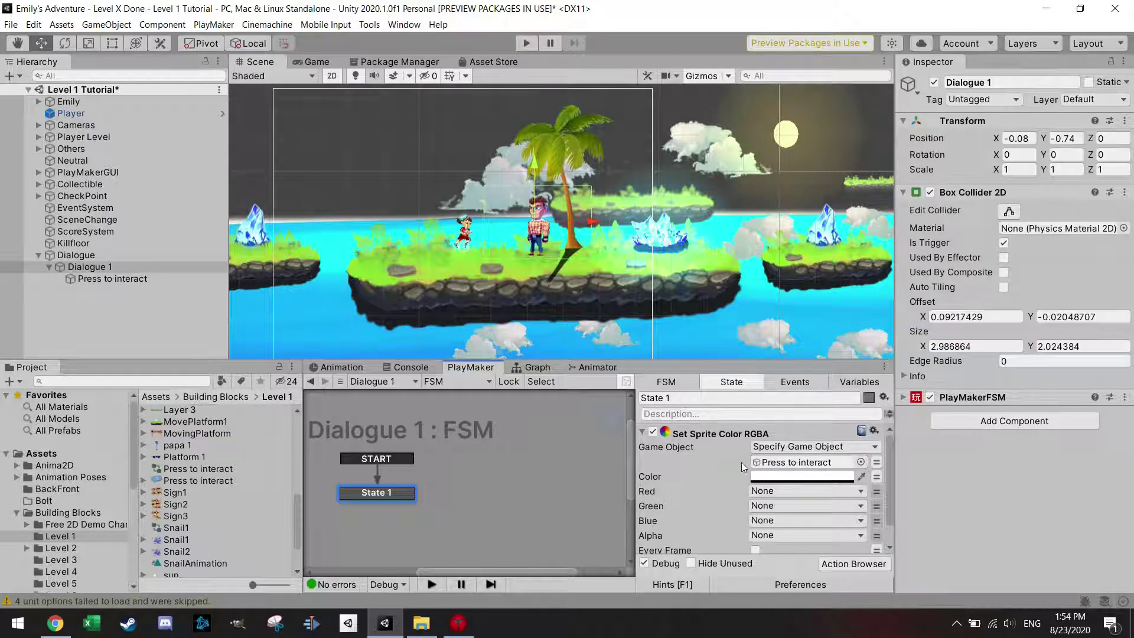
Add a Trigger2D Event action to State 1 with Player as its collide tag.
scroll(721, 485, down, 1)
click(827, 564)
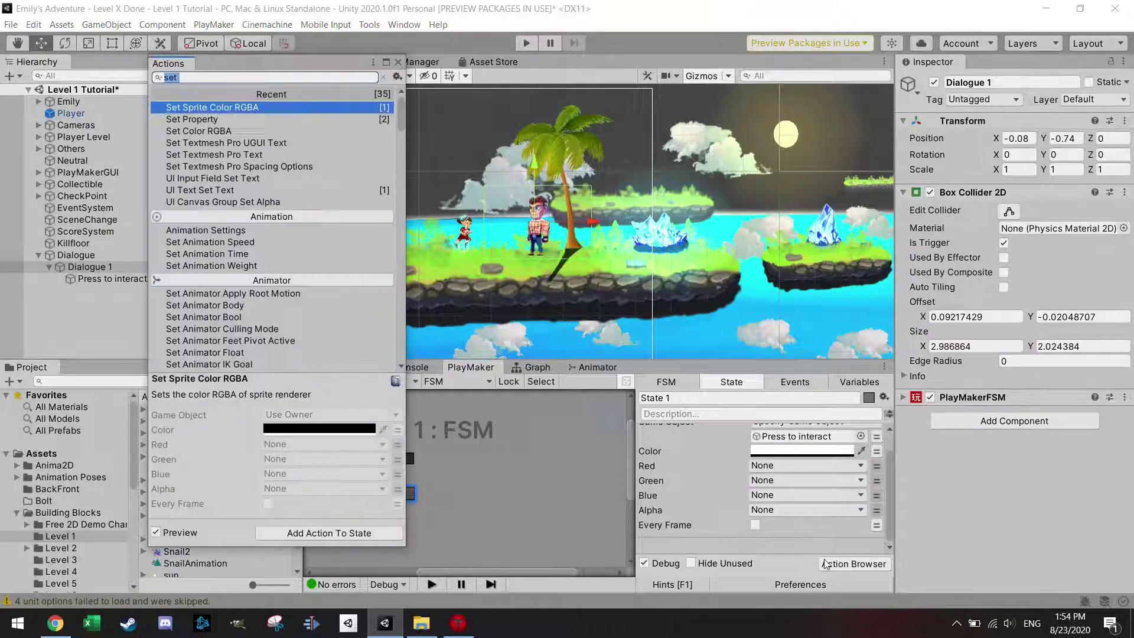
text(trigg)
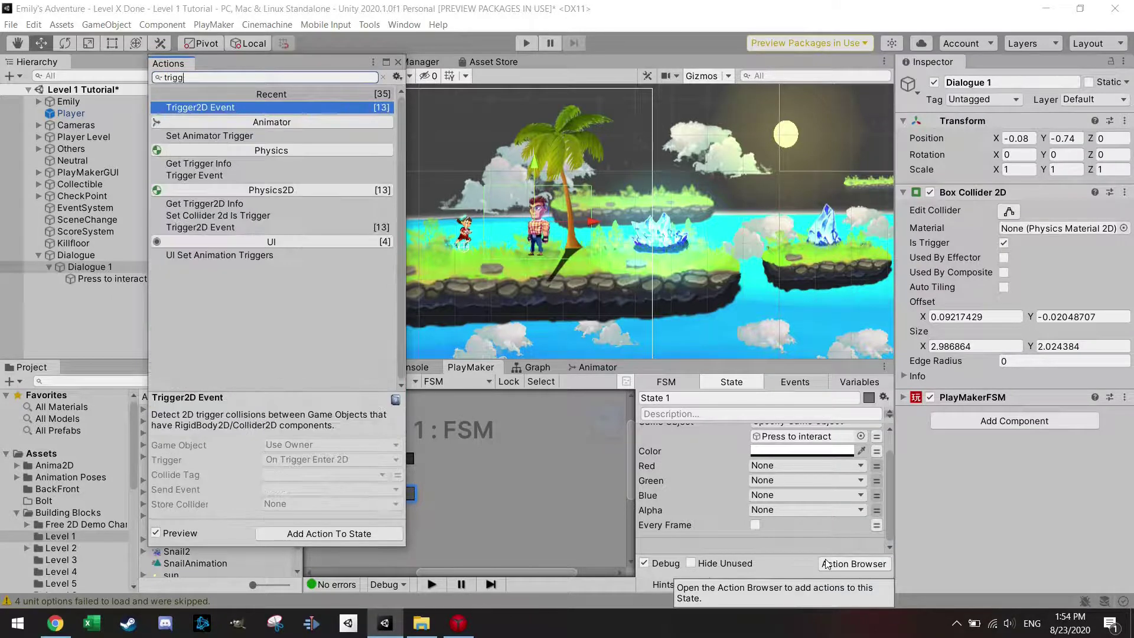
key(Return)
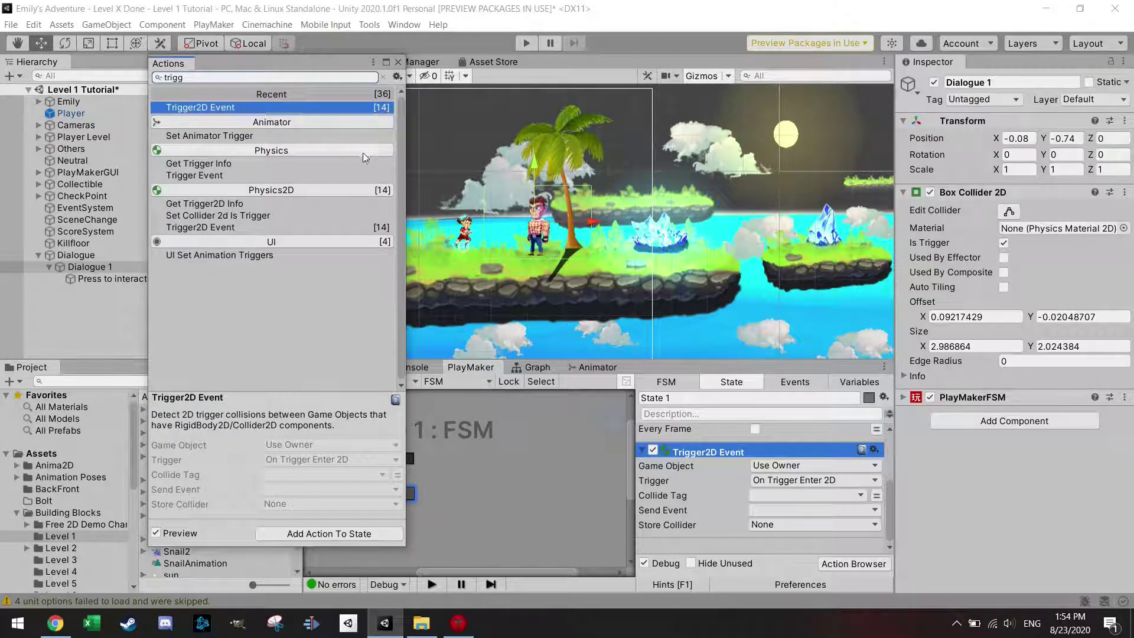
click(398, 62)
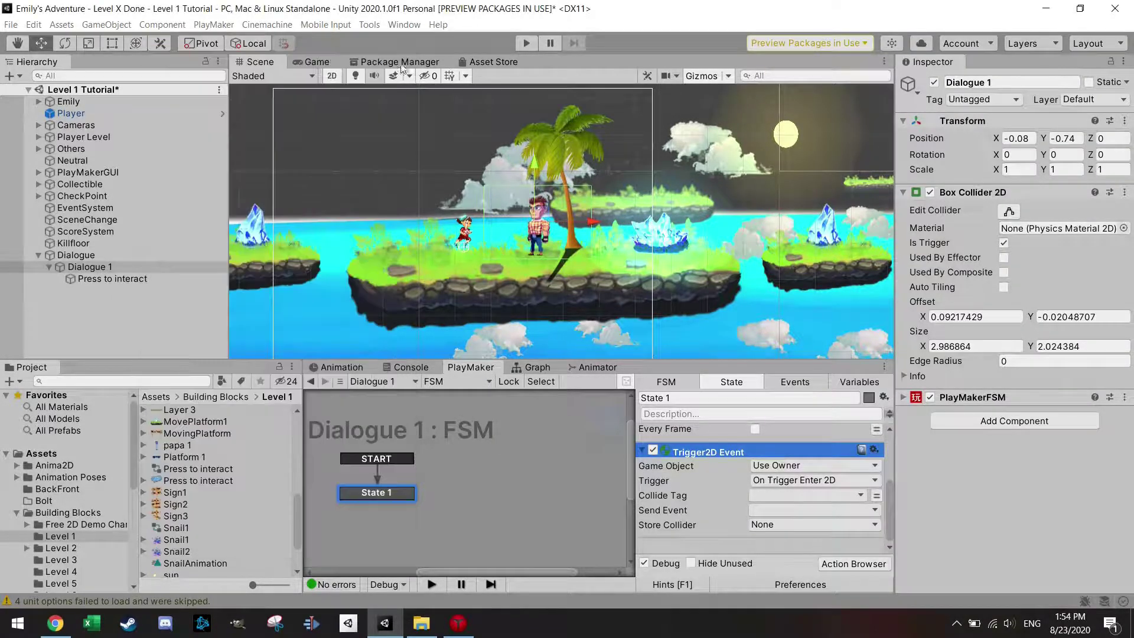
click(820, 494)
click(847, 400)
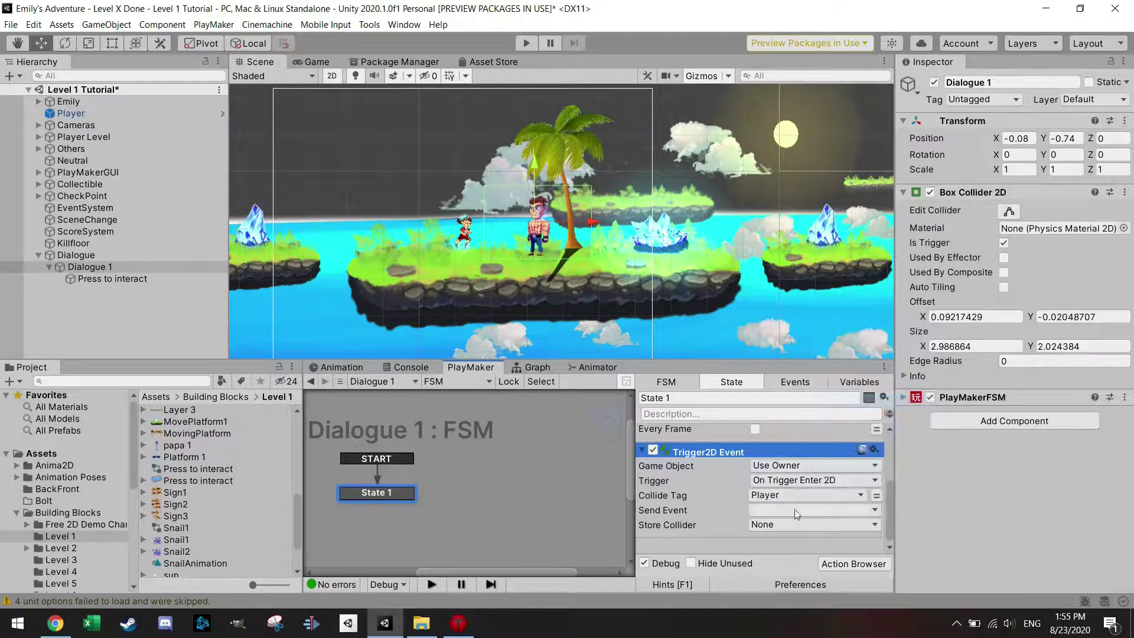
Add a FINISHED transition to State 1 that the Trigger2D Event sends, and rename the state Don't Show.
right_click(378, 495)
mouse_move(417, 355)
click(585, 356)
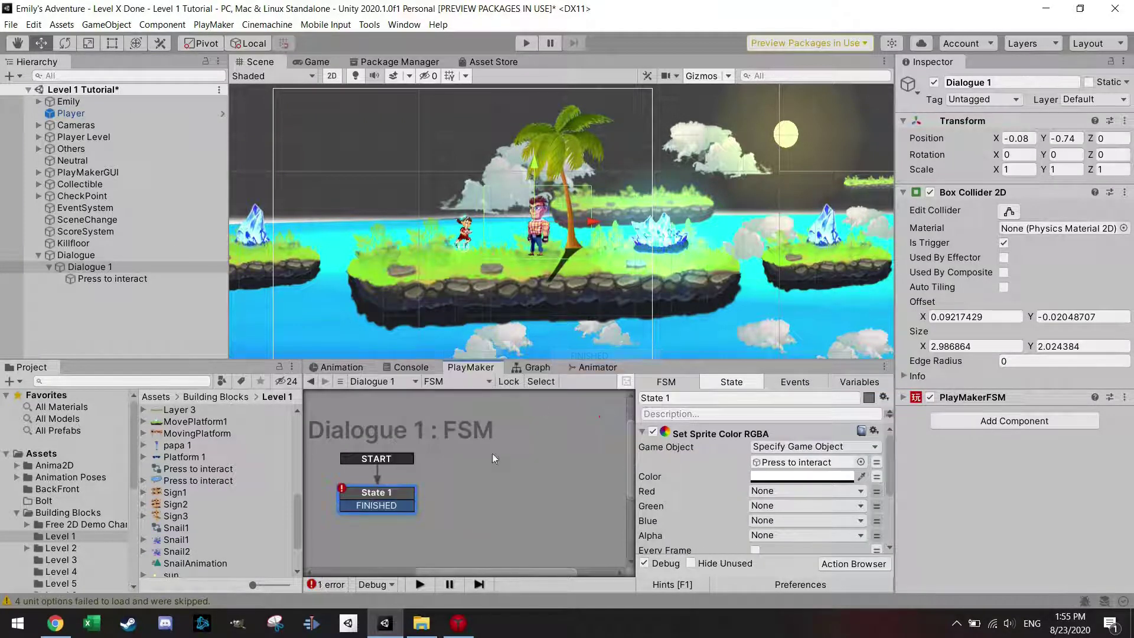
scroll(681, 510, down, 3)
click(785, 509)
click(792, 444)
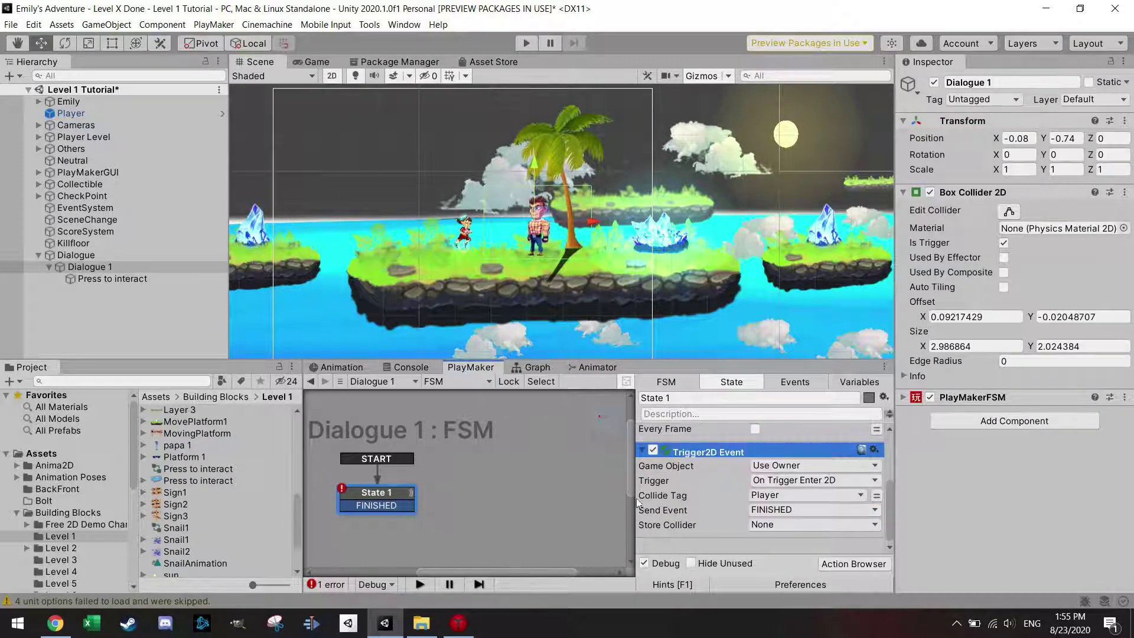
click(679, 398)
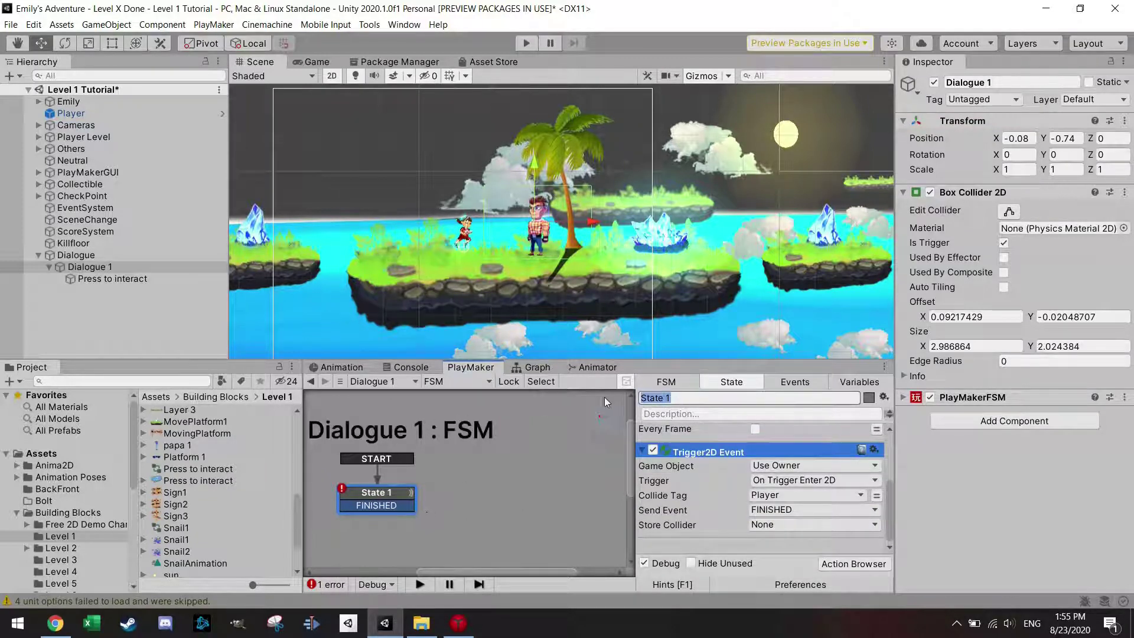
text(Don't Show)
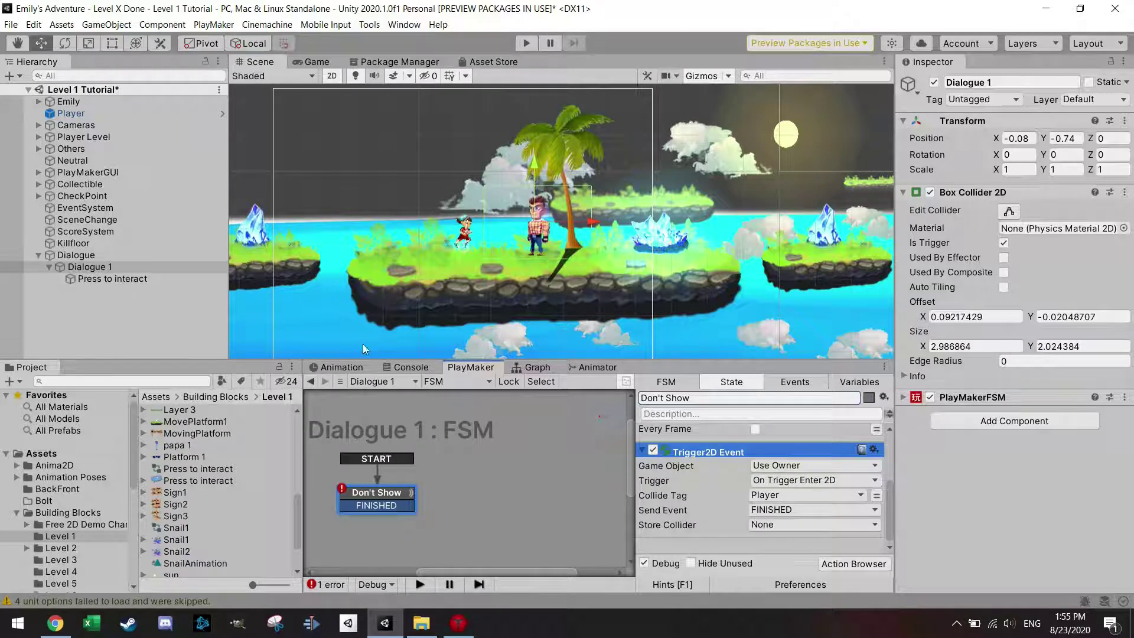
right_click(494, 477)
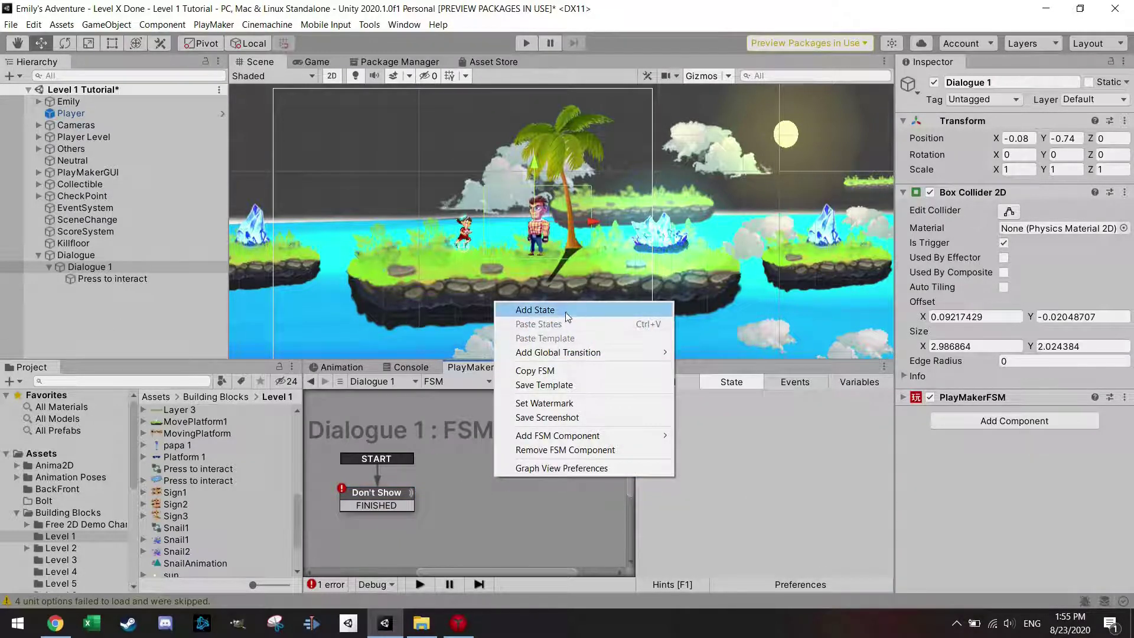
click(534, 235)
click(419, 507)
drag(419, 507, 501, 485)
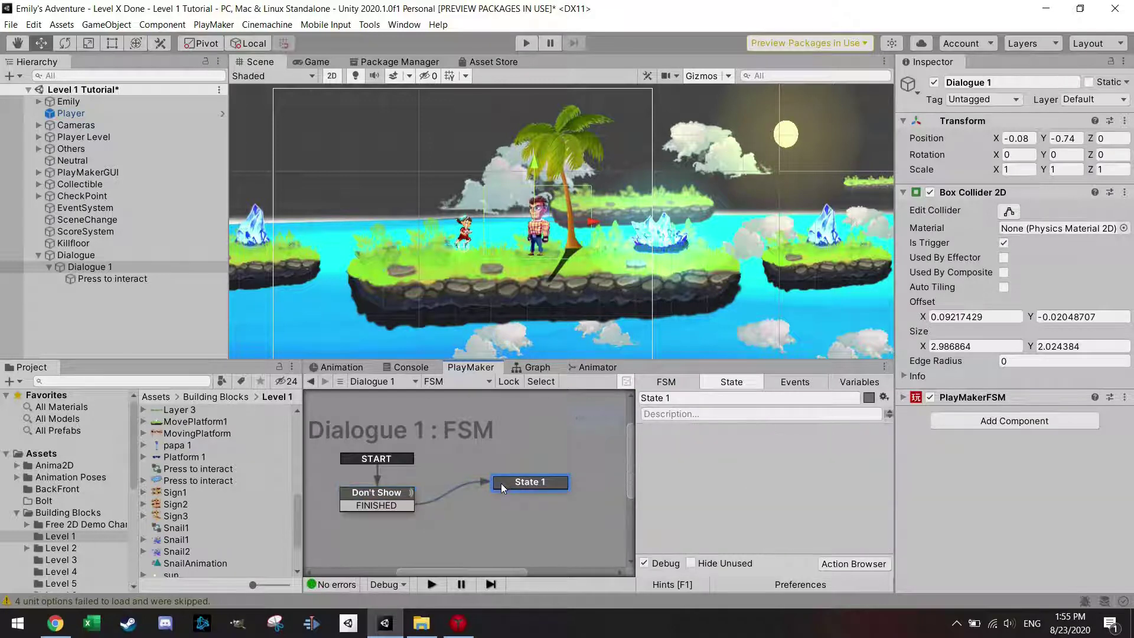
click(380, 502)
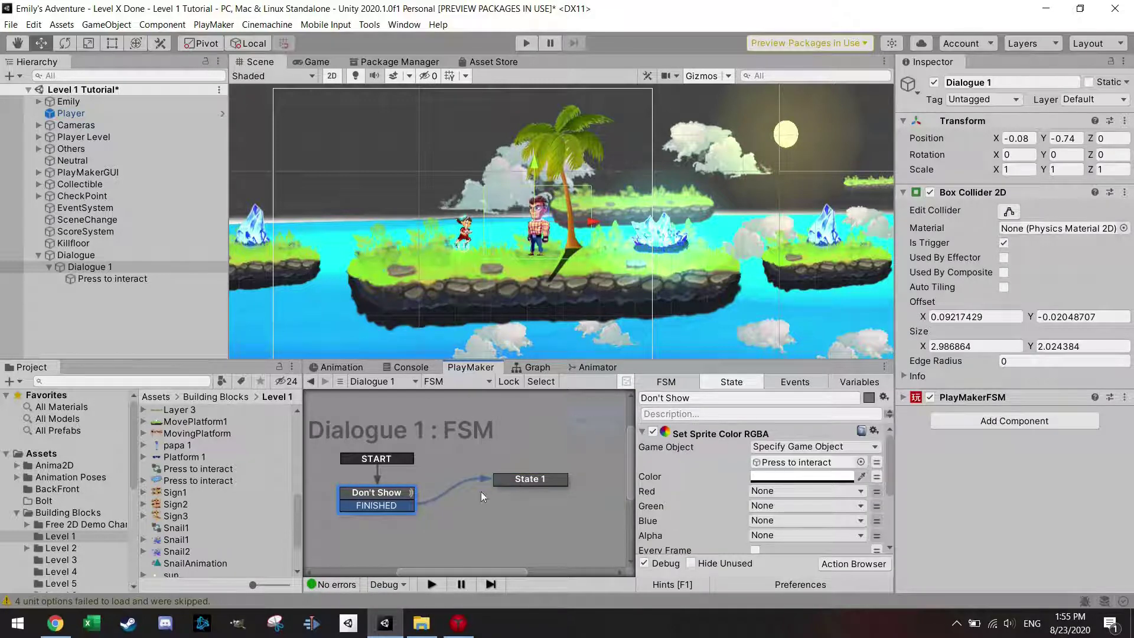
click(520, 479)
key(Delete)
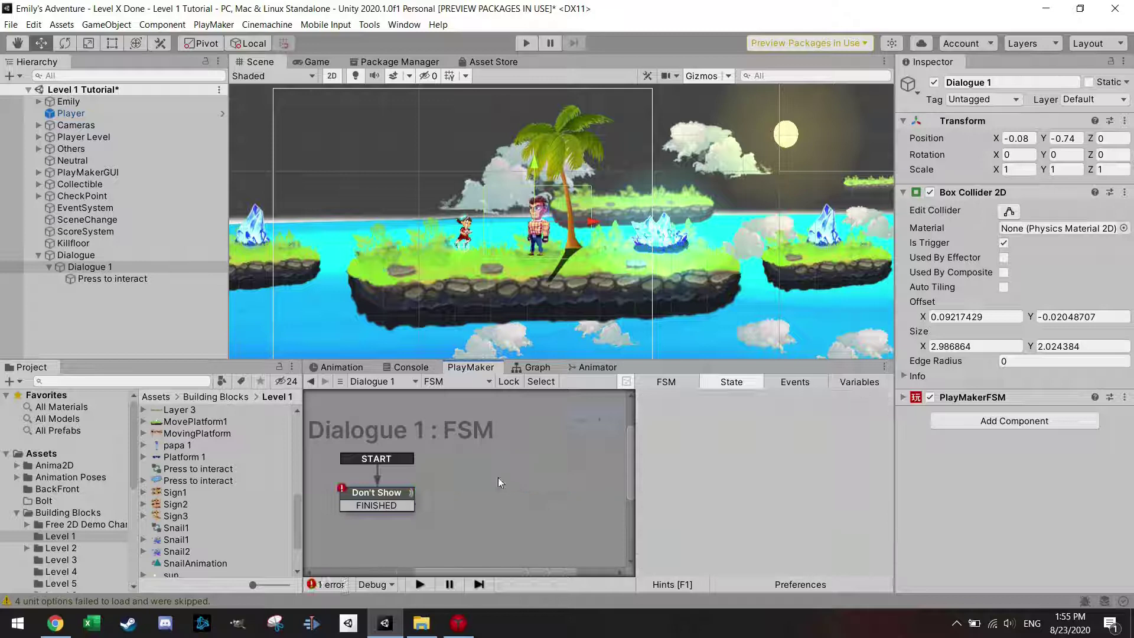
Duplicate the Don't Show state beside the original and link the original's FINISHED transition to the copy.
click(380, 505)
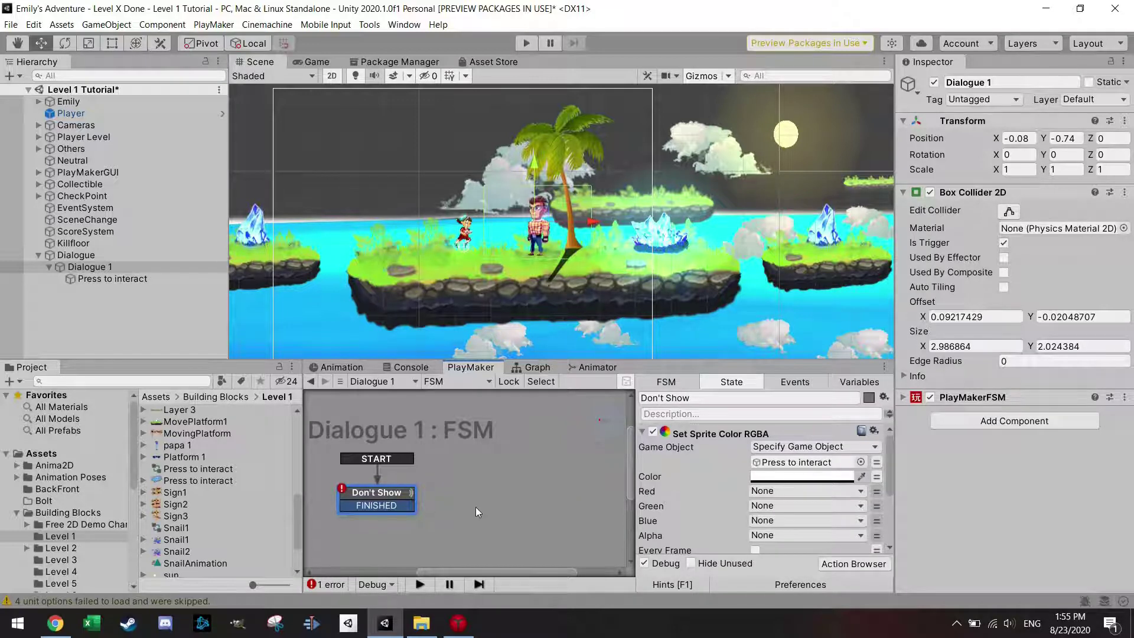
key(ctrl+v)
click(662, 337)
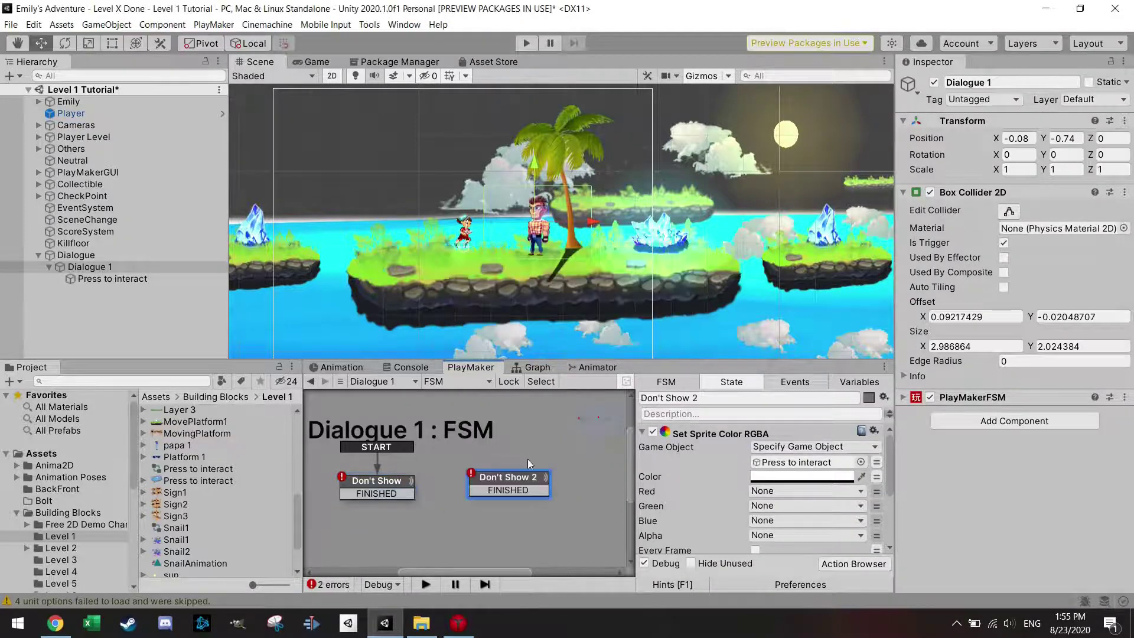
drag(408, 494, 507, 482)
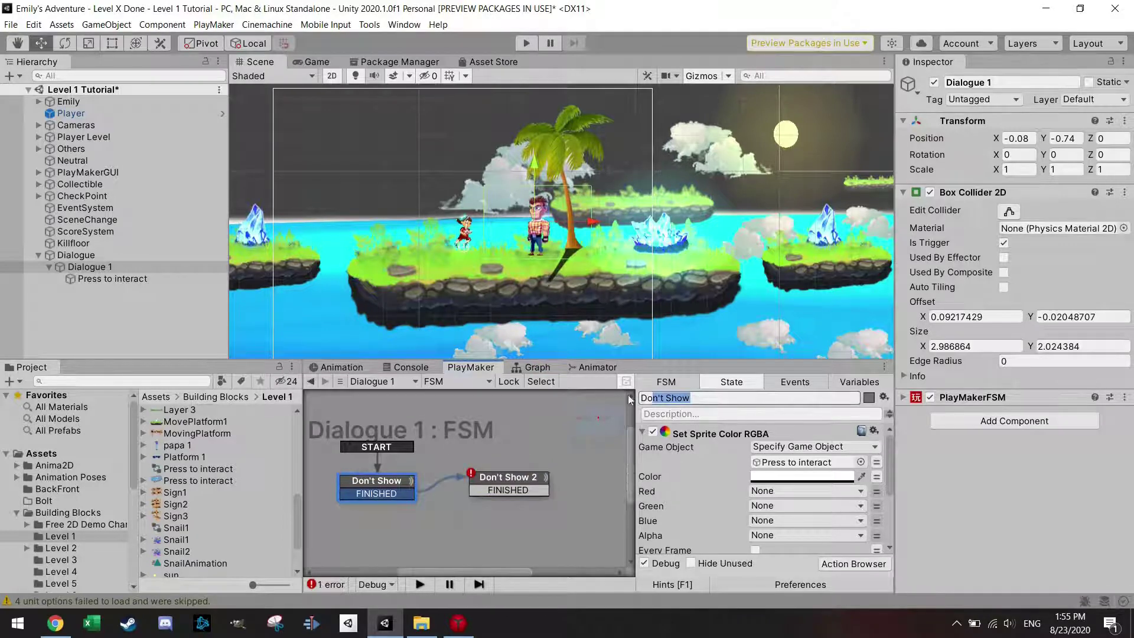
Rename the duplicated state ShowInteract Button, keeping the original state named Don't Show.
text(Show)
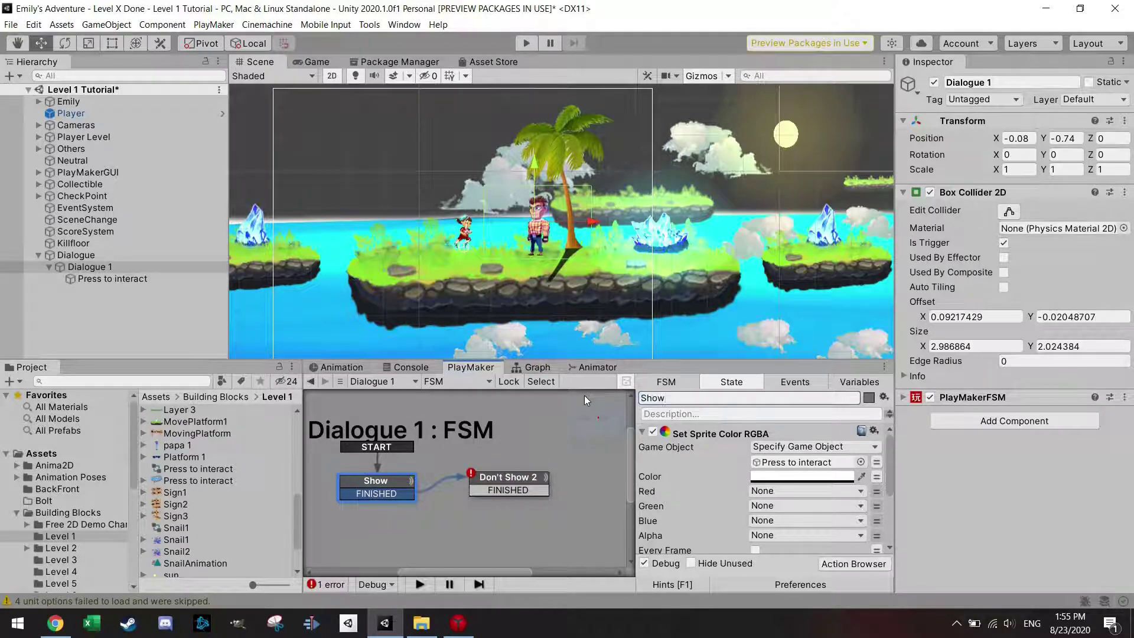
key(ctrl+z)
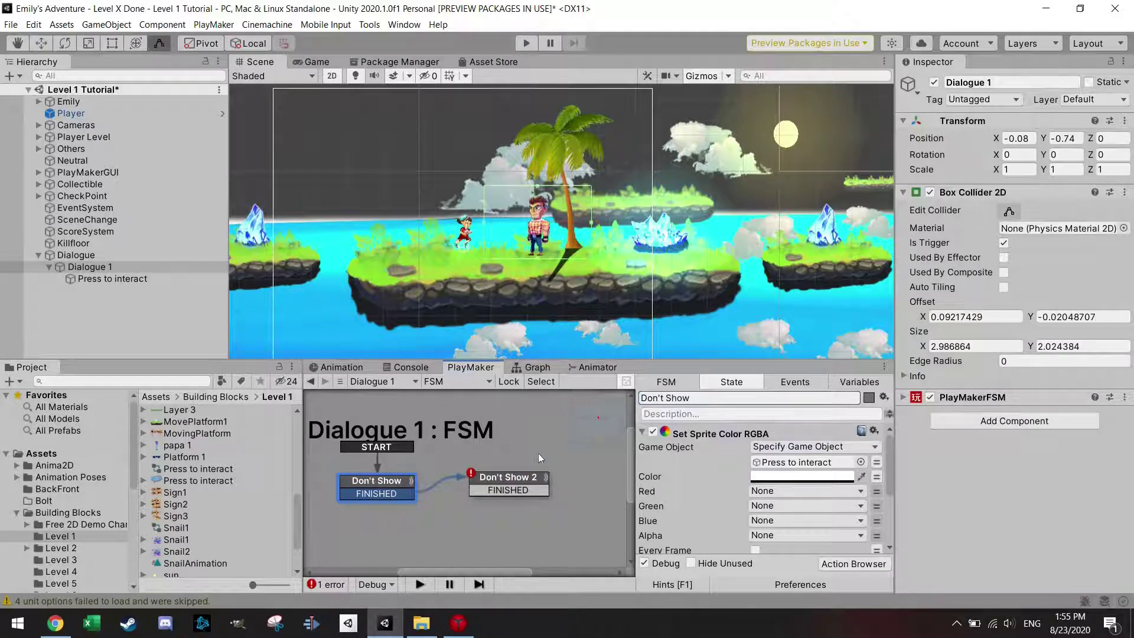
click(515, 480)
text(ShowInter)
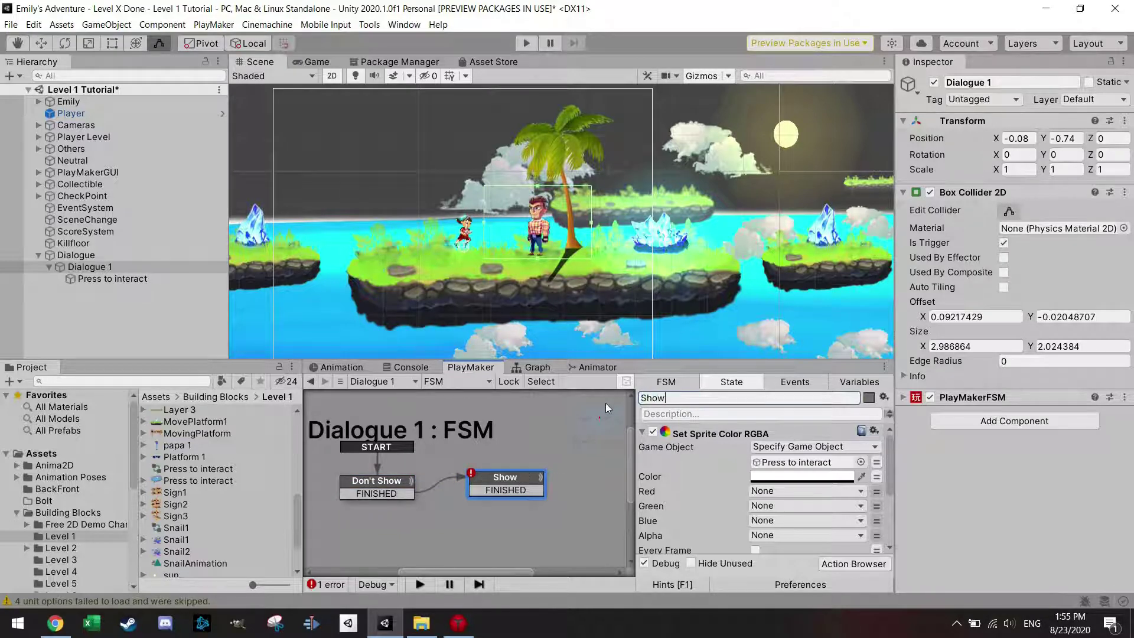
text(act Button)
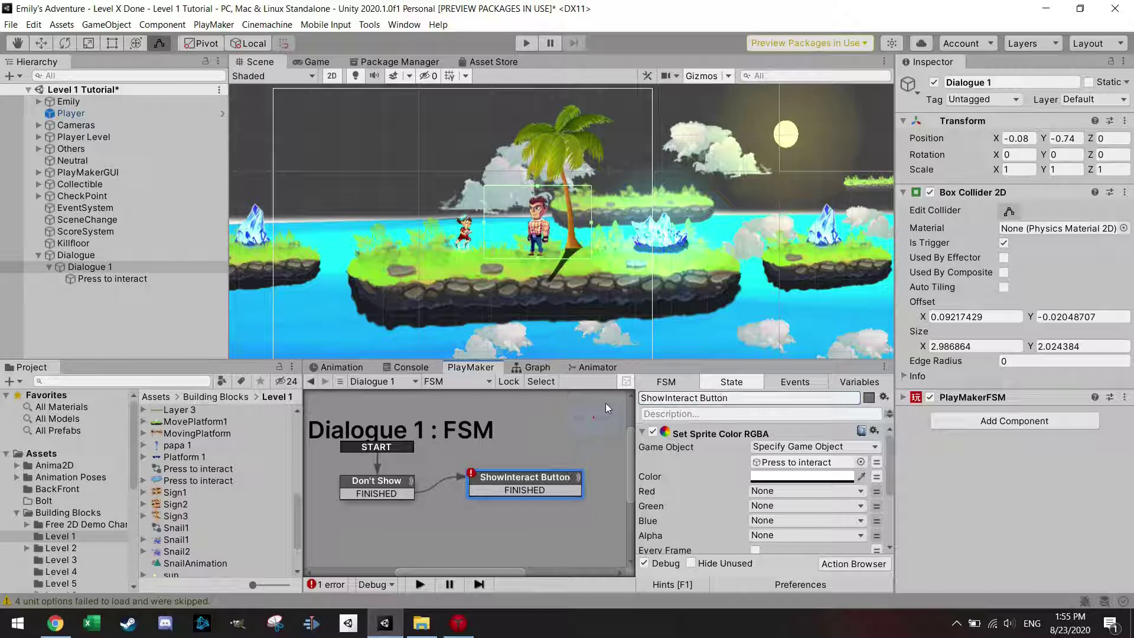
Set the sprite colour alpha in the ShowInteract Button state to 255.
click(834, 479)
drag(887, 540, 1006, 547)
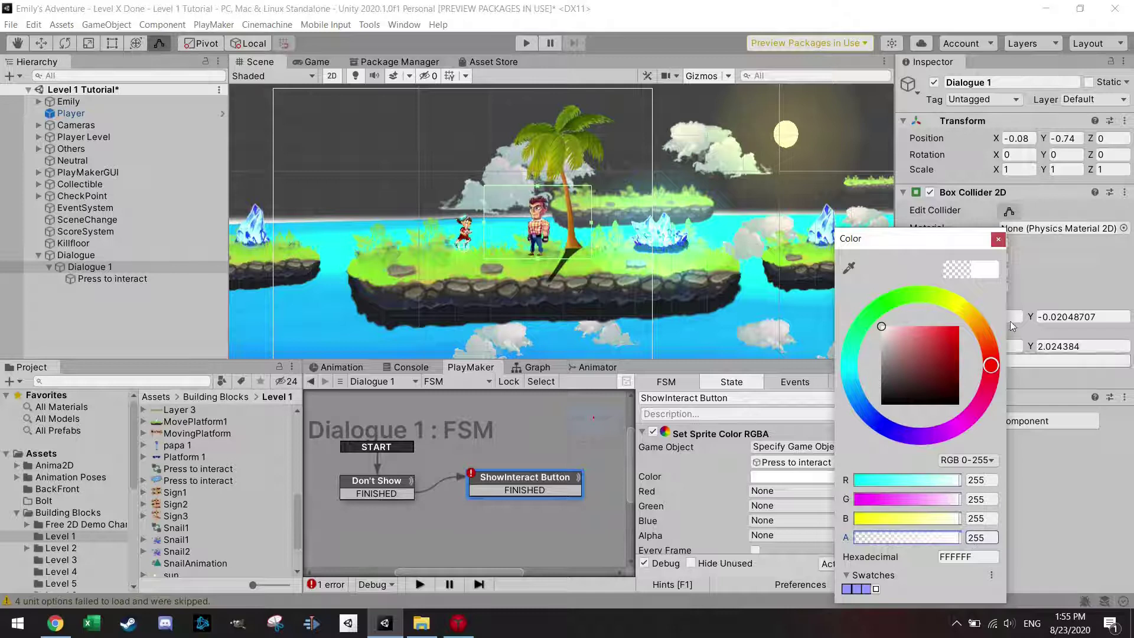
click(998, 240)
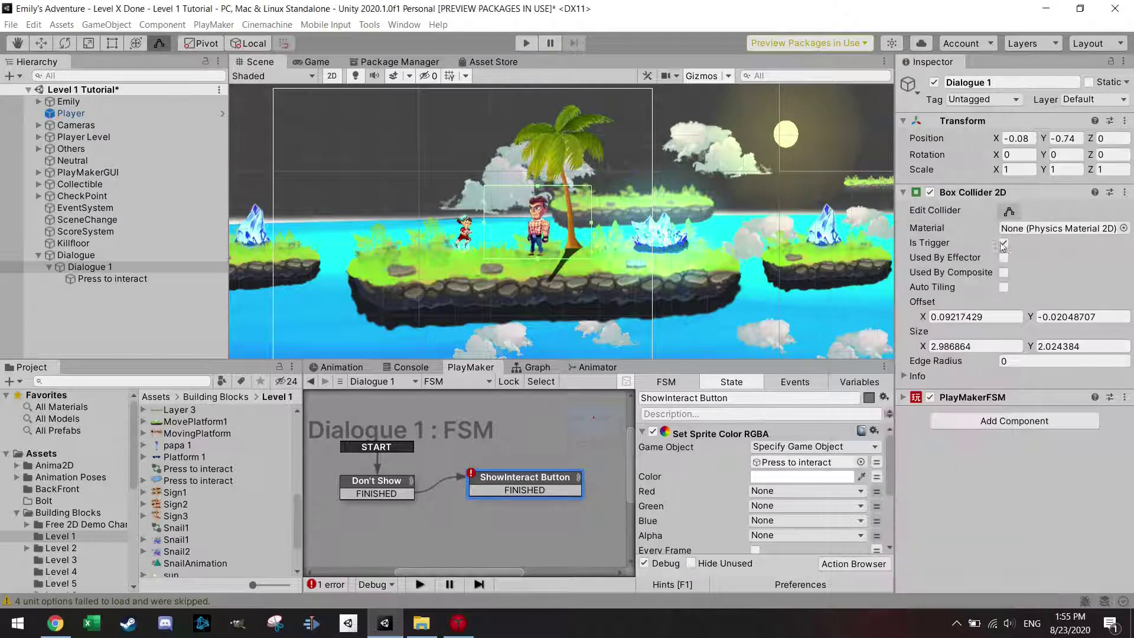
Set the ShowInteract Button state's trigger to On Trigger Exit 2D and link its FINISHED transition back to Don't Show.
scroll(711, 490, down, 4)
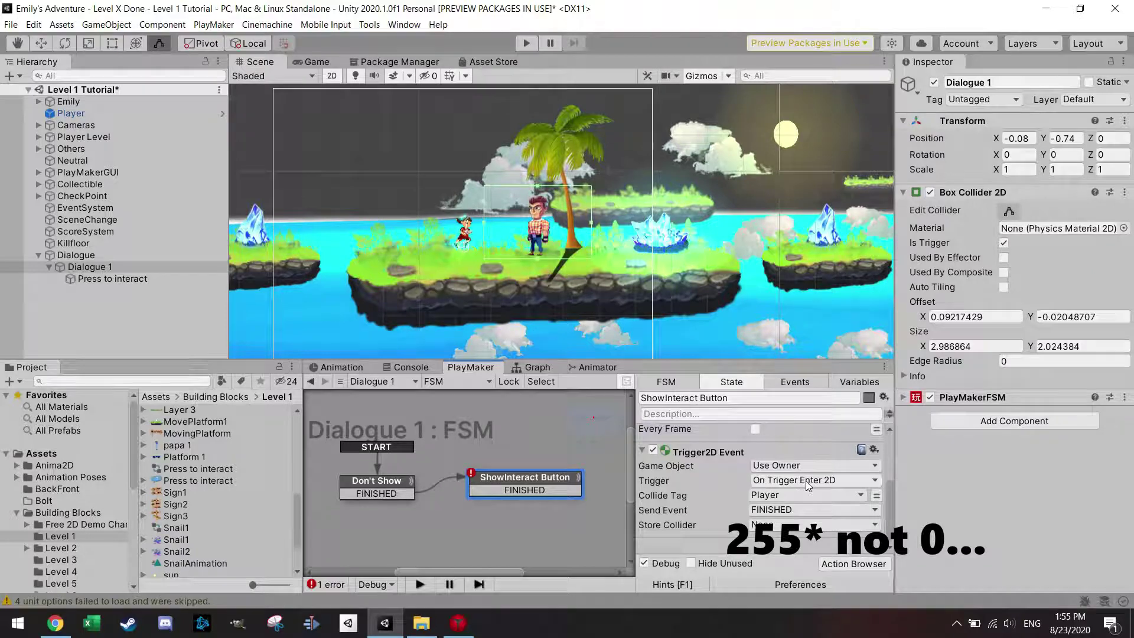
click(807, 482)
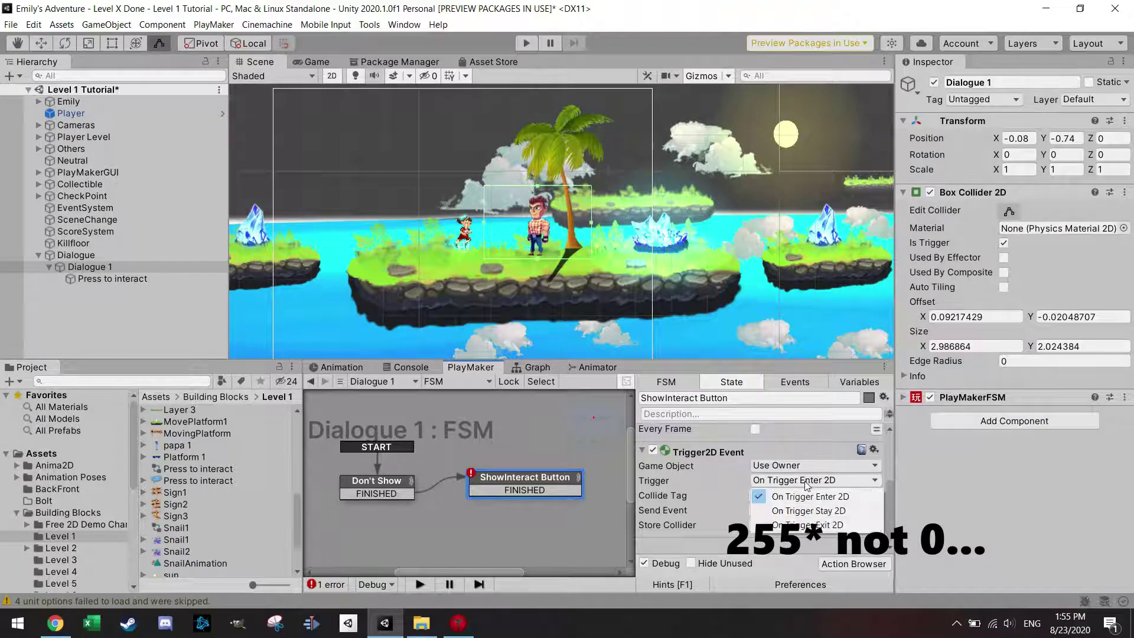
click(827, 525)
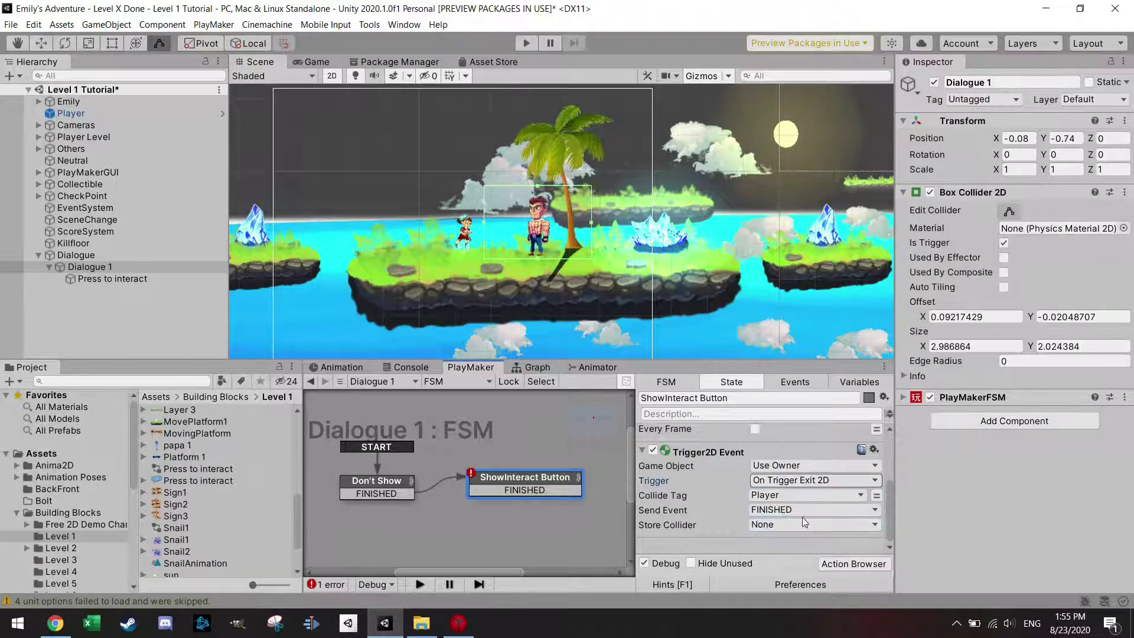
drag(543, 496, 379, 488)
drag(505, 482, 515, 489)
scroll(515, 492, down, 1)
scroll(522, 527, down, 1)
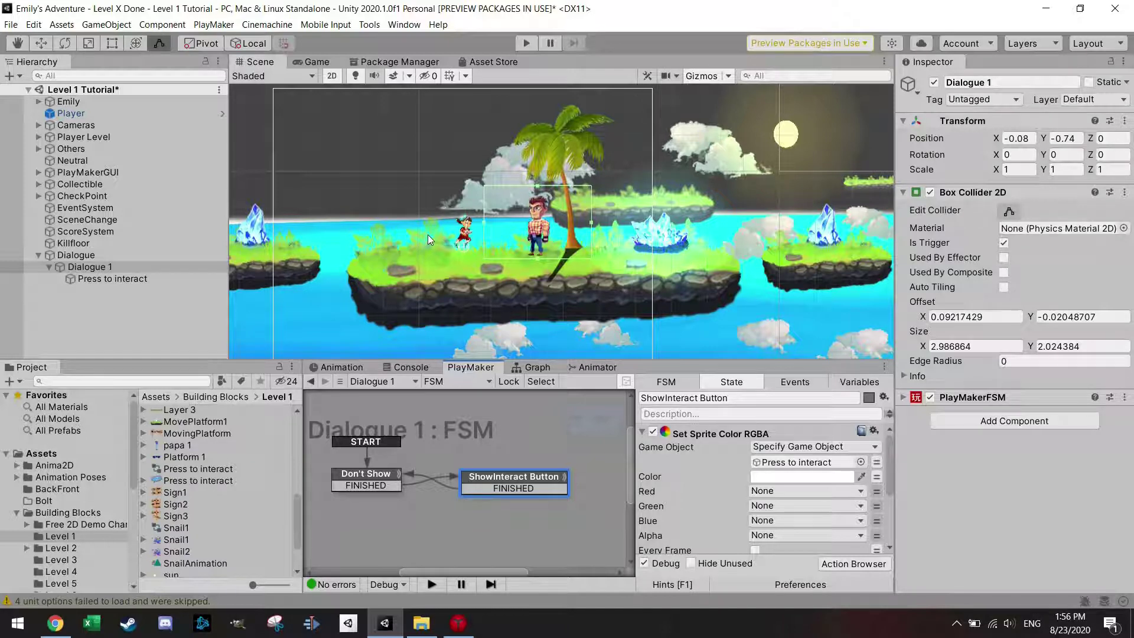
Add a Get Key Down action to the ShowInteract Button state.
scroll(539, 527, down, 3)
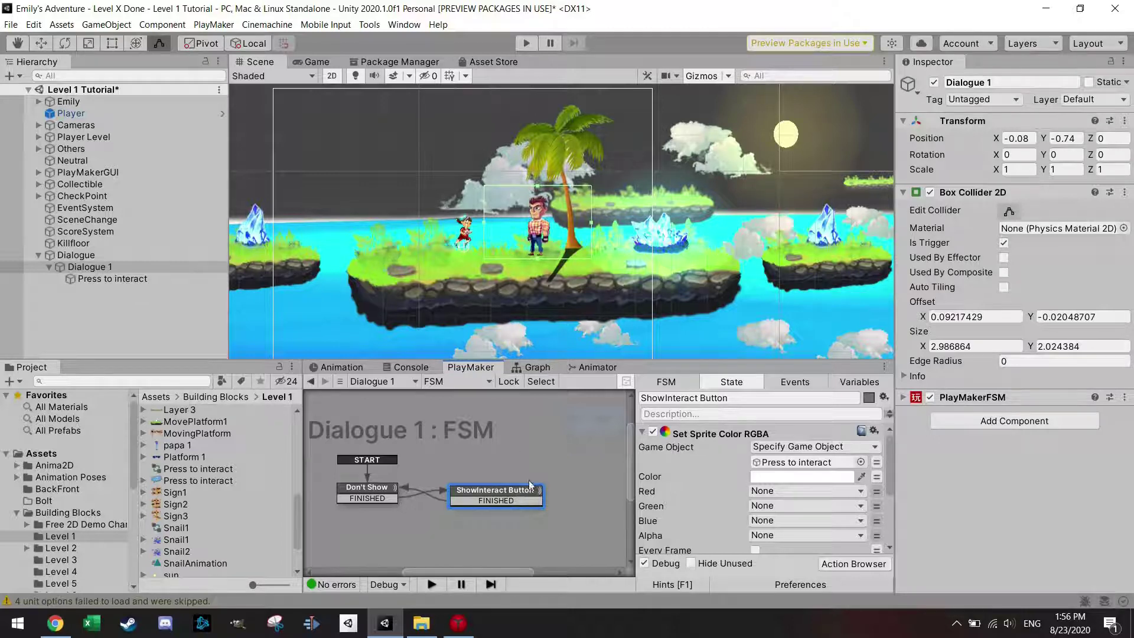
scroll(697, 471, down, 5)
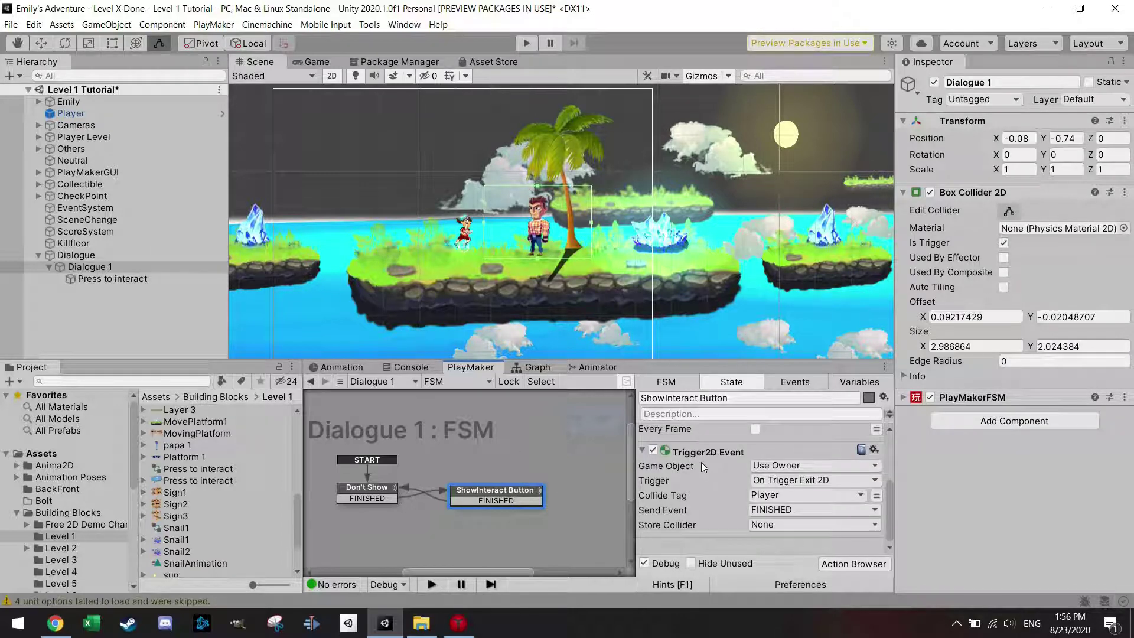
click(781, 384)
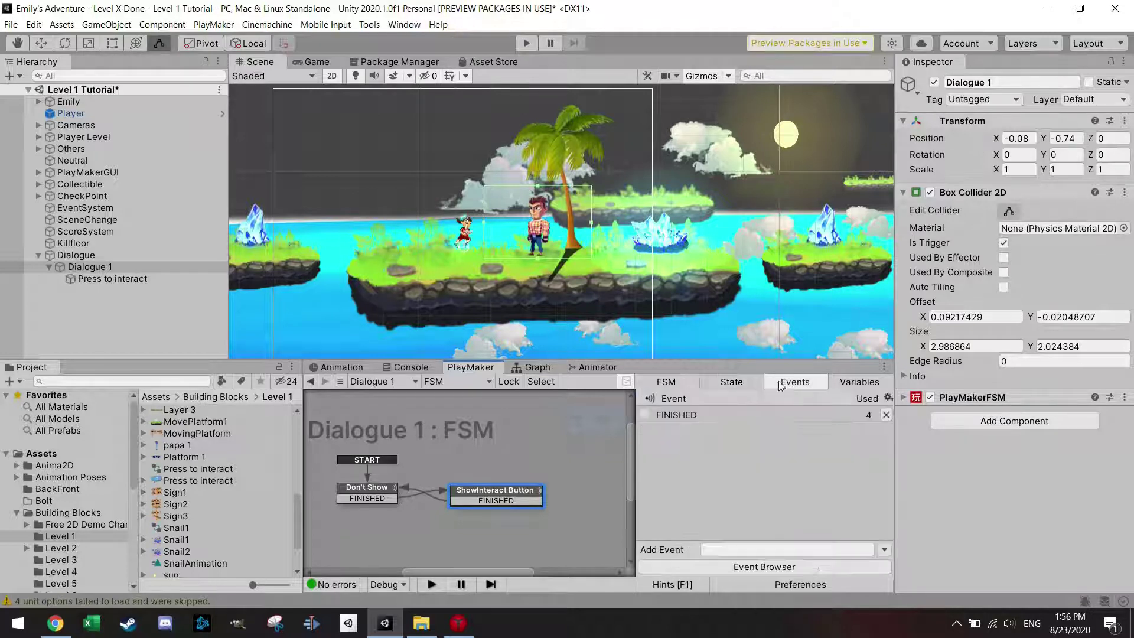
click(501, 500)
right_click(501, 499)
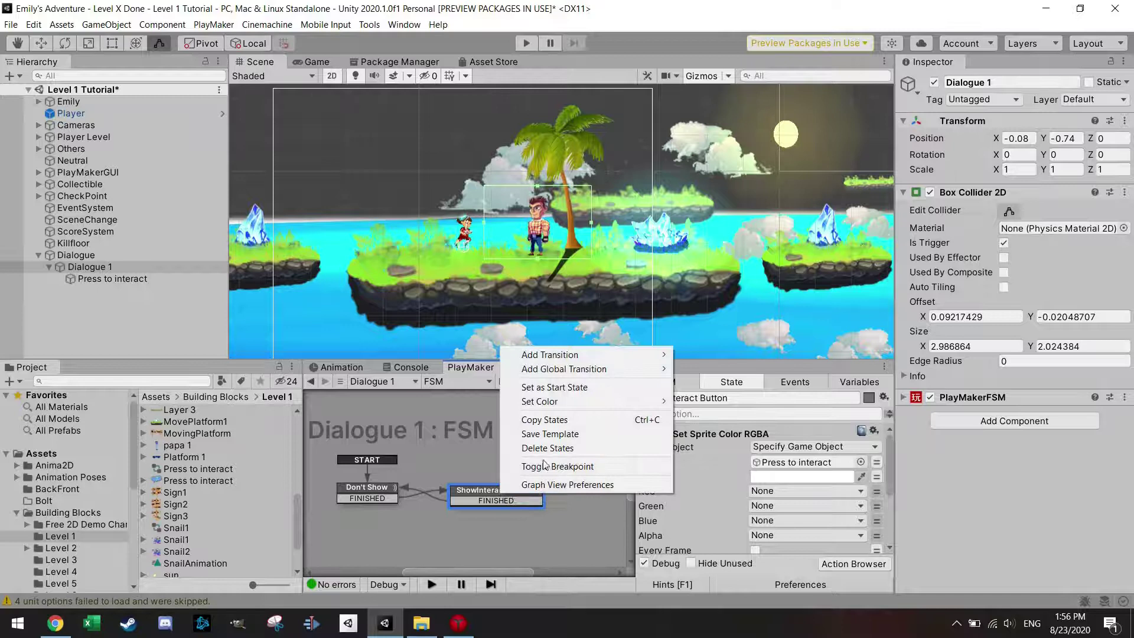
click(888, 481)
drag(891, 473, 883, 540)
click(856, 564)
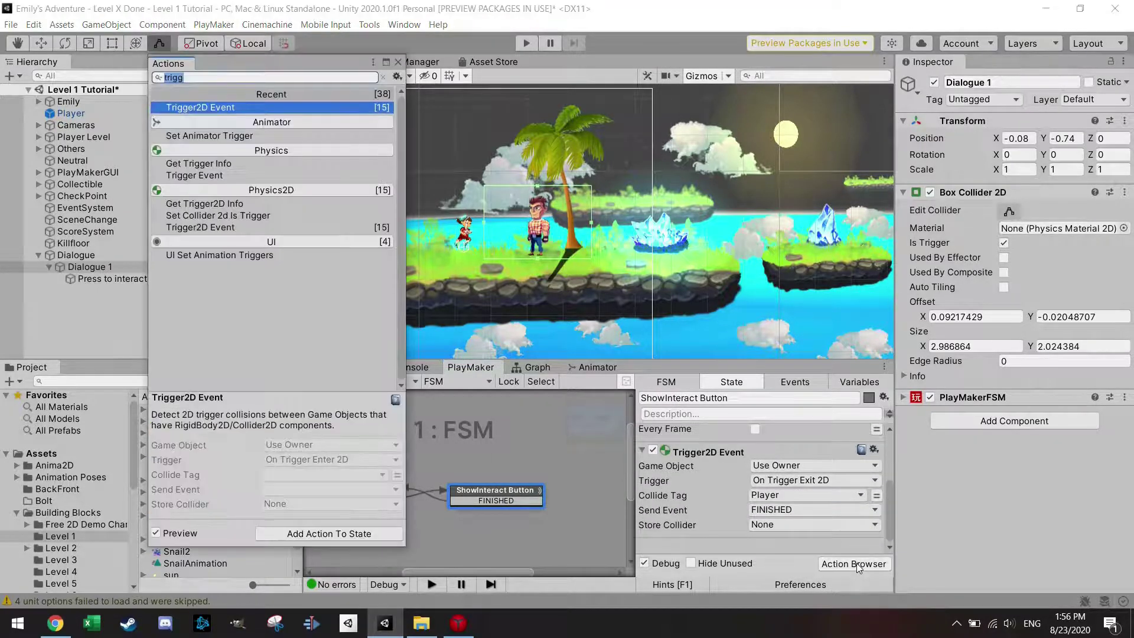
text(get)
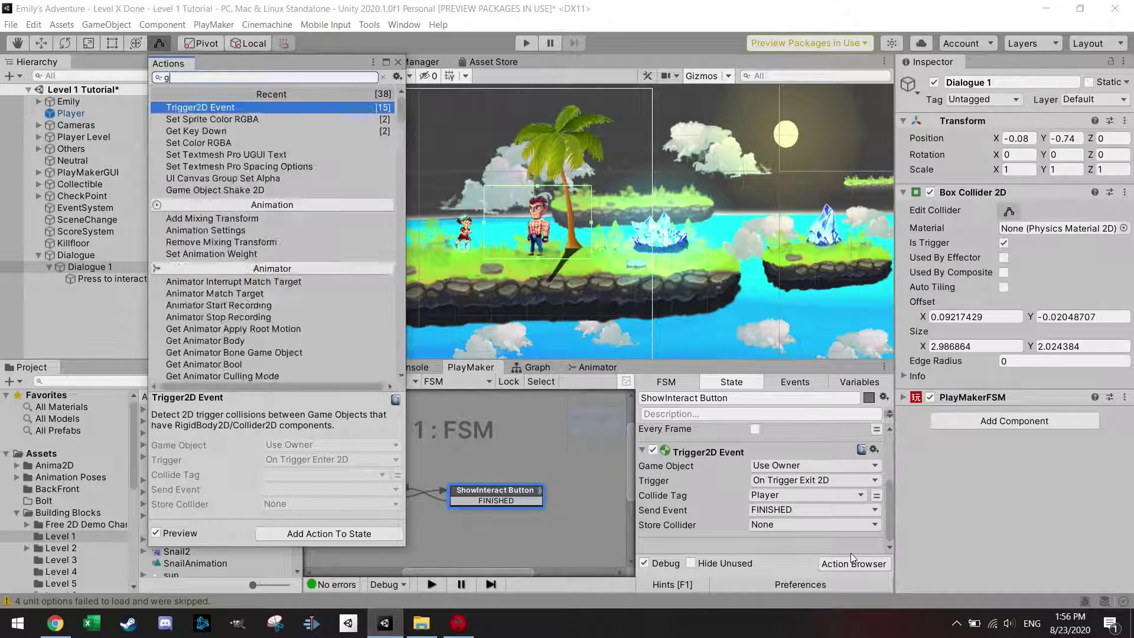
key(Return)
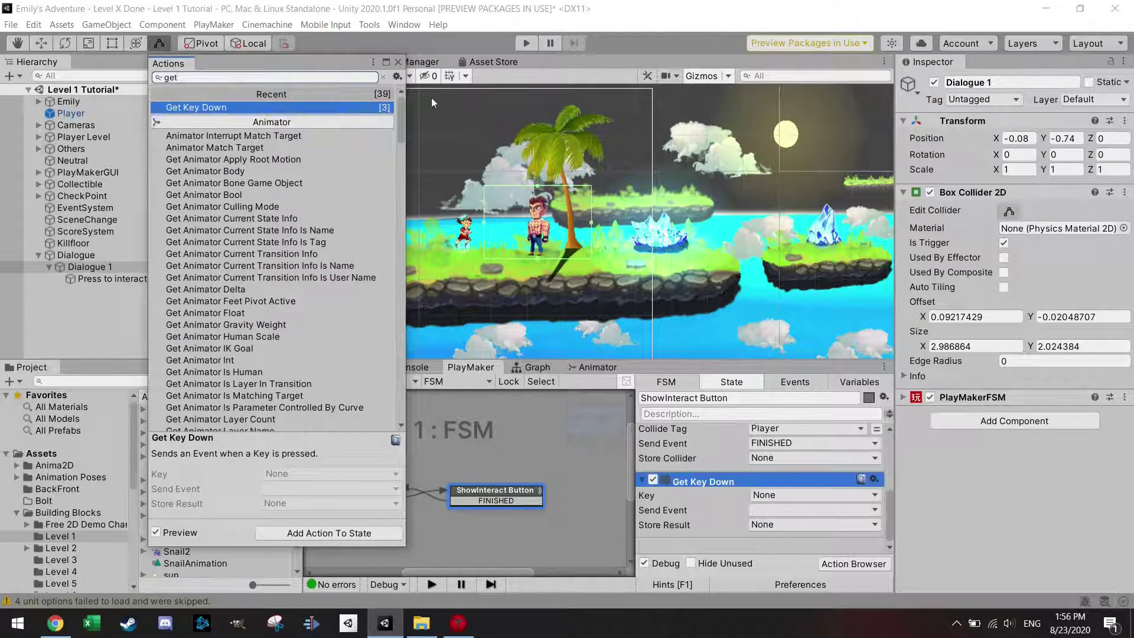
click(399, 62)
Set the sprite colour alpha of the Press to interact object to 255.
click(123, 279)
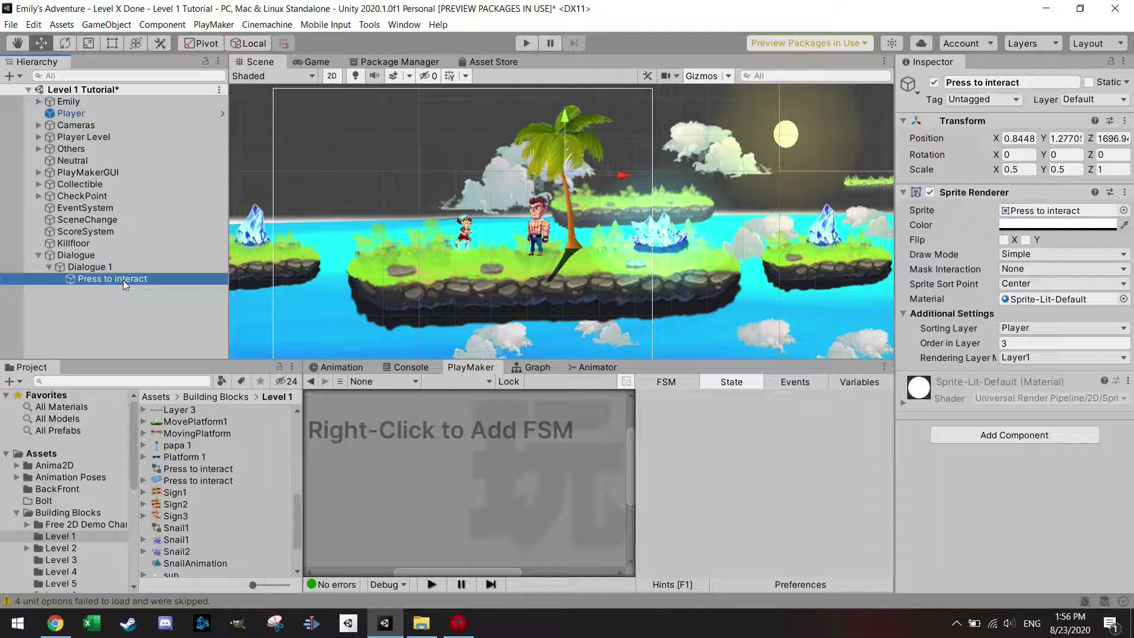
click(1058, 224)
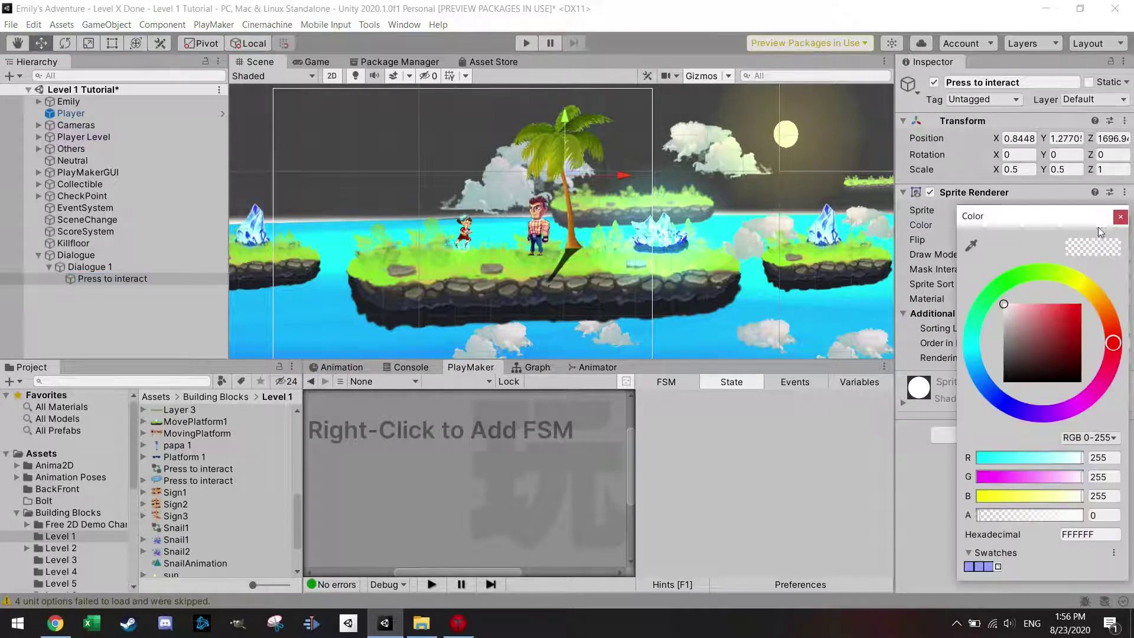
drag(997, 516, 1083, 512)
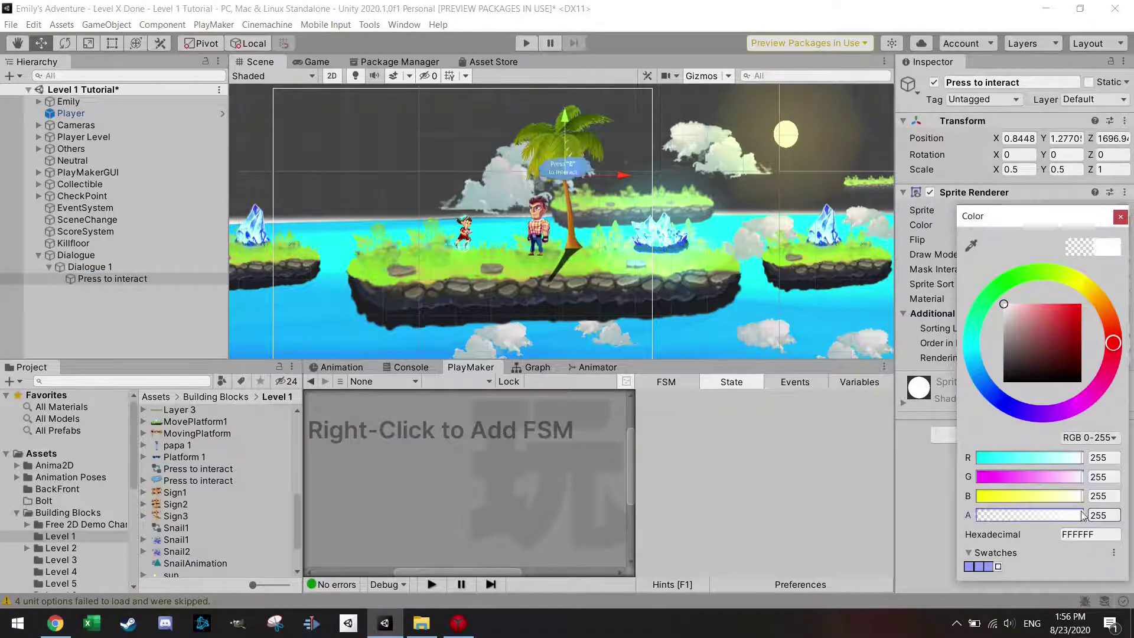
click(1121, 216)
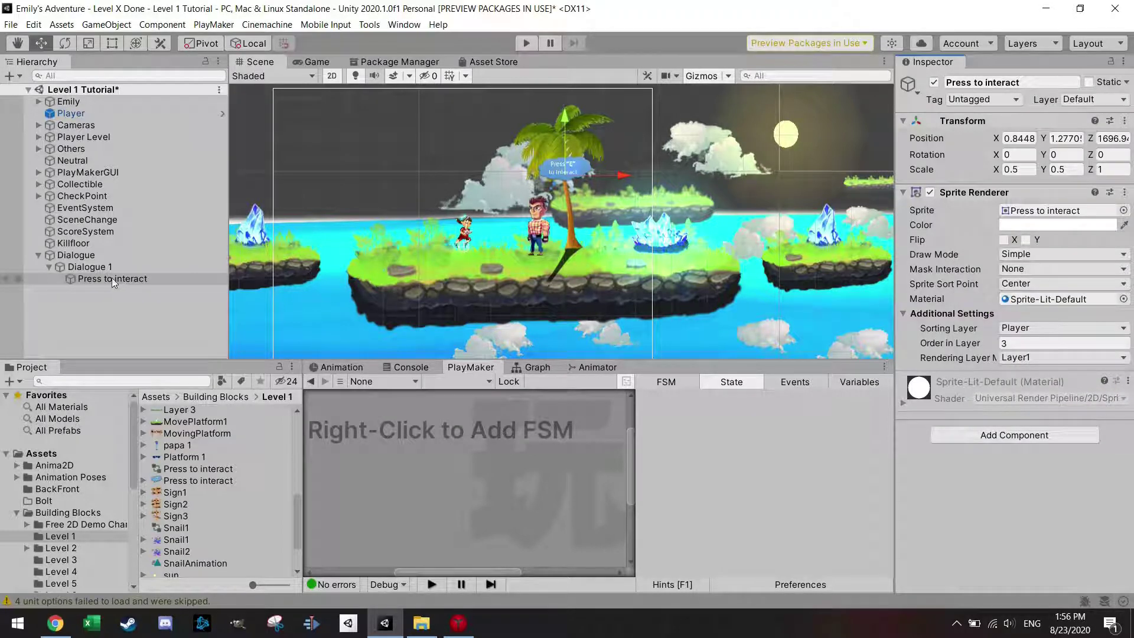
Return to the Dialogue 1 FSM and set the Get Key Down action's key to E.
click(98, 267)
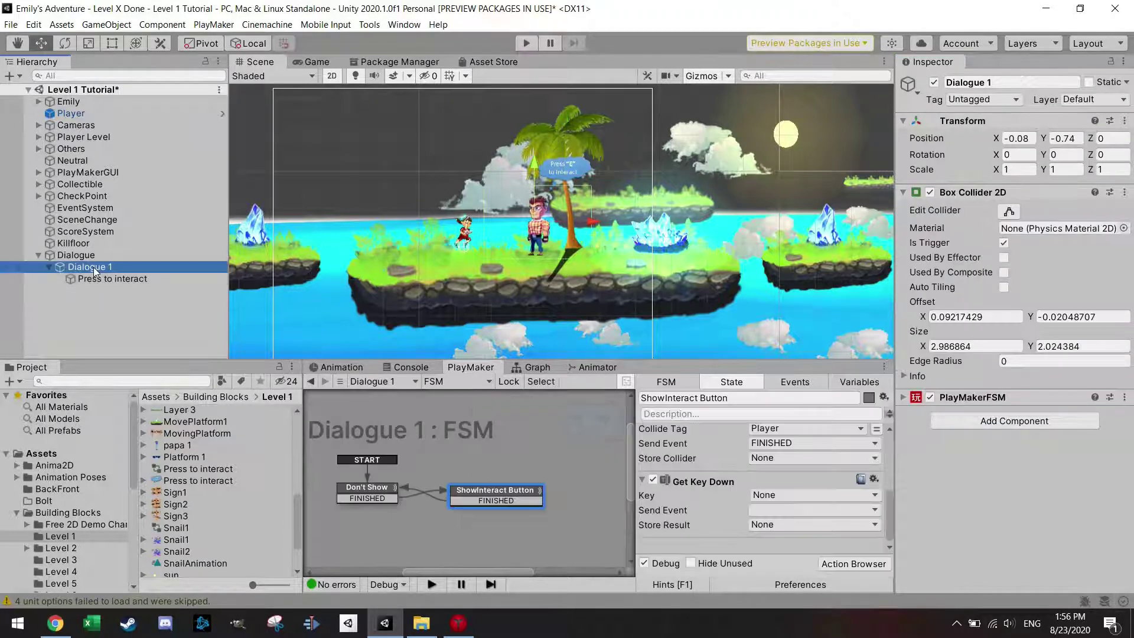
click(801, 509)
click(733, 509)
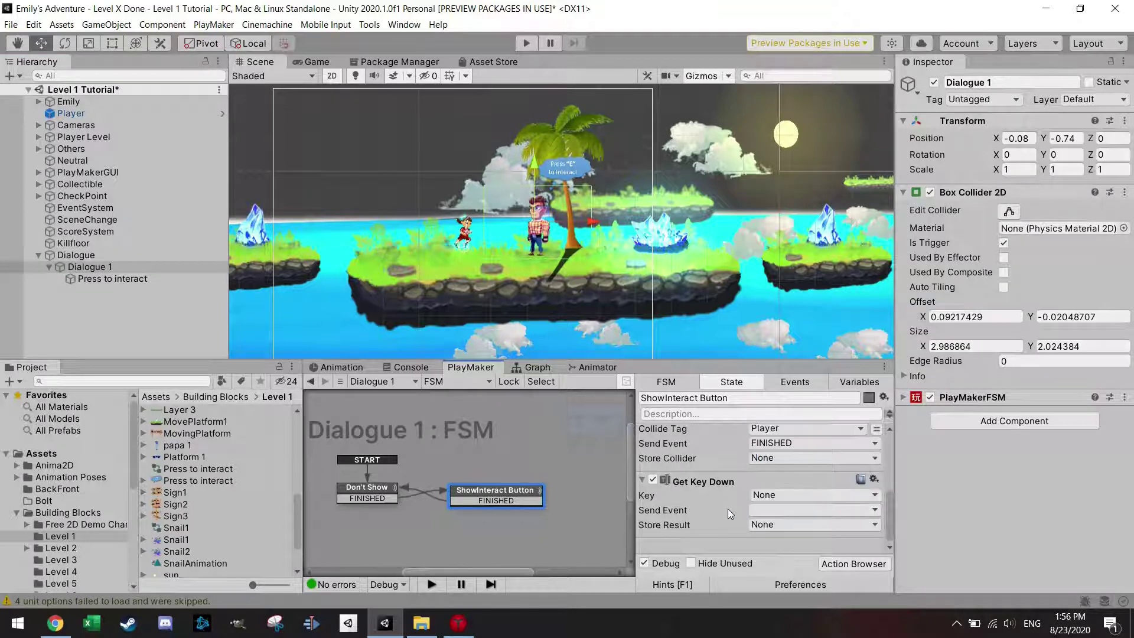
click(789, 496)
scroll(803, 479, down, 10)
click(798, 602)
Create an Interact event for Get Key Down to send and add it as a transition on the ShowInteract Button state.
click(789, 510)
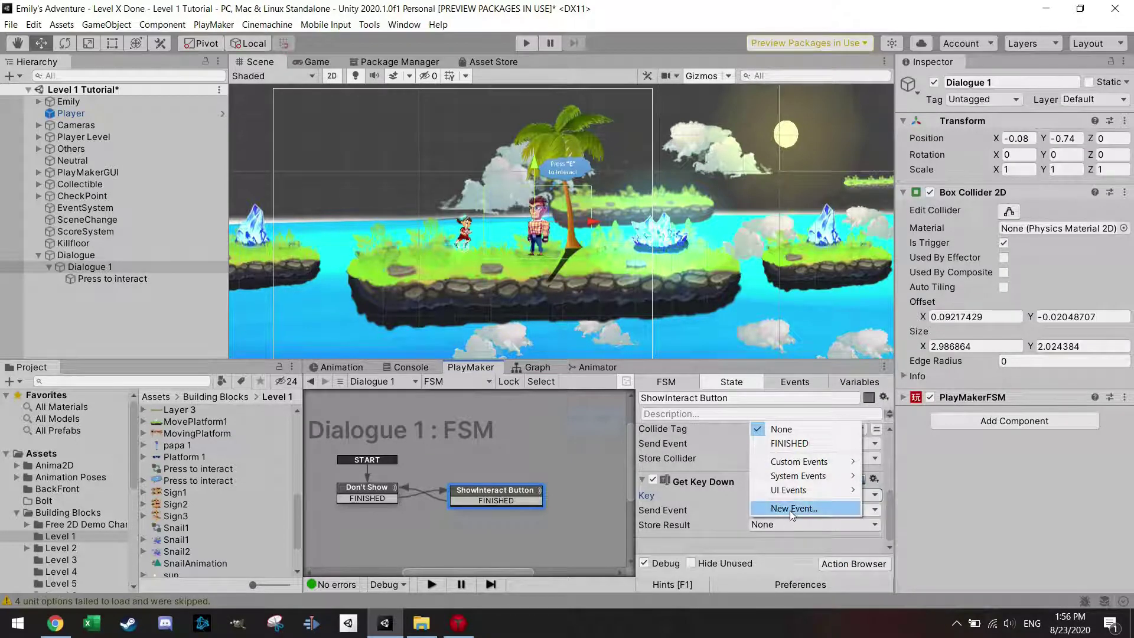
click(789, 510)
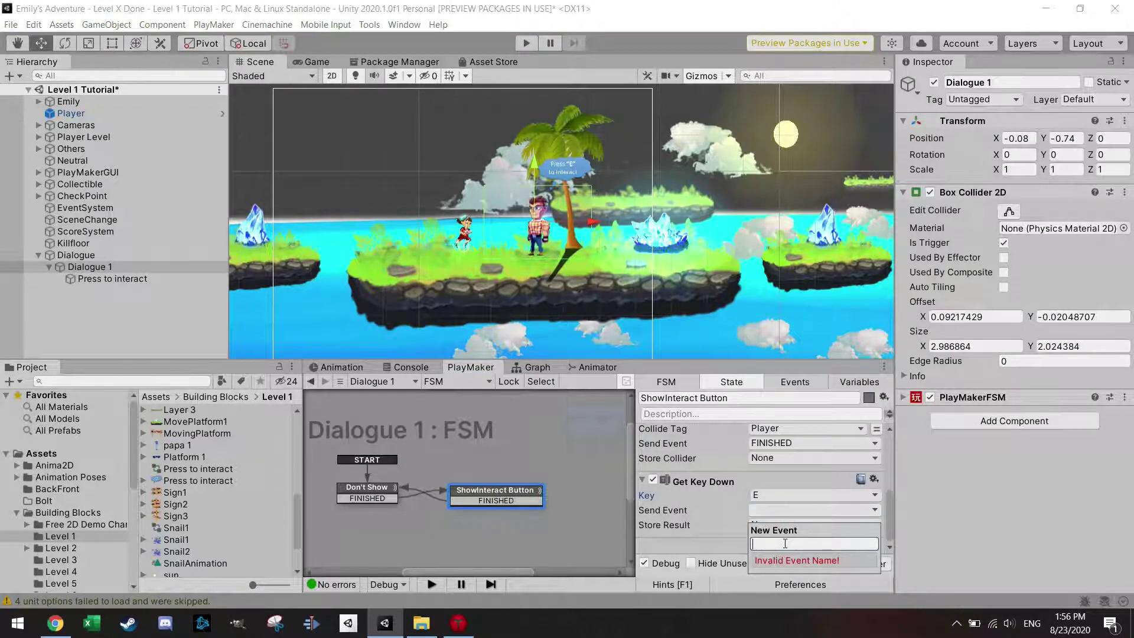
text(Interact)
key(Return)
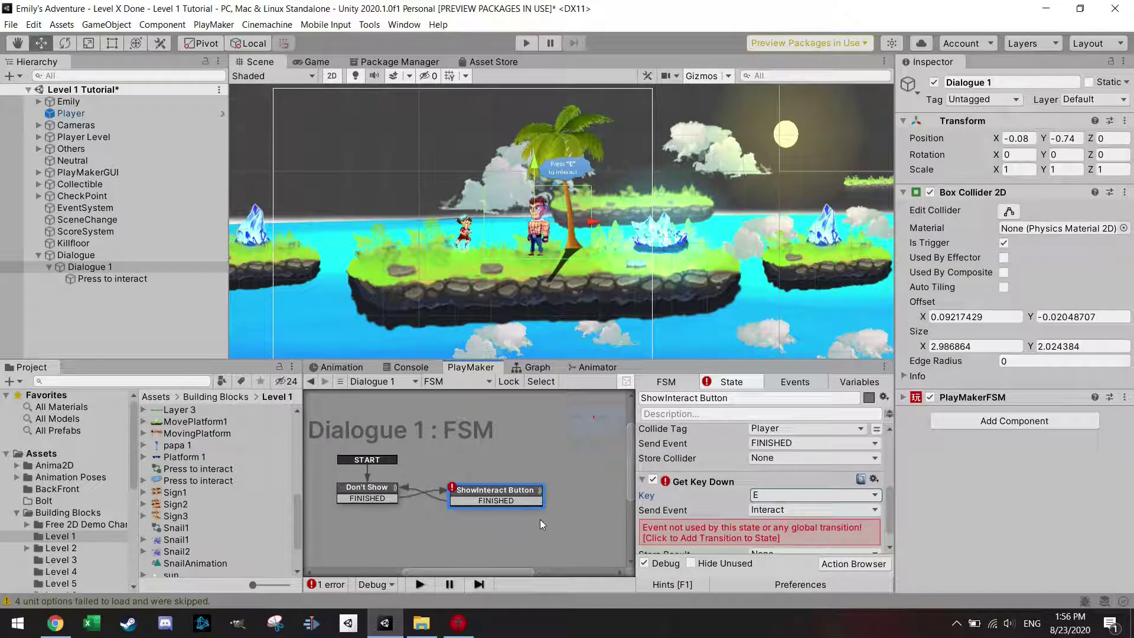
click(654, 535)
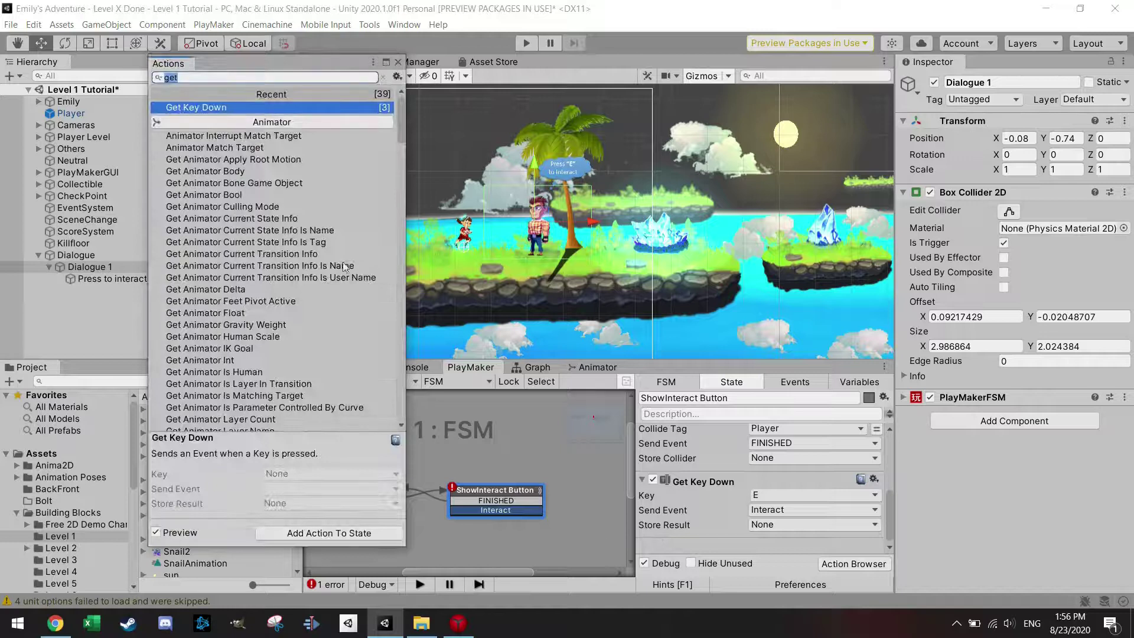
click(397, 61)
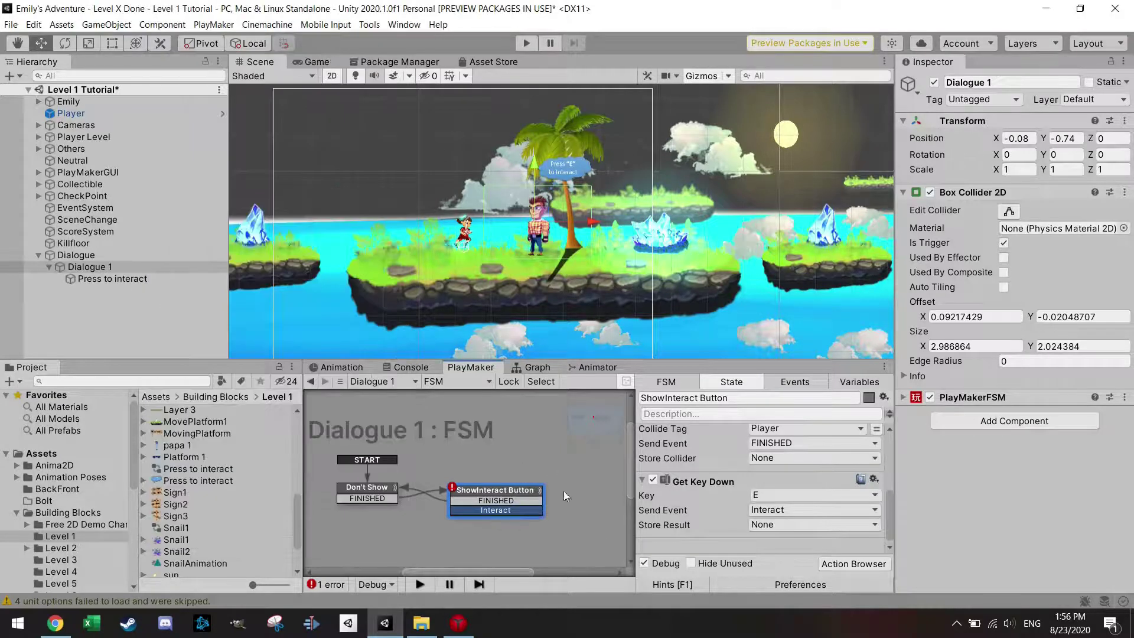
Add a new empty state to the FSM graph beside ShowInteract Button.
click(531, 470)
right_click(582, 519)
click(587, 504)
right_click(586, 507)
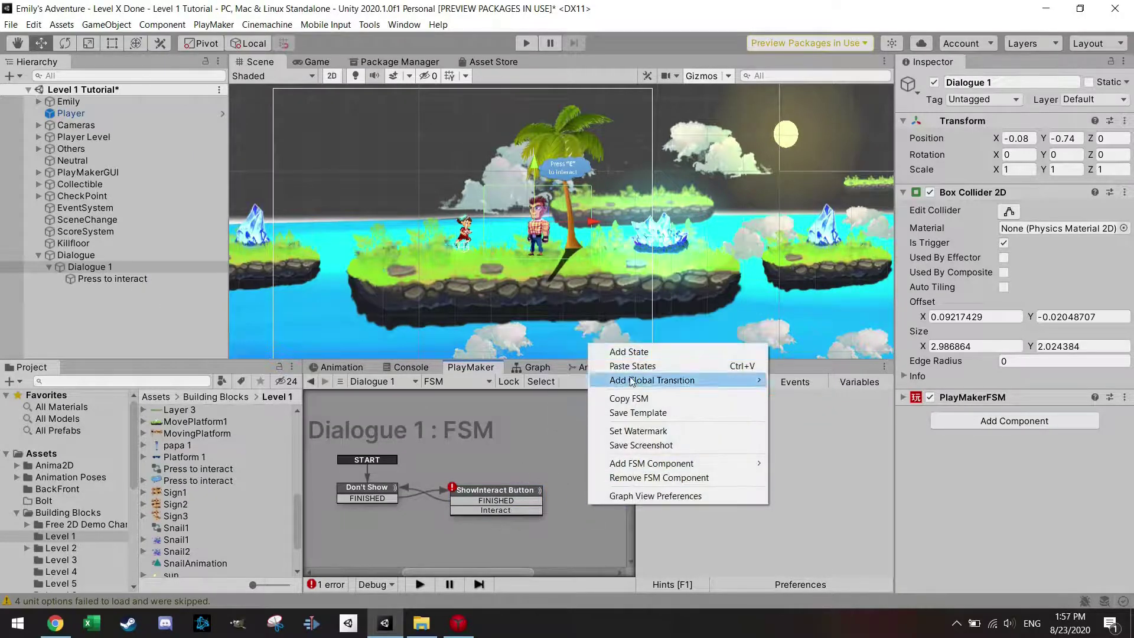
click(618, 349)
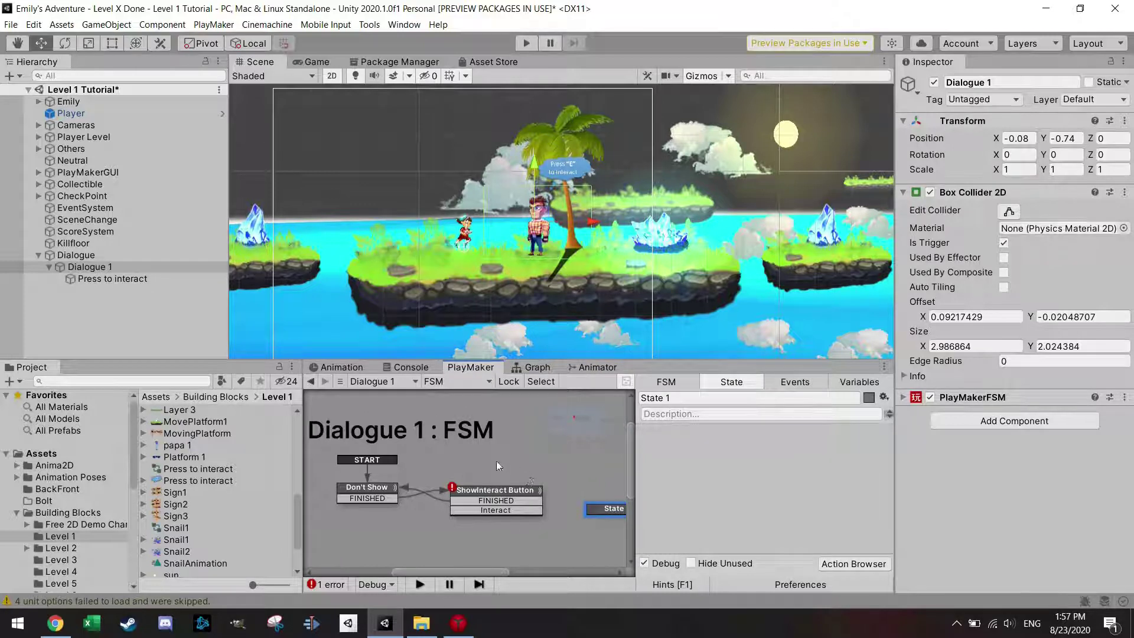
scroll(499, 467, down, 2)
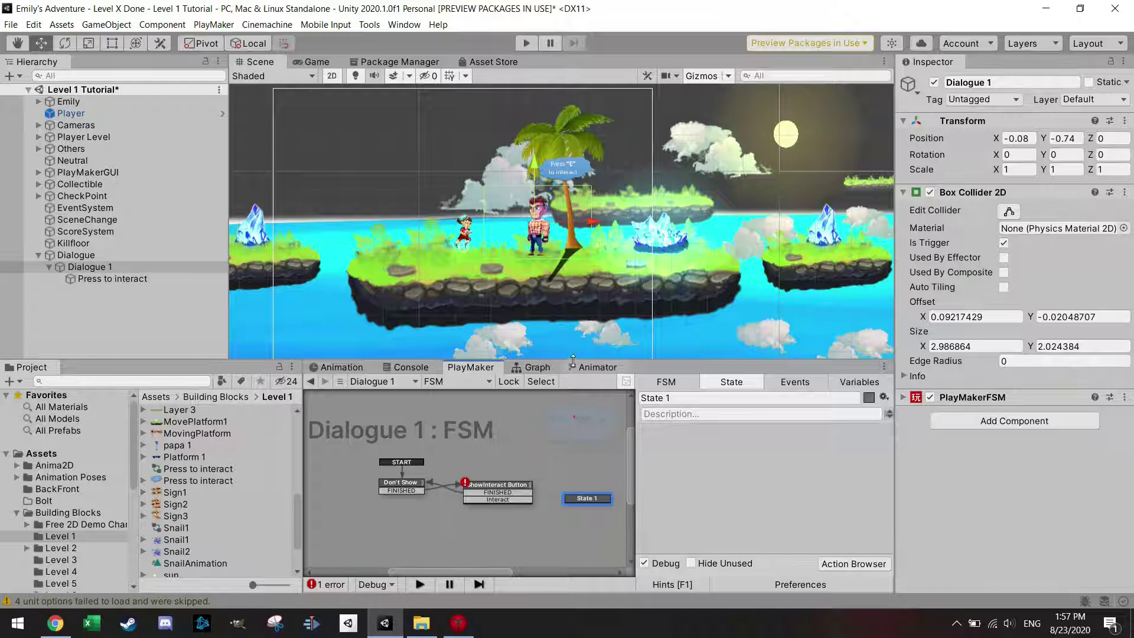
Enlarge the lower editor panes with the Animator docked beside Graph, and return to the PlayMaker graph.
drag(595, 366, 573, 346)
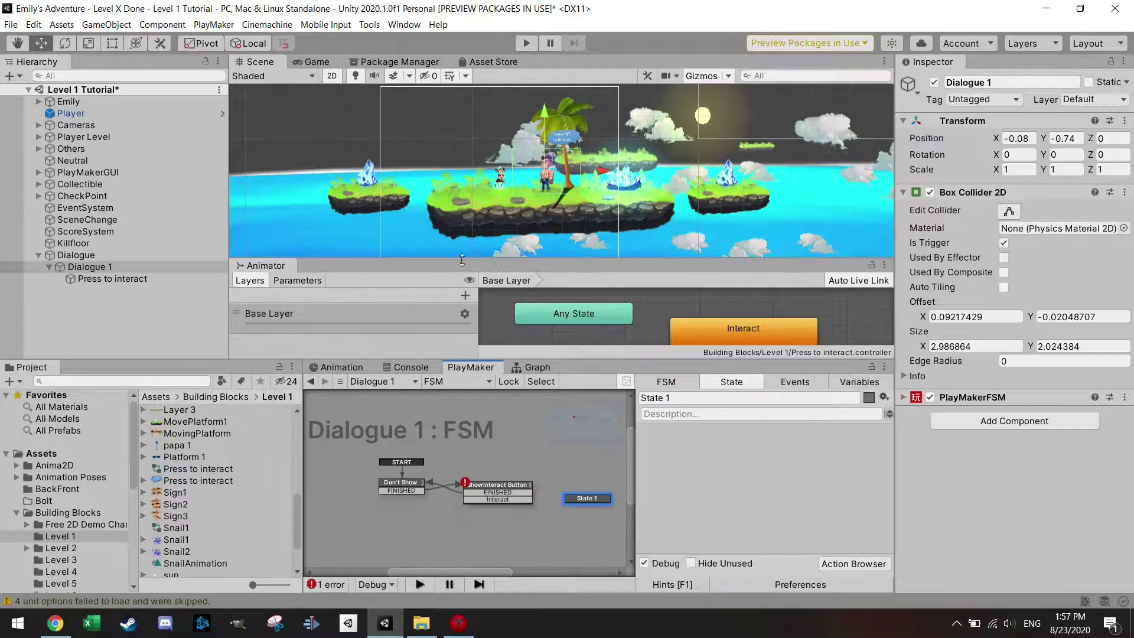
drag(268, 266, 472, 331)
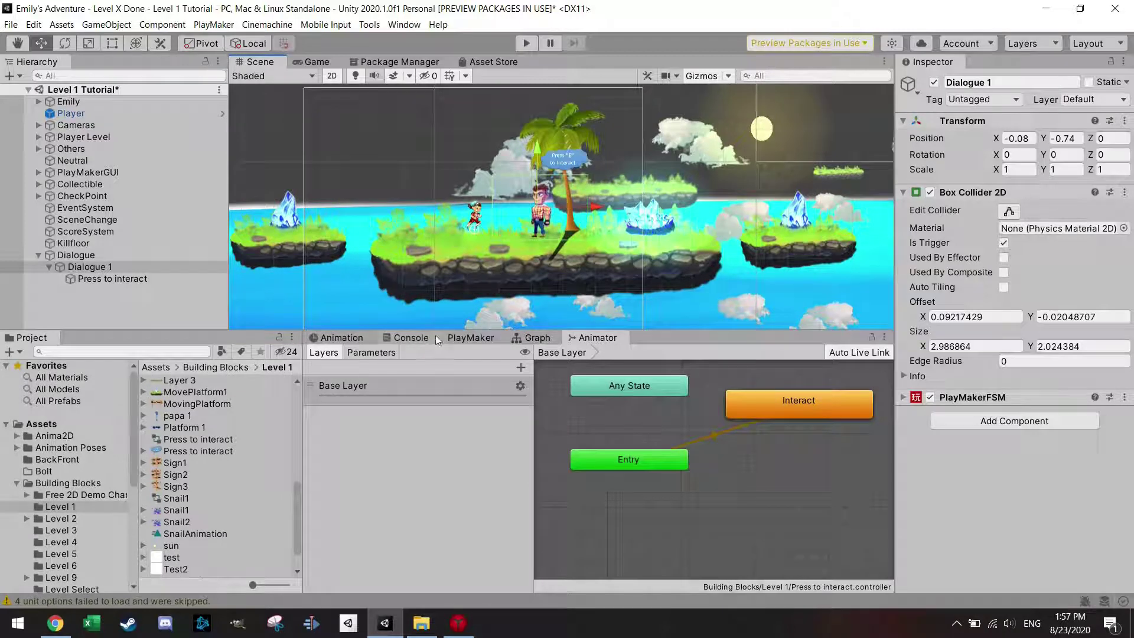
click(464, 338)
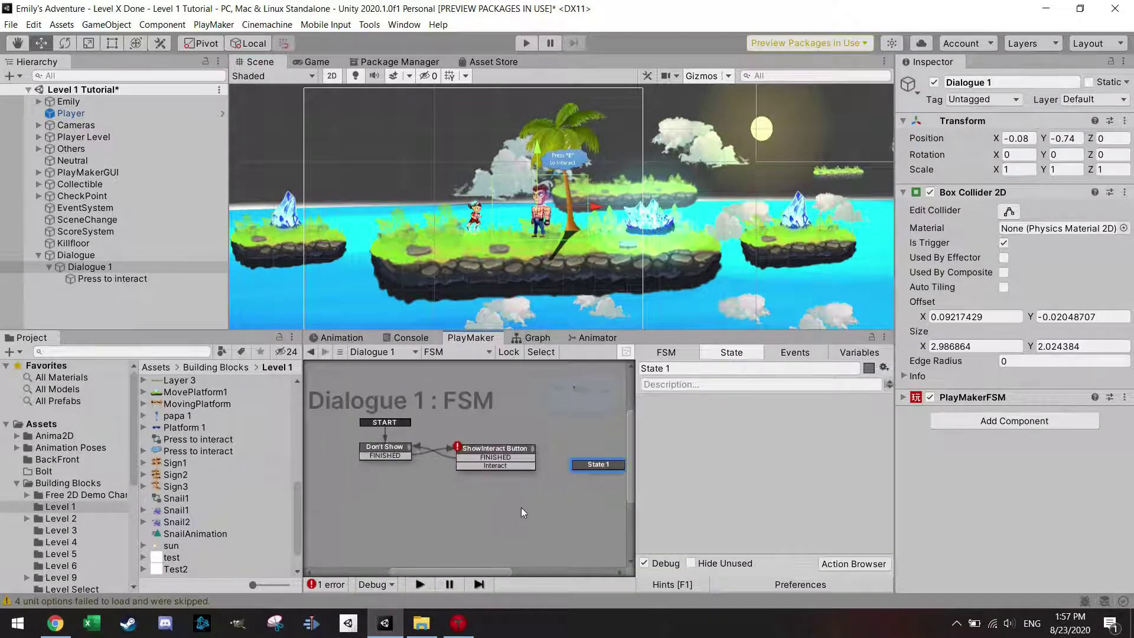
Link the ShowInteract Button state's Interact transition to State 1 and review the ShowInteract Button actions.
middle_drag(521, 512, 477, 508)
drag(476, 465, 545, 455)
click(493, 472)
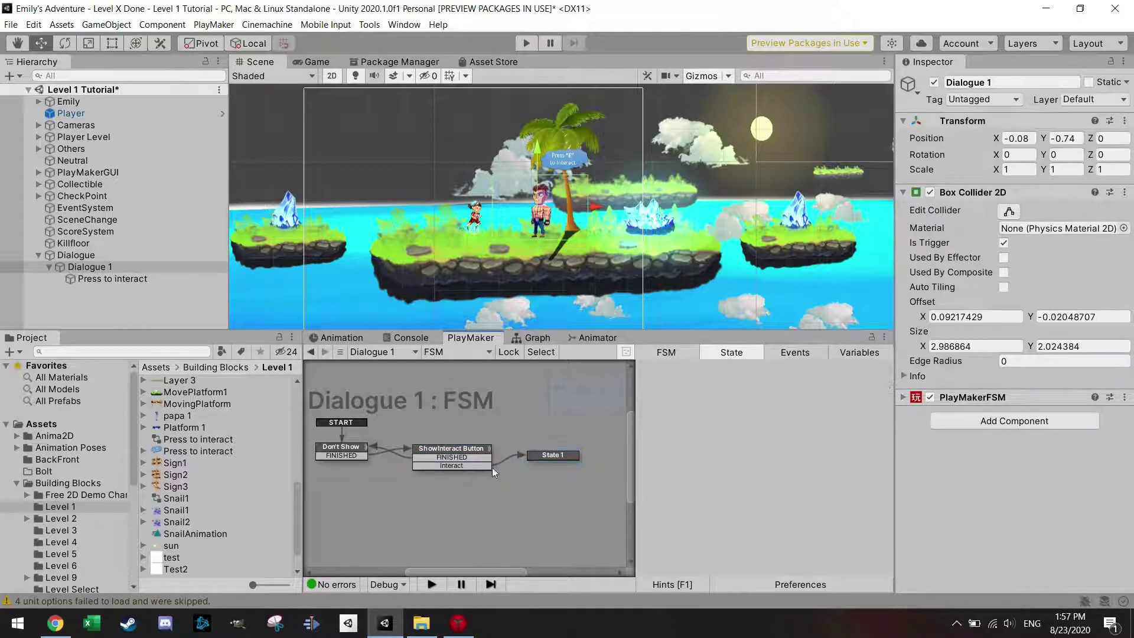
click(466, 451)
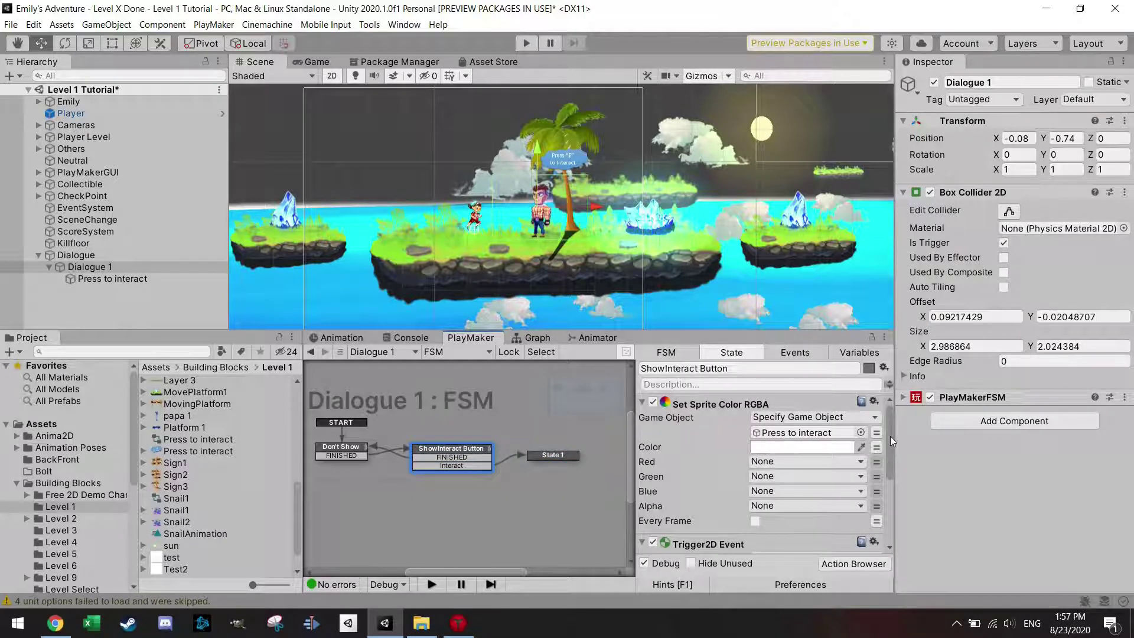
drag(888, 432, 890, 487)
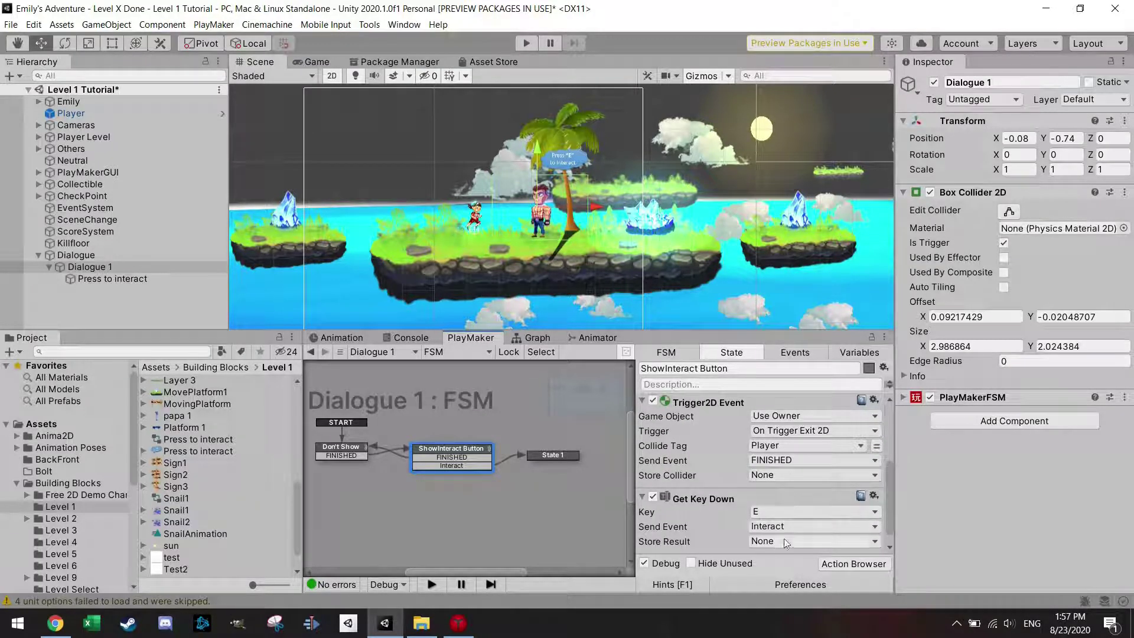
Add a Send Event action to State 1 with its event target set to Game Object FSM.
click(553, 457)
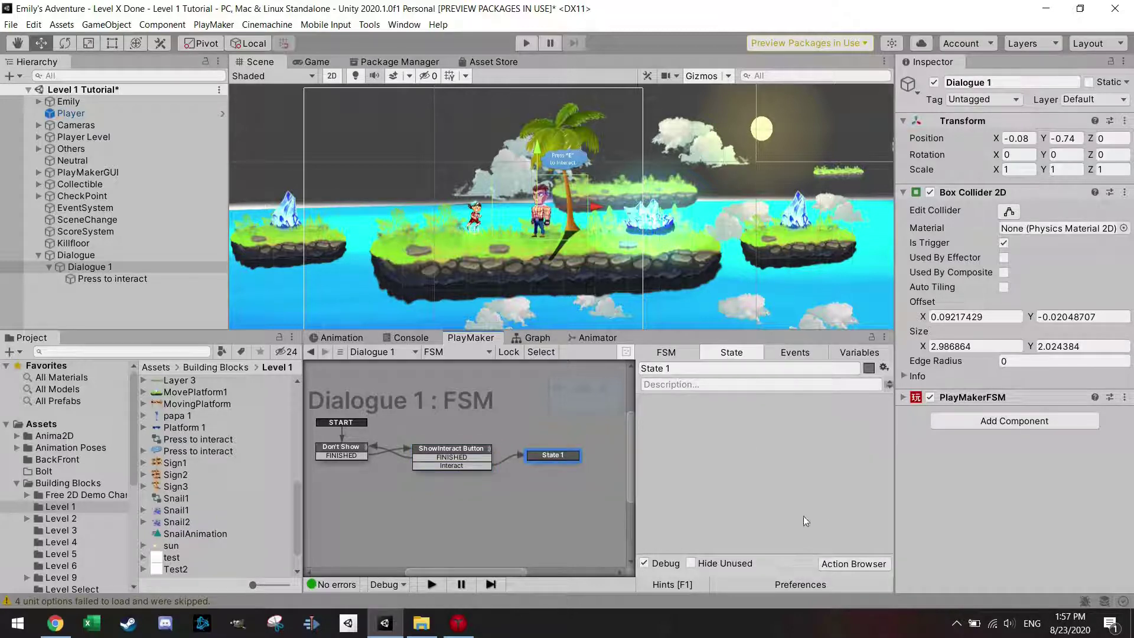
click(847, 566)
text(send)
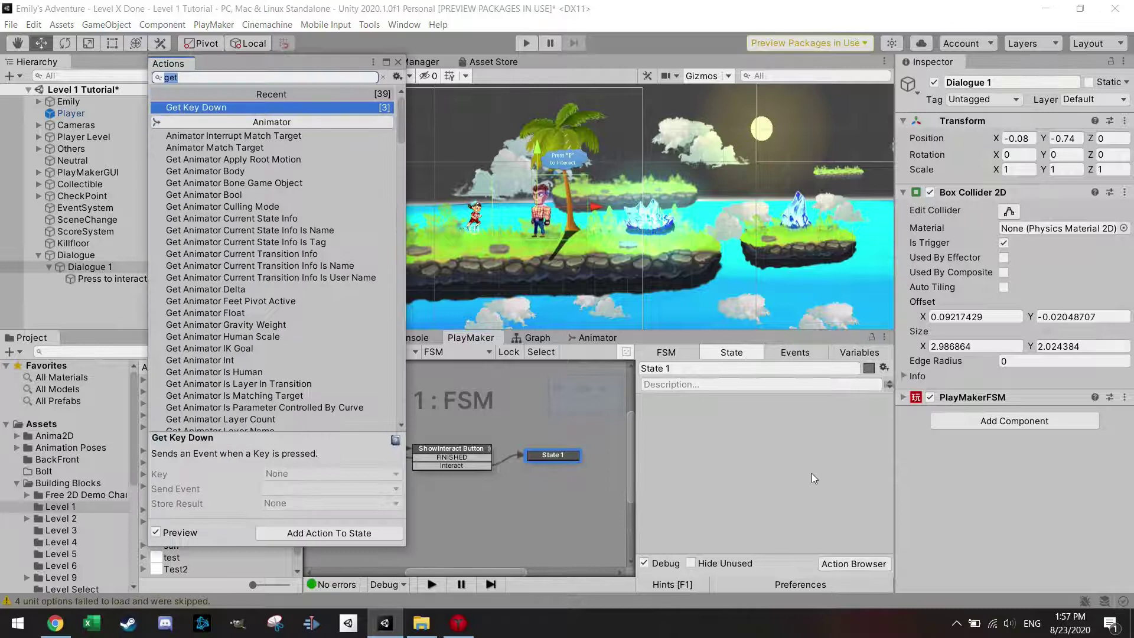
key(Return)
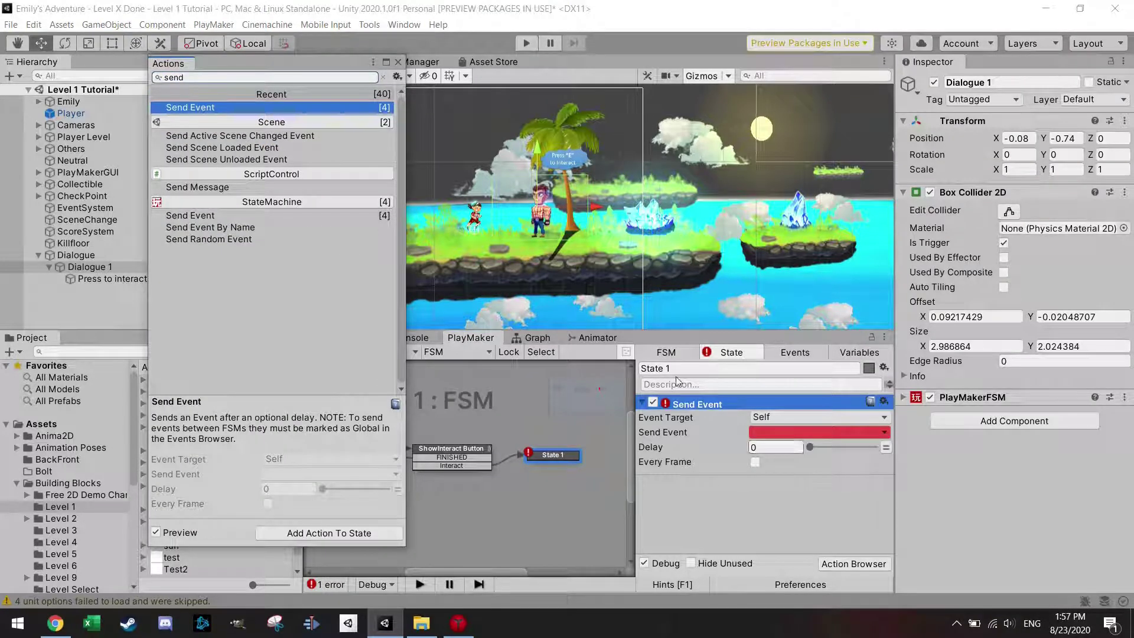
click(398, 62)
click(789, 417)
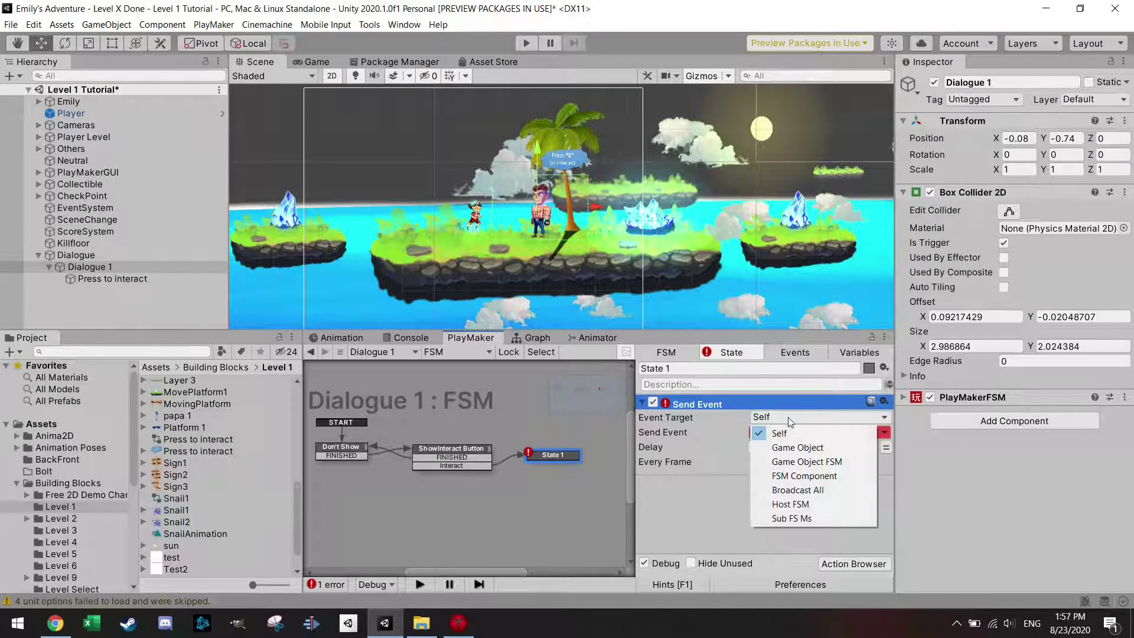
click(819, 464)
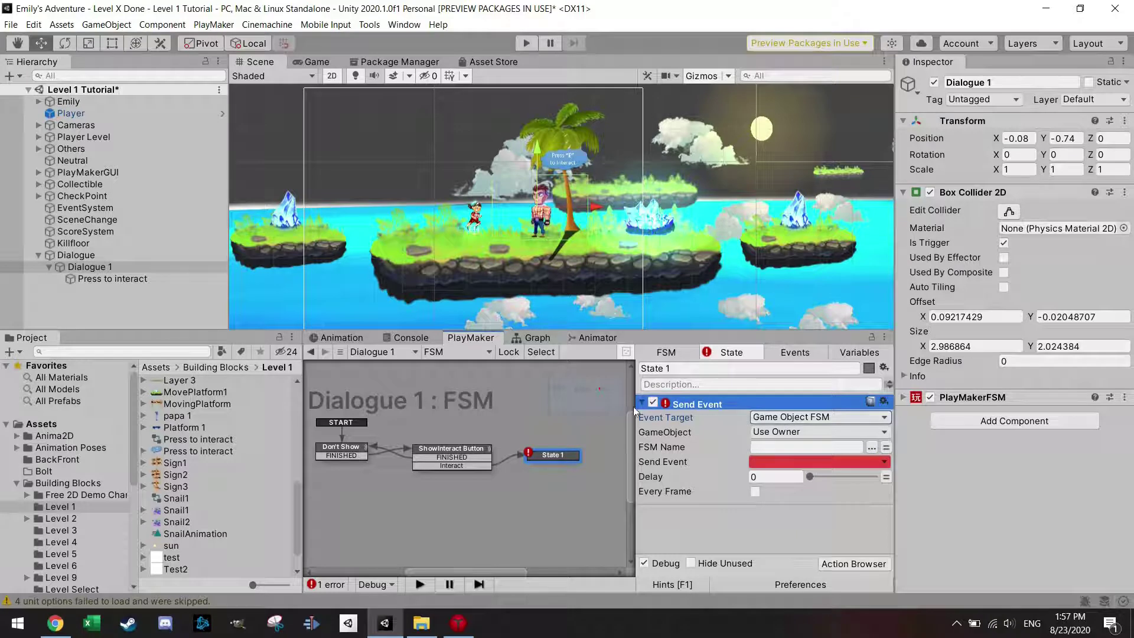
Rename the current FSM on Dialogue 1 to Trigger.
click(666, 354)
click(662, 367)
text(Trigger)
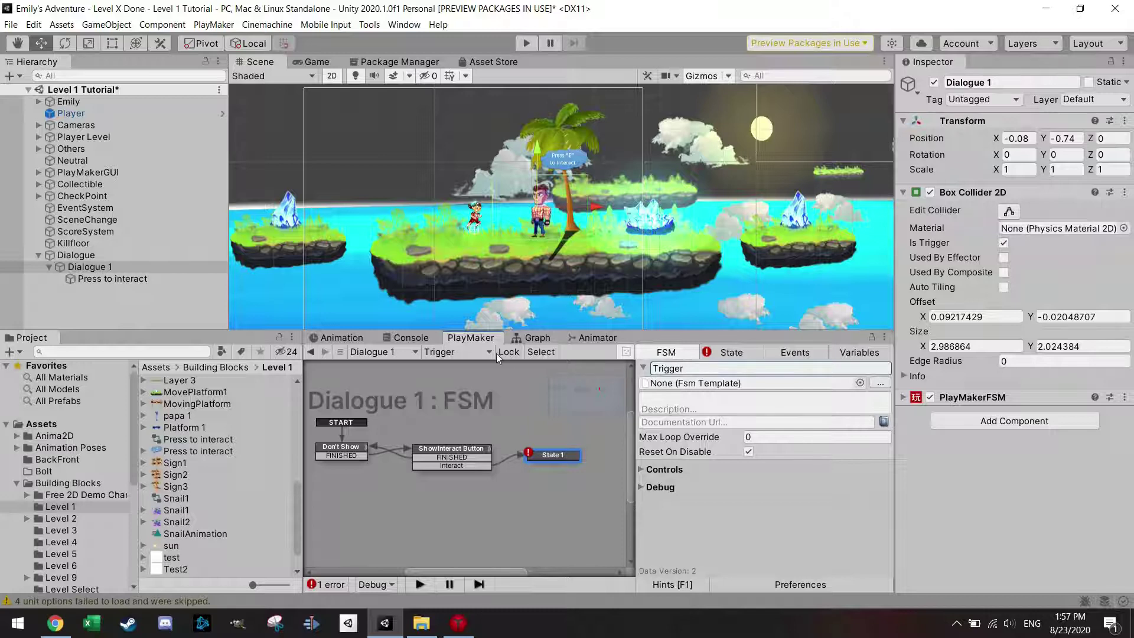
Add a second FSM to Dialogue 1 and name its start state Dialogue.
click(479, 355)
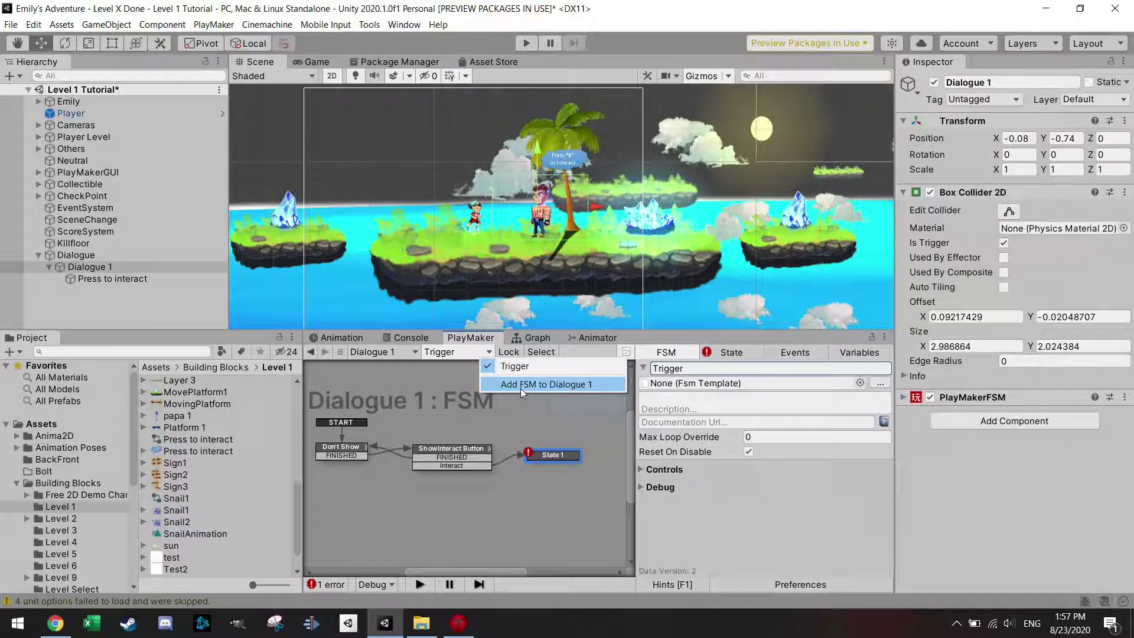
click(543, 385)
text(Dialogue)
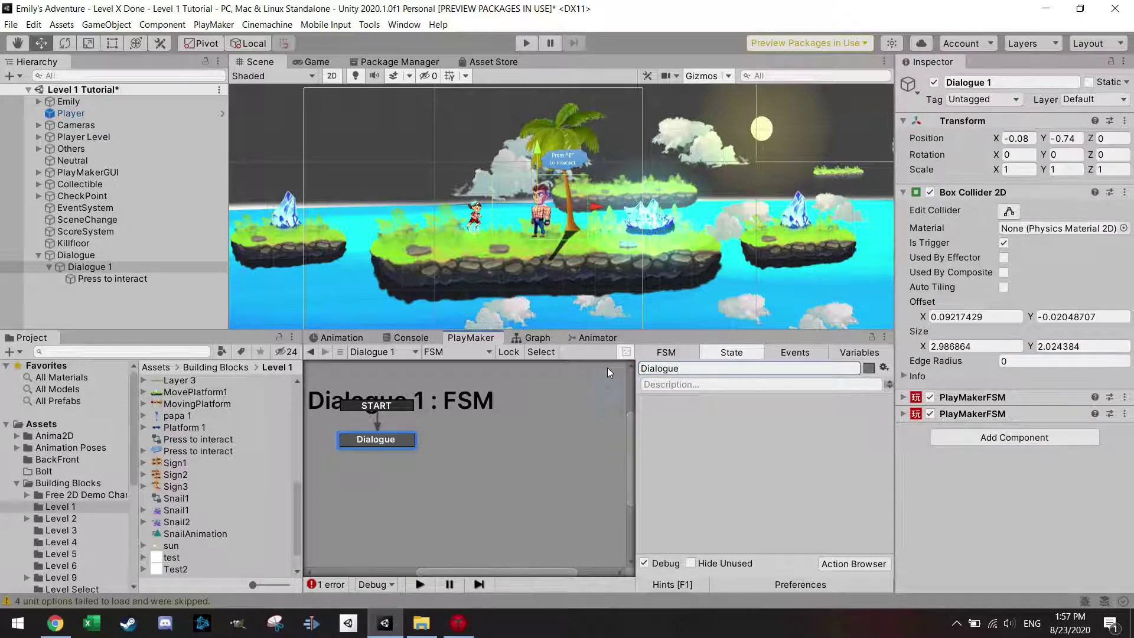
Rename the second FSM on Dialogue 1 to Dialogue.
click(466, 352)
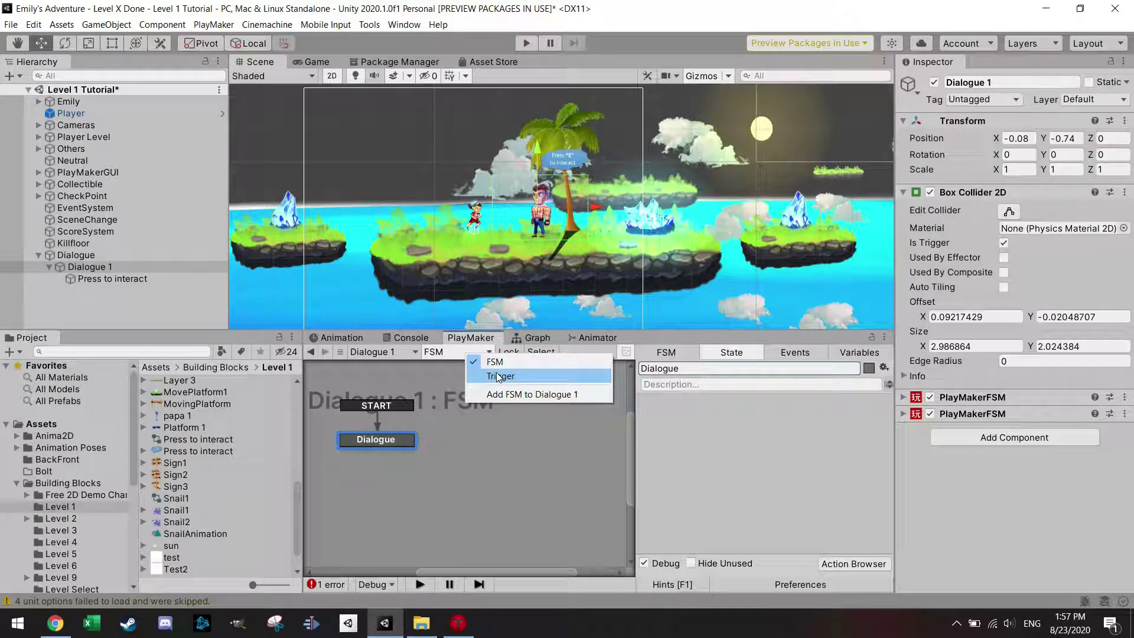
click(603, 362)
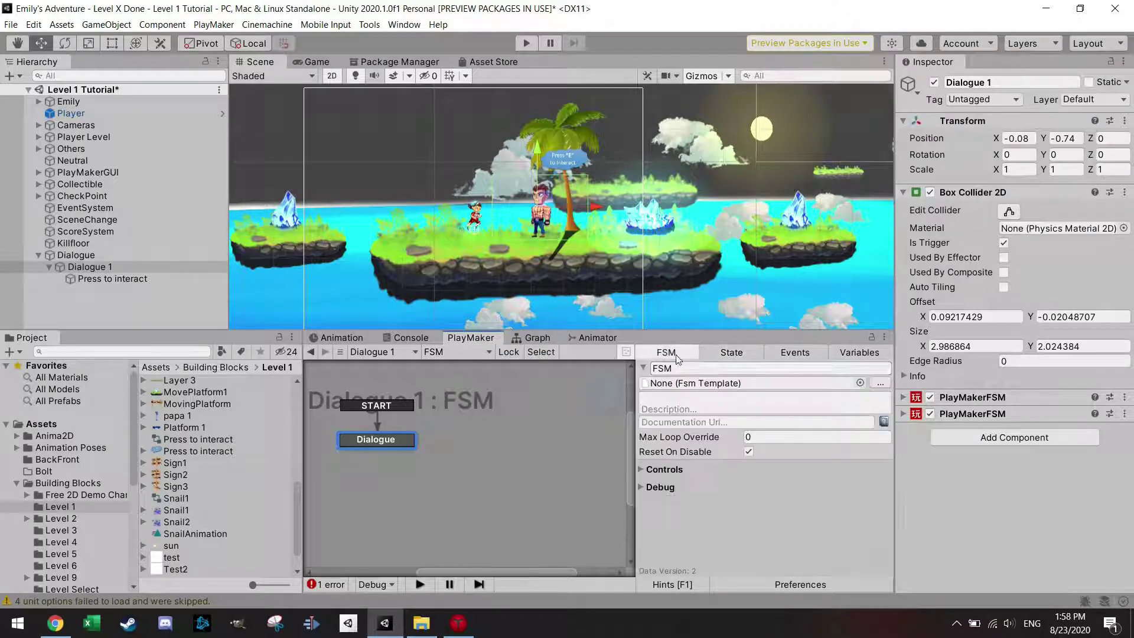
text(Dialogue)
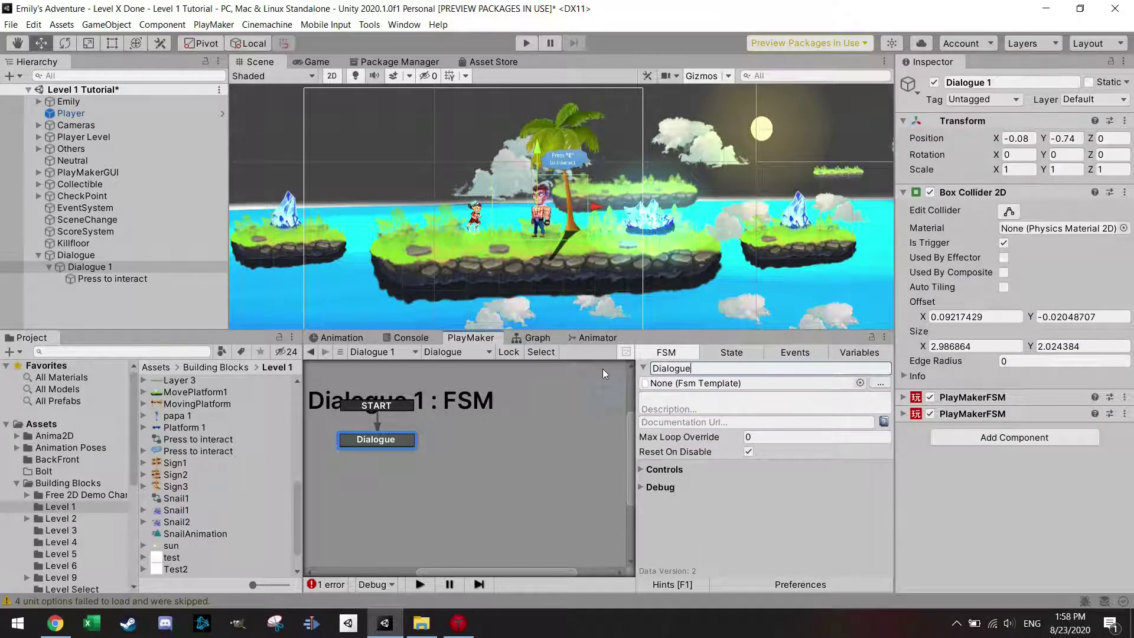
In the Trigger FSM, set the FSM Name of State 1's Send Event action to Dialogue.
click(460, 353)
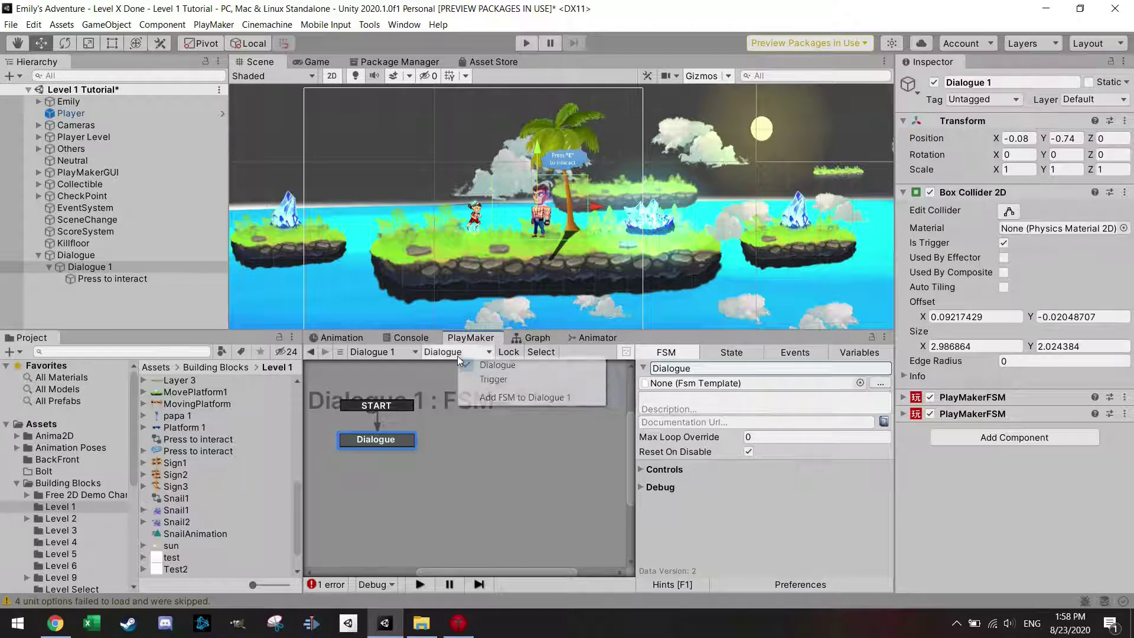
click(494, 379)
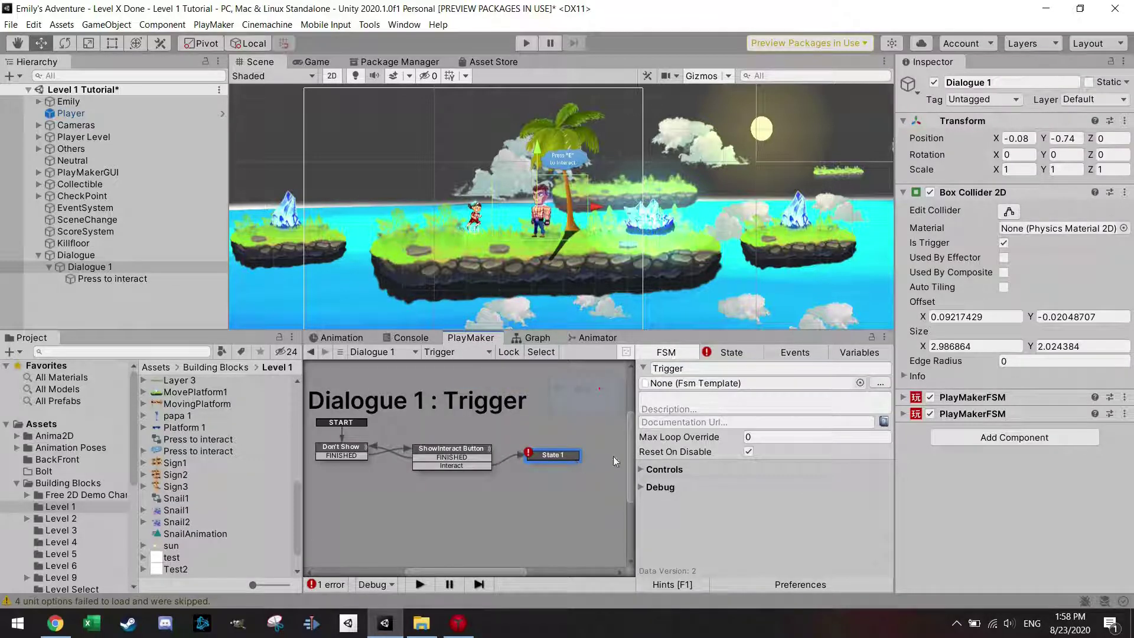
click(557, 460)
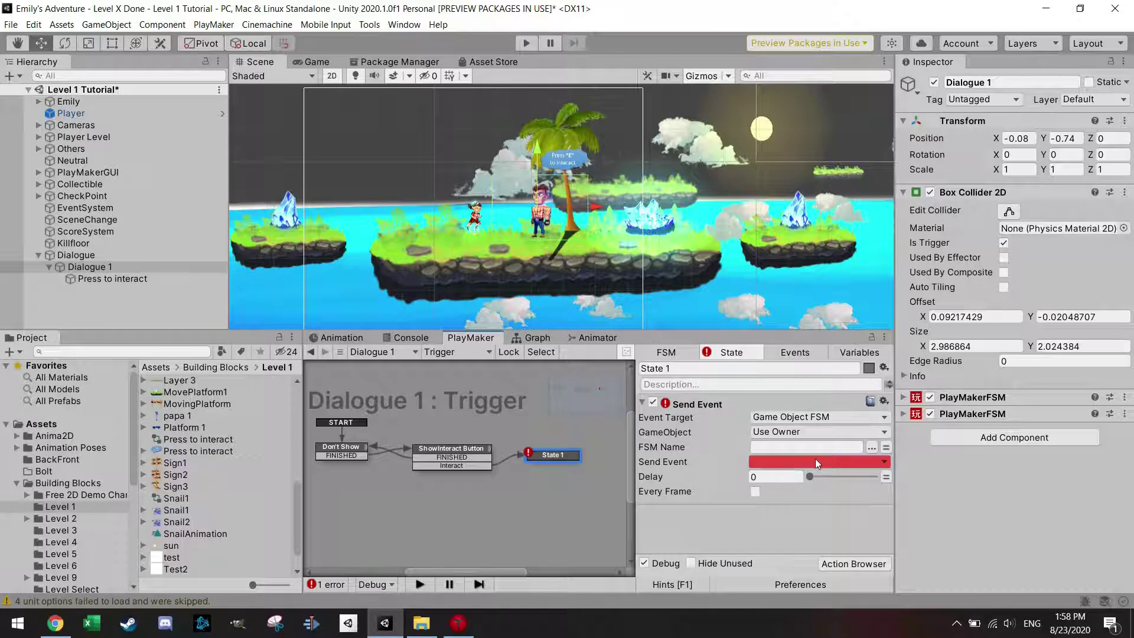
click(835, 431)
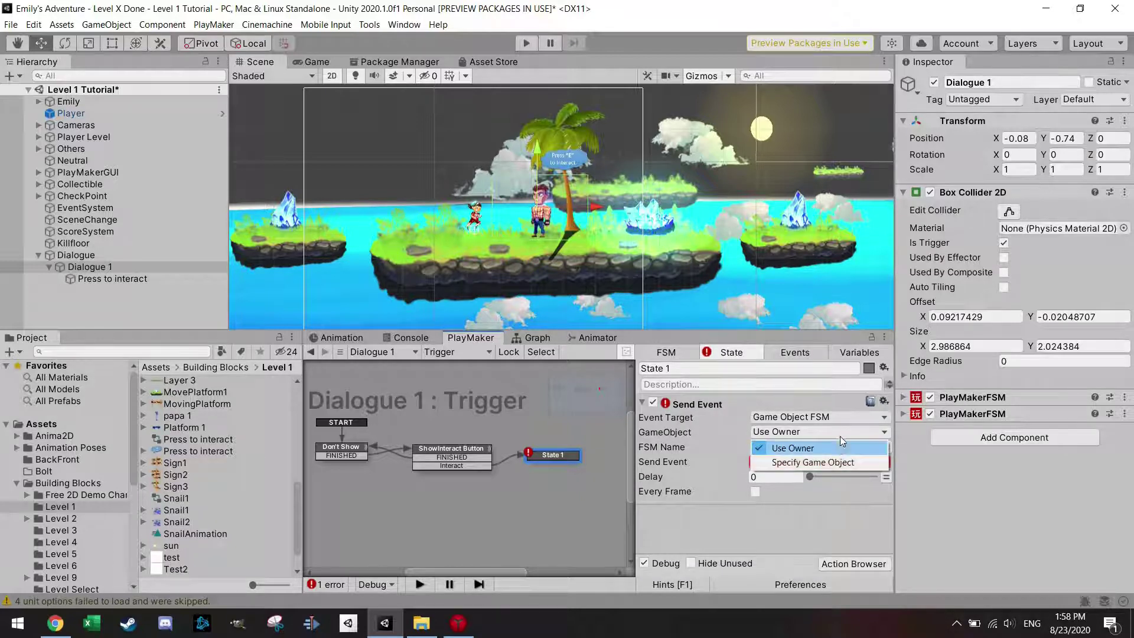
click(838, 431)
click(847, 447)
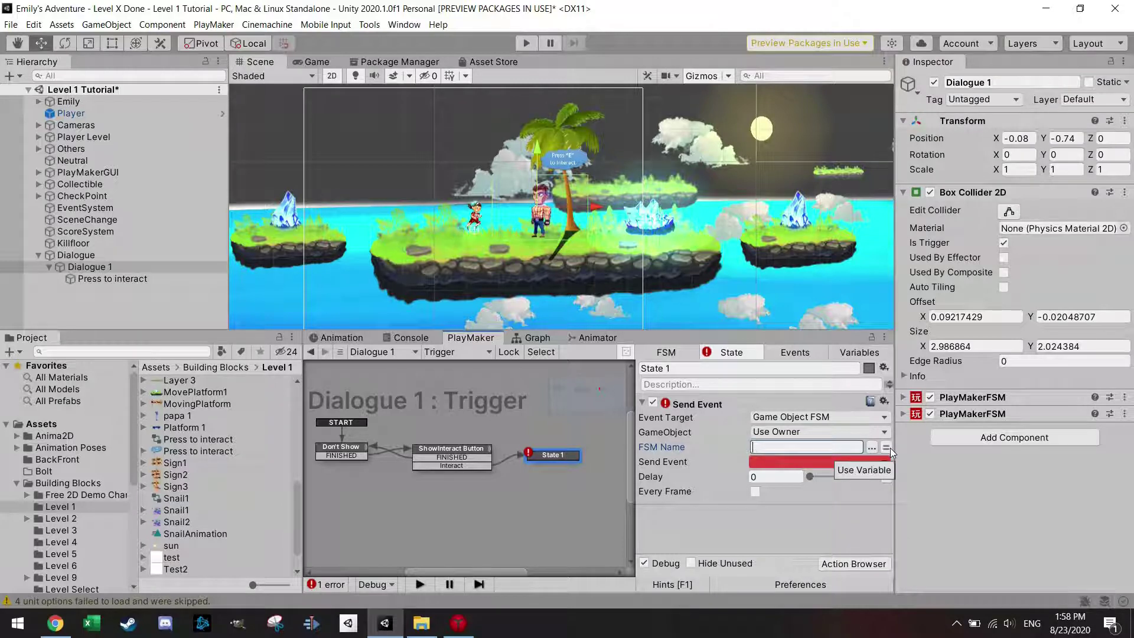
click(872, 449)
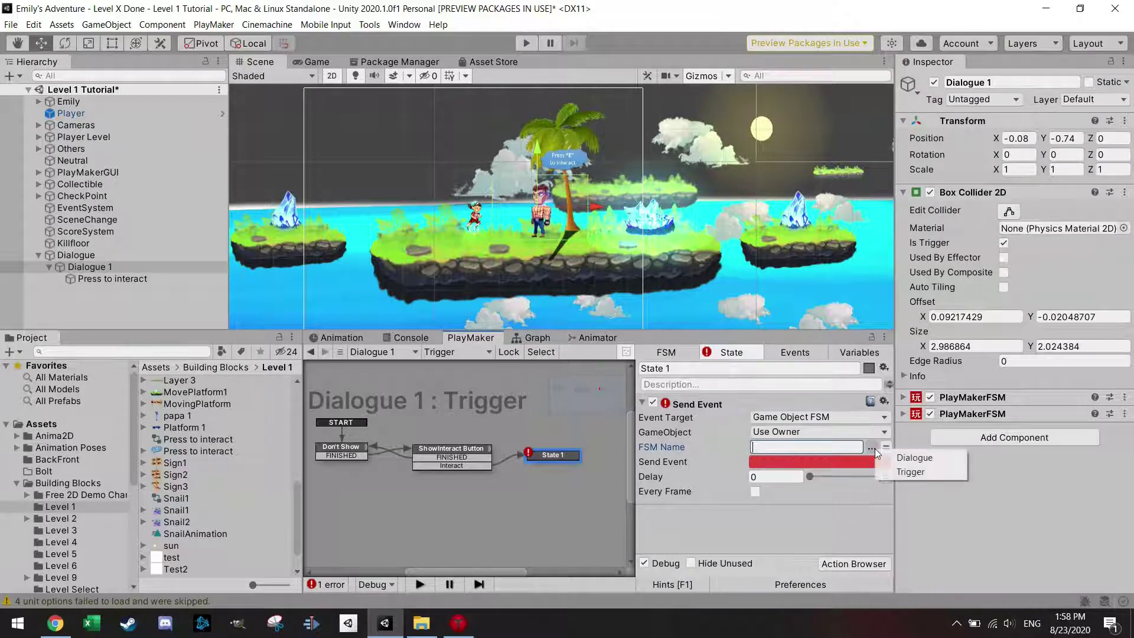
click(873, 449)
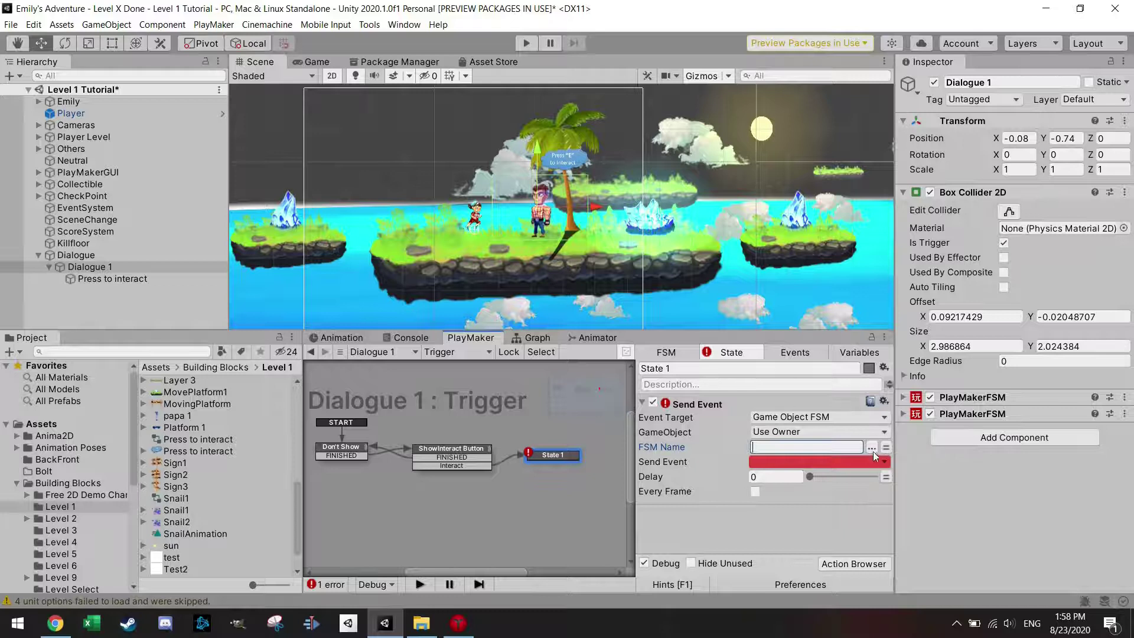
click(873, 449)
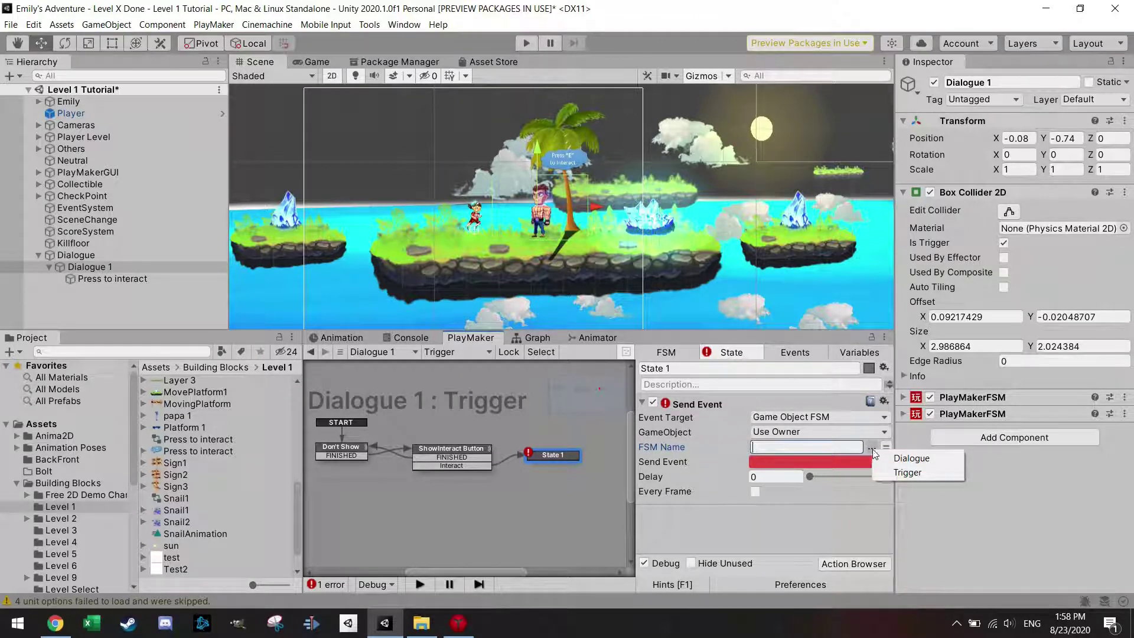
click(902, 460)
Create a new global event named StartDialogue as the event sent by State 1's Send Event action.
click(839, 462)
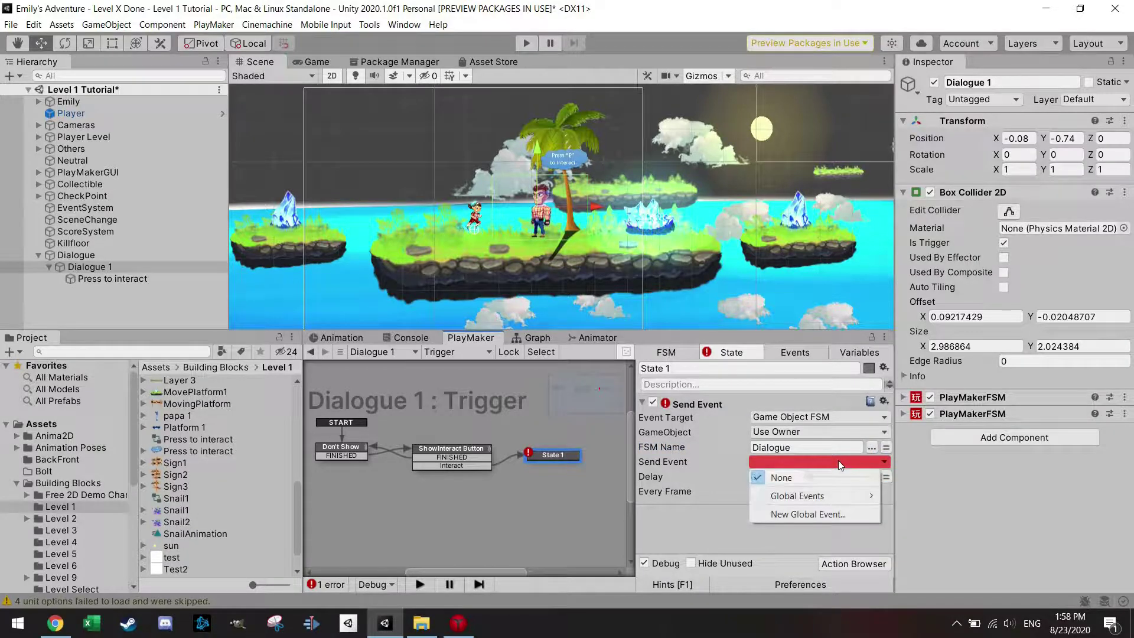
mouse_move(840, 494)
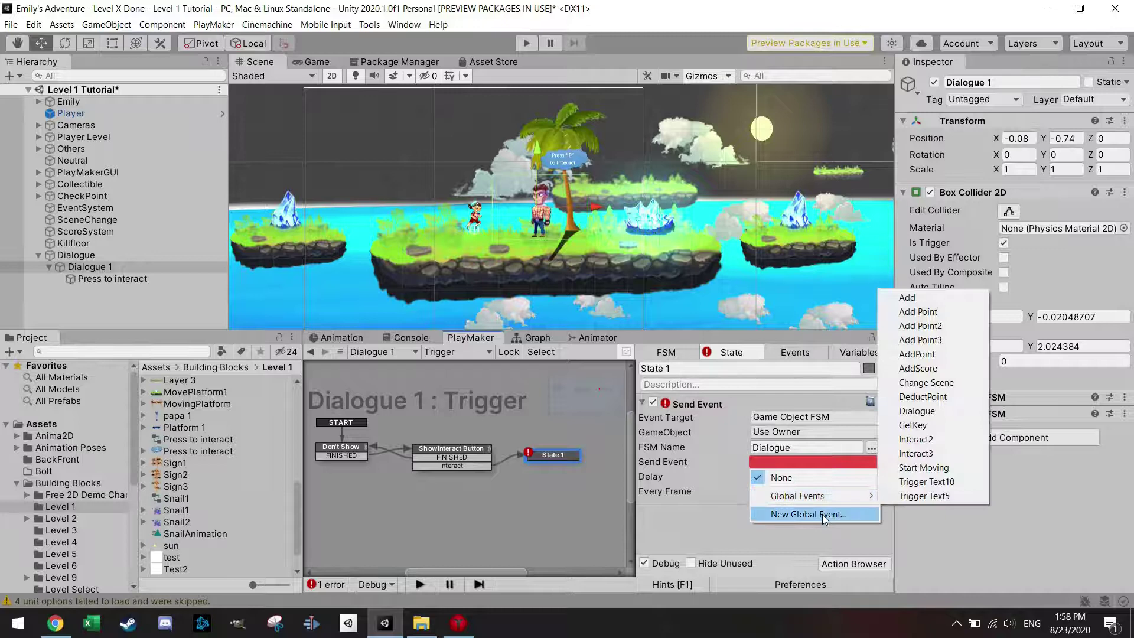
click(821, 515)
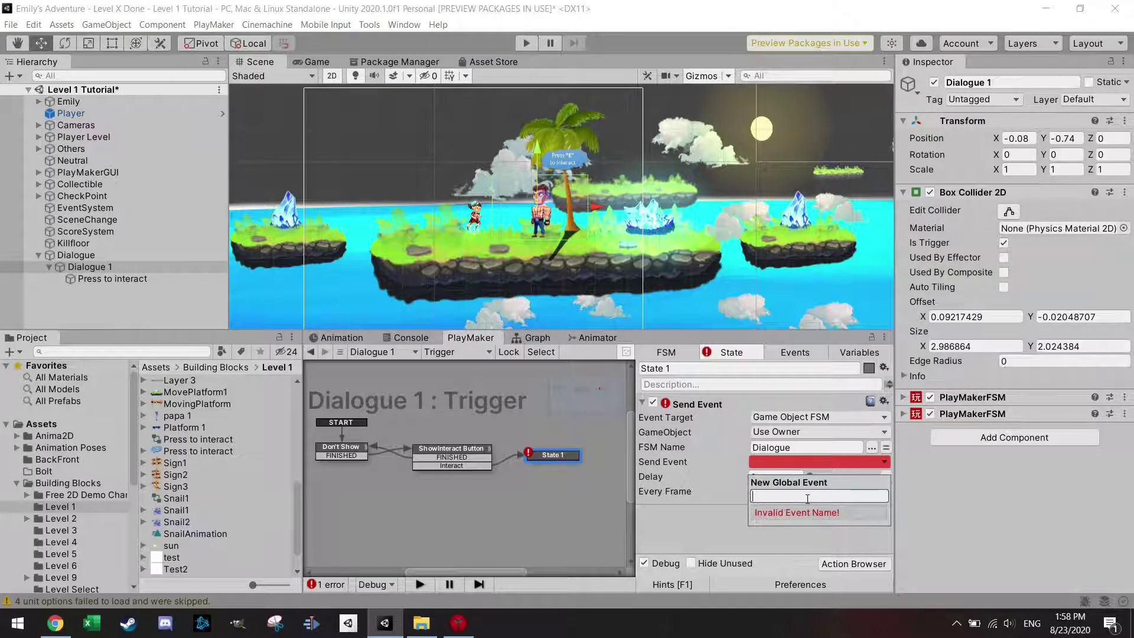
text(S)
text(Dialogue)
key(Return)
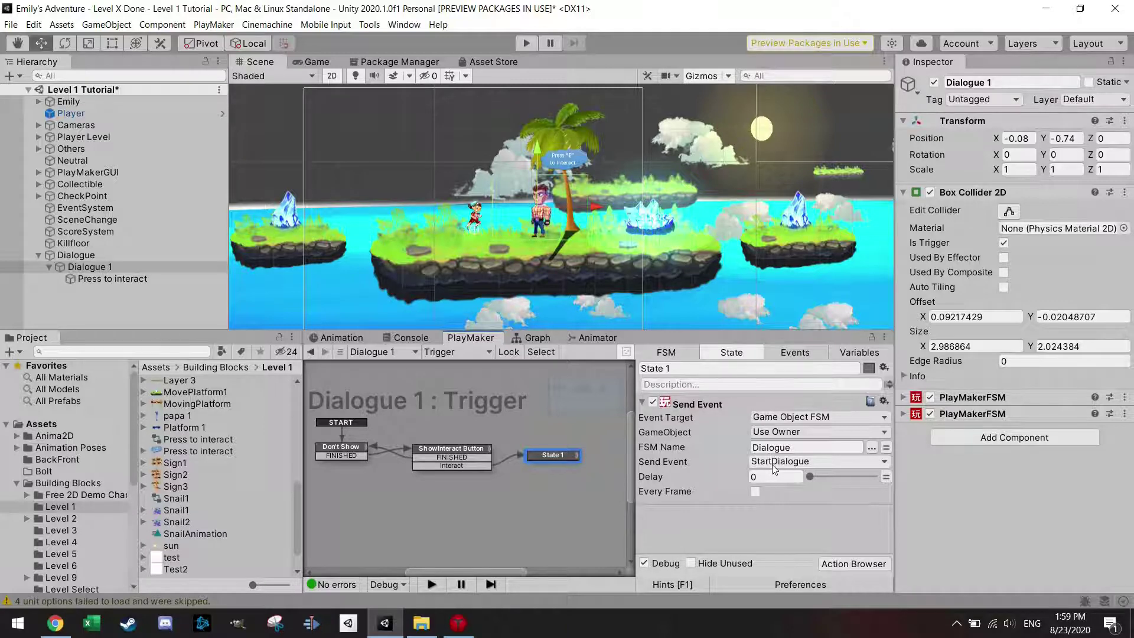
In the Dialogue FSM, add a global transition for the custom event StartDialogue, placed beside the Dialogue state.
click(478, 354)
click(515, 365)
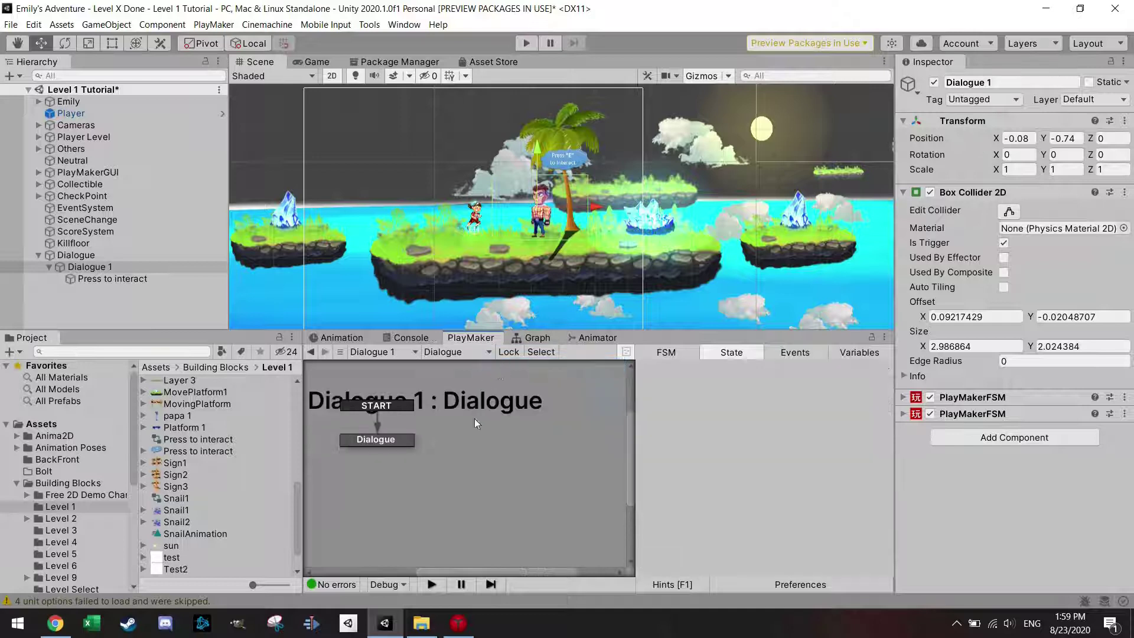
click(403, 441)
click(495, 442)
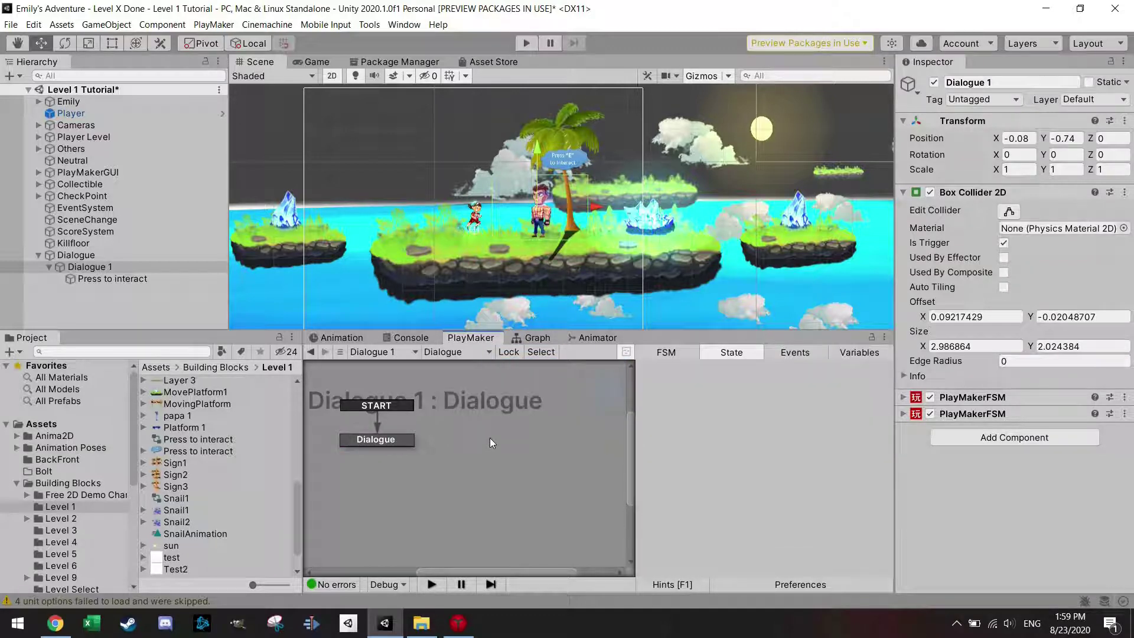
right_click(490, 438)
mouse_move(544, 476)
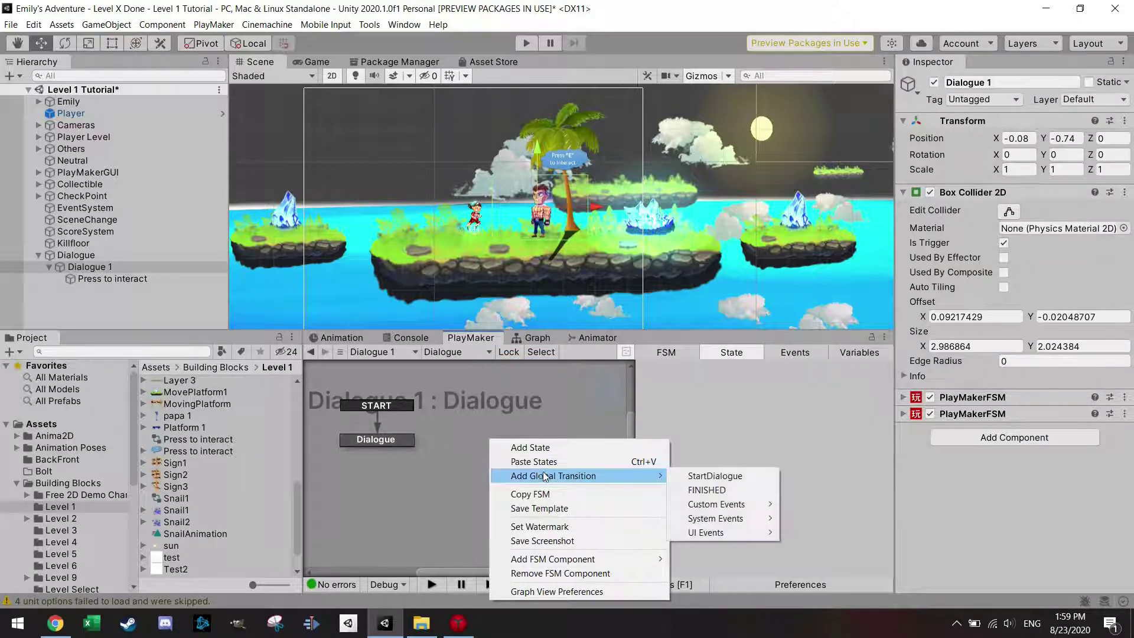
mouse_move(735, 509)
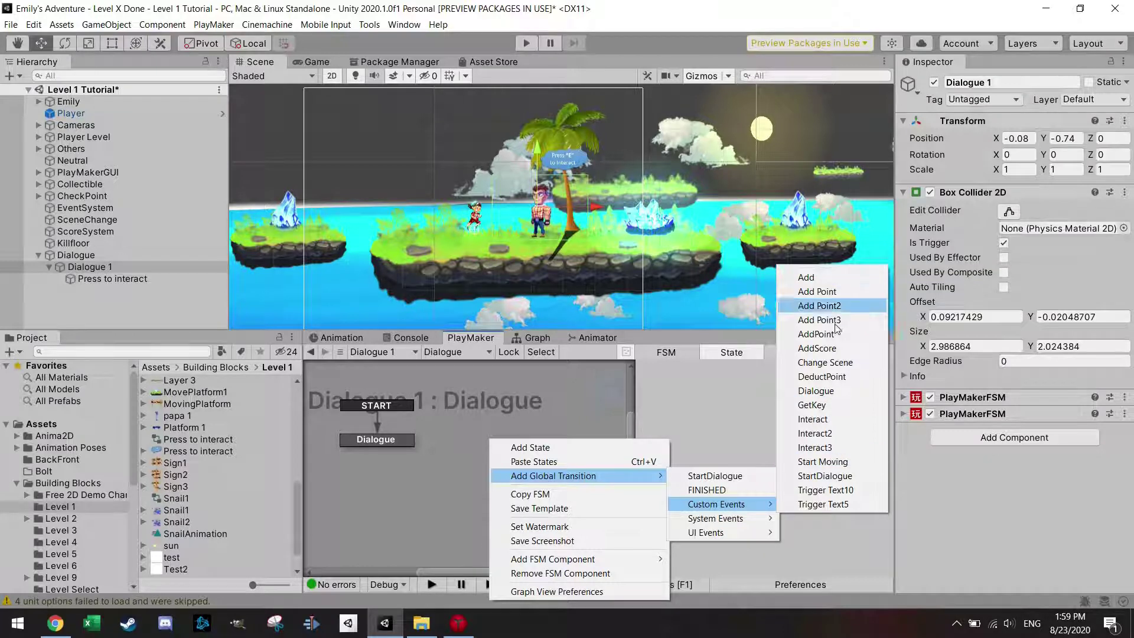
click(829, 480)
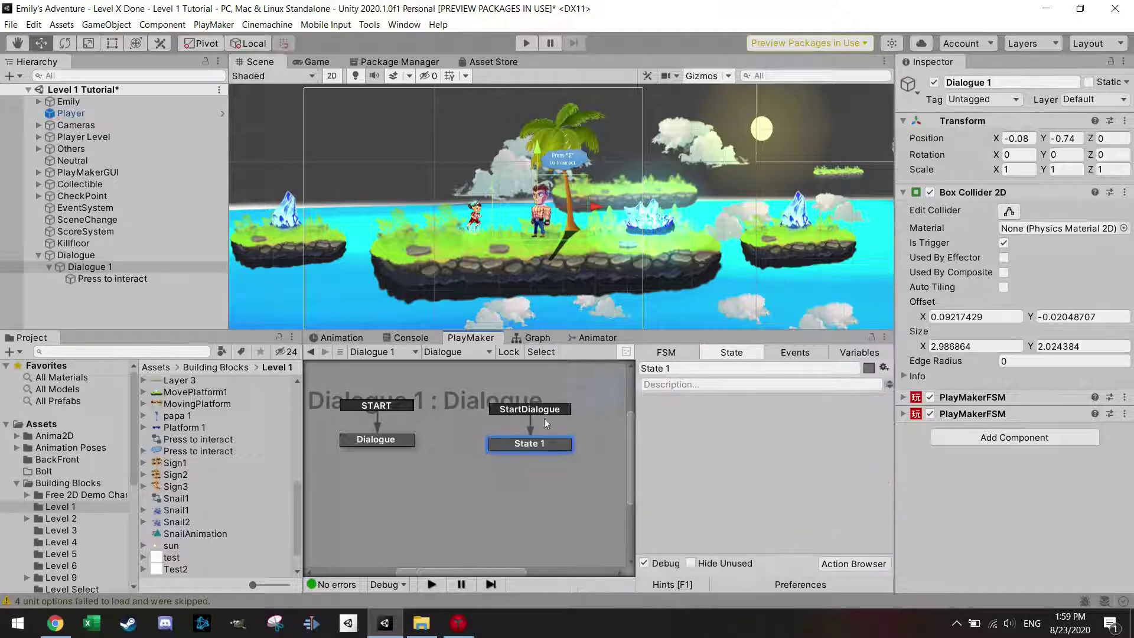
click(381, 439)
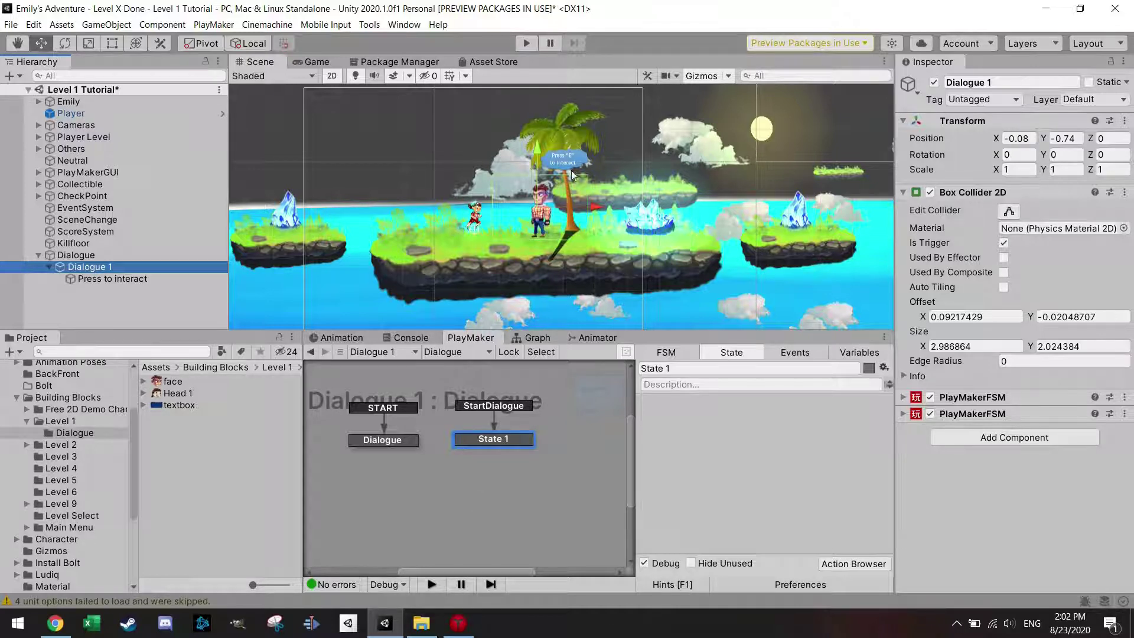
Play-test the level with the Trigger FSM in view, walking the player in and out of the NPC's trigger area and interacting.
click(526, 44)
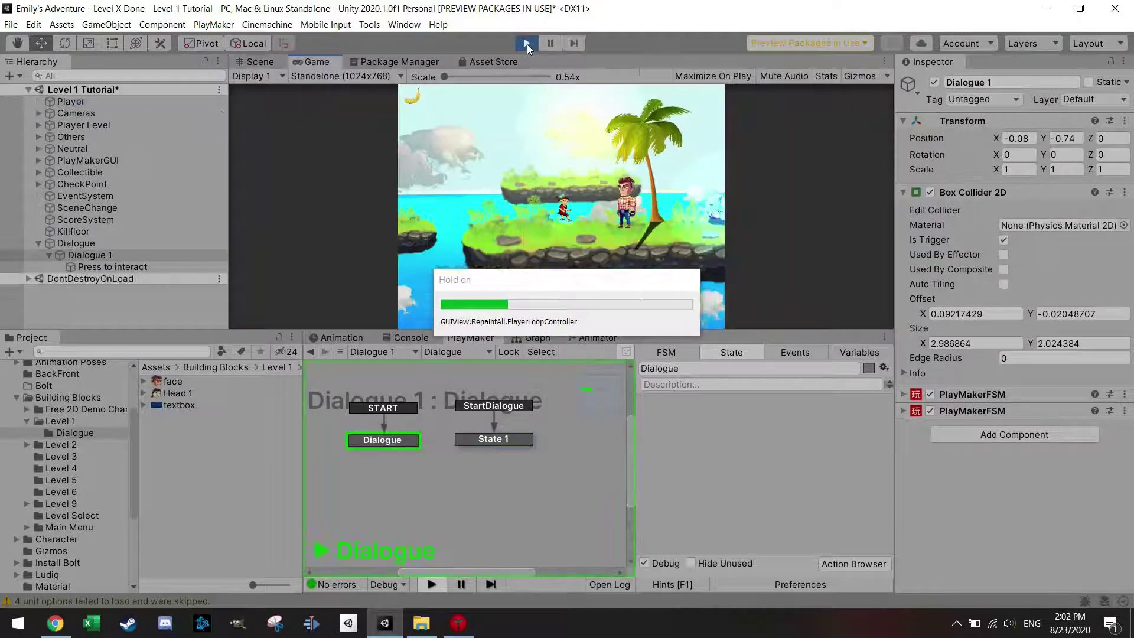
click(467, 352)
click(514, 378)
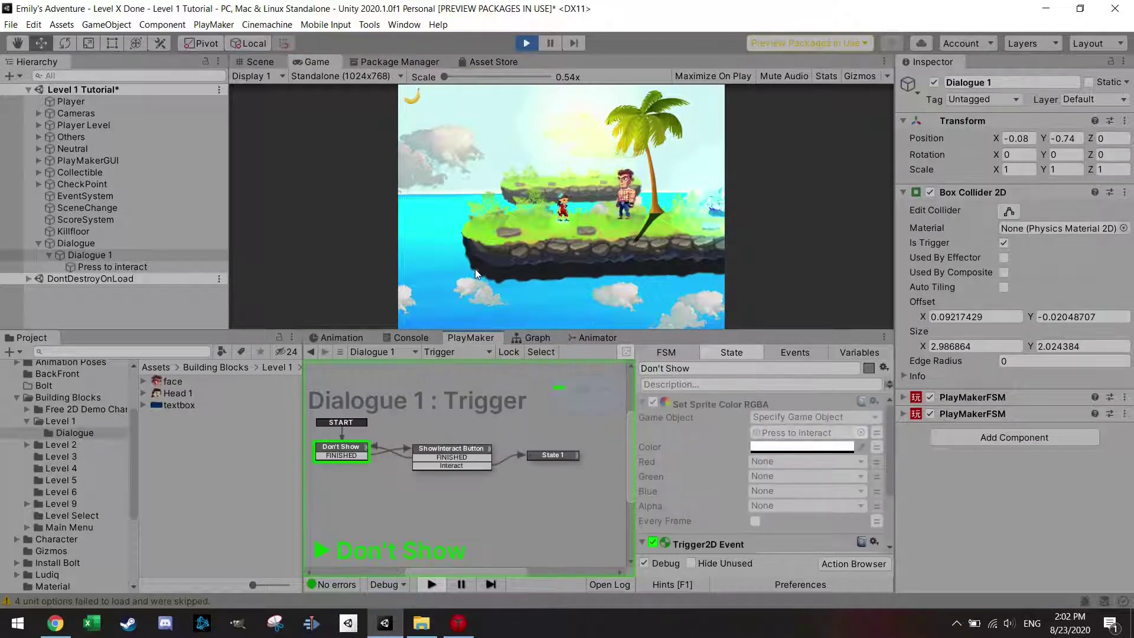
key(d)
key(d)
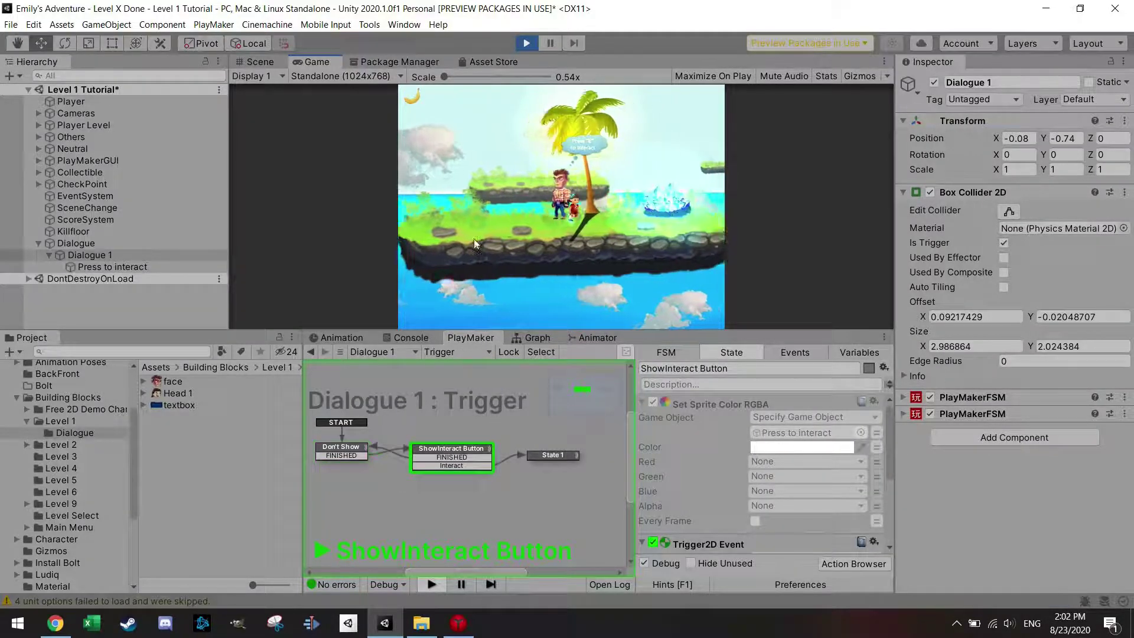
key(d)
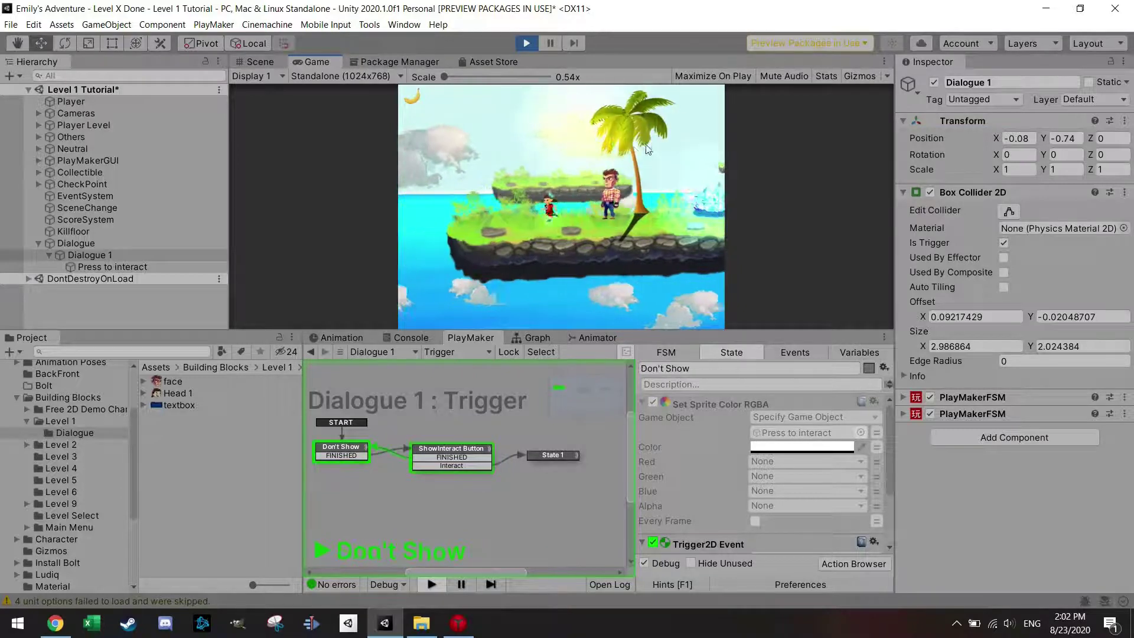
key(a)
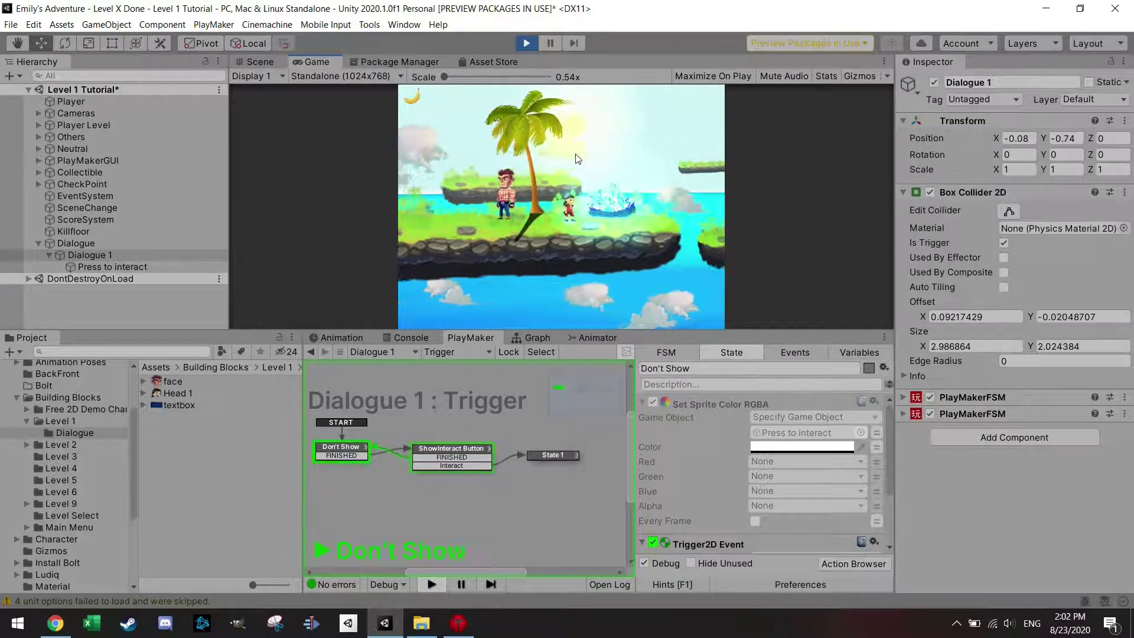
key(d)
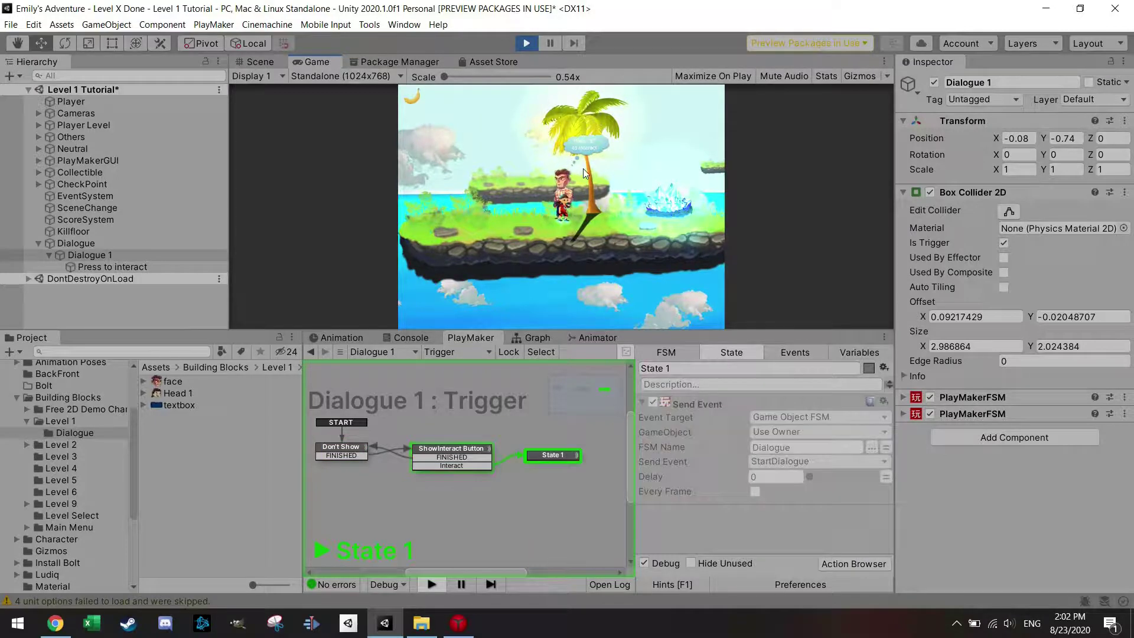
key(e)
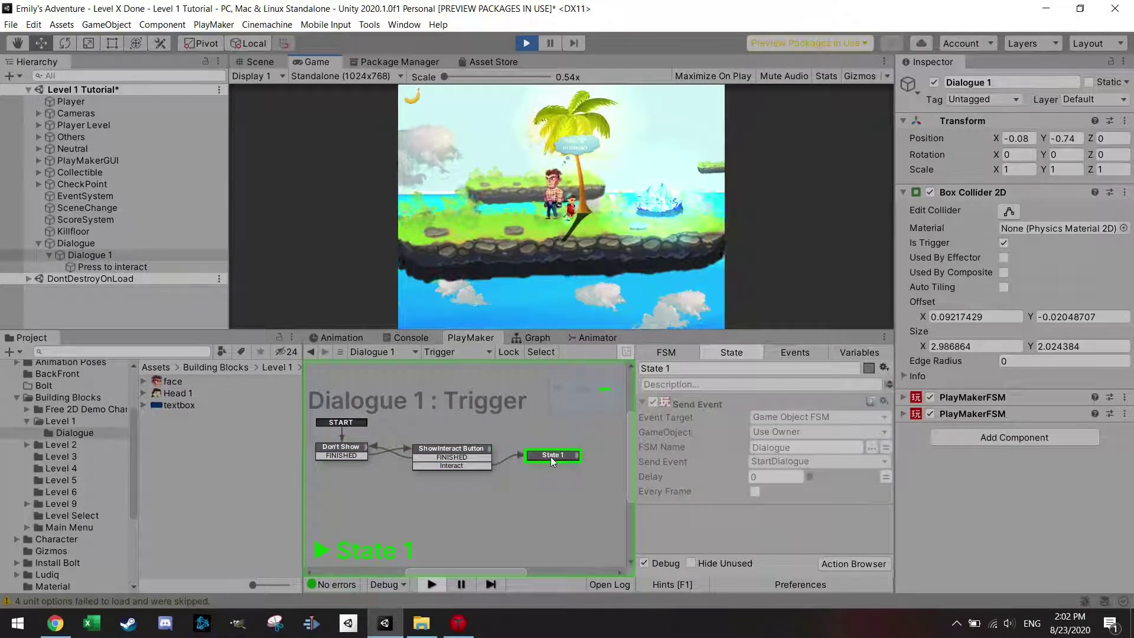
Check the Dialogue FSM's active state while the game runs, and stop the play-test.
click(467, 351)
click(488, 354)
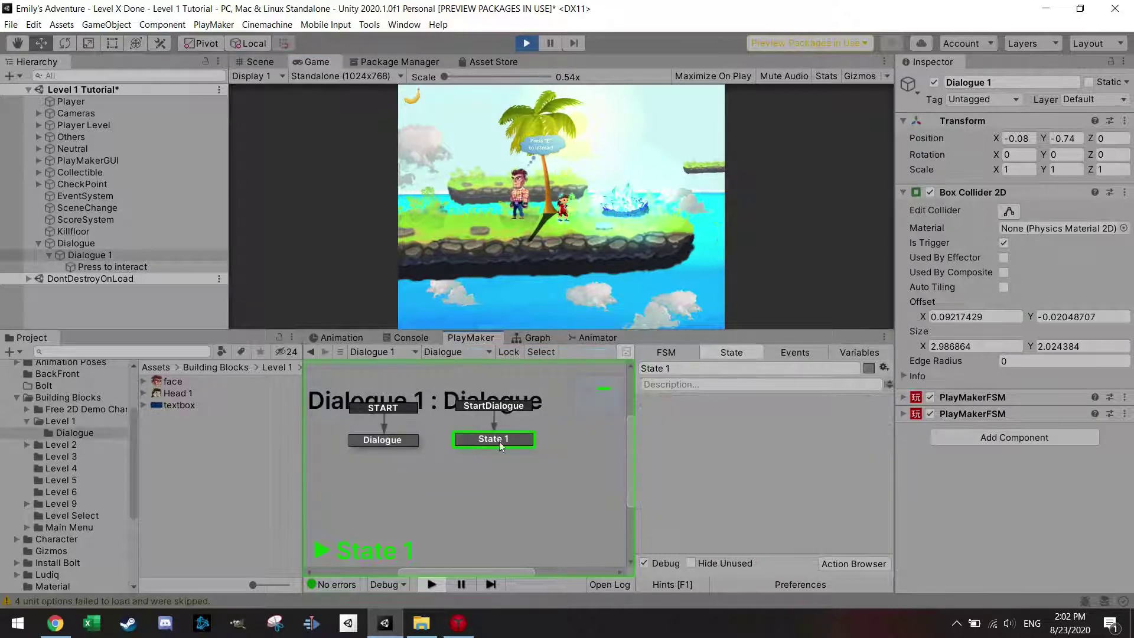
click(606, 289)
key(d)
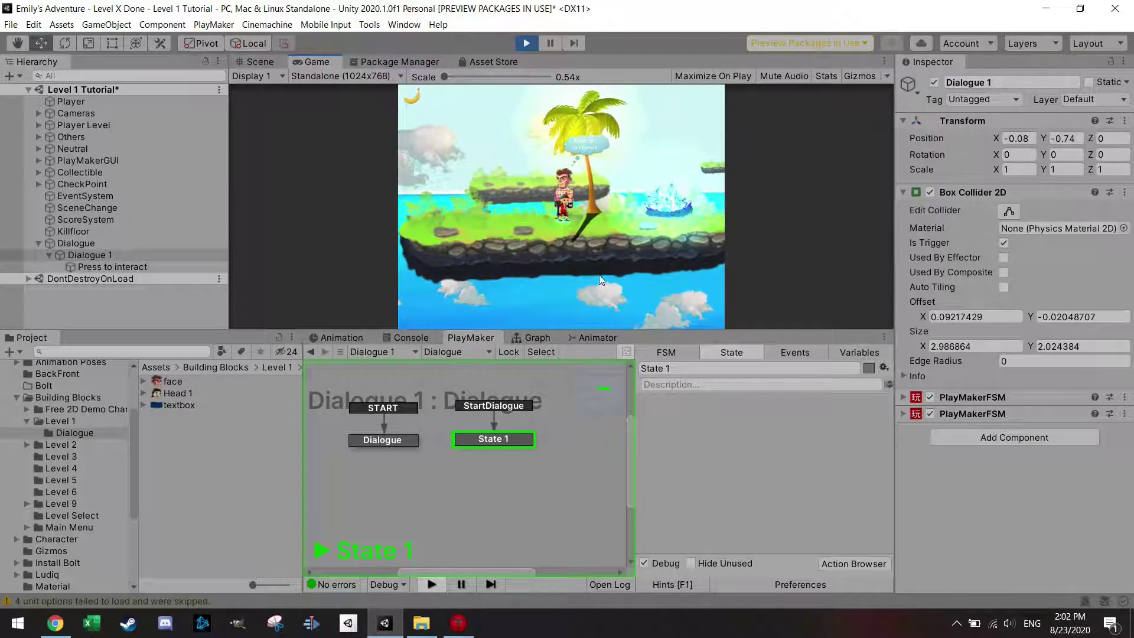
click(525, 43)
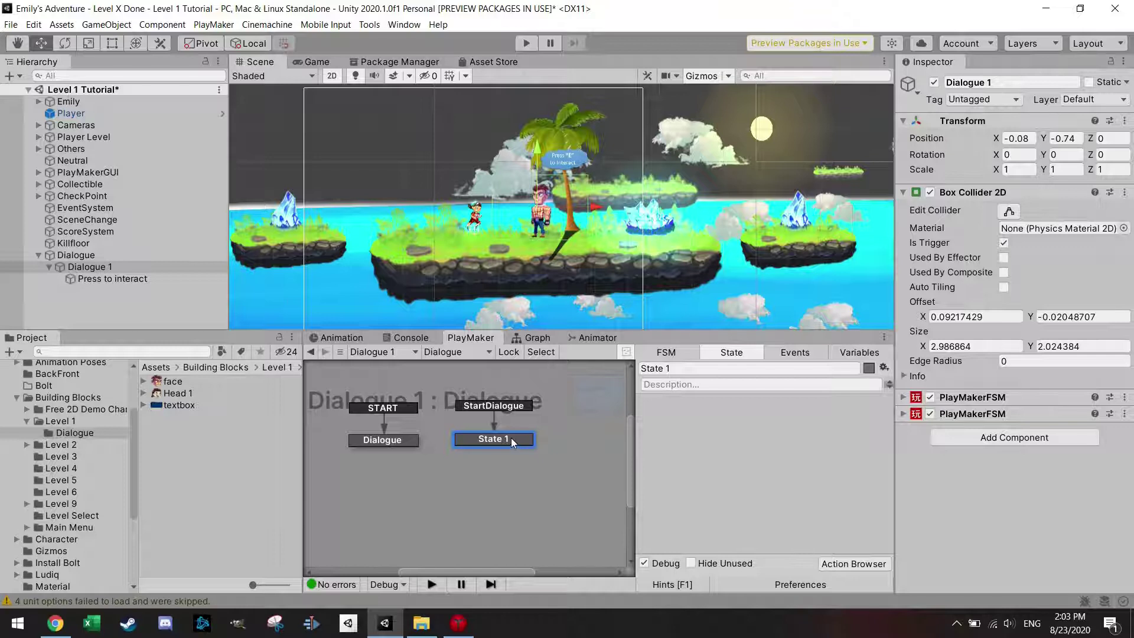
Add a Destroy Object action to State 1 of the Dialogue FSM, with Press to interact as its game object.
click(845, 562)
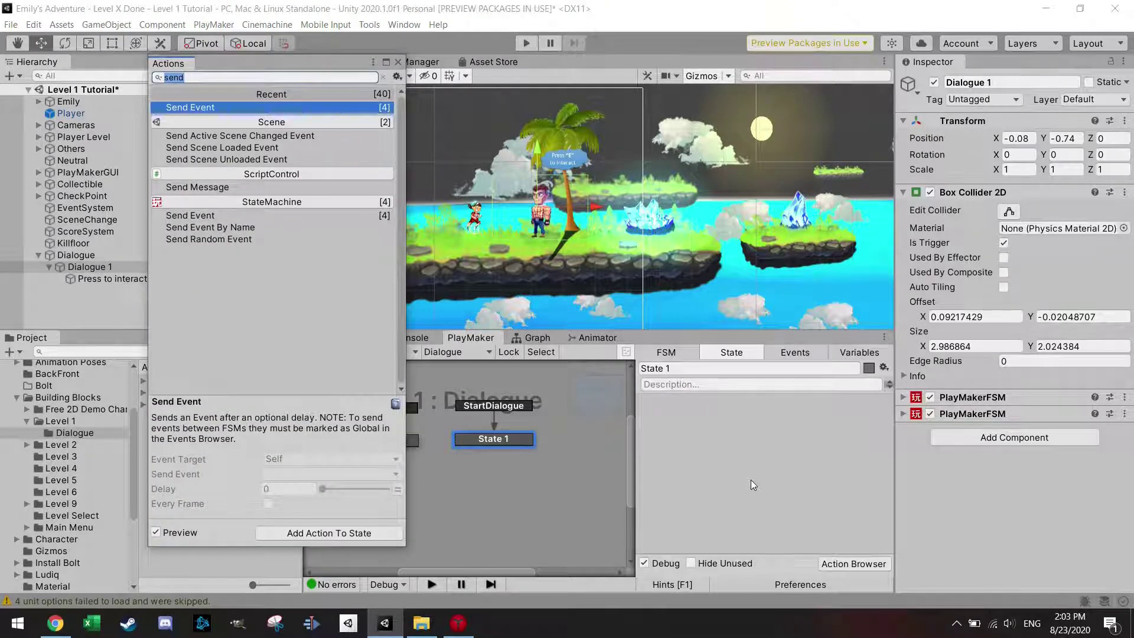
text(dest)
key(Return)
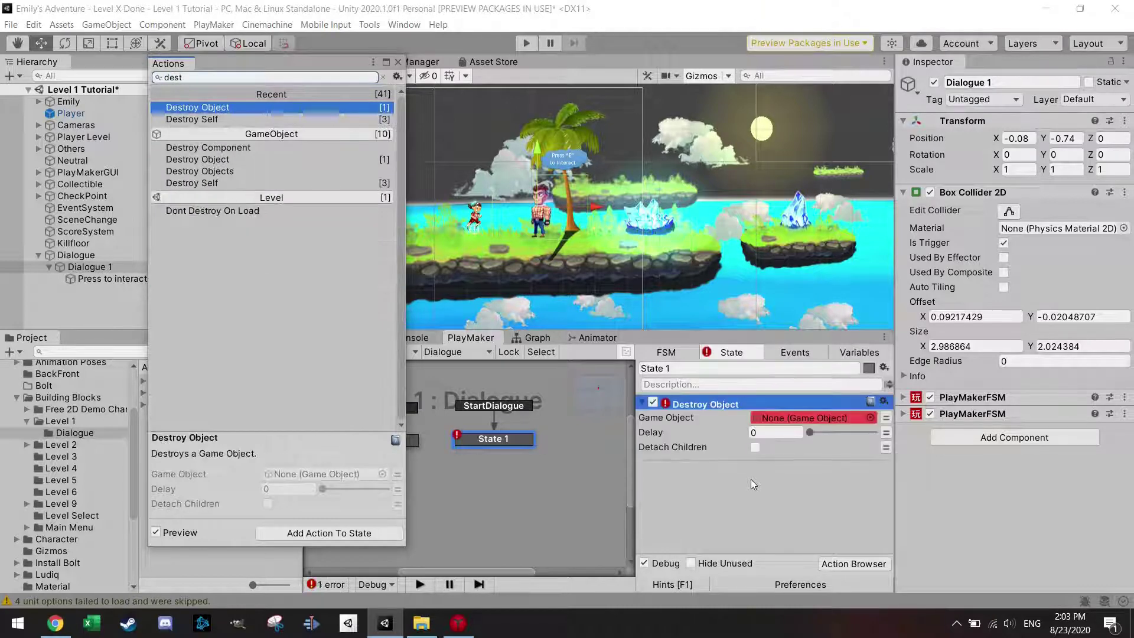
key(Escape)
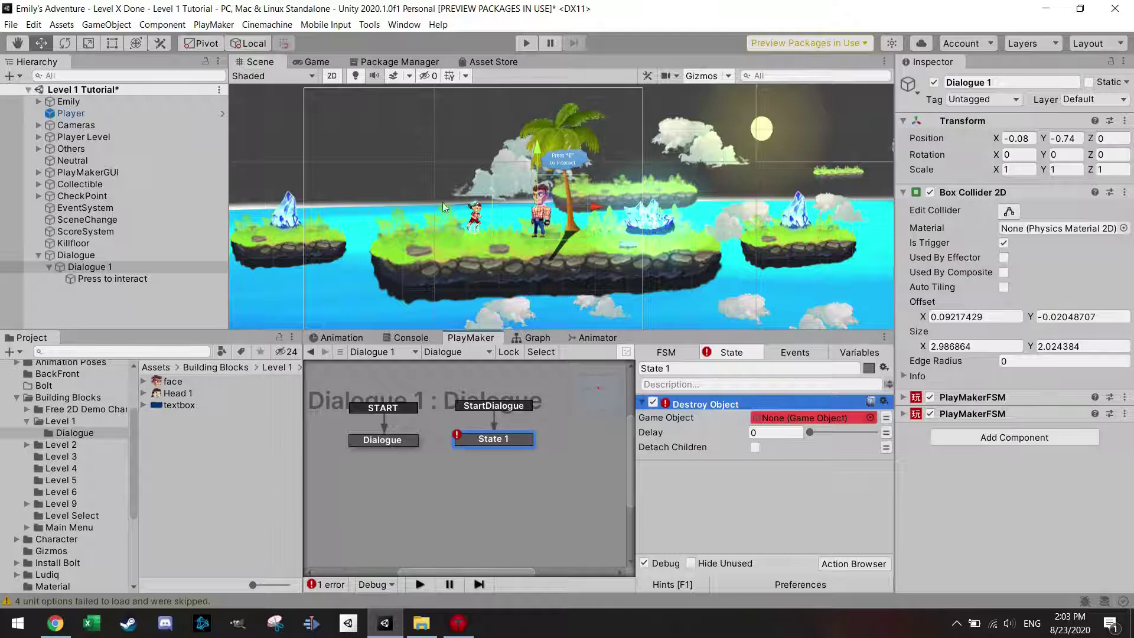
drag(127, 279, 806, 417)
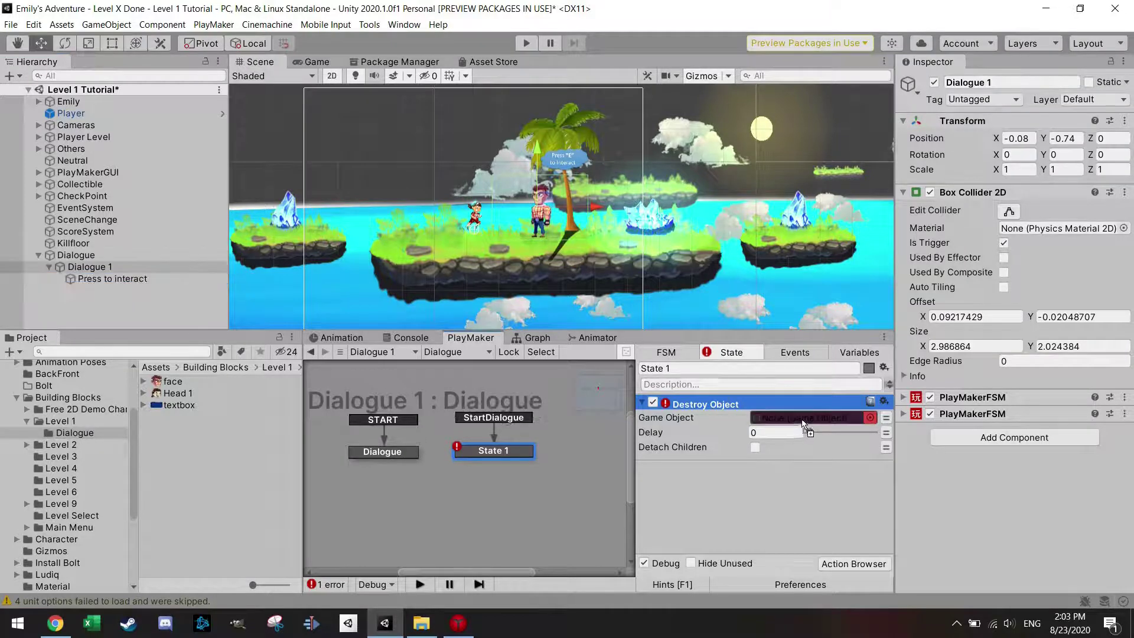
Add a Wait action with a time of 0.5 ahead of Destroy Object in State 1 of the Dialogue FSM.
click(849, 564)
text(wait)
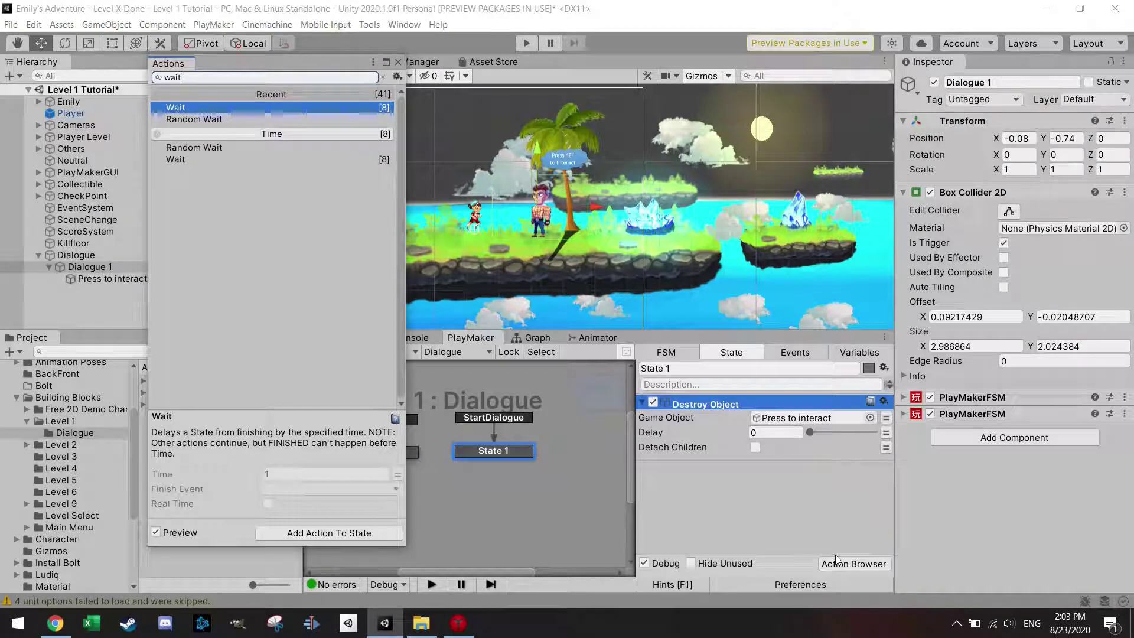
key(Return)
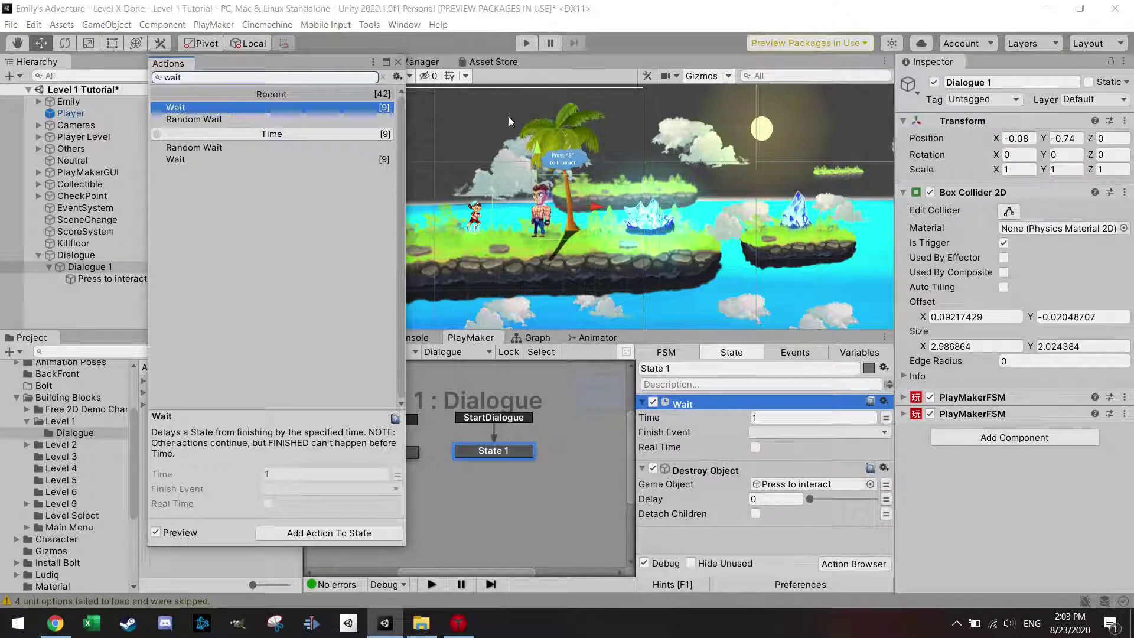
click(399, 63)
click(774, 418)
text(0.5)
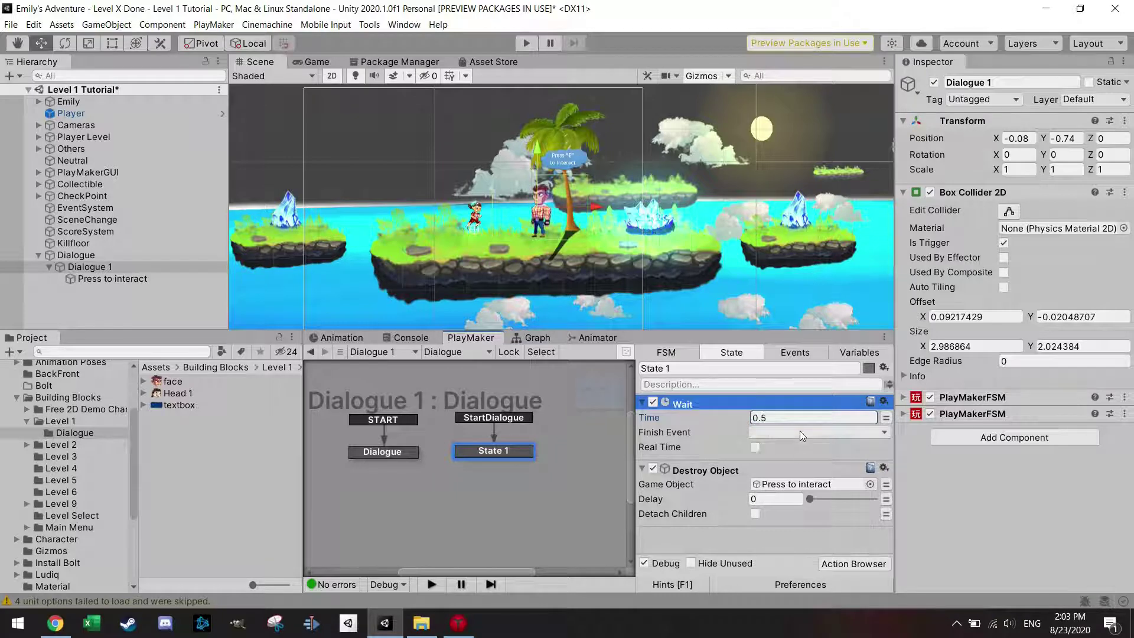
Add a FINISHED transition to State 1 and set FINISHED as the Wait action's finish event.
click(800, 433)
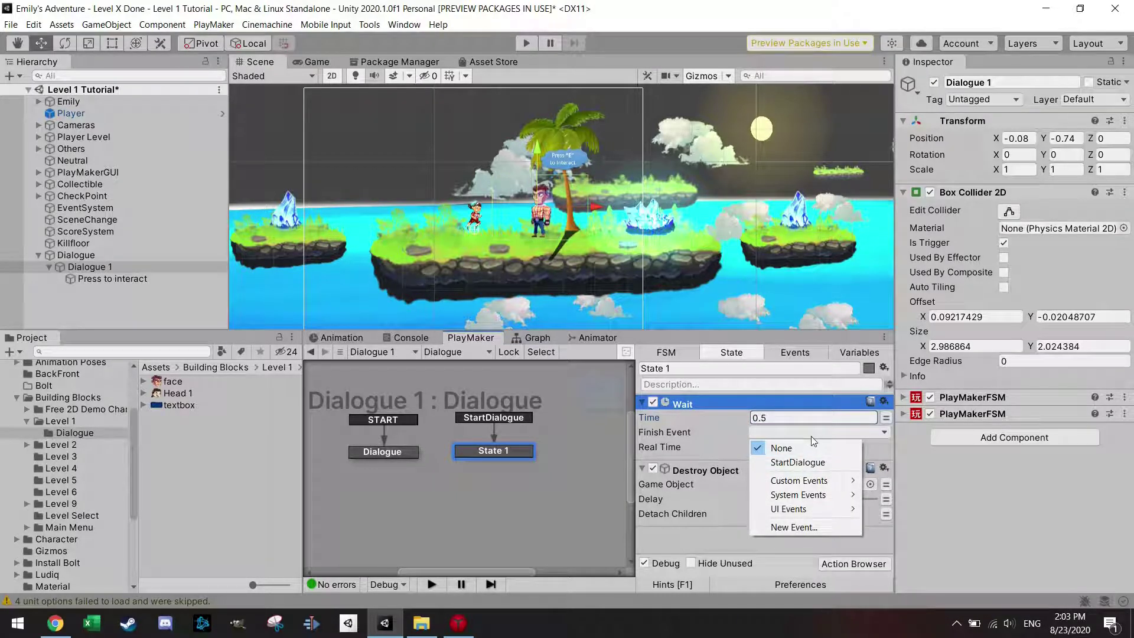
click(808, 435)
right_click(521, 453)
mouse_move(620, 464)
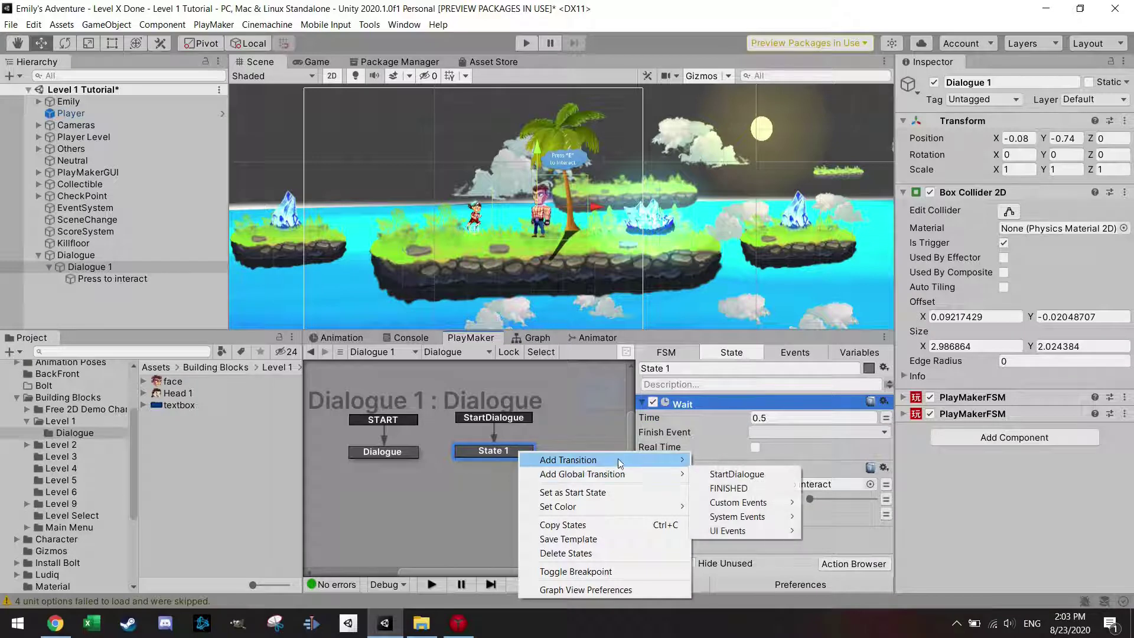
click(728, 488)
click(774, 435)
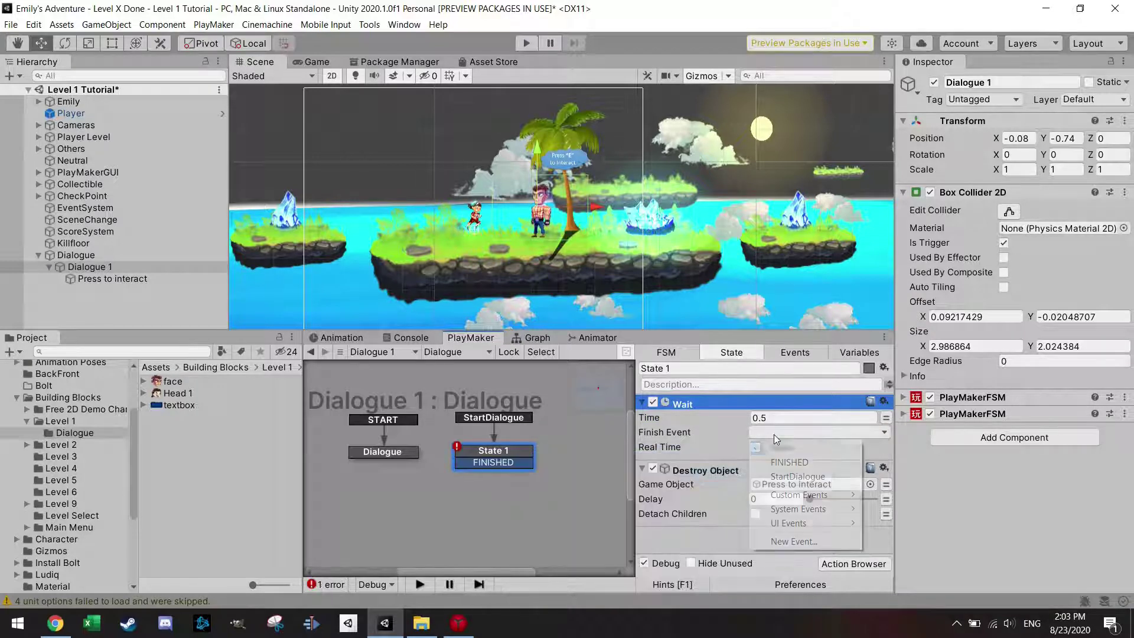
click(799, 462)
Add a new state beside State 1 and link State 1's FINISHED transition to it.
scroll(520, 480, down, 1)
right_click(523, 496)
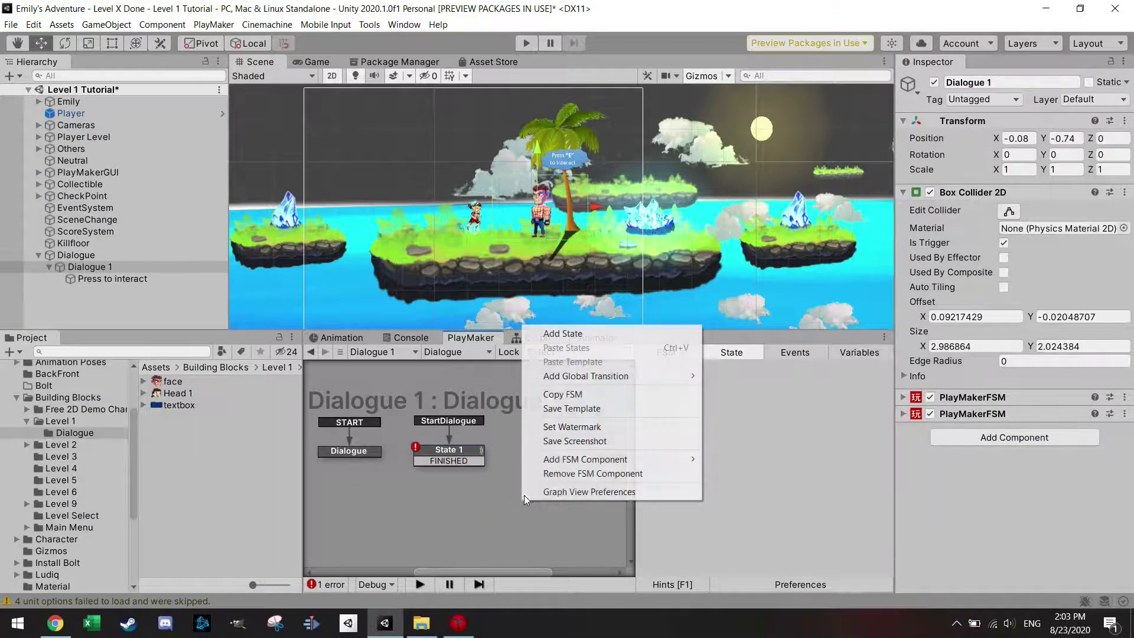
click(576, 336)
drag(546, 504, 551, 459)
drag(472, 462, 546, 466)
Name the new state Conversation 1.
drag(676, 370, 612, 369)
text(Dialogue)
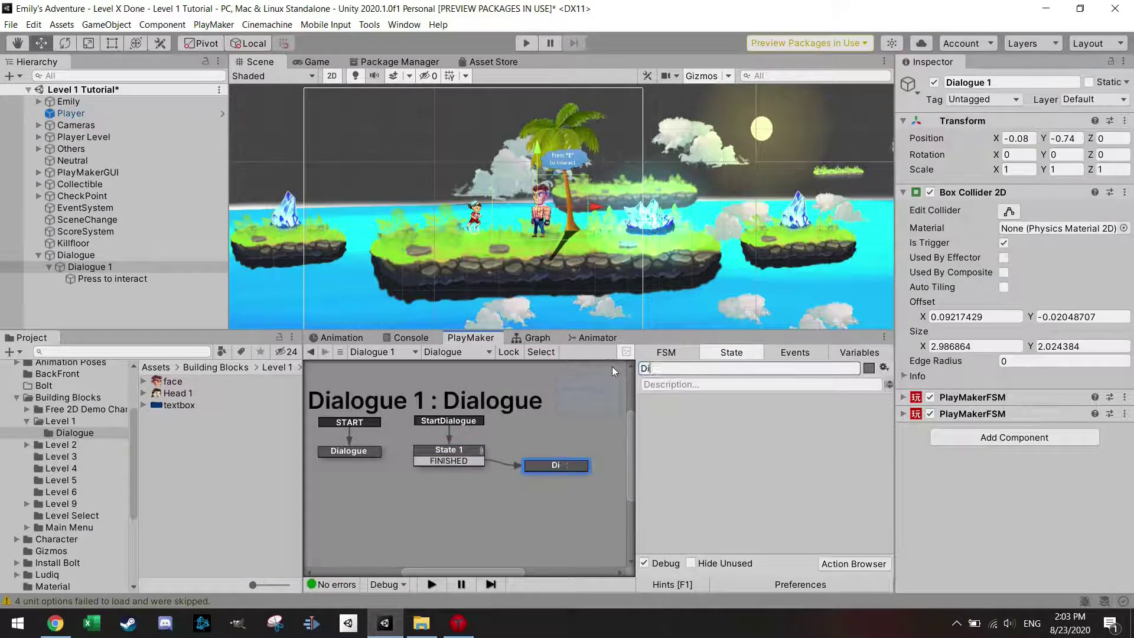
key(BackSpace)
key(BackSpace)
key(BackSpace)
key(BackSpace)
key(BackSpace)
key(BackSpace)
key(BackSpace)
key(BackSpace)
key(BackSpace)
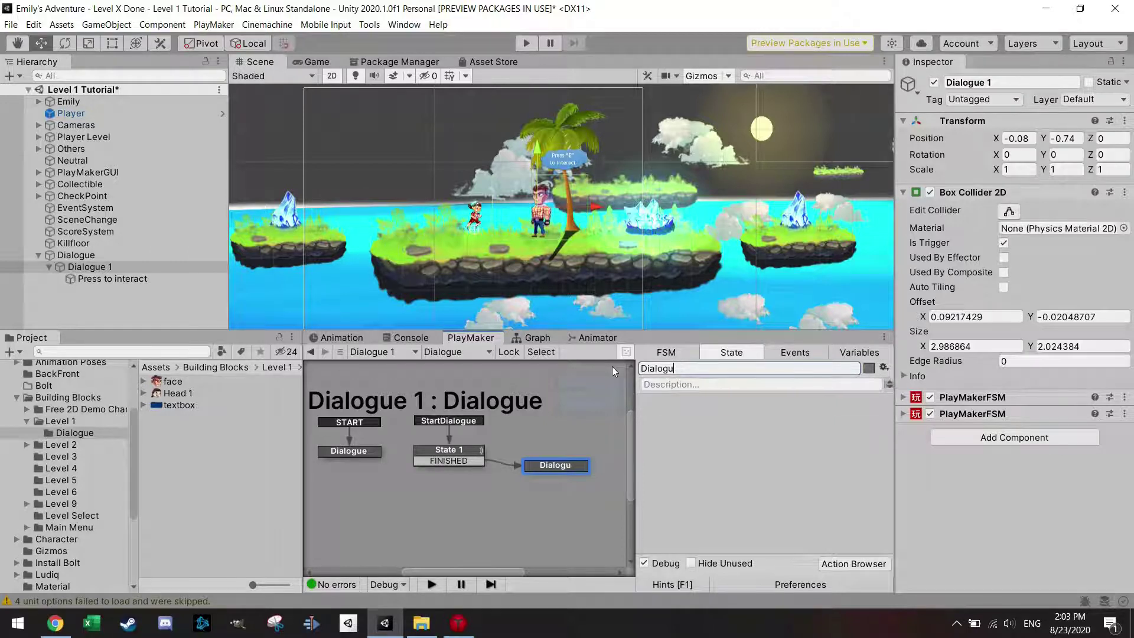
text(Conversation 1)
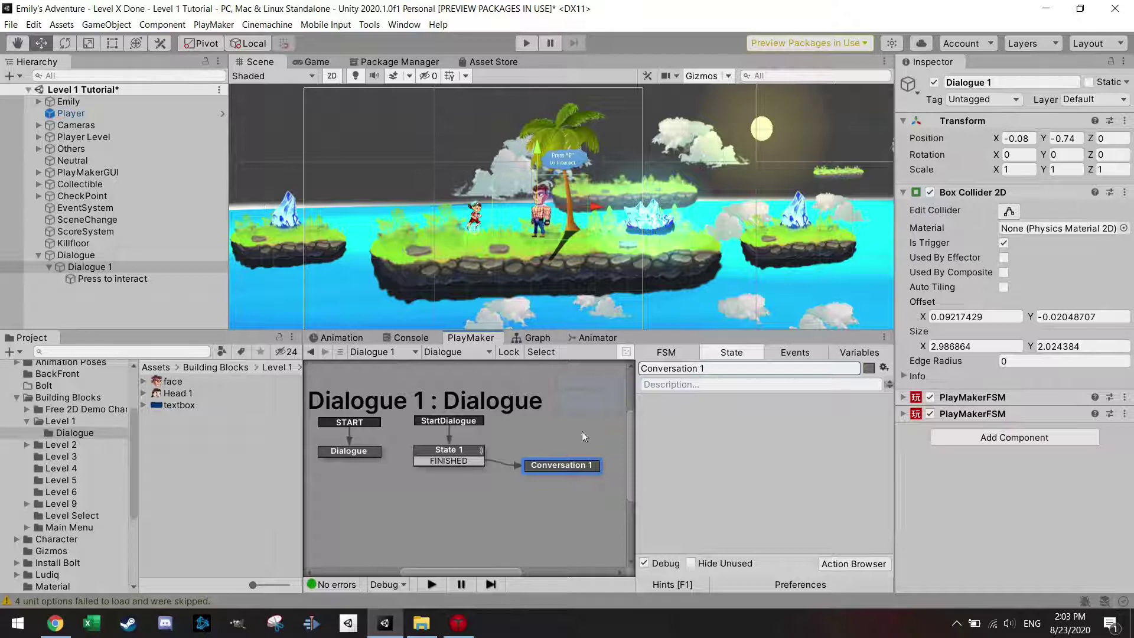
Add a UI Image as a child of the Canvas under PlayMakerGUI.
scroll(477, 504, down, 1)
middle_drag(477, 503, 474, 502)
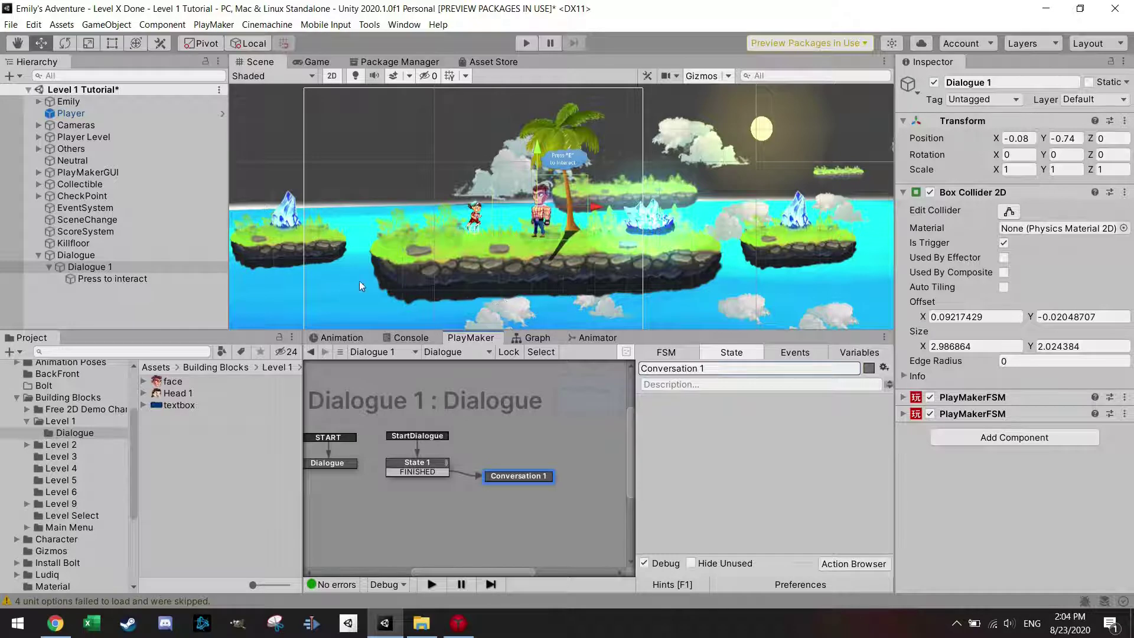
scroll(408, 214, down, 6)
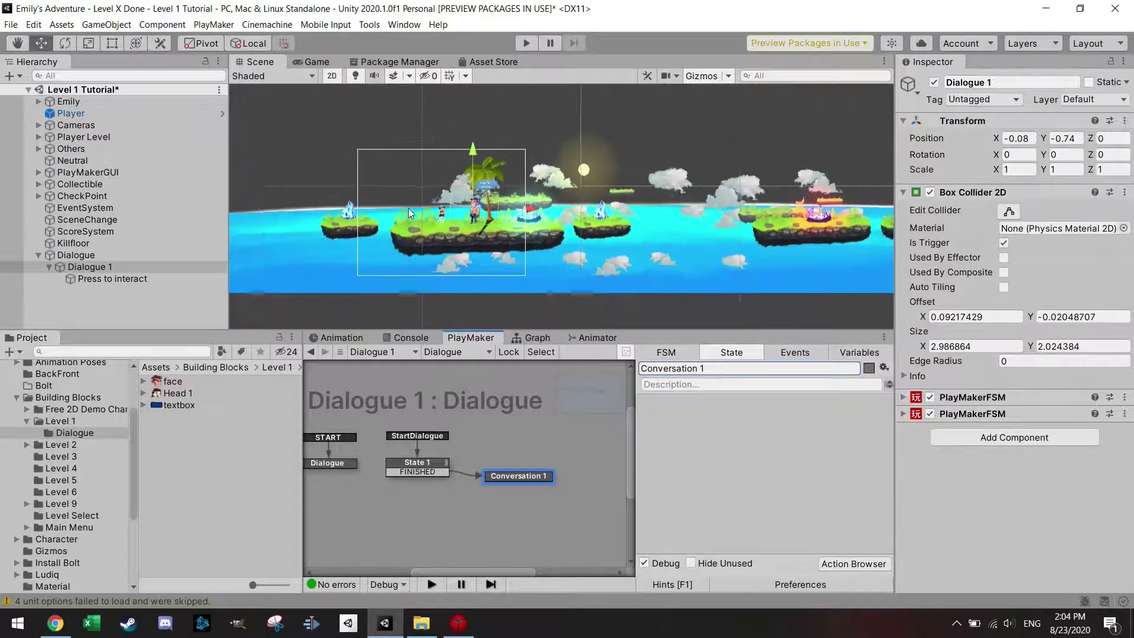
scroll(396, 176, down, 4)
middle_drag(384, 130, 386, 206)
scroll(441, 229, up, 3)
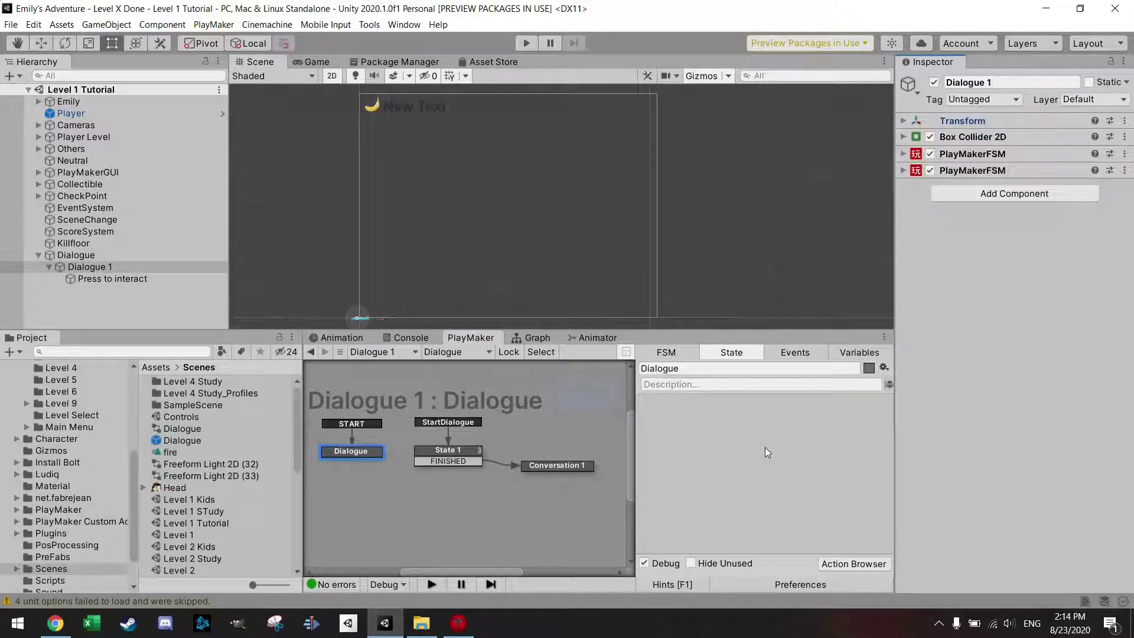
click(64, 173)
click(38, 173)
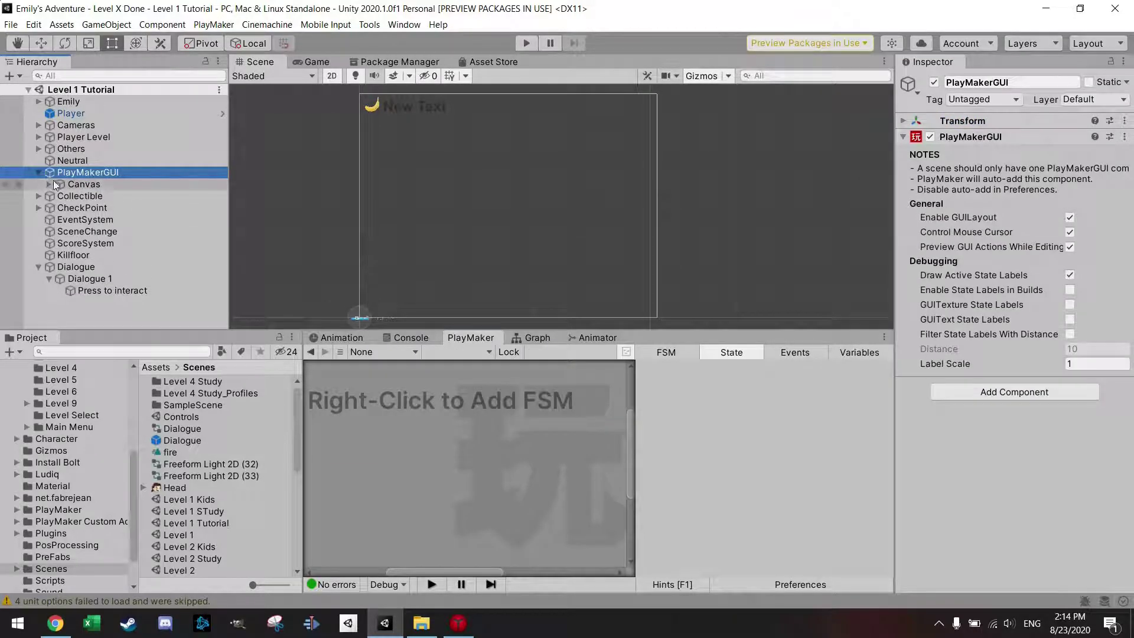
key(alt+Right)
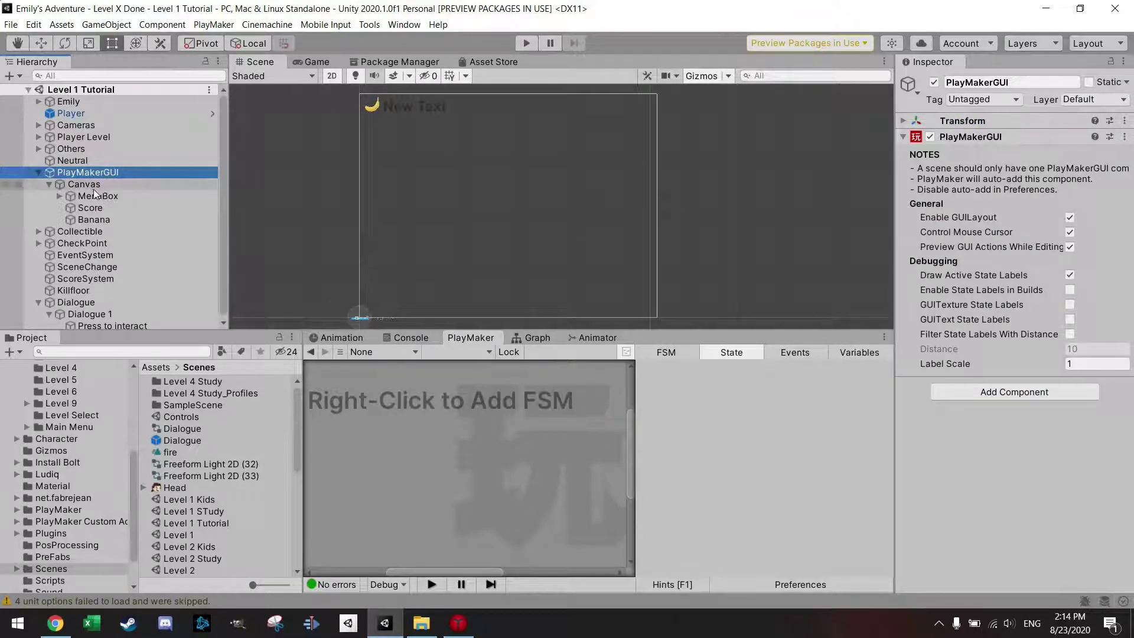
right_click(94, 186)
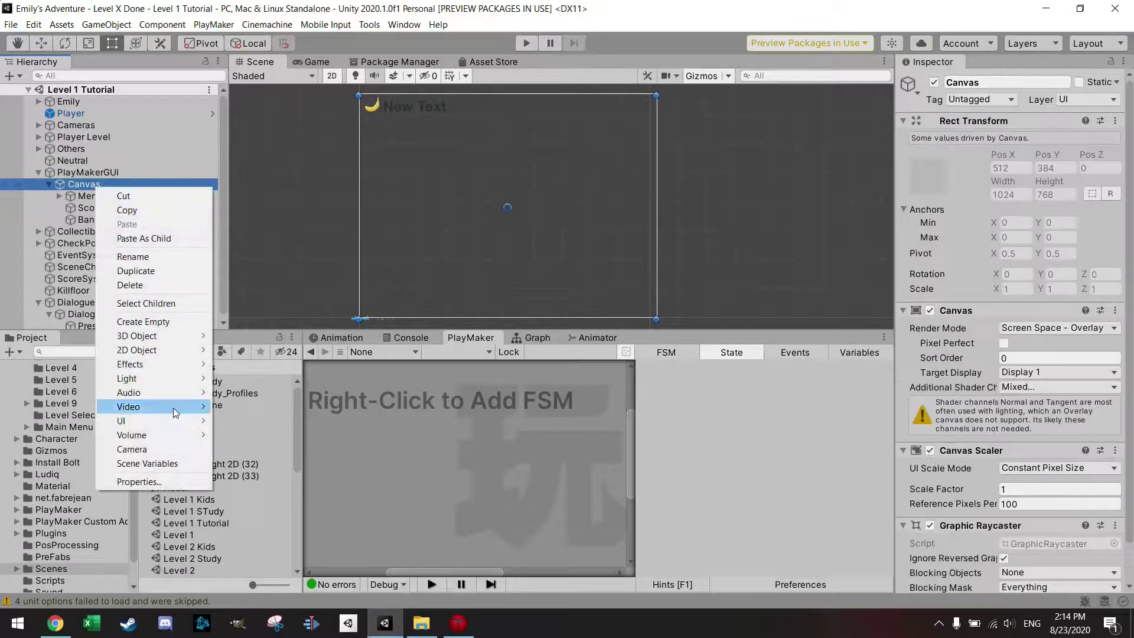
mouse_move(176, 427)
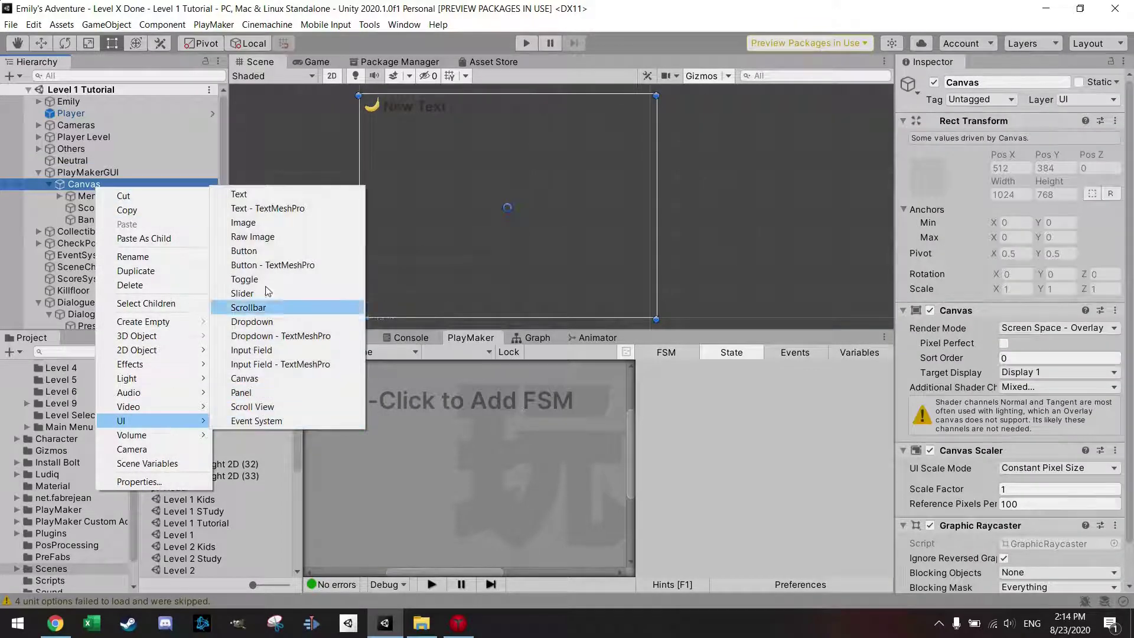
click(272, 223)
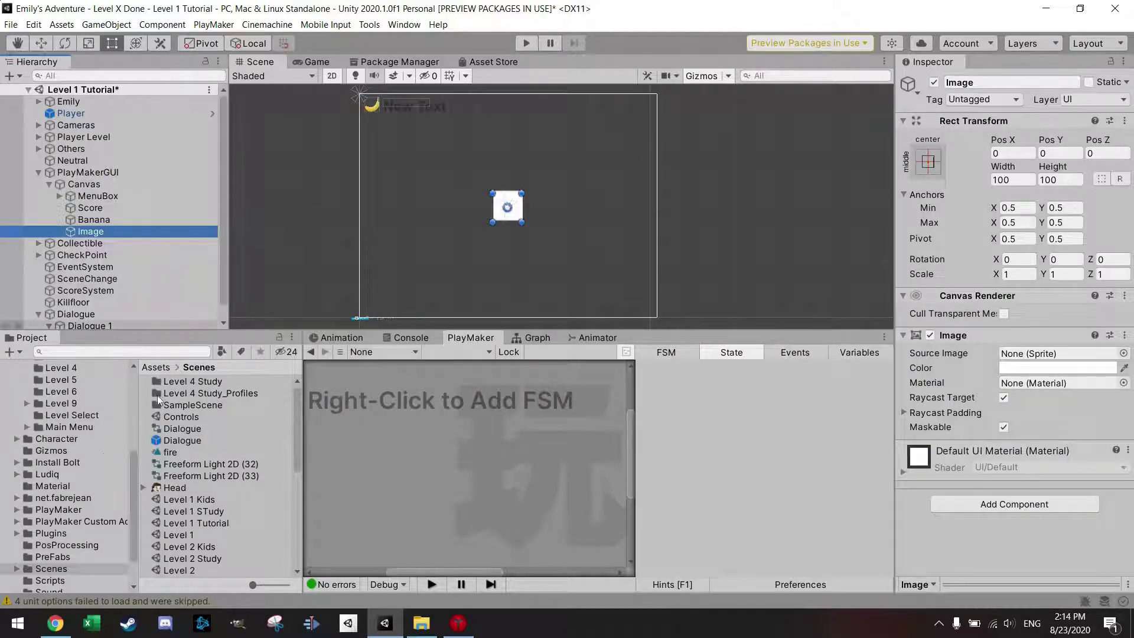
Assign the textbox sprite from the Level 1 Dialogue assets folder as the Image's source image.
scroll(98, 460, up, 5)
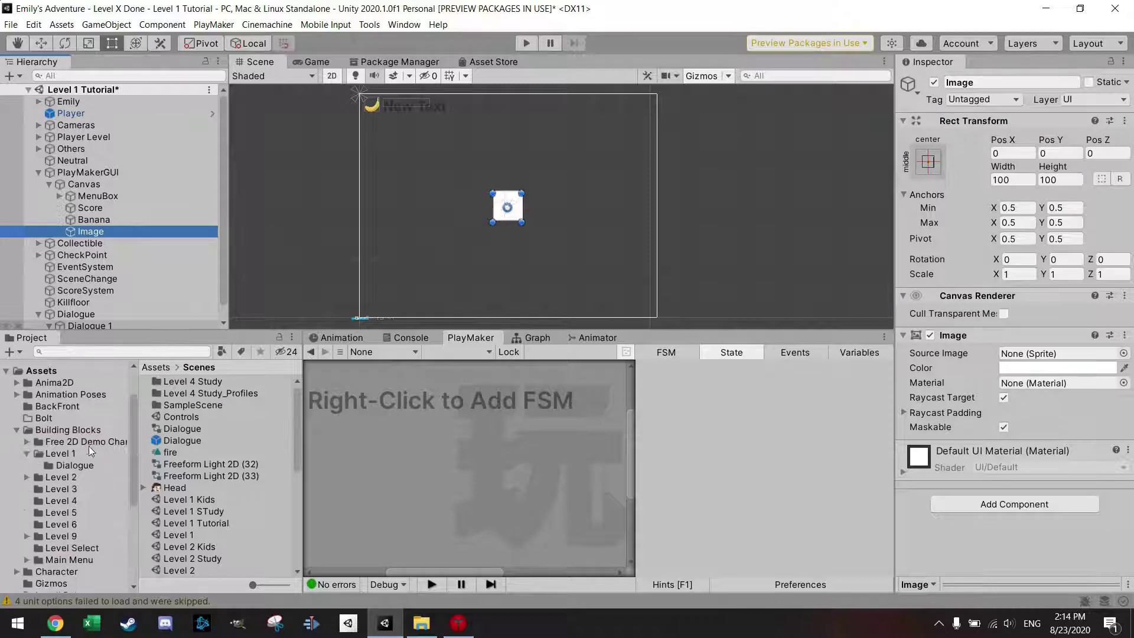
click(74, 465)
drag(172, 402, 1030, 360)
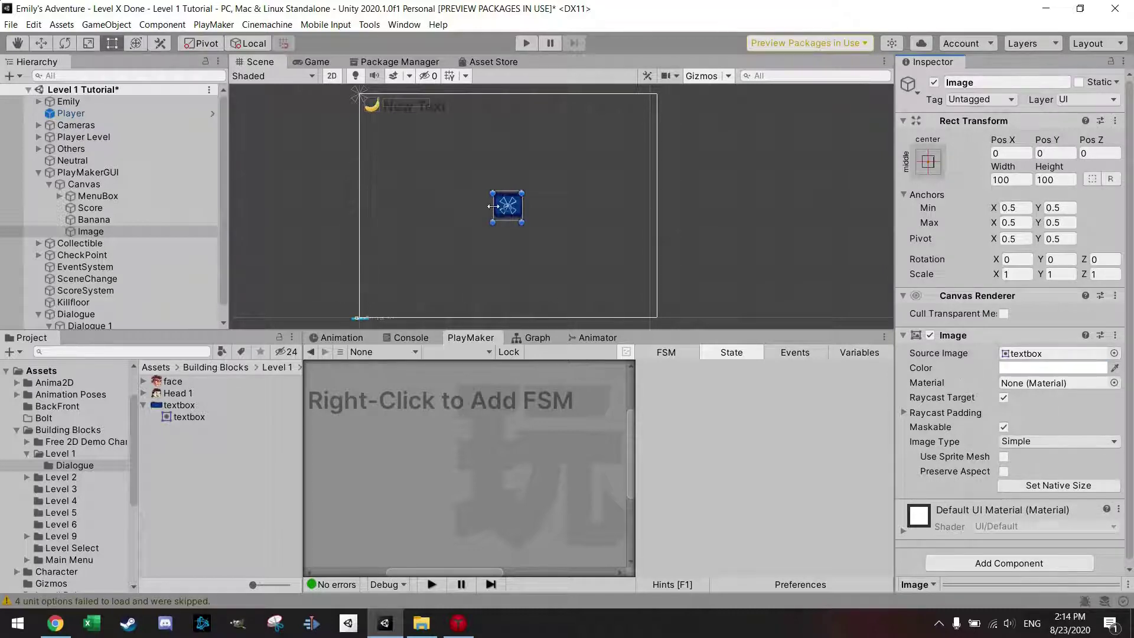
Anchor the Image to the canvas's top center and move it to the canvas's upper-left area.
click(928, 162)
click(1017, 282)
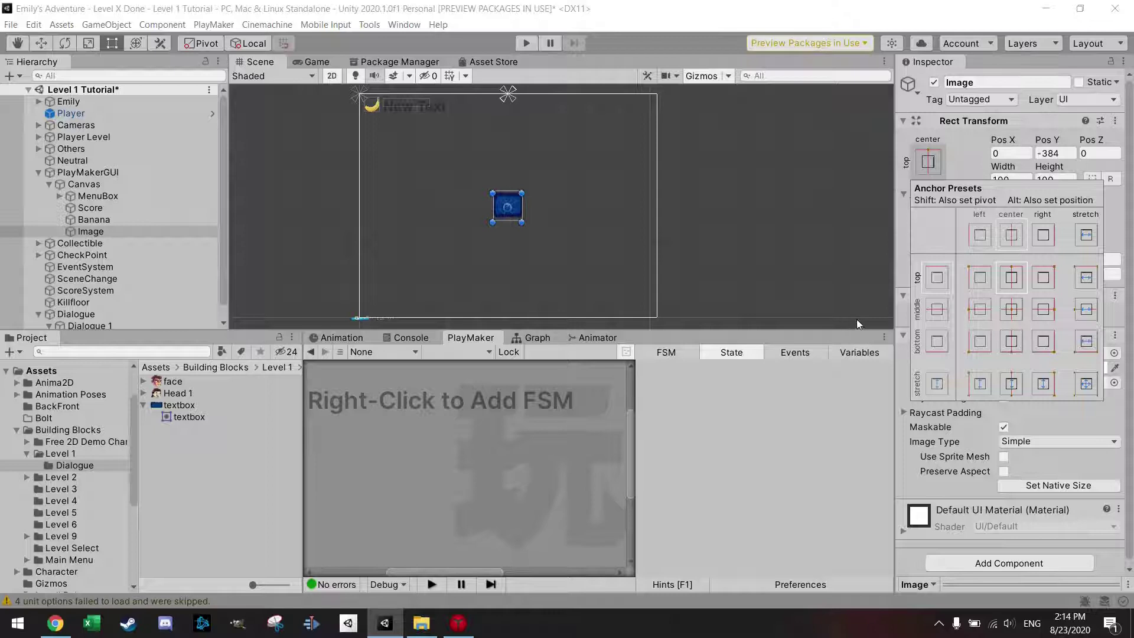
click(40, 43)
drag(508, 178, 397, 142)
Stretch the Image with the Rect tool into a wide text box of about 758 by 183 near the canvas's upper edge.
click(112, 45)
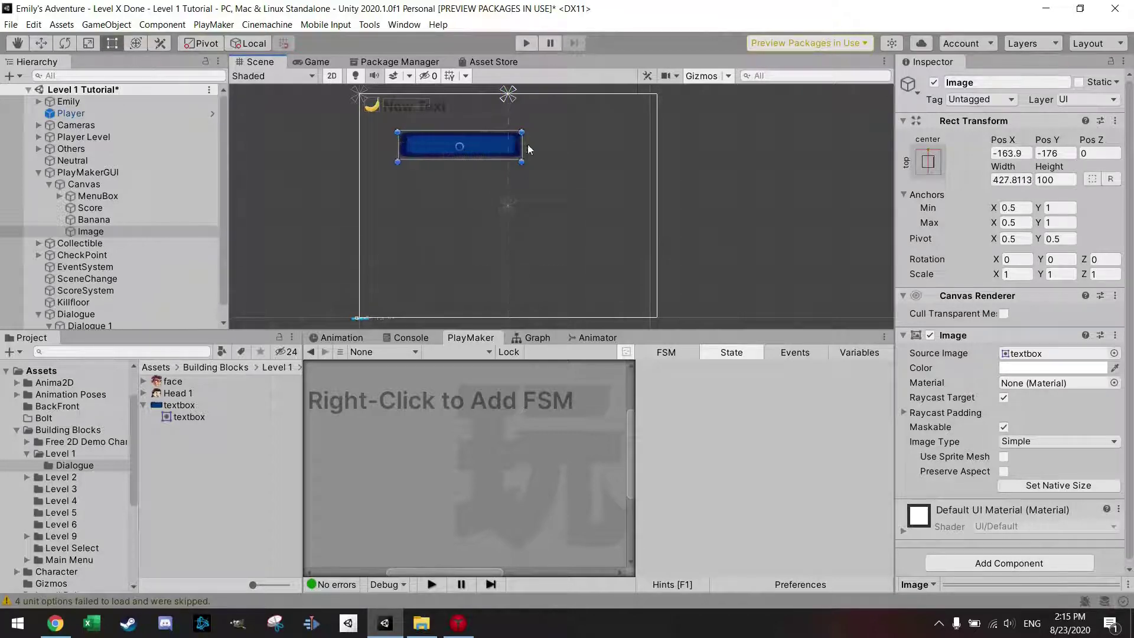
drag(523, 143, 610, 144)
drag(508, 162, 508, 174)
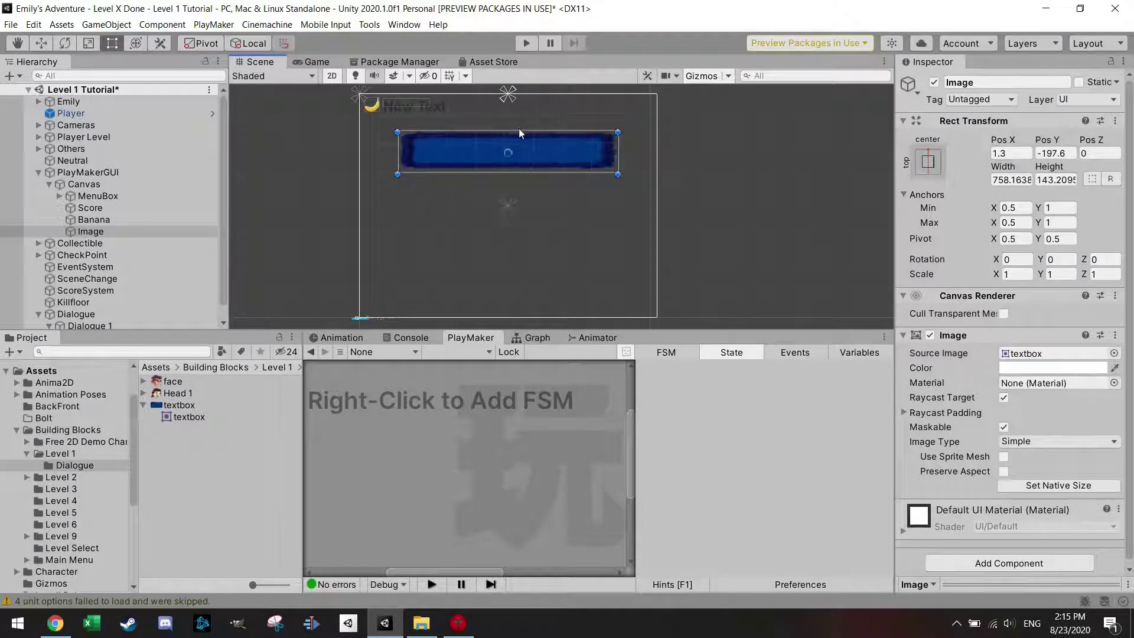
drag(519, 129, 522, 121)
Check the text box's size and placement in the Game view and return to the Scene view.
click(314, 62)
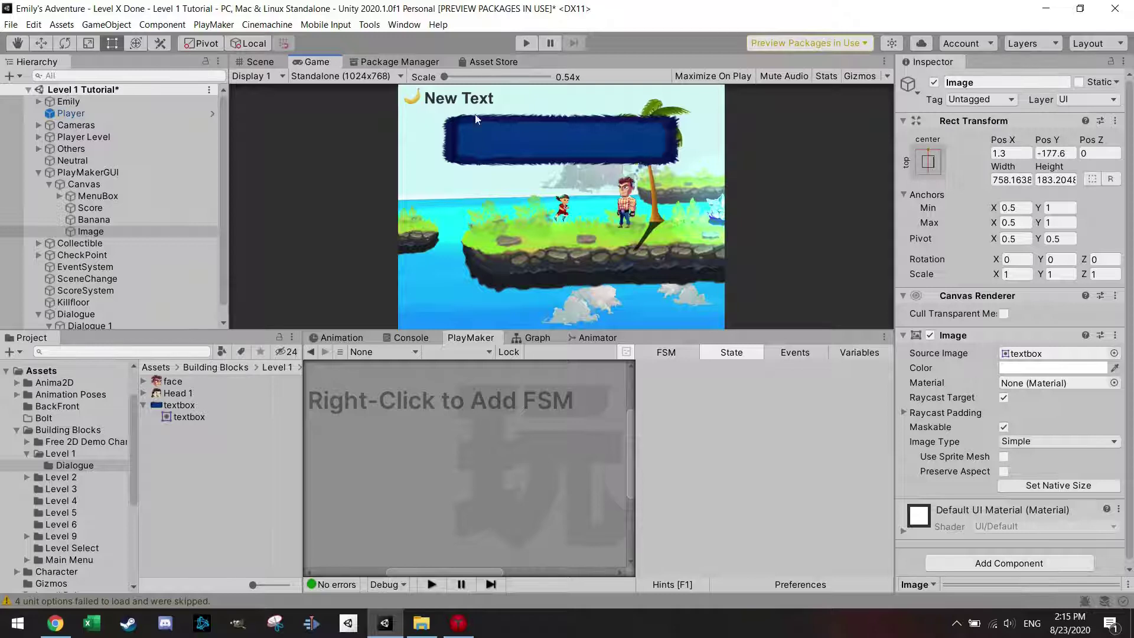
click(377, 74)
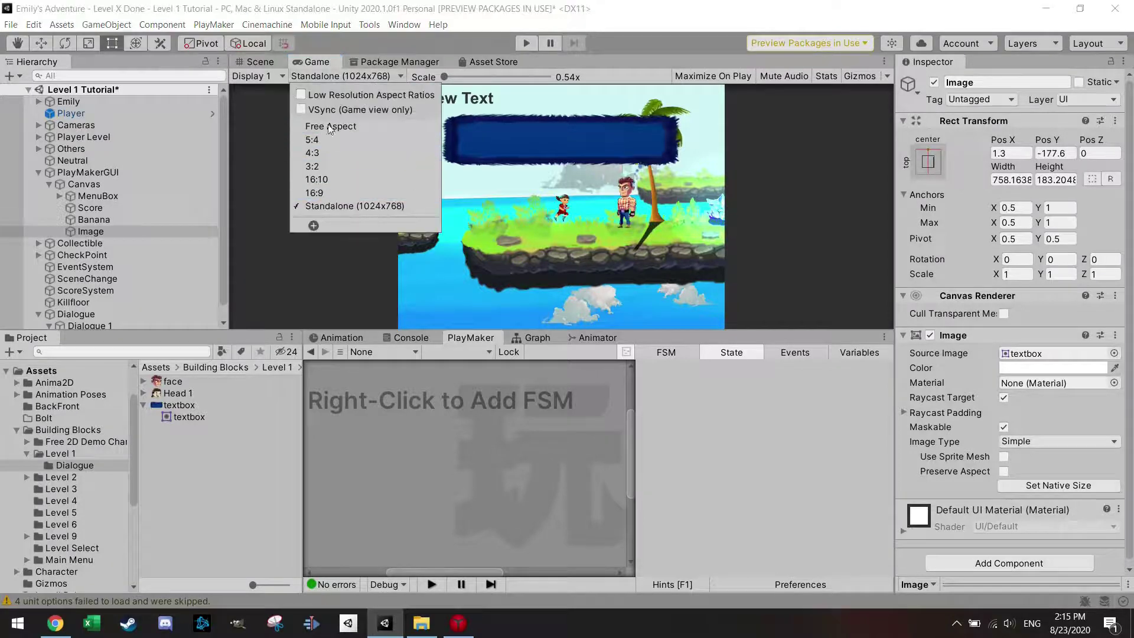
click(345, 76)
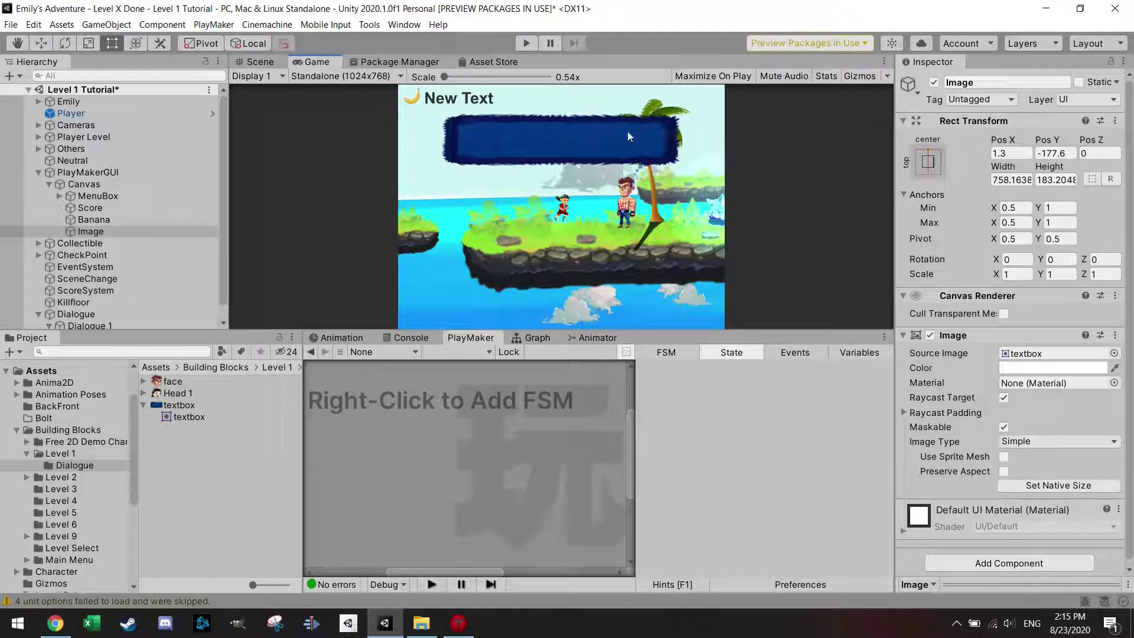
click(269, 62)
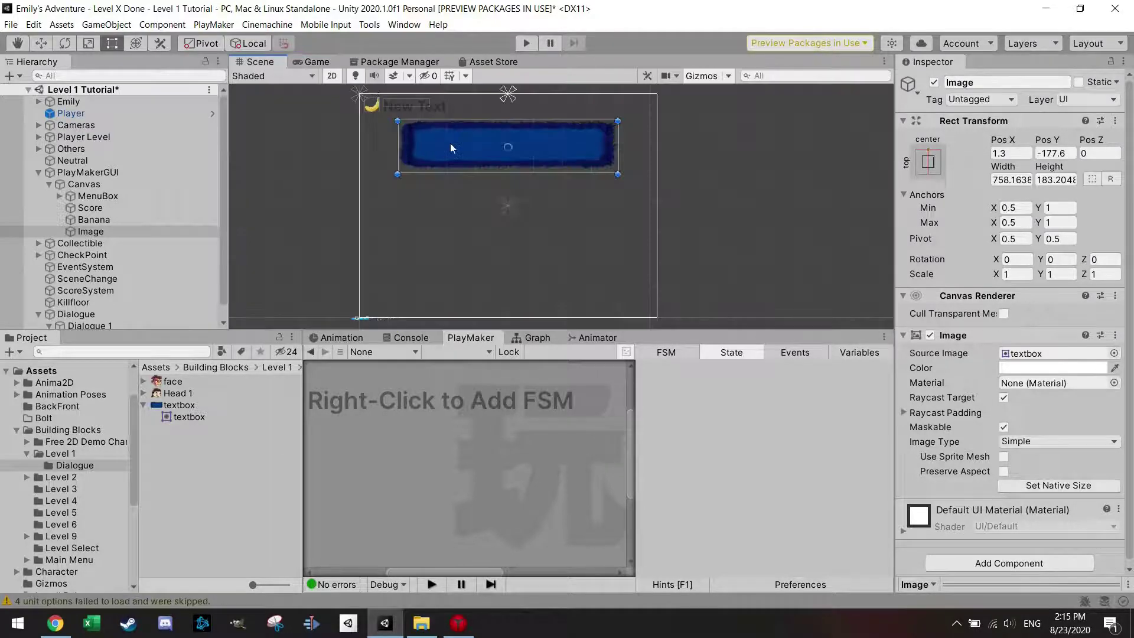
Add a Canvas Group component to the text box Image.
click(990, 565)
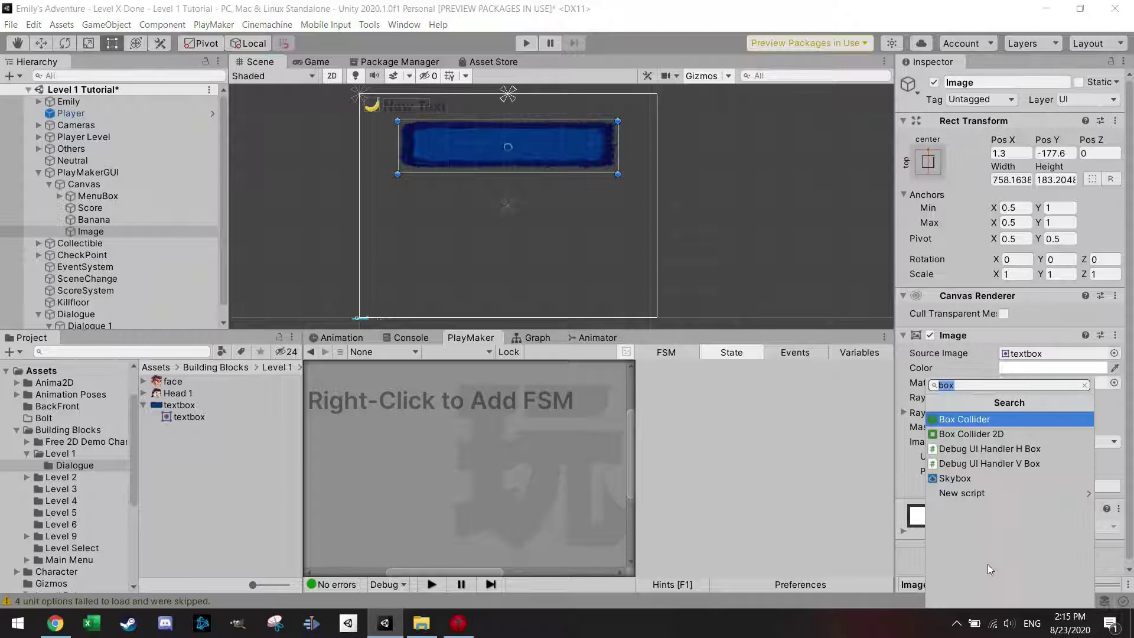
text(canva)
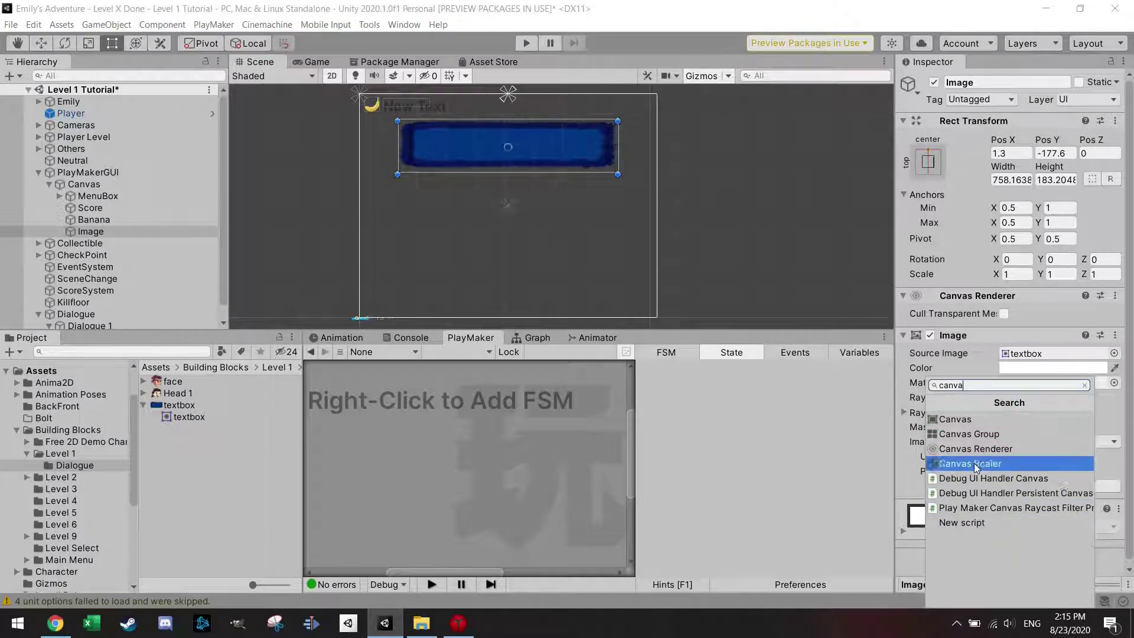
click(986, 439)
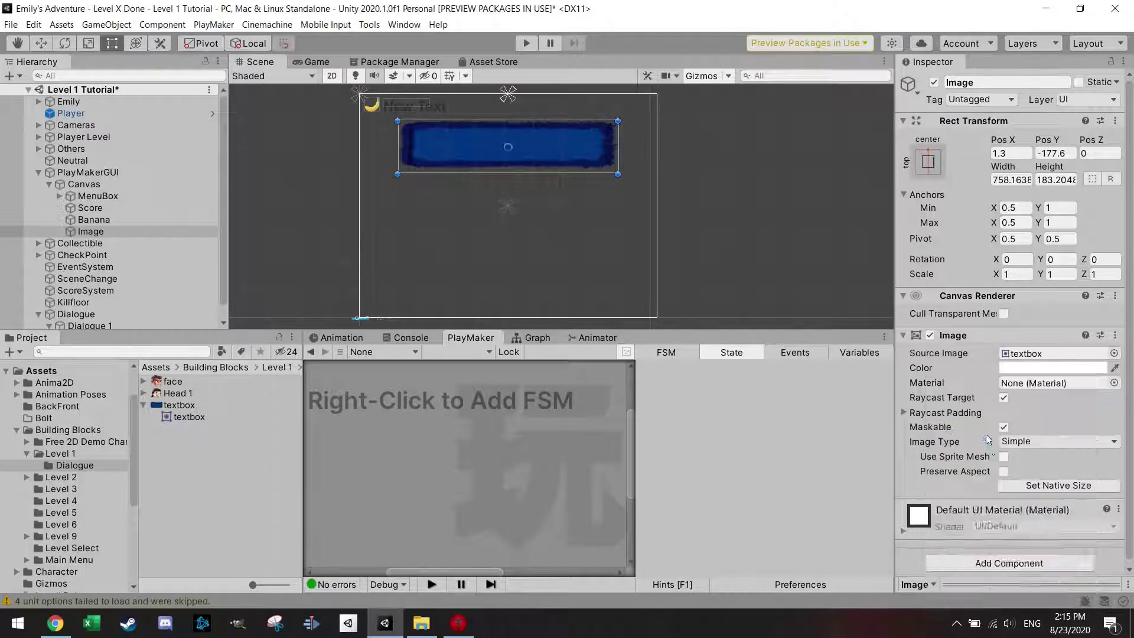
scroll(991, 473, down, 3)
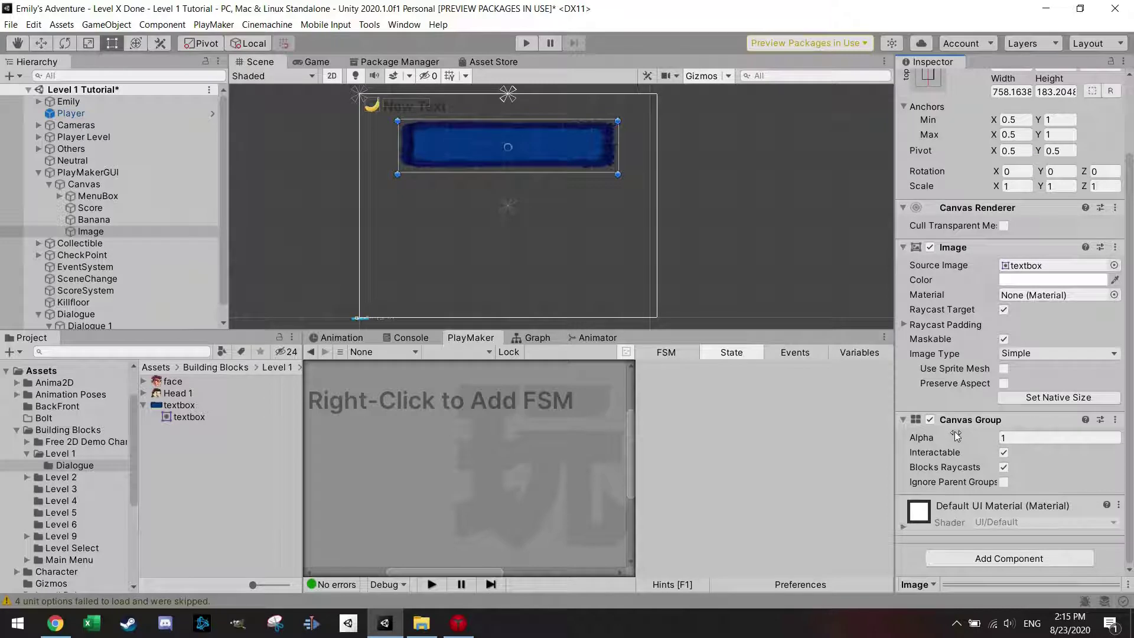
Adjust the opacity of the Image's color to slightly below full.
click(1011, 440)
click(1085, 282)
drag(1049, 543, 1076, 539)
click(1120, 240)
Try an alpha of 0 in the Image's Canvas Group, and set it back to 1.
click(1002, 438)
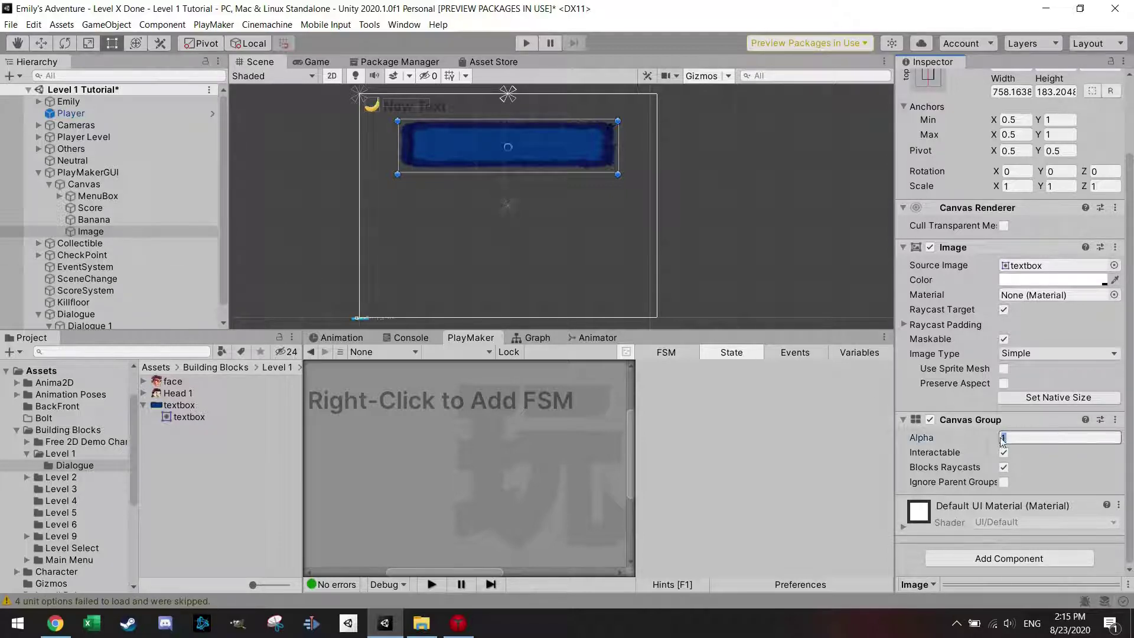
click(92, 234)
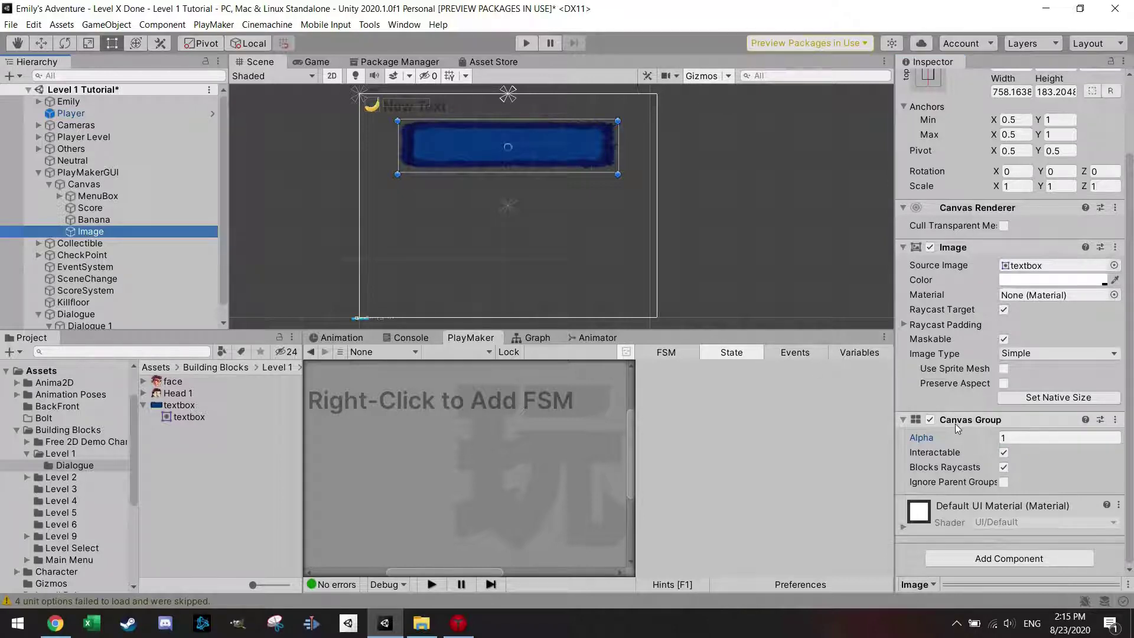
click(1008, 438)
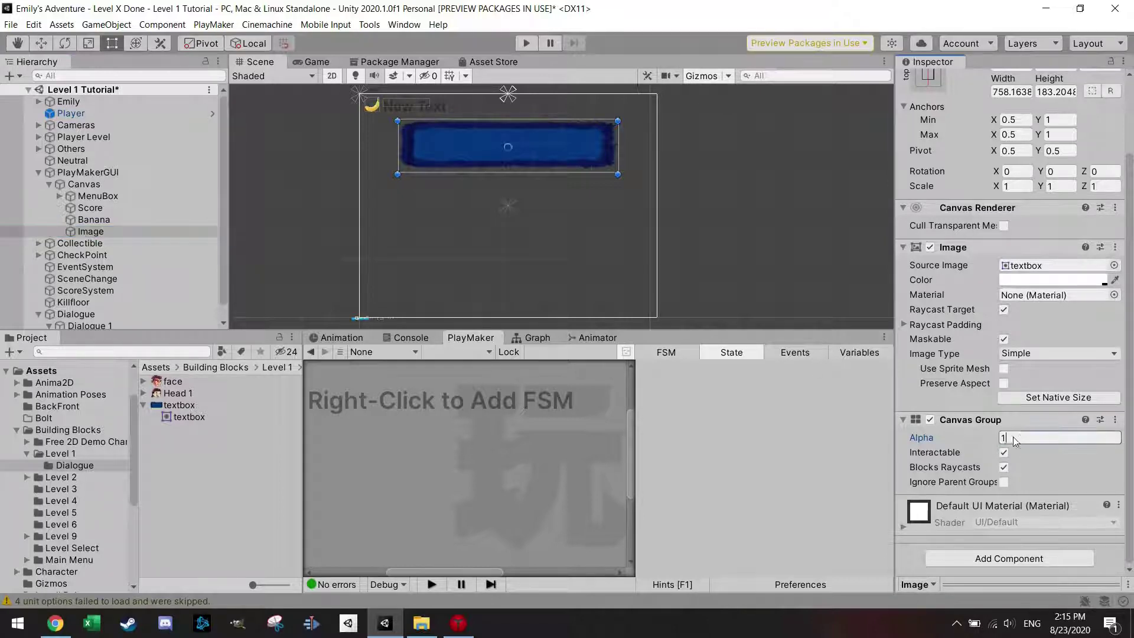
text(0)
key(BackSpace)
text(1)
click(112, 232)
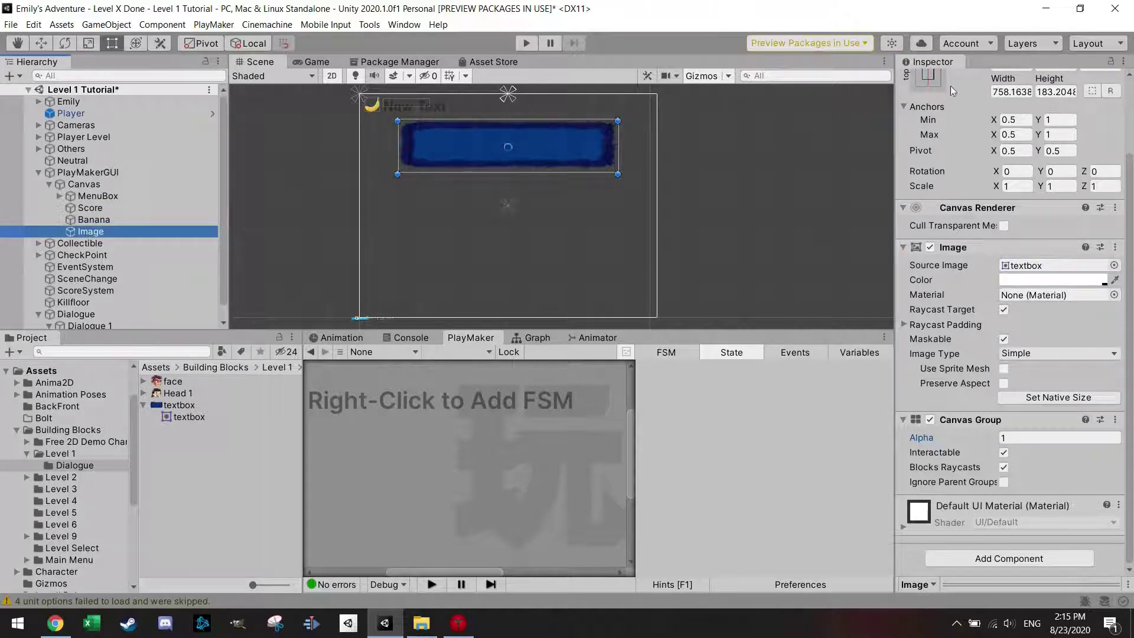
Rename the text box Image object as Dialogue.
scroll(970, 146, up, 3)
click(978, 82)
text(Dialogye)
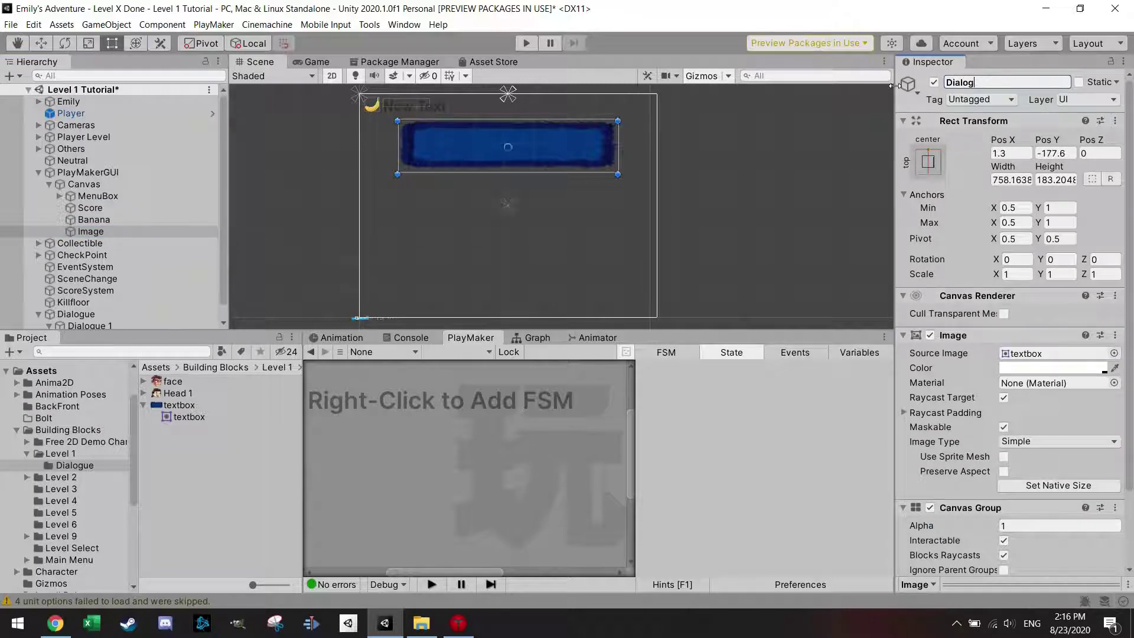
key(Return)
Add two TextMeshPro UI text objects as children of the Dialogue object.
right_click(122, 230)
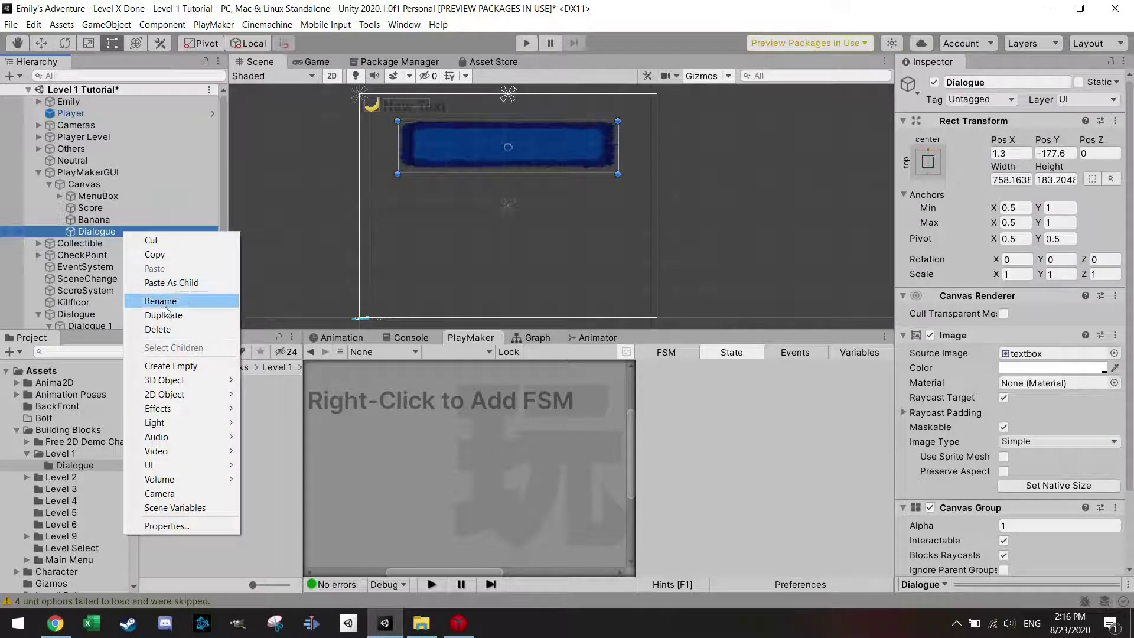
mouse_move(199, 466)
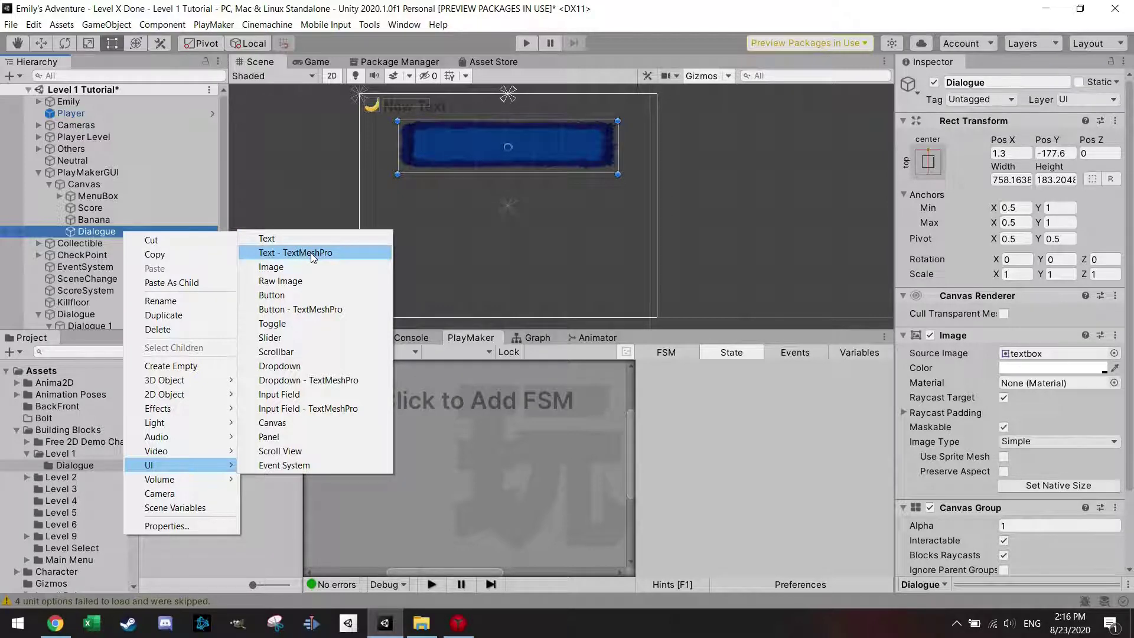
click(311, 253)
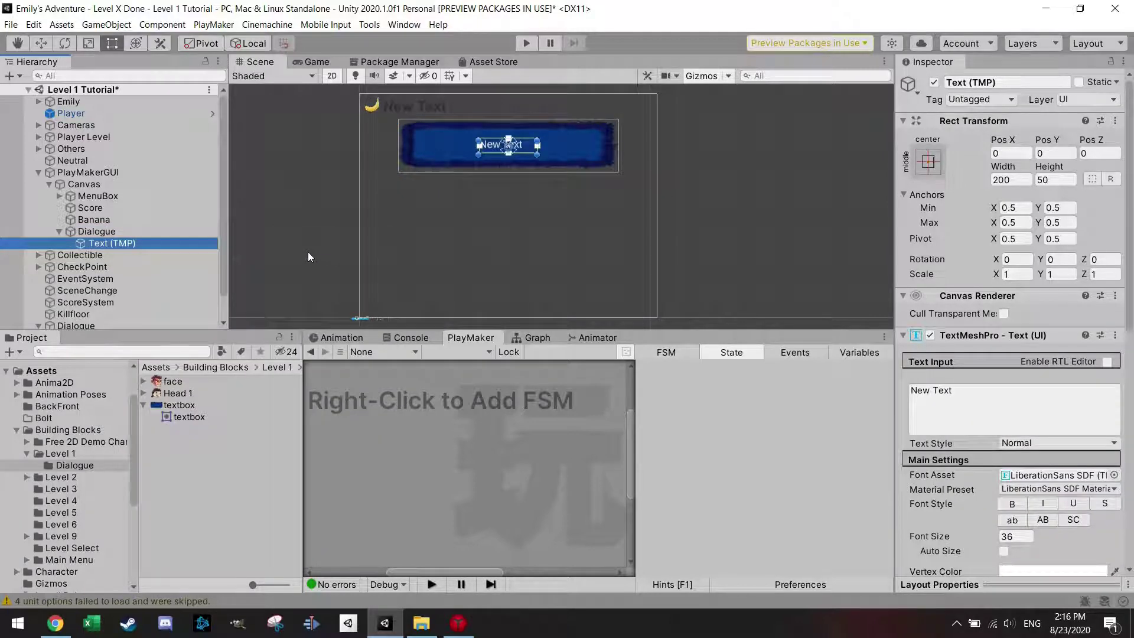
right_click(106, 232)
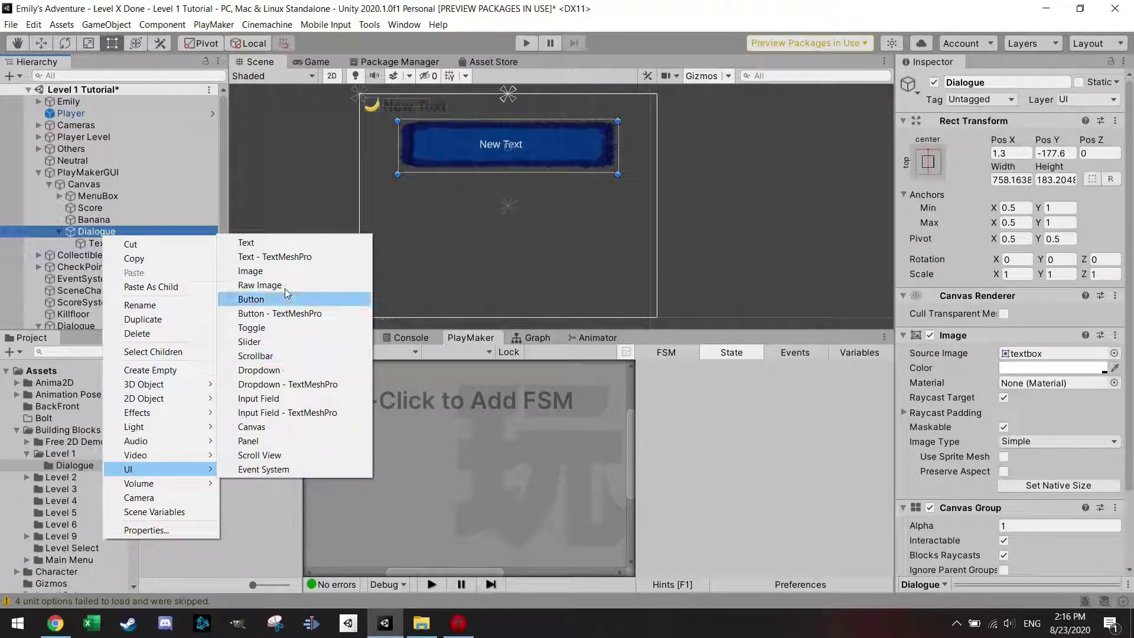
click(281, 257)
Rename the first new text object as DialogueText and the second as PressToContinue.
click(974, 82)
text(DialogueText)
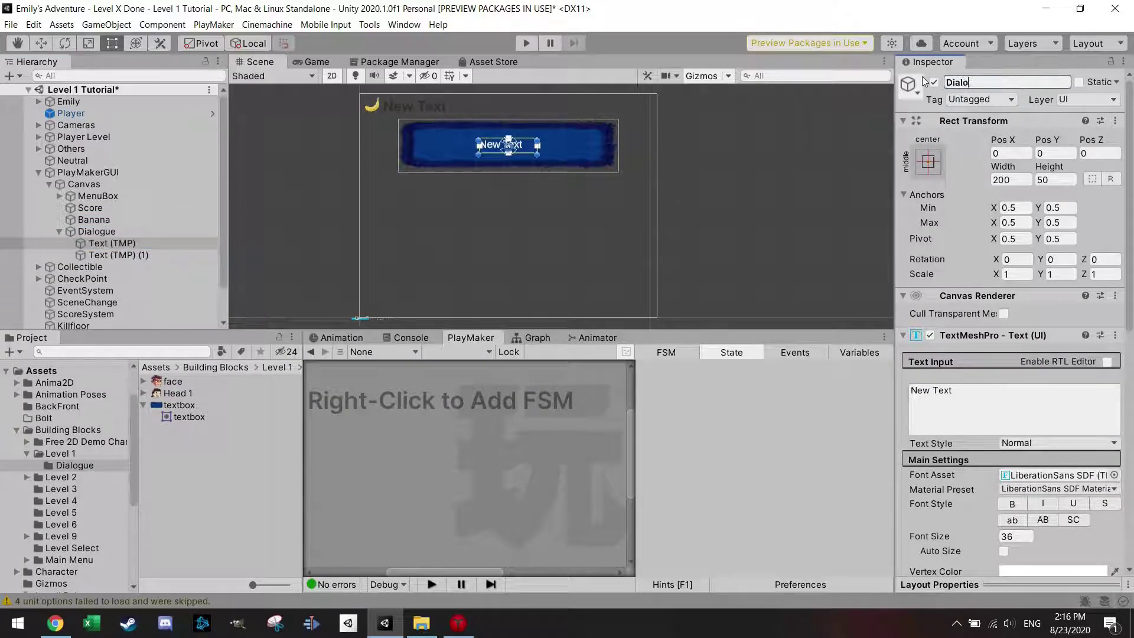
key(Return)
click(137, 256)
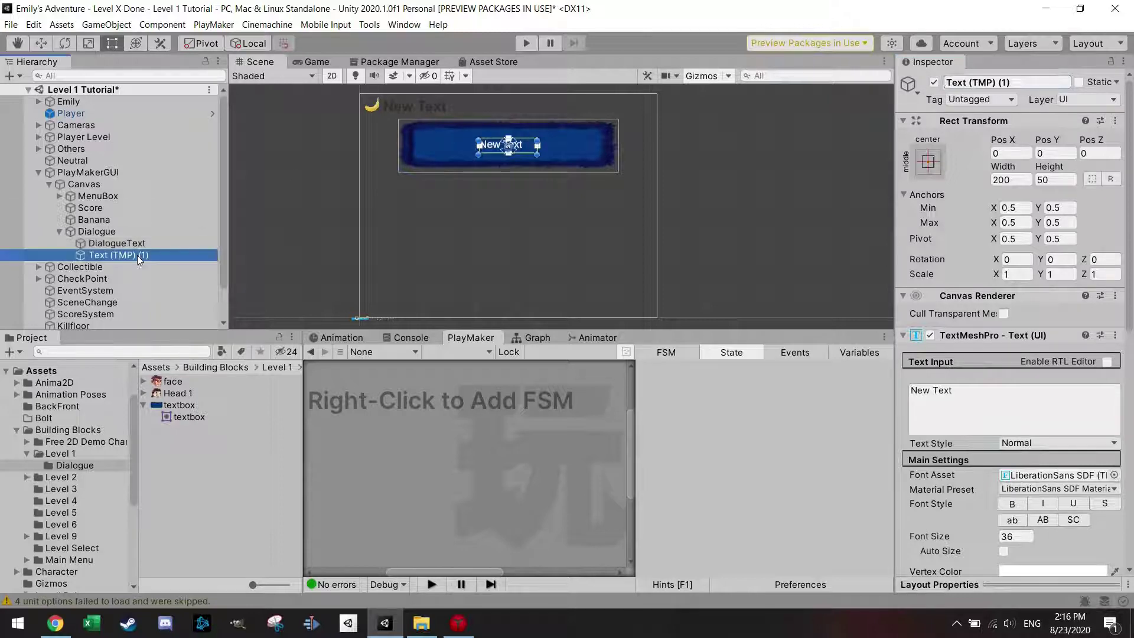
click(1031, 81)
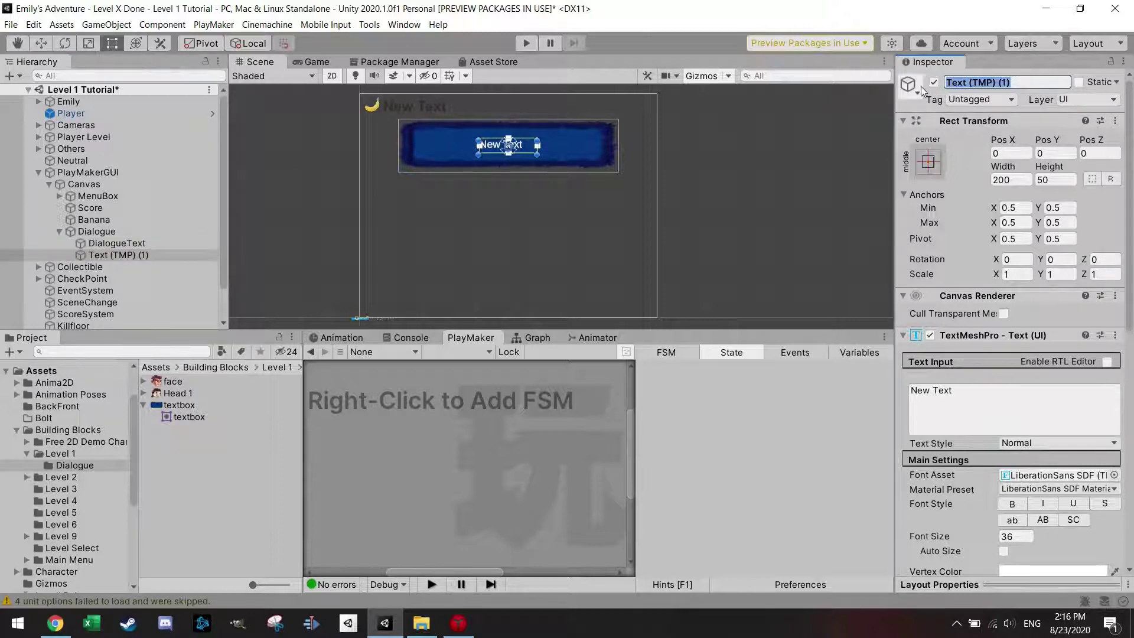
text(PressToContinue)
key(Return)
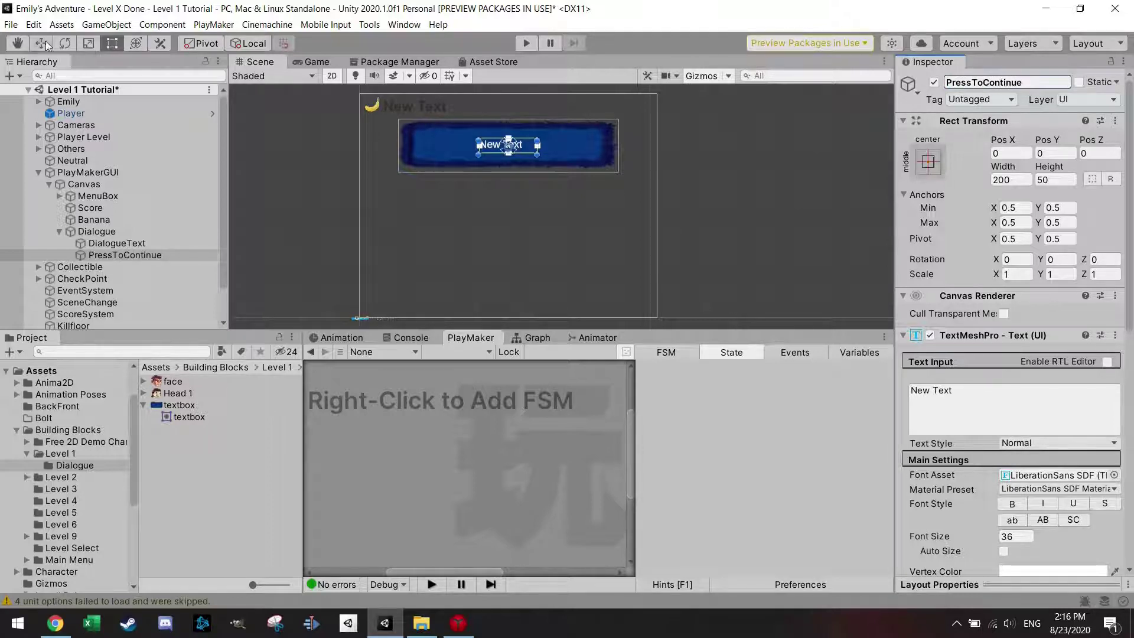
Move PressToContinue to the text box's lower right, at about X 241, Y -33, and set its text to Press "E" to Continue.
key(w)
drag(525, 141, 590, 150)
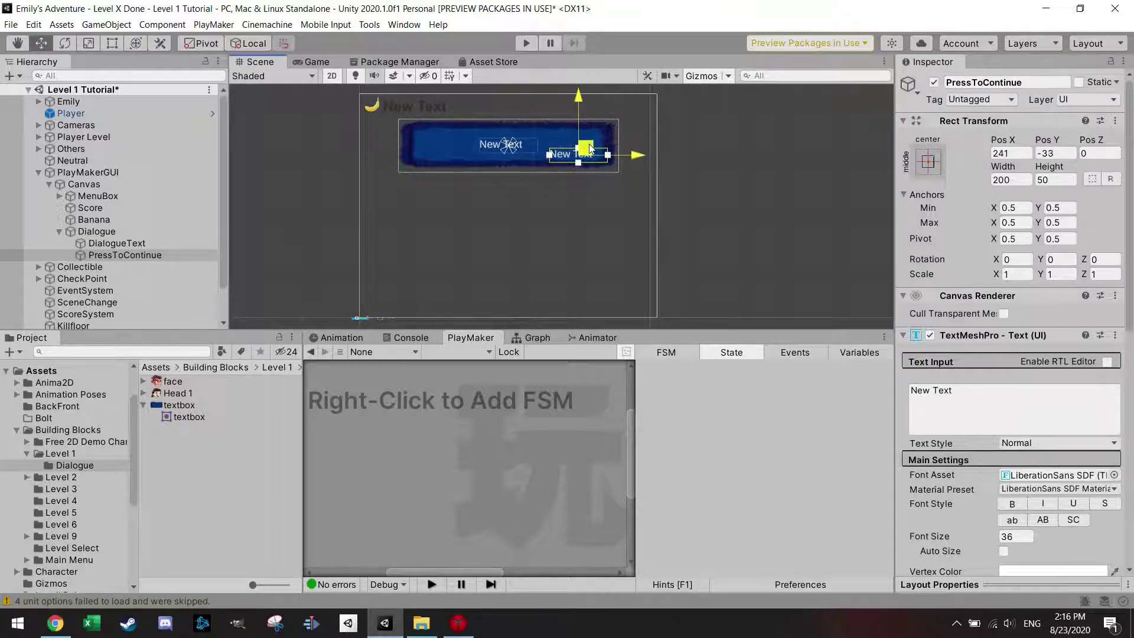
drag(975, 392, 881, 398)
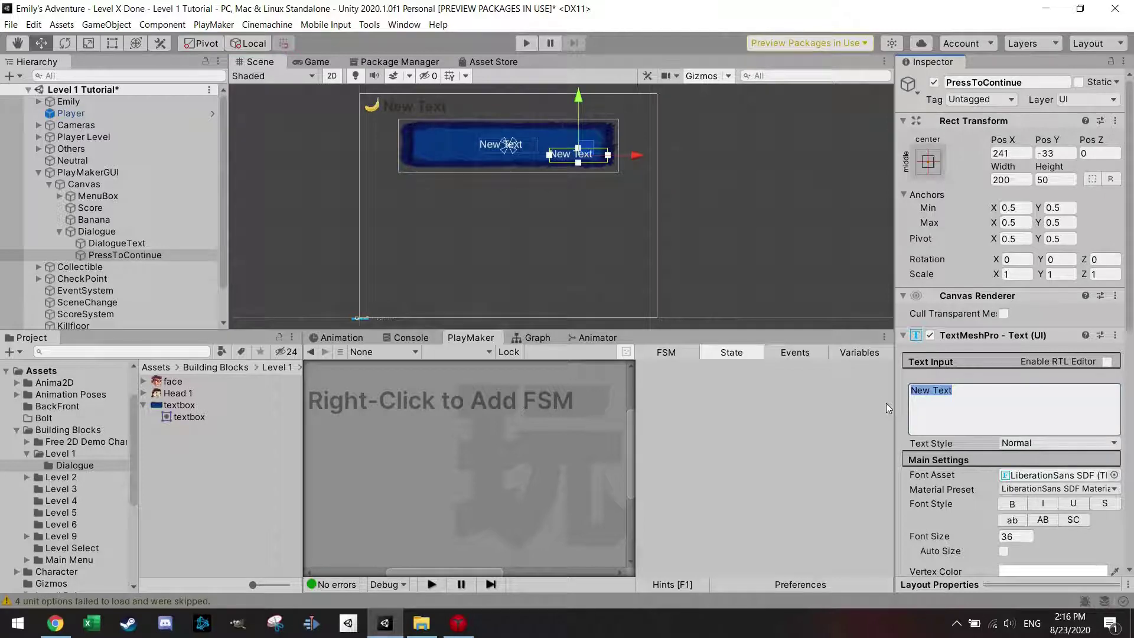
text(Pre)
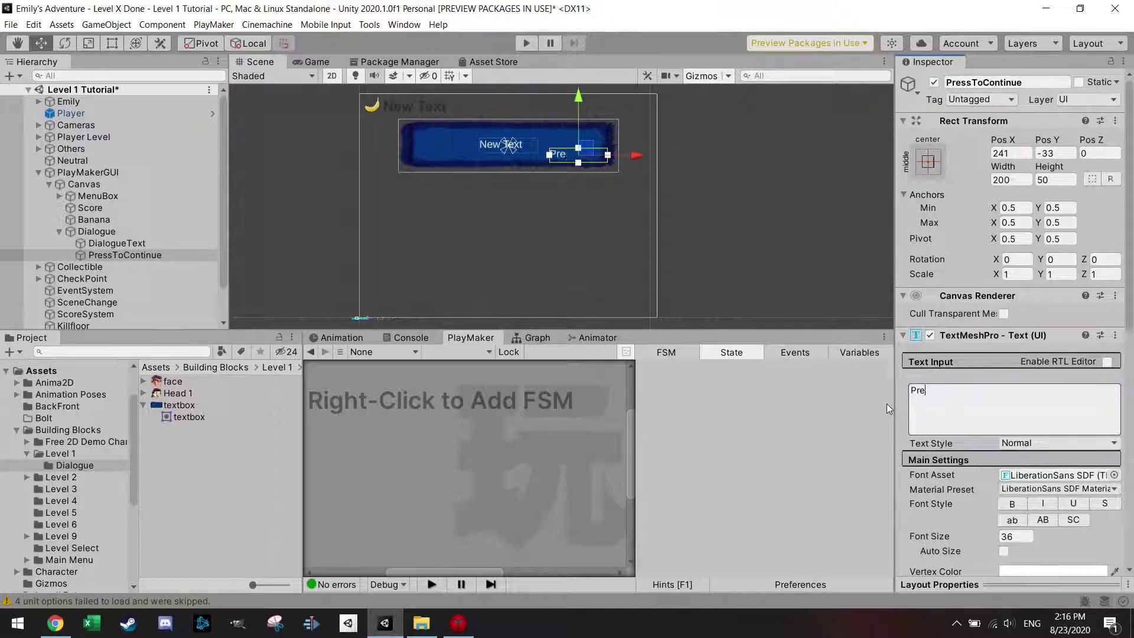
text(ss "E" t)
key(Caps_Lock)
text(o Continue)
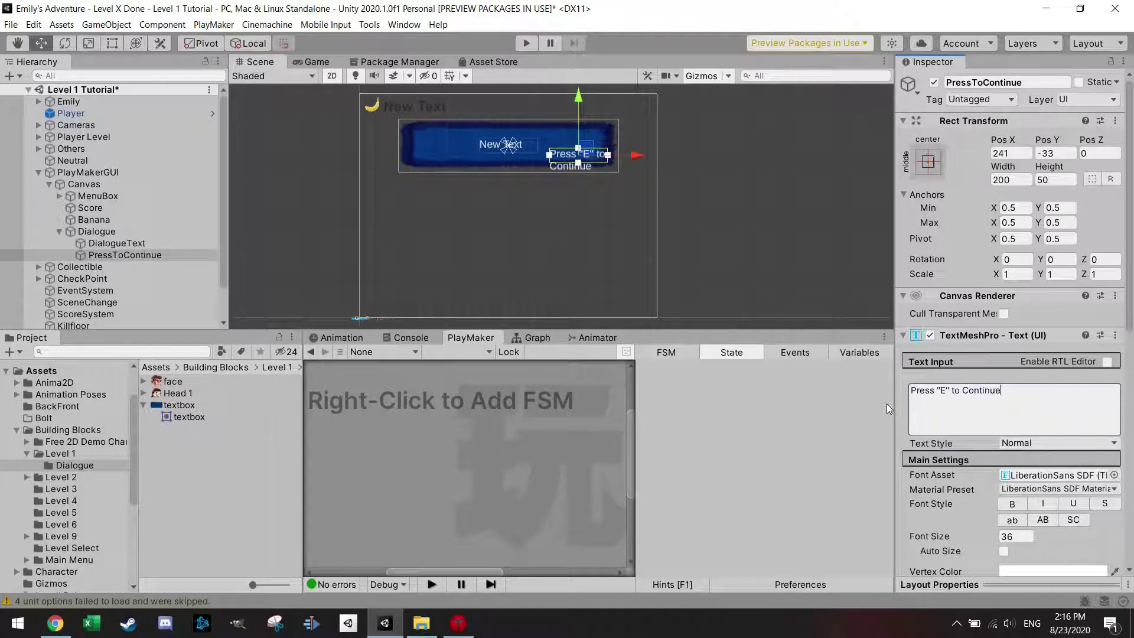
Set the PressToContinue font size to 24 and adjust its frame near the text box's lower right corner.
scroll(954, 491, down, 5)
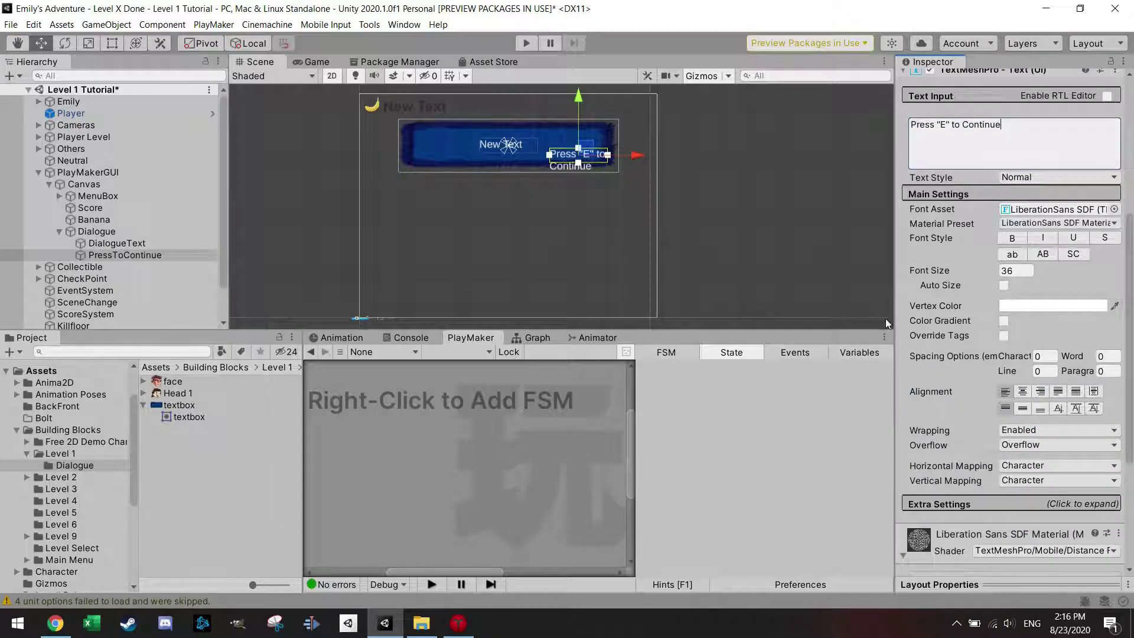
click(1019, 270)
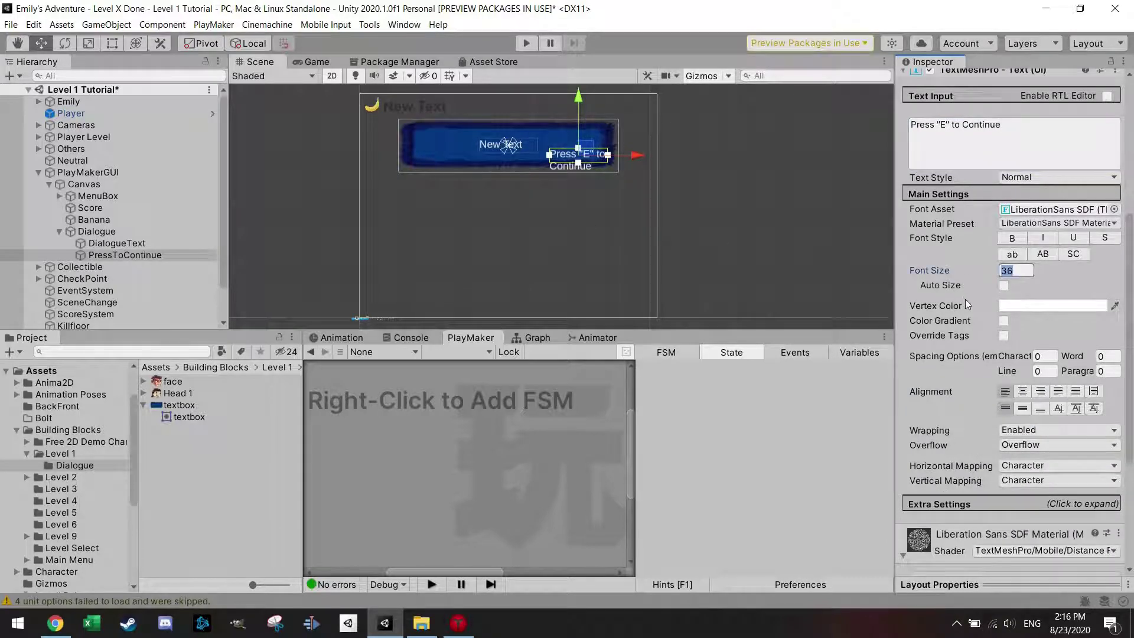
text(2)
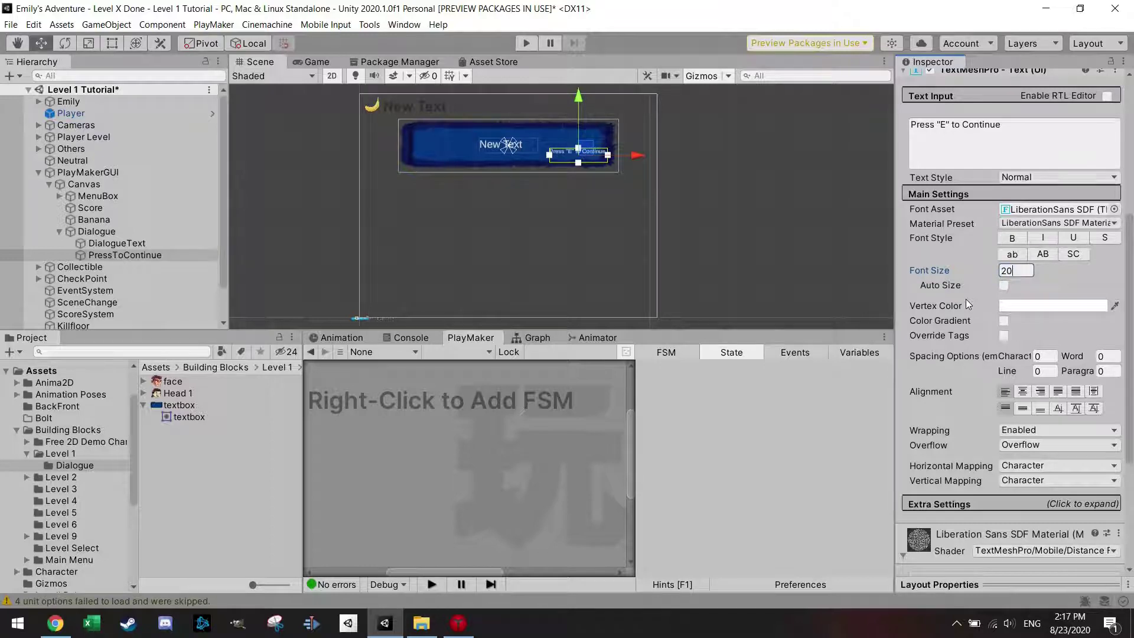
text(4)
drag(549, 155, 575, 157)
Check the prompt in the Game view, make the PressToContinue text bold and italic, and refit its frame around the line.
click(315, 62)
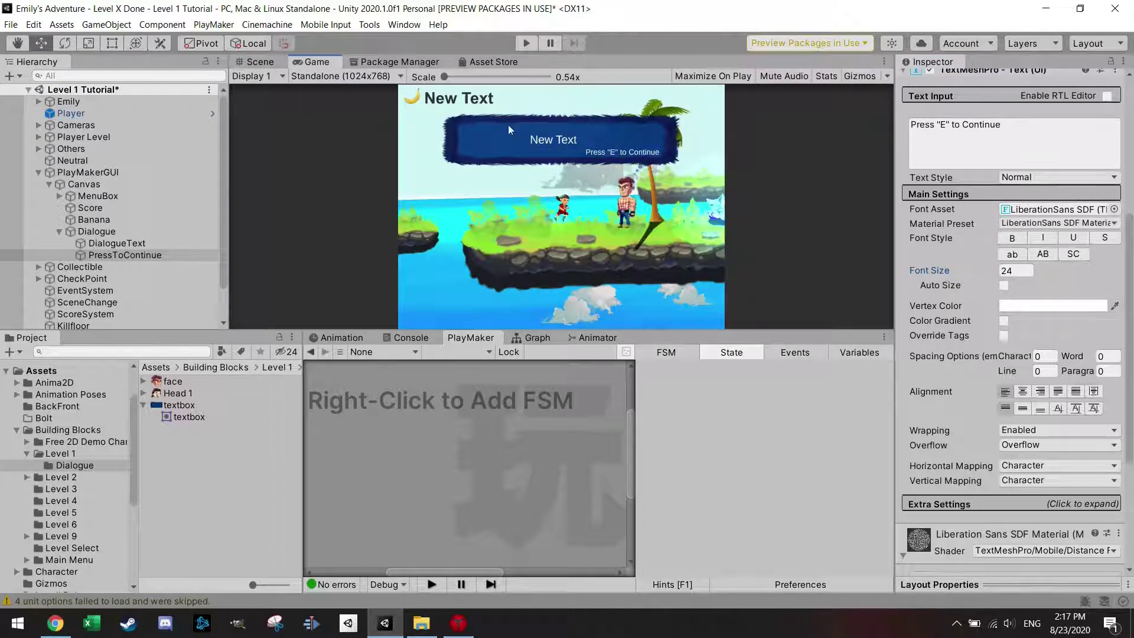
click(268, 60)
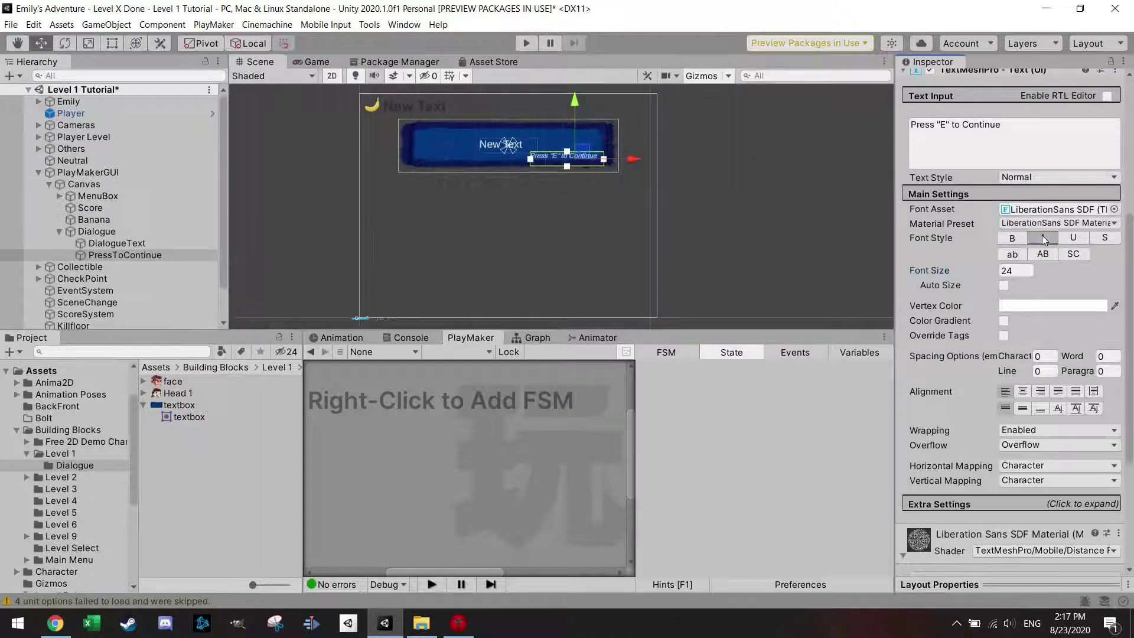
click(1017, 238)
drag(530, 159, 565, 163)
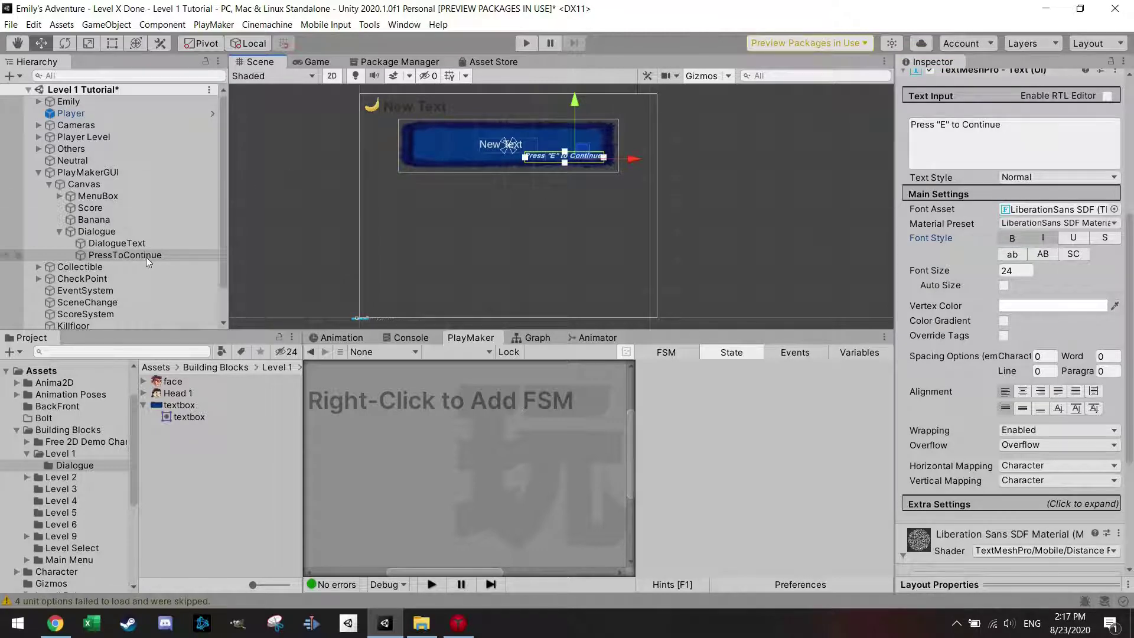
Move DialogueText to the upper left area of the text box.
click(125, 244)
drag(516, 140, 478, 133)
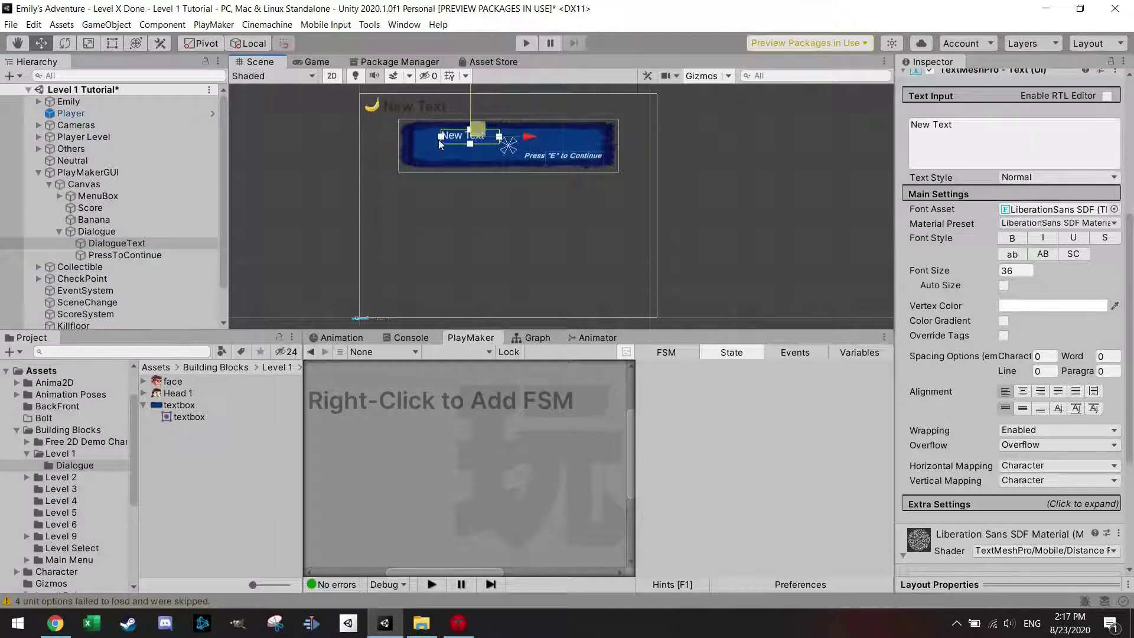
click(144, 256)
click(137, 243)
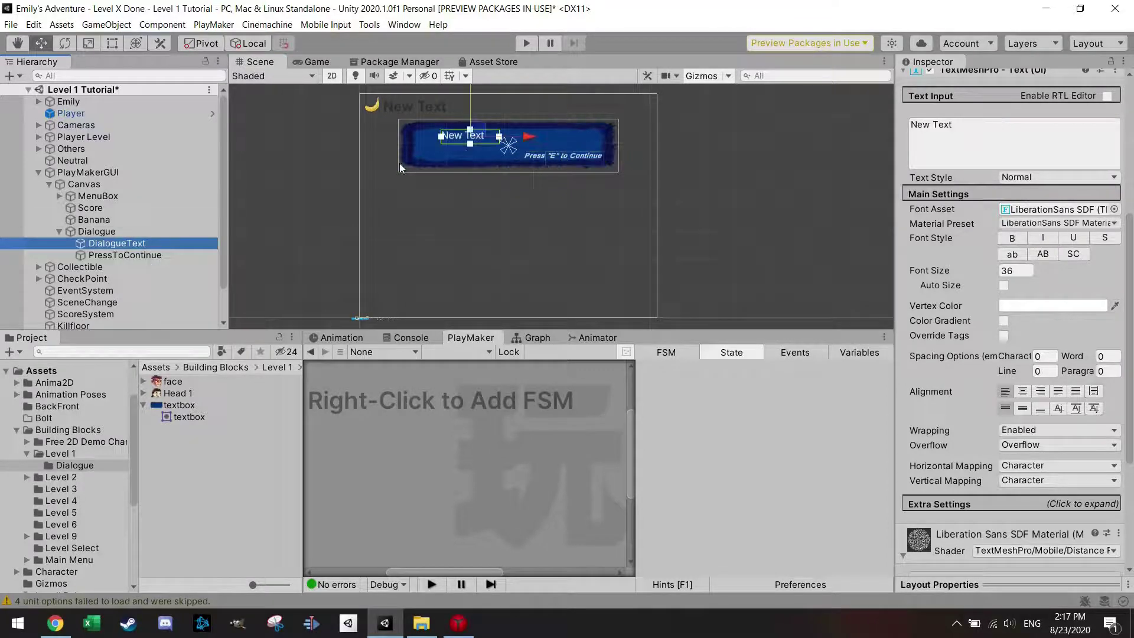
Set the DialogueText font size to 24 and make it bold.
click(1005, 273)
text(2)
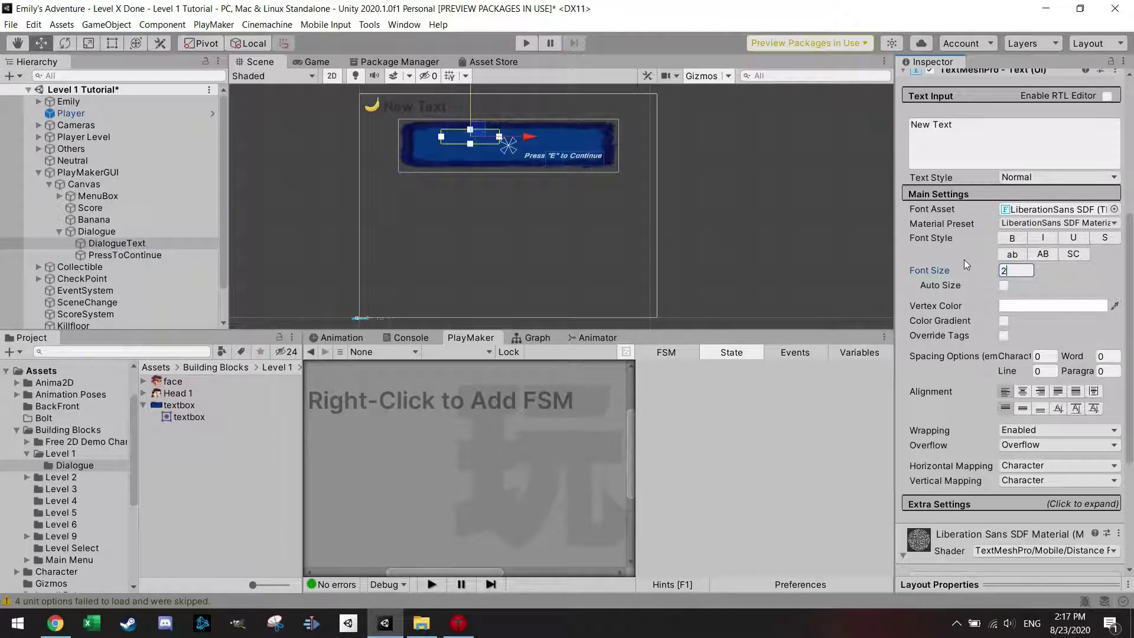
text(4)
click(1012, 238)
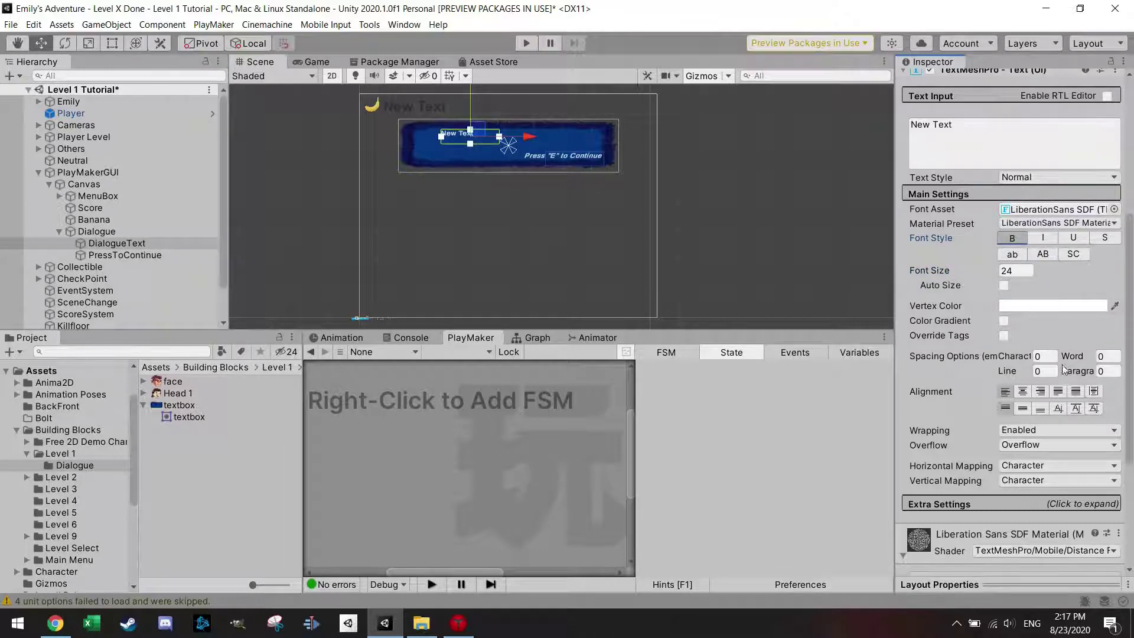
Stretch the DialogueText frame to the text box's right side and extend it down to just above the continue prompt.
drag(499, 137, 605, 142)
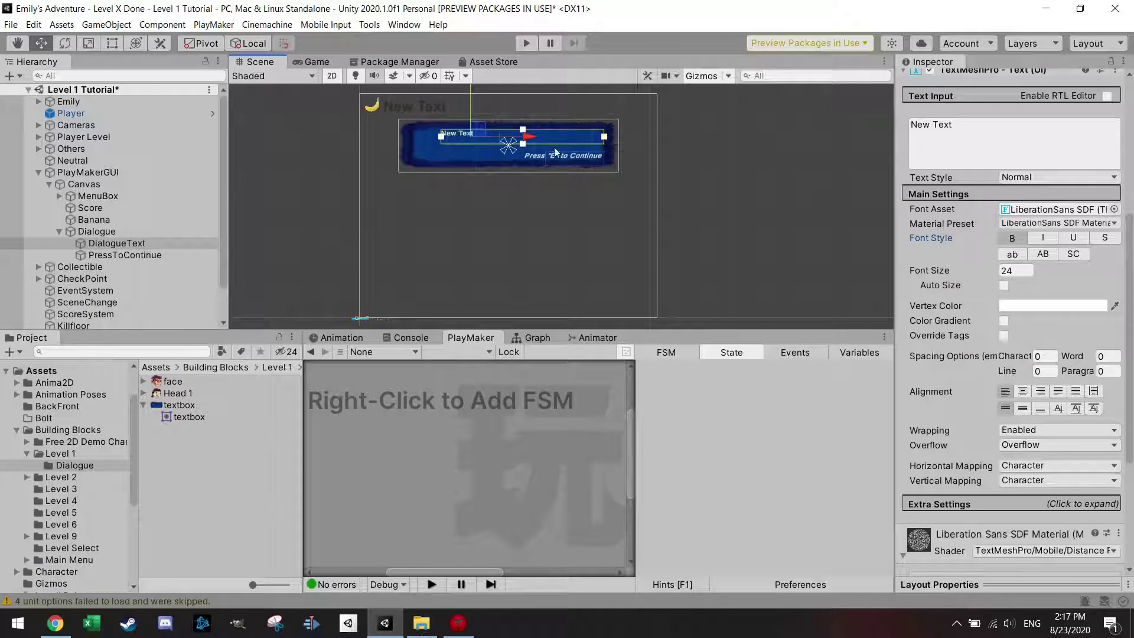
mouse_move(523, 145)
mouse_down()
mouse_move(521, 154)
mouse_move(500, 144)
mouse_move(511, 150)
mouse_up()
key(t)
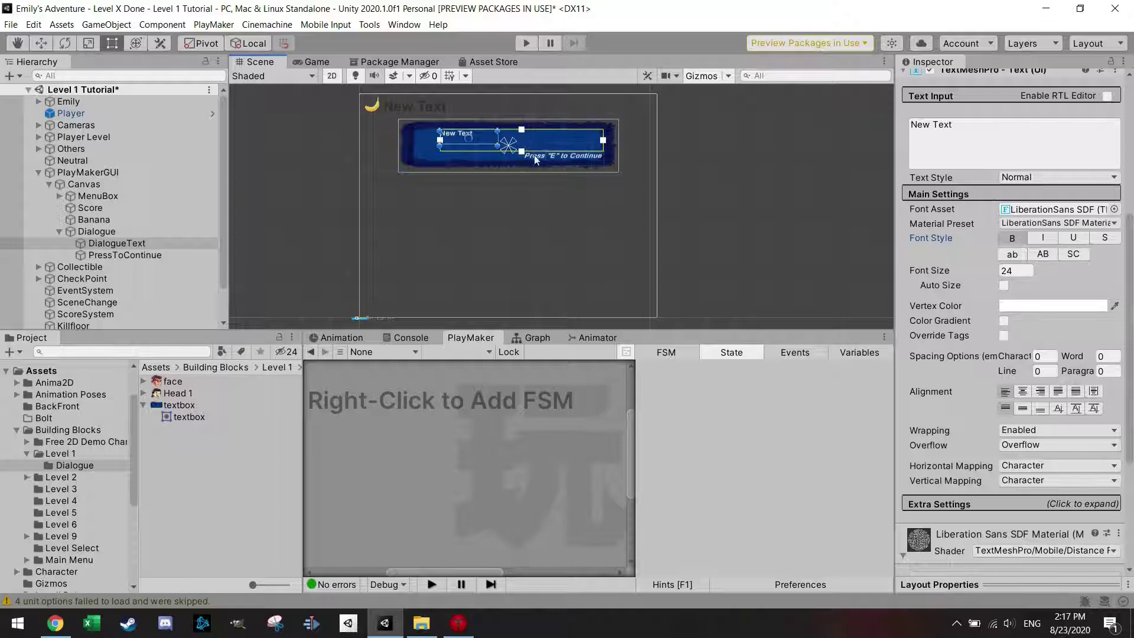
Try a long run of filler text in DialogueText to test how it wraps within its frame.
click(945, 139)
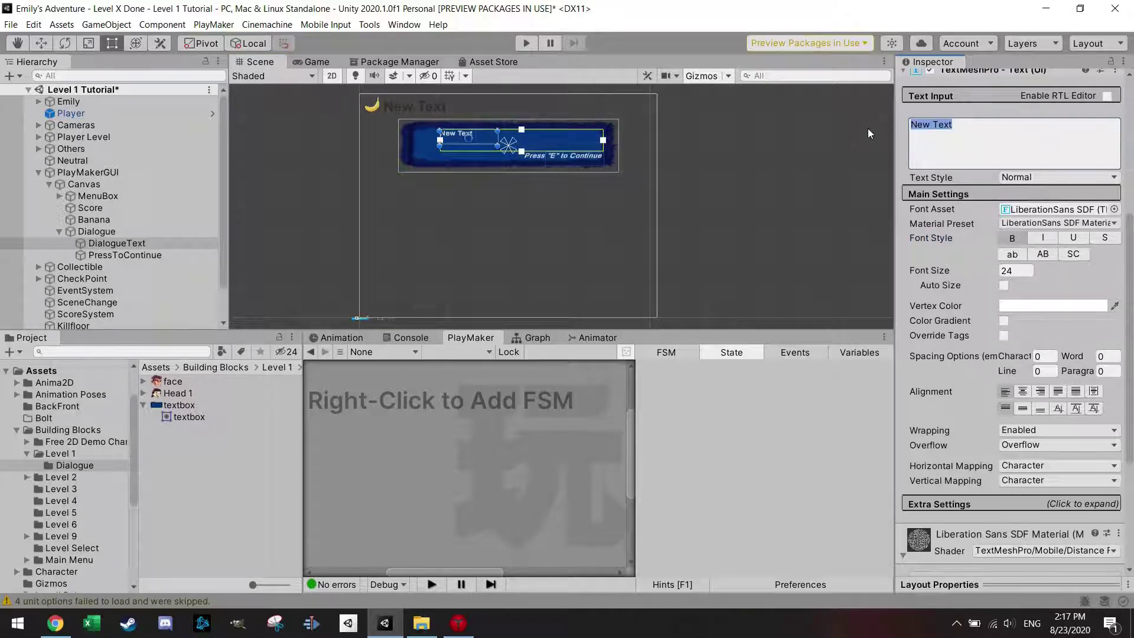
text(Test test weawokd[ka[kdwo[kd[opoakwo[kd)
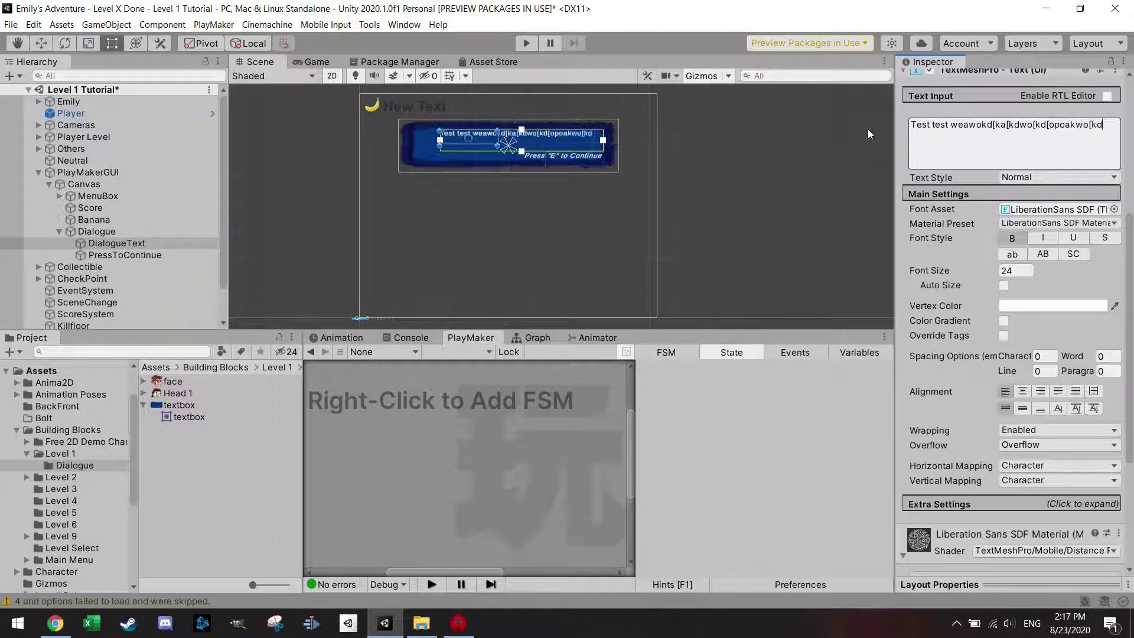
text([oak[k[)
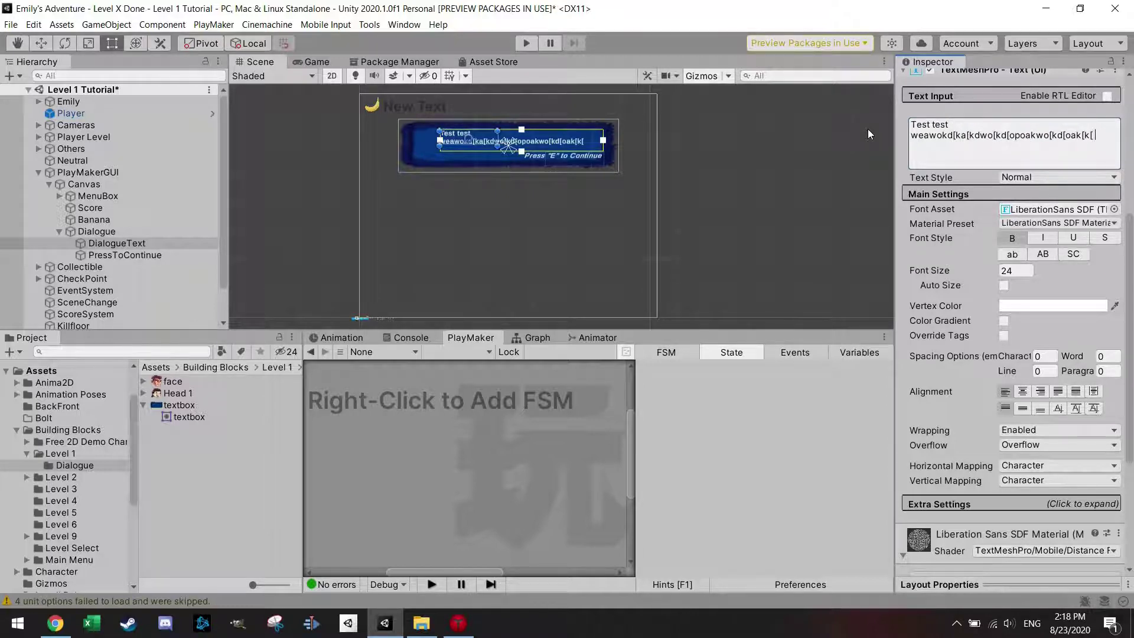
Replace the filler content of DialogueText with the single word "Text".
key(BackSpace)
key(BackSpace)
key(BackSpace)
key(BackSpace)
key(BackSpace)
key(BackSpace)
key(BackSpace)
key(BackSpace)
key(BackSpace)
key(BackSpace)
key(BackSpace)
key(BackSpace)
key(BackSpace)
key(BackSpace)
key(BackSpace)
key(BackSpace)
key(BackSpace)
key(BackSpace)
key(BackSpace)
key(BackSpace)
key(BackSpace)
key(BackSpace)
key(BackSpace)
key(BackSpace)
key(BackSpace)
key(BackSpace)
text(xt)
Pull the left edge of the DialogueText frame slightly inward.
scroll(437, 142, up, 3)
drag(444, 142, 449, 143)
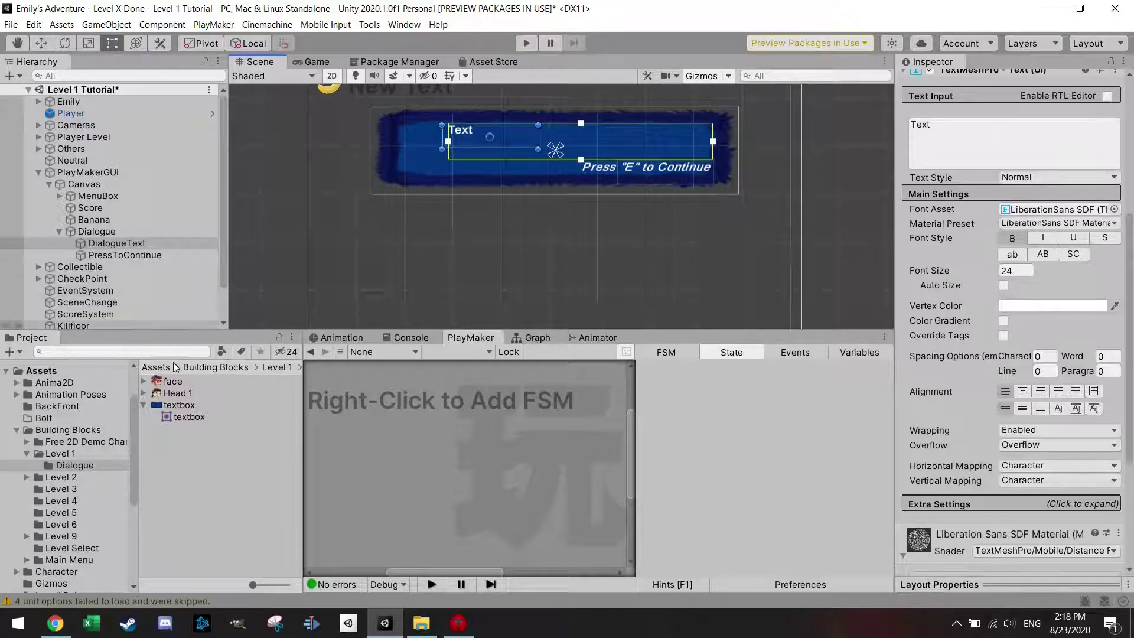
Add a new UI Image directly under the Canvas.
click(83, 231)
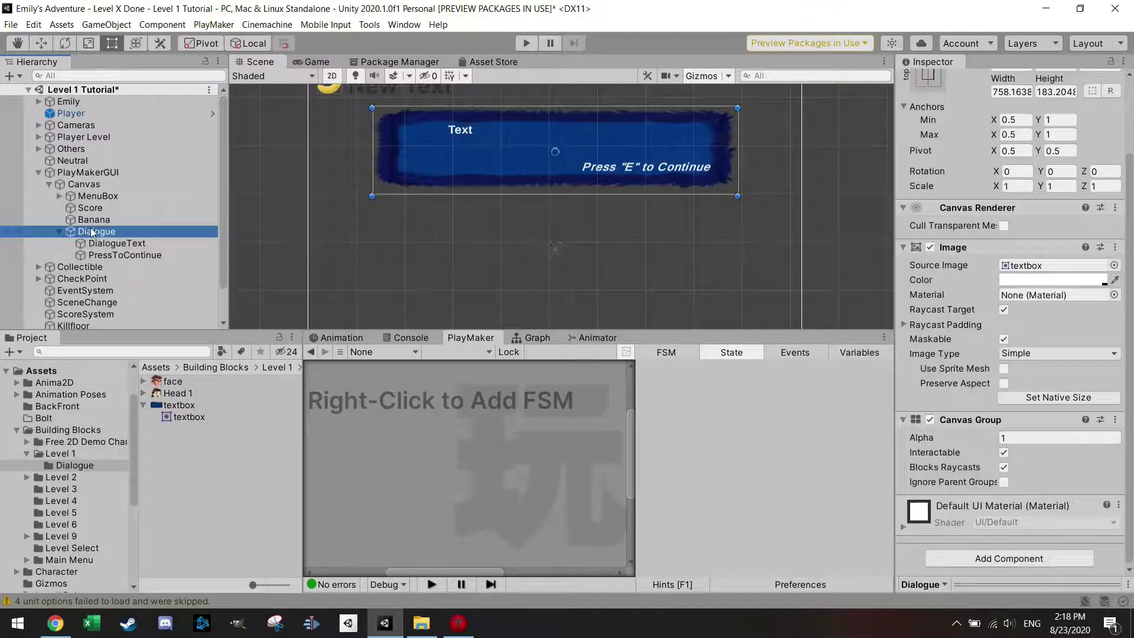
click(89, 186)
right_click(89, 187)
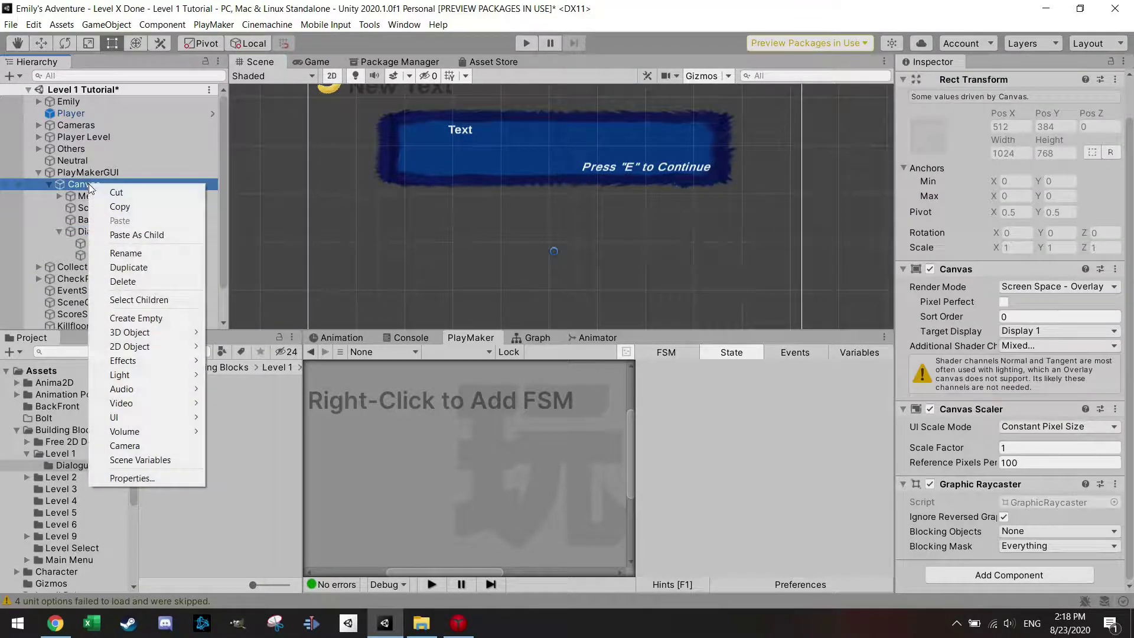
mouse_move(151, 350)
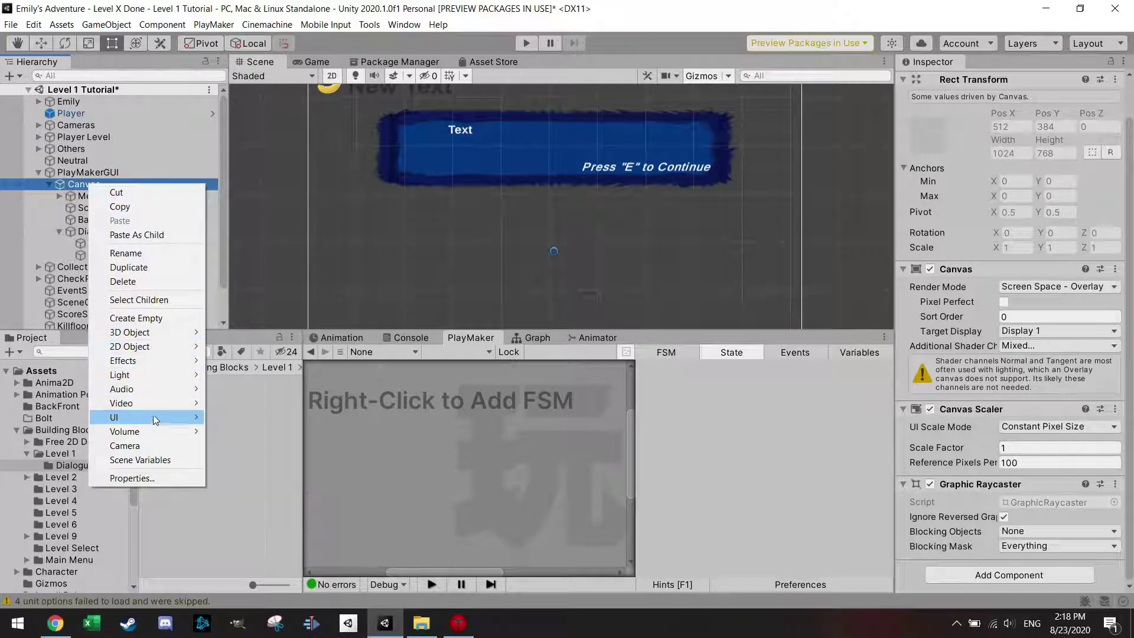
mouse_move(153, 416)
click(267, 228)
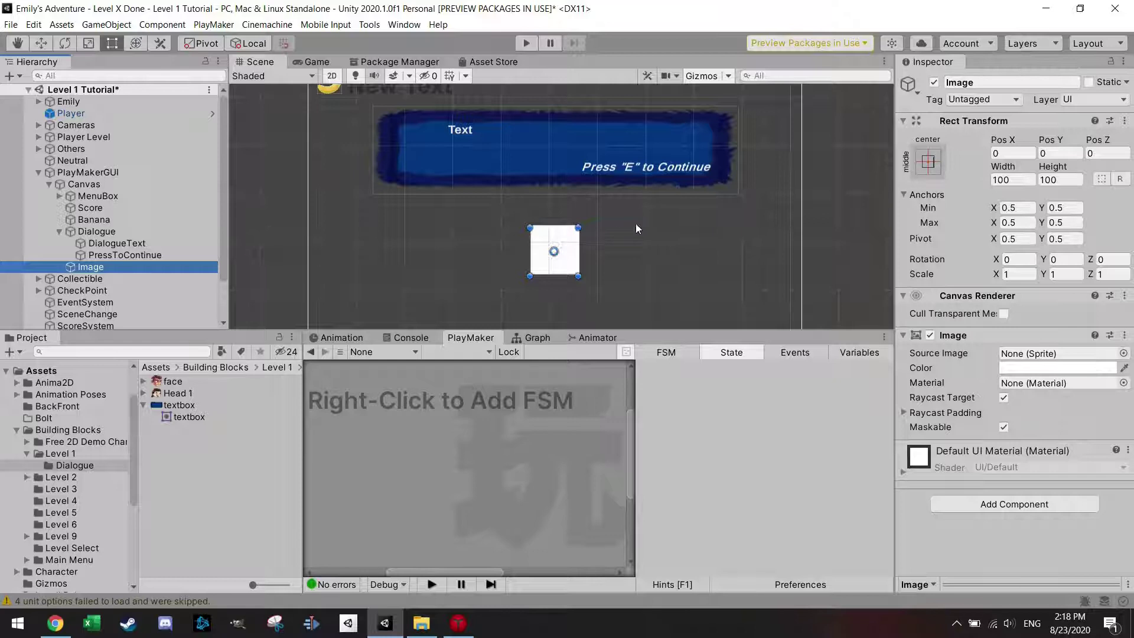
Move the new Image into the text box just before the dialogue text, at X about -271, and anchor it top-center.
click(41, 43)
drag(562, 248, 431, 144)
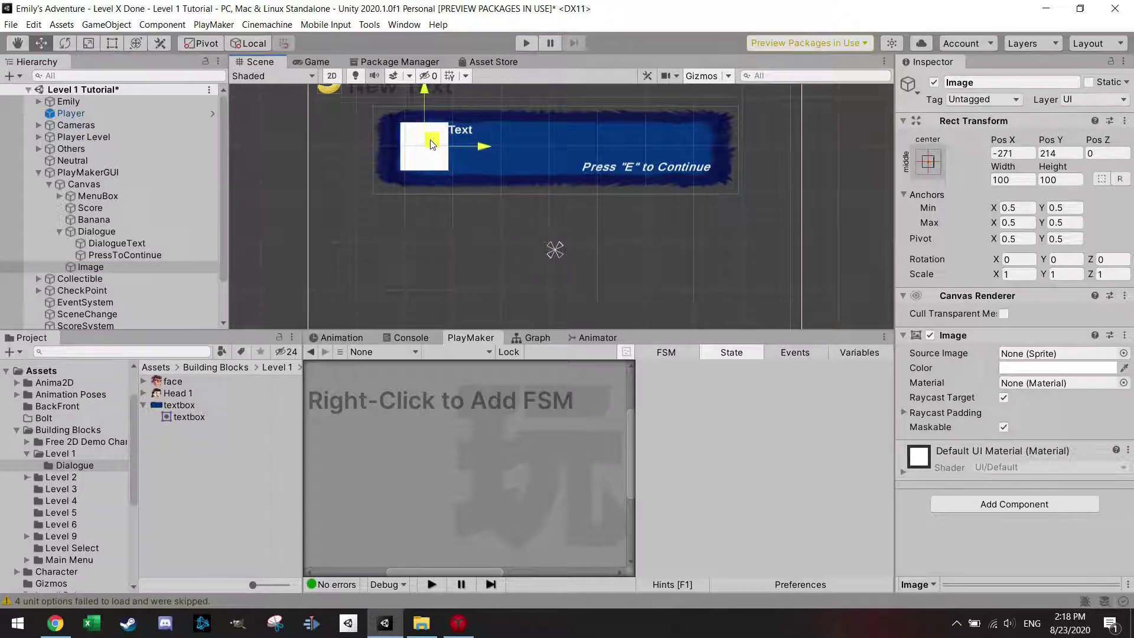
click(928, 163)
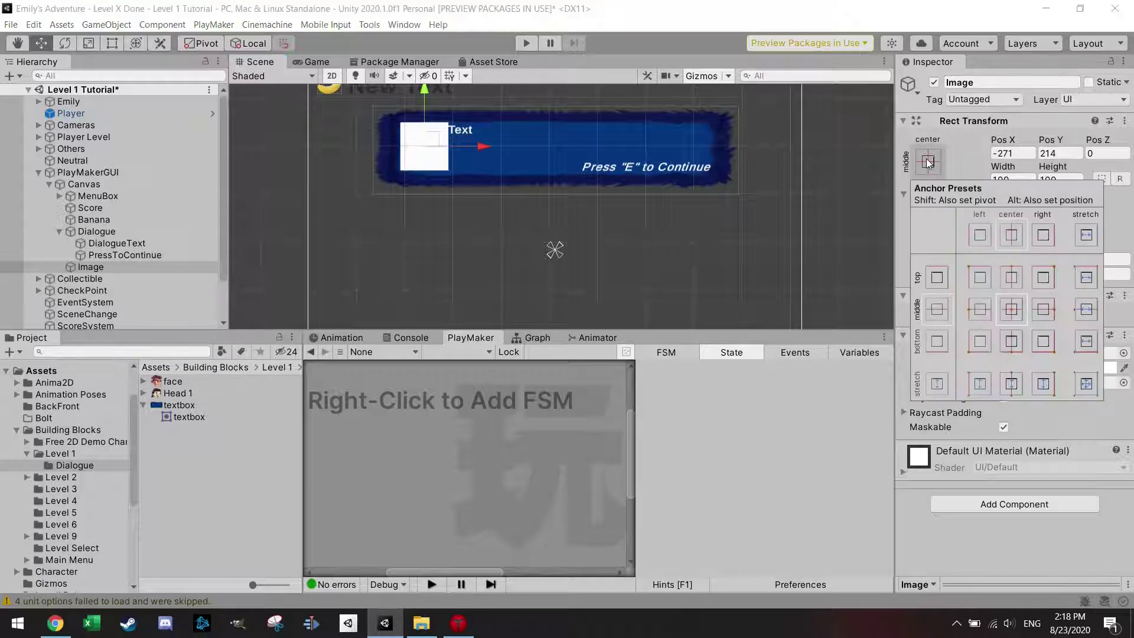
click(1017, 274)
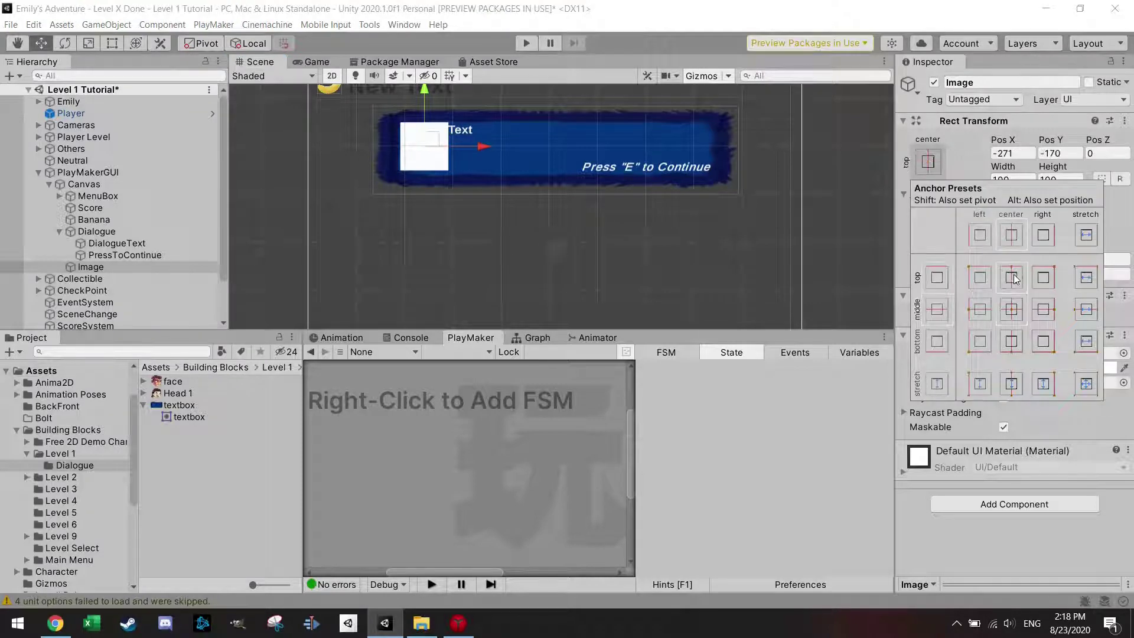
click(860, 431)
Assign the Head 1 sprite as the Image's source image and rename the object Player.
drag(169, 399, 1045, 357)
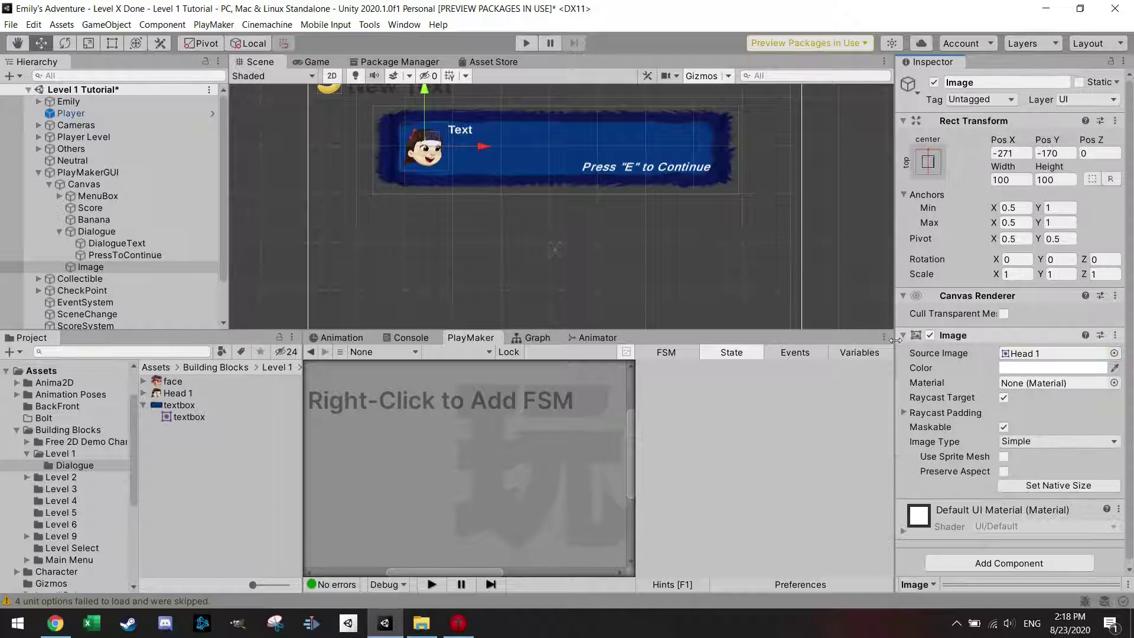
click(102, 268)
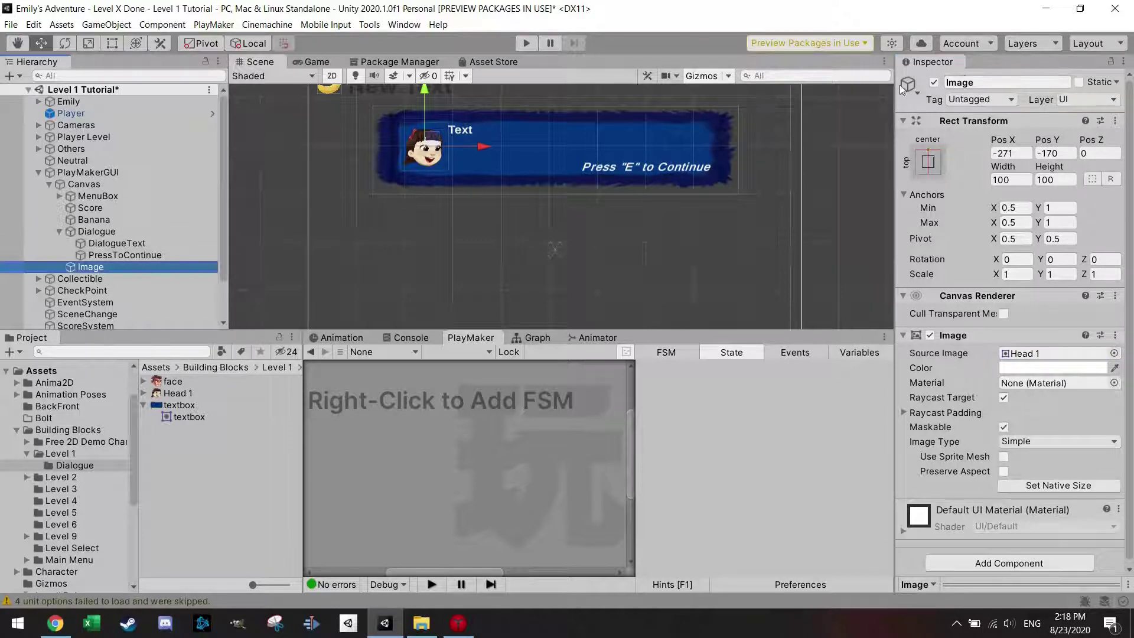
click(987, 82)
text(Player)
key(Return)
Duplicate the Player portrait under the Canvas and give the copy the face sprite as its source image.
click(91, 267)
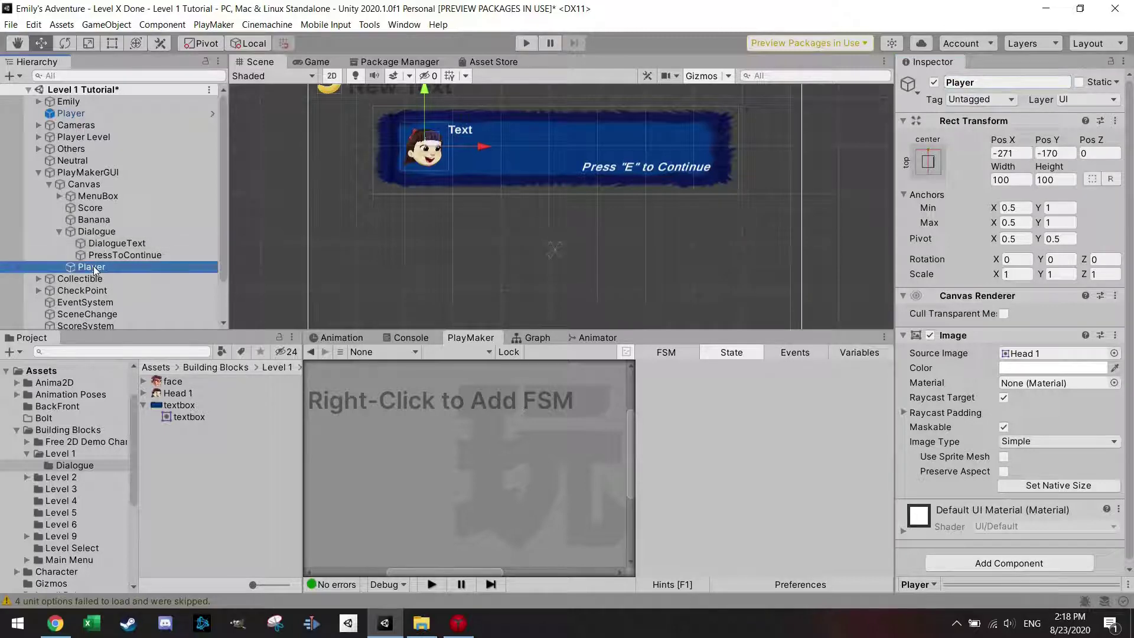
key(ctrl+d)
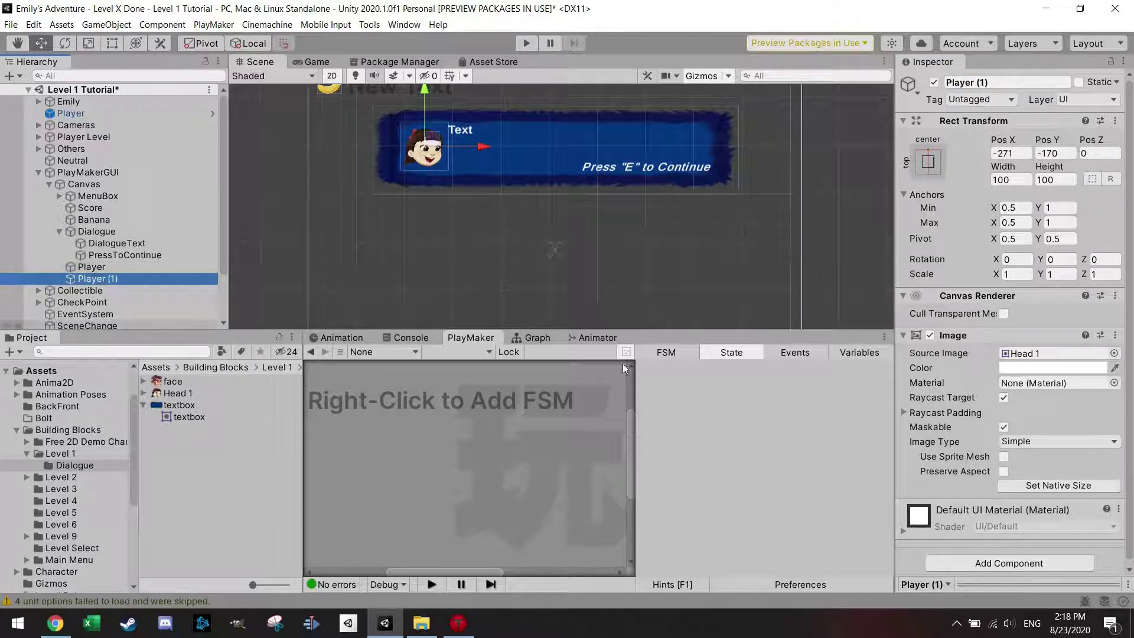
drag(170, 392, 1038, 359)
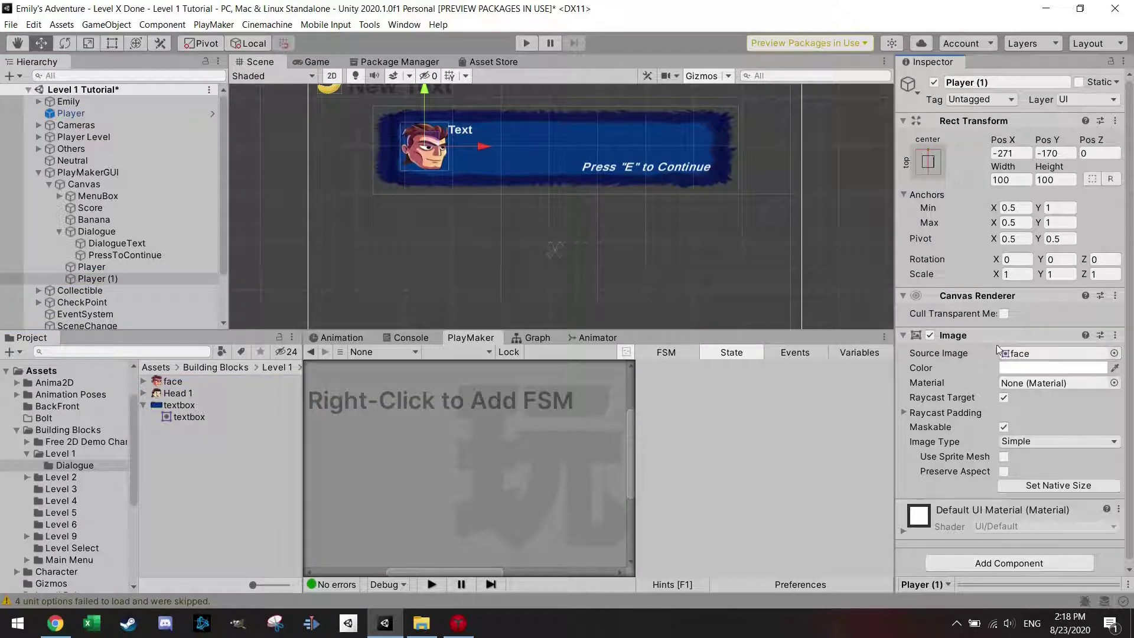
Nudge the duplicated portrait slightly and shrink it to about 85 by 85 so it fits inside the text box.
click(95, 267)
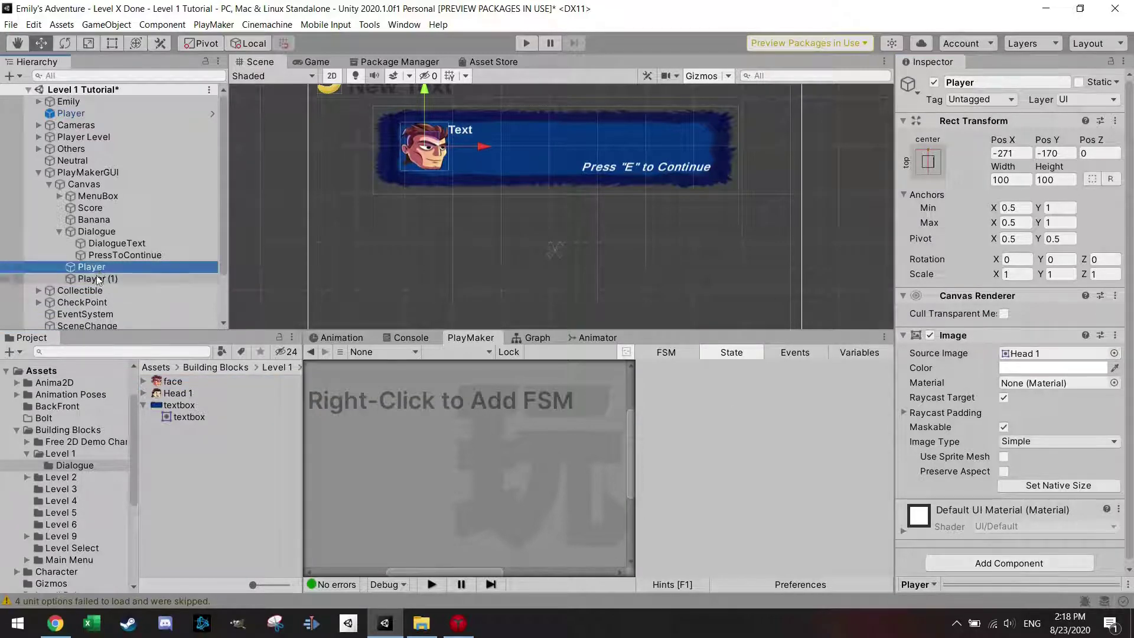
click(97, 278)
mouse_move(440, 144)
mouse_down()
mouse_move(434, 134)
mouse_move(462, 145)
mouse_move(433, 139)
mouse_up()
click(108, 267)
click(110, 278)
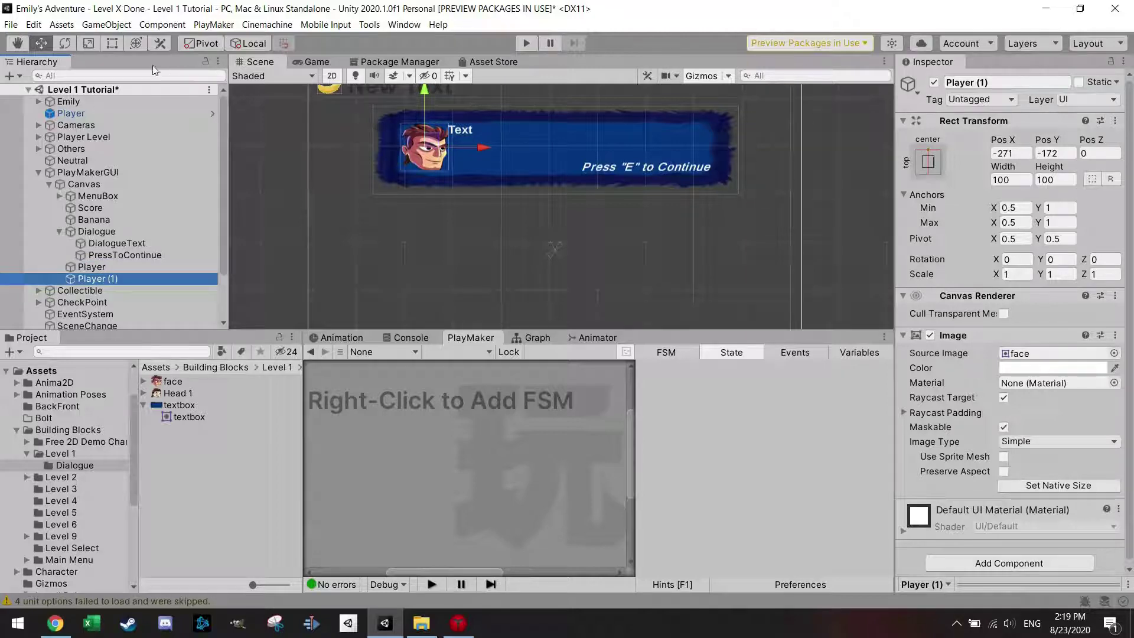
key(t)
drag(398, 125, 402, 128)
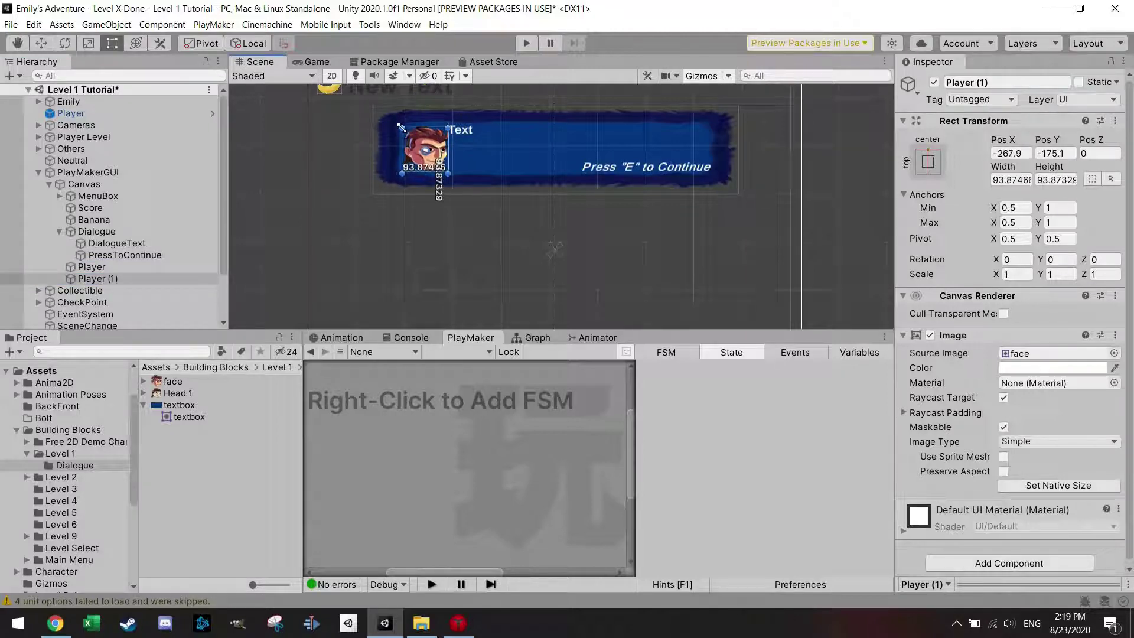
drag(446, 172, 441, 168)
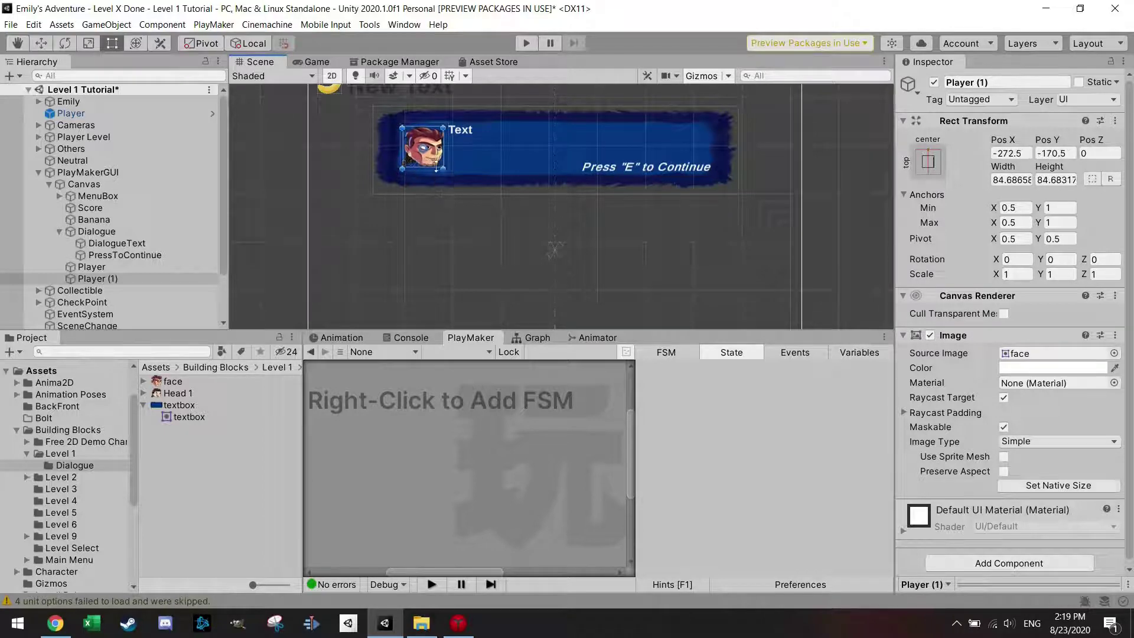
Rename the portrait that uses the Head 1 sprite to Emily.
click(101, 277)
click(998, 82)
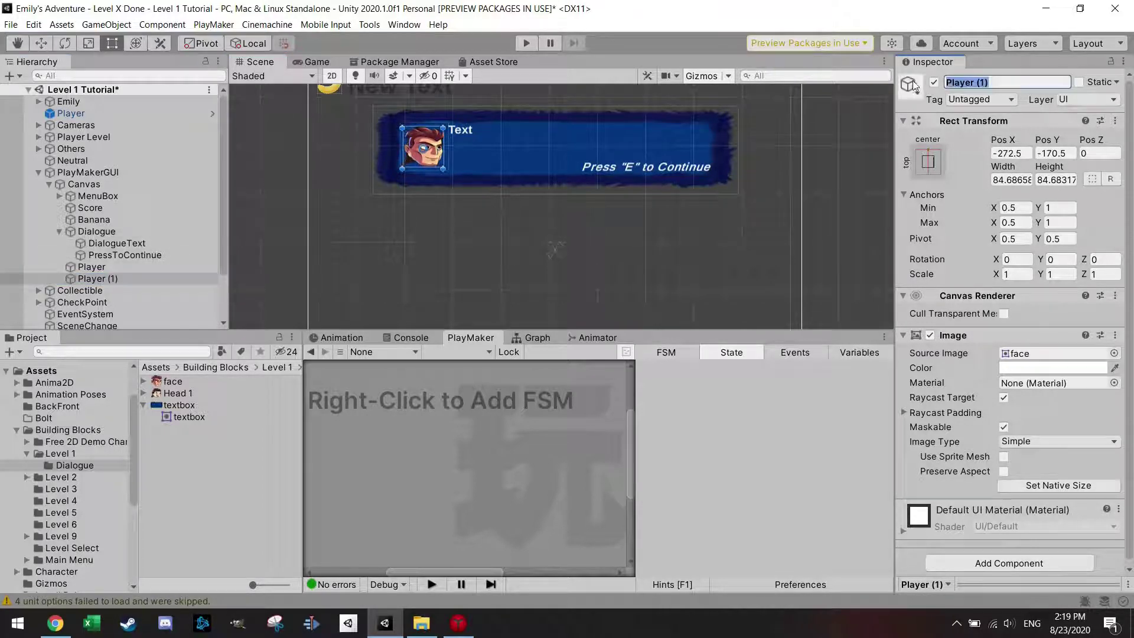
click(91, 266)
click(974, 82)
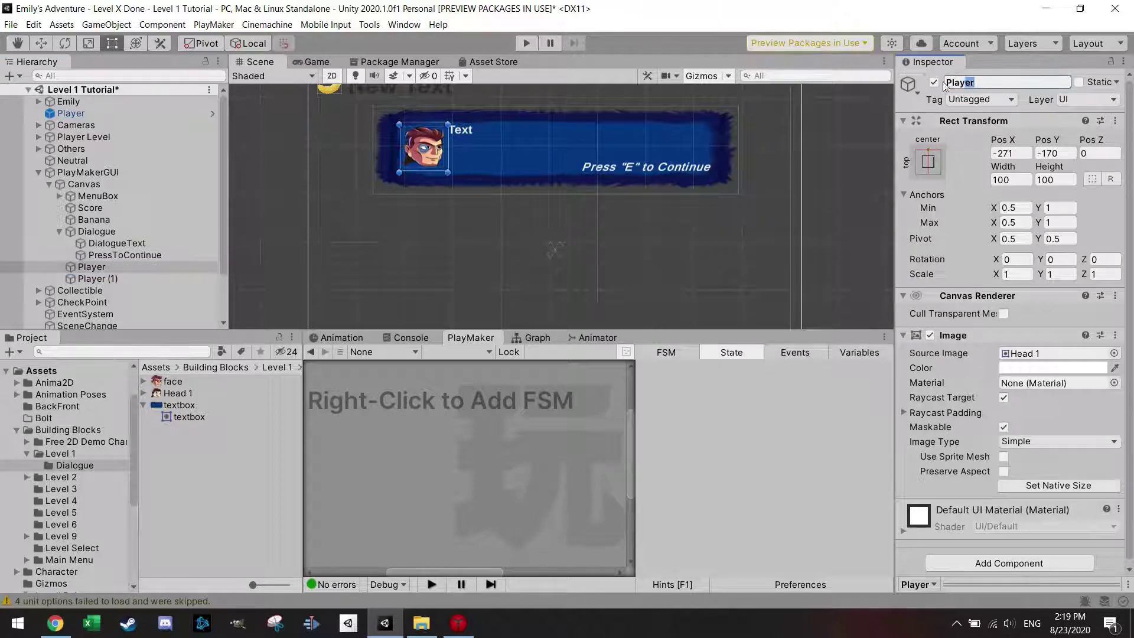
text(Emily)
key(Return)
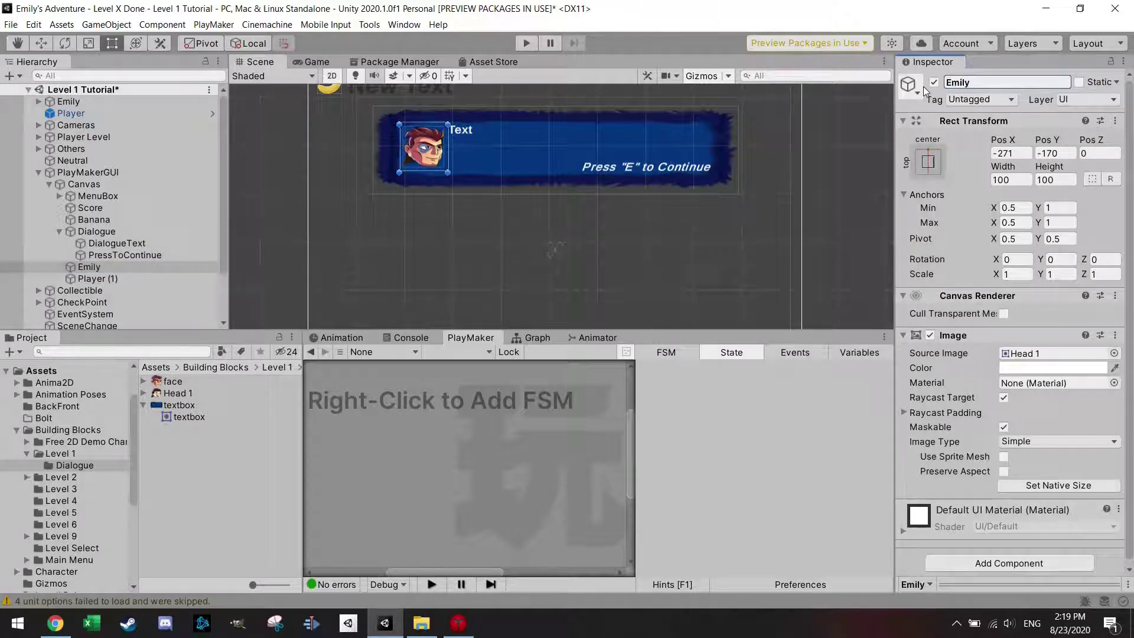
Rename the portrait that uses the face sprite to Dad.
click(144, 277)
click(954, 83)
text(Dad)
key(Return)
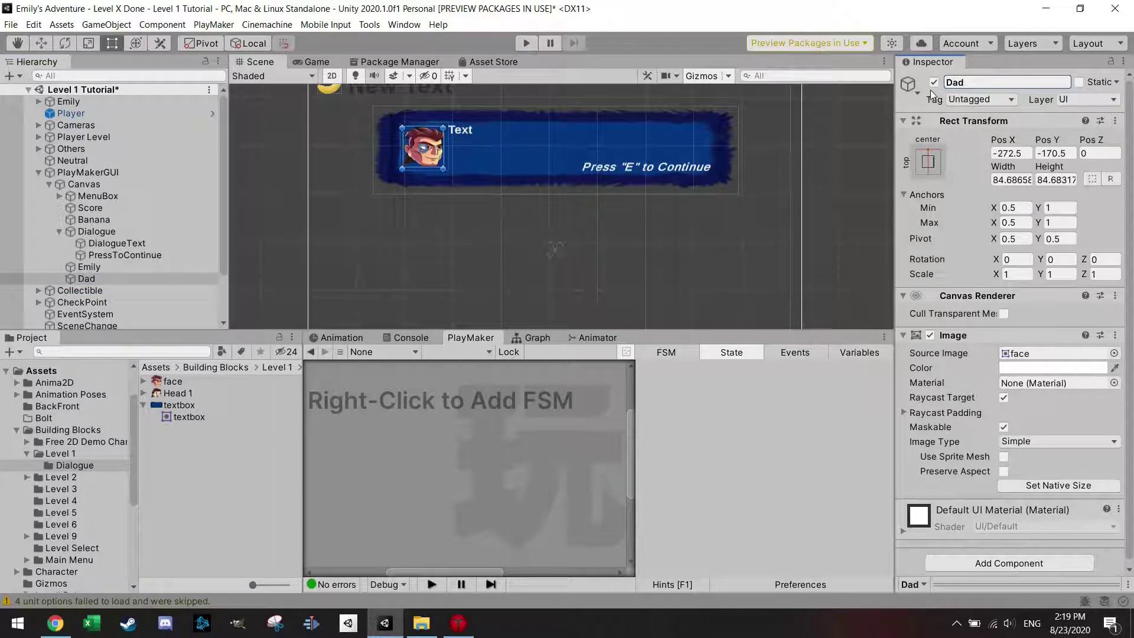
Add a Canvas Group component to both the Emily and Dad portraits.
click(91, 268)
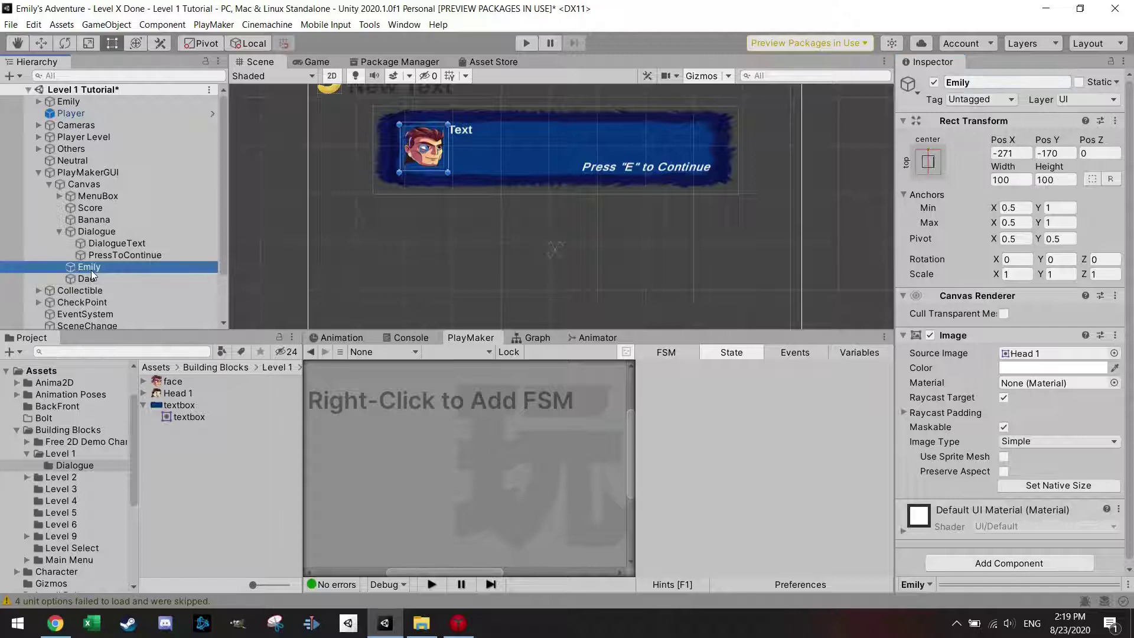
scroll(916, 310, down, 1)
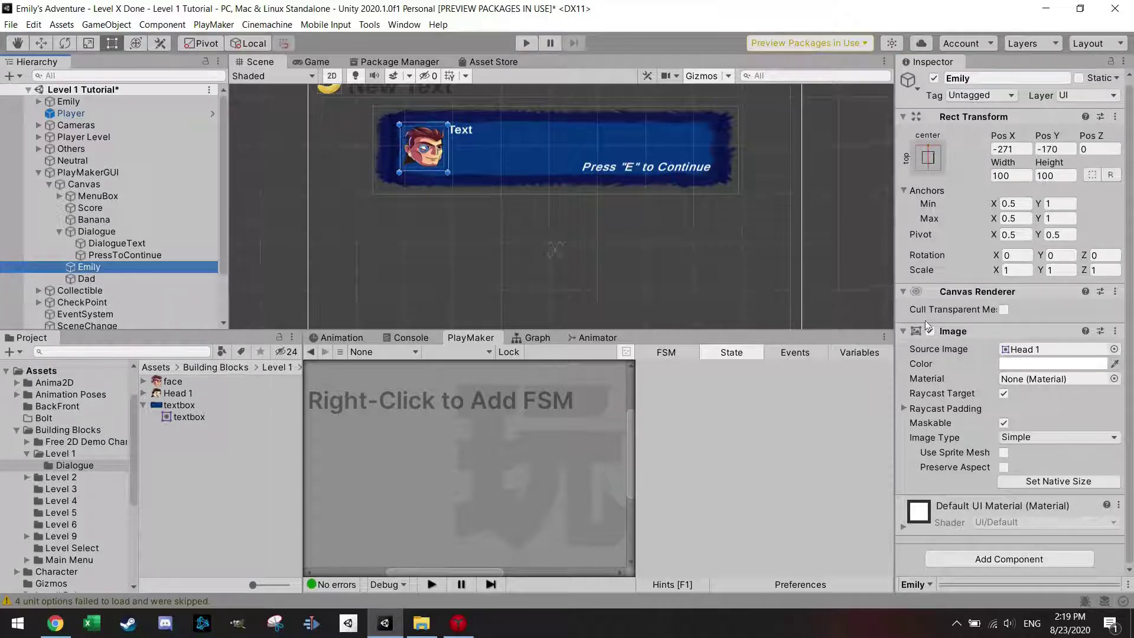
click(1008, 559)
click(1004, 436)
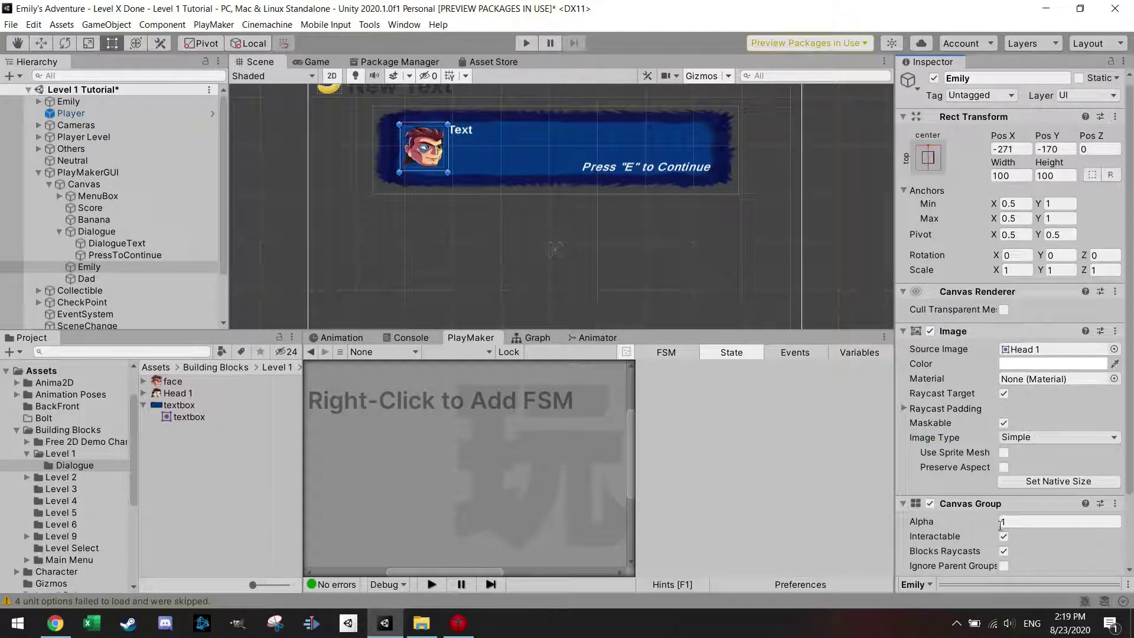
click(87, 278)
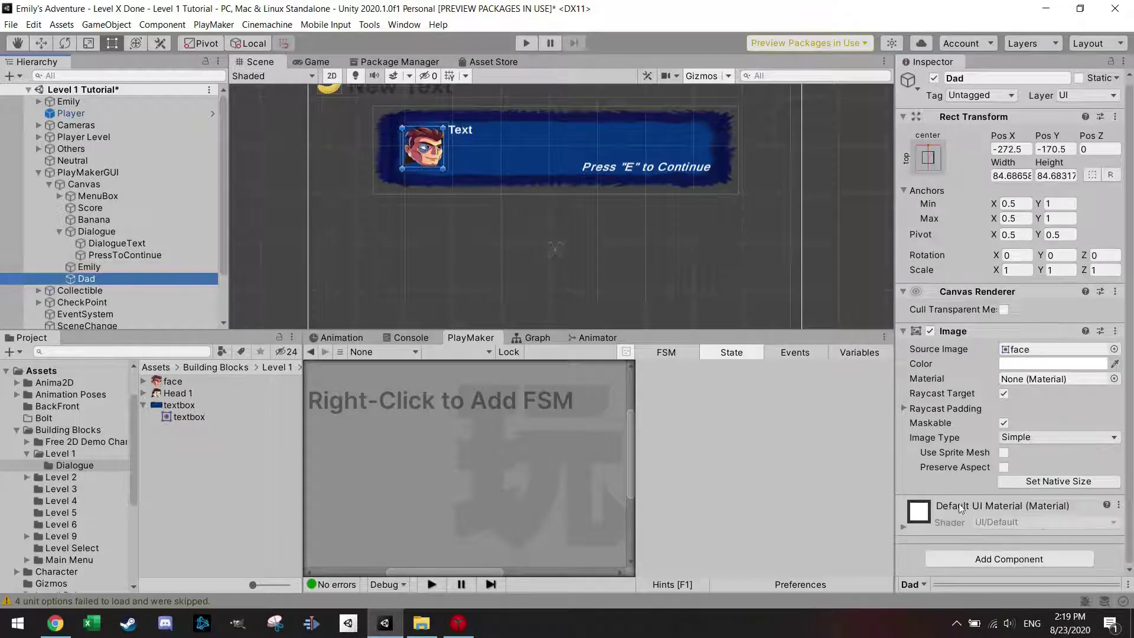
click(1008, 559)
click(998, 435)
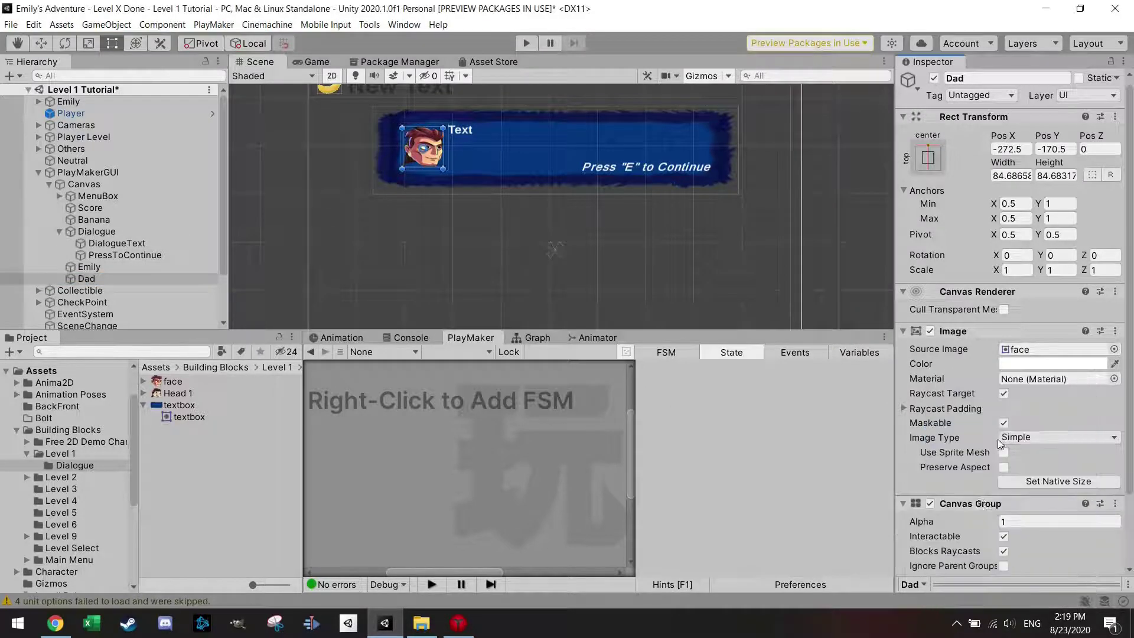
scroll(983, 505, down, 3)
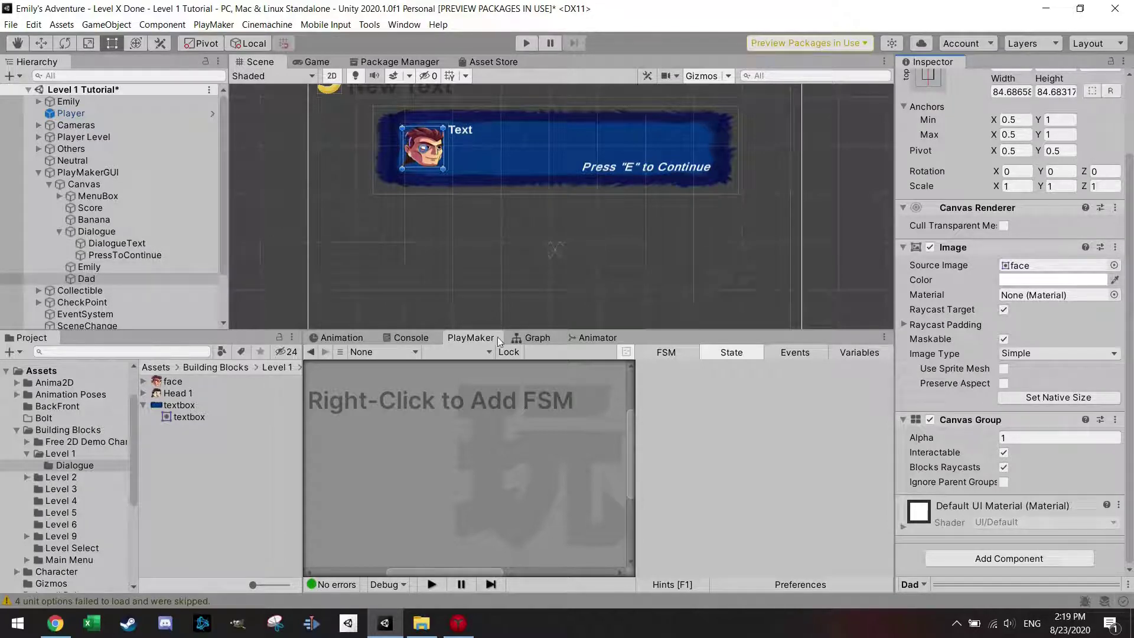
Set the Canvas Group alpha of the Dad and Emily portraits to 0.
click(85, 279)
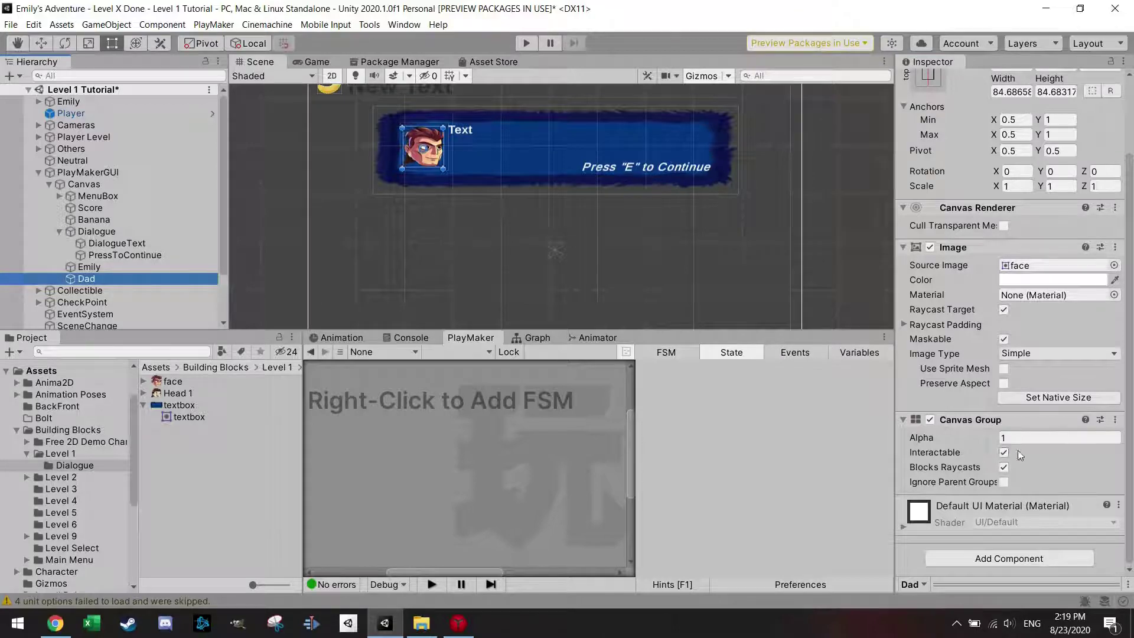
click(987, 440)
text(0)
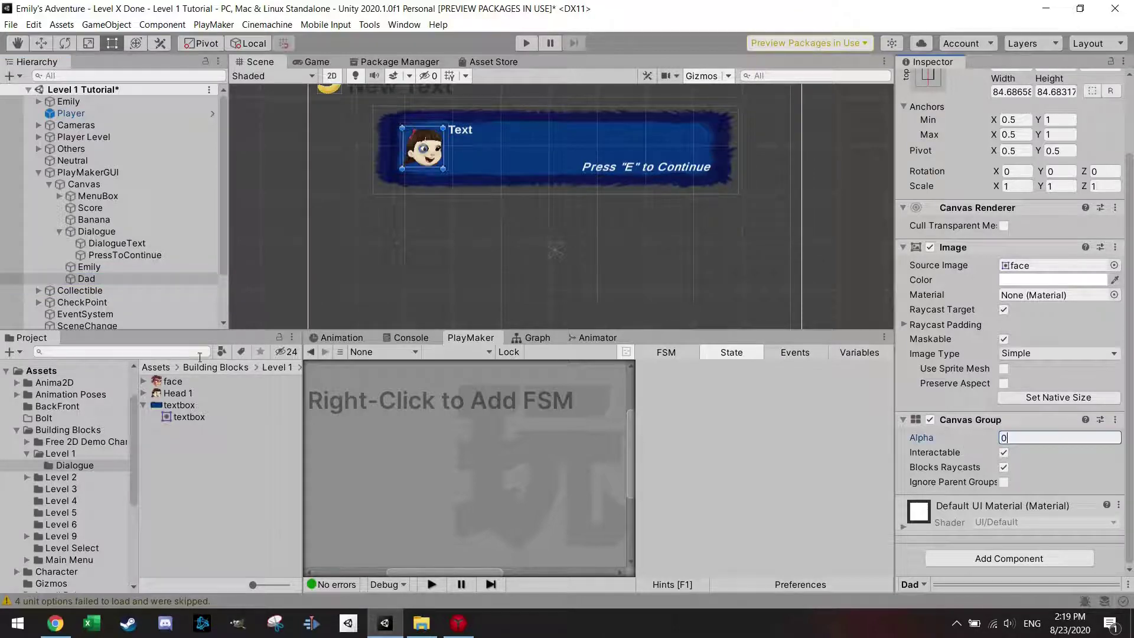
click(95, 268)
click(955, 436)
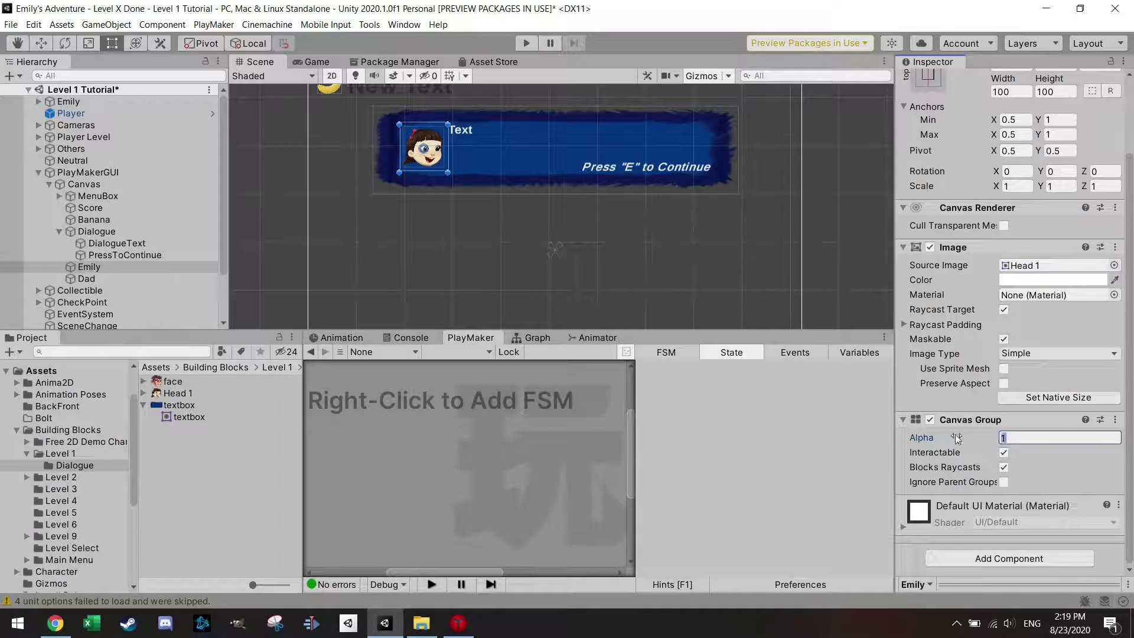
text(0)
Preview the Emily portrait in the Game view by setting its Canvas Group alpha to 1, and return it to 0.
click(322, 65)
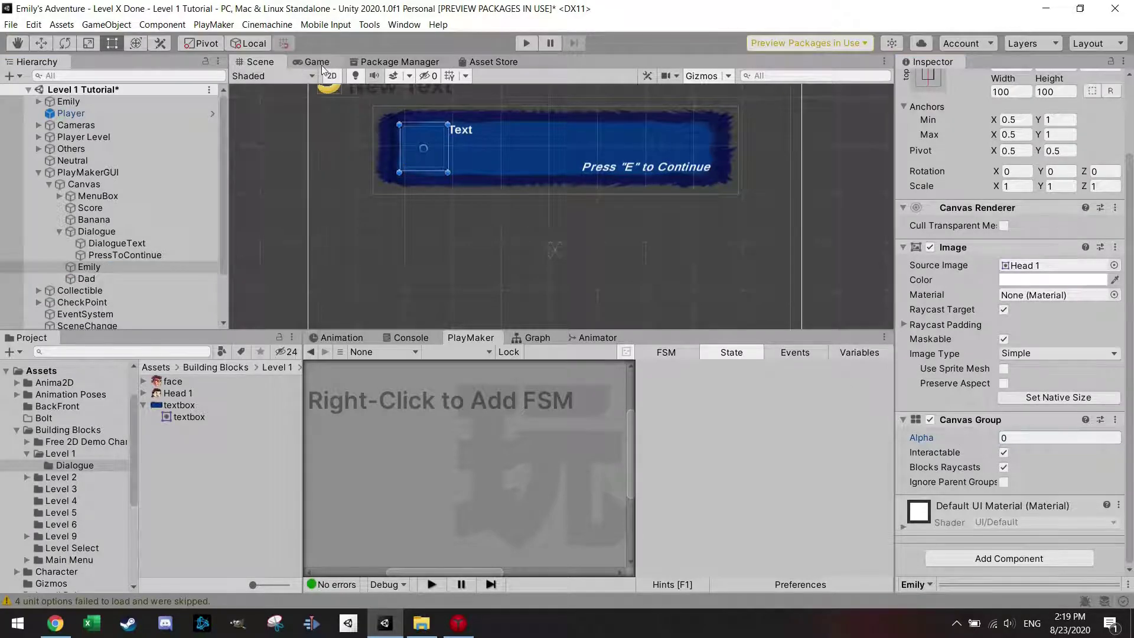
click(88, 267)
click(1040, 438)
text(1)
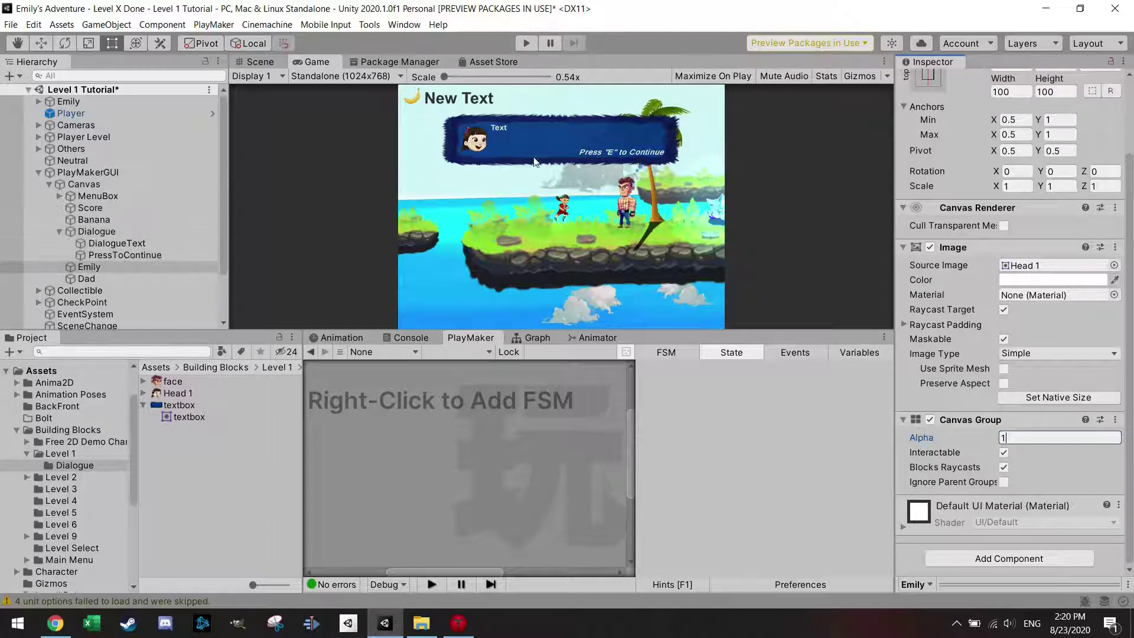
drag(952, 441, 591, 384)
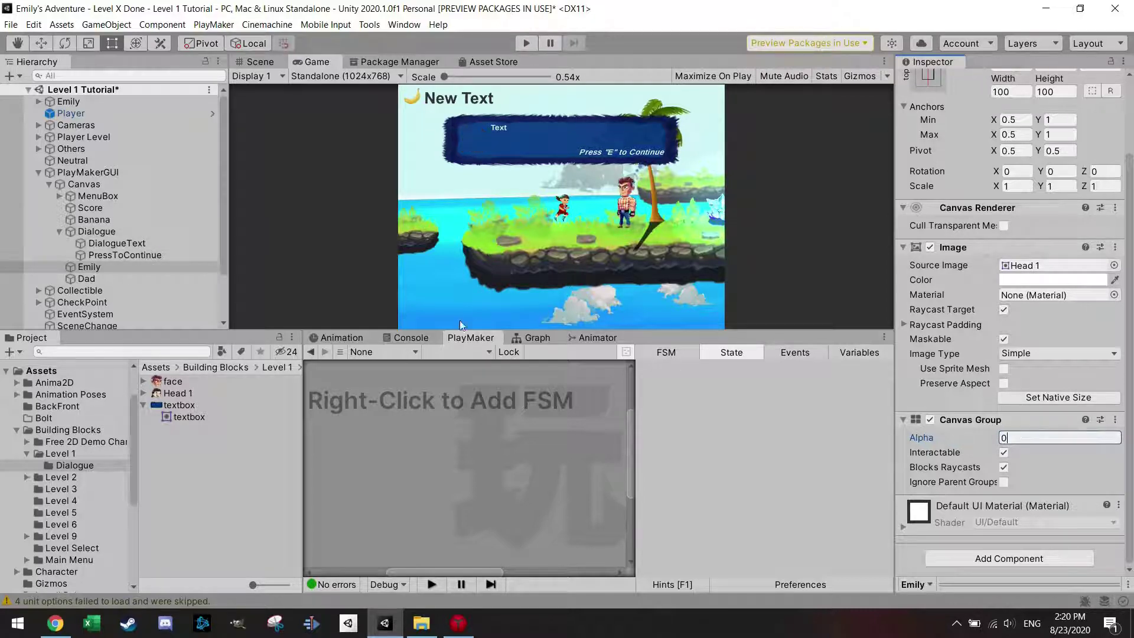
Set the Canvas Group alpha of the canvas's Dialogue text box to 0.
click(96, 232)
click(977, 437)
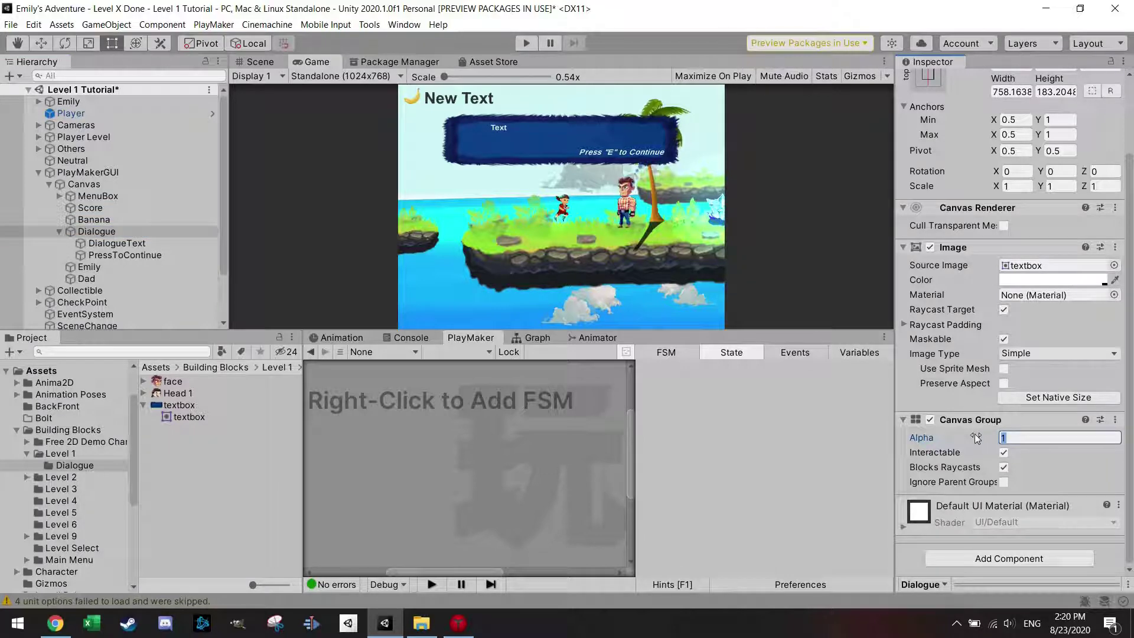
text(0)
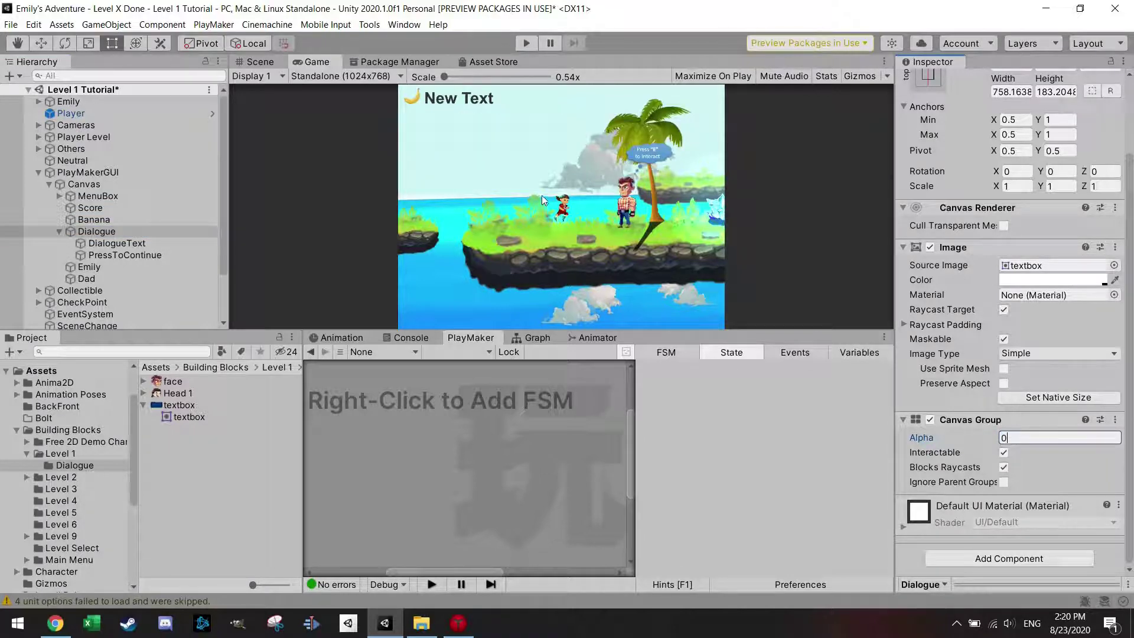
Open the Dialogue FSM of the Dialogue 1 object, shift the Conversation 1 state slightly closer to State 1, and leave Conversation 1 selected.
scroll(118, 267, down, 3)
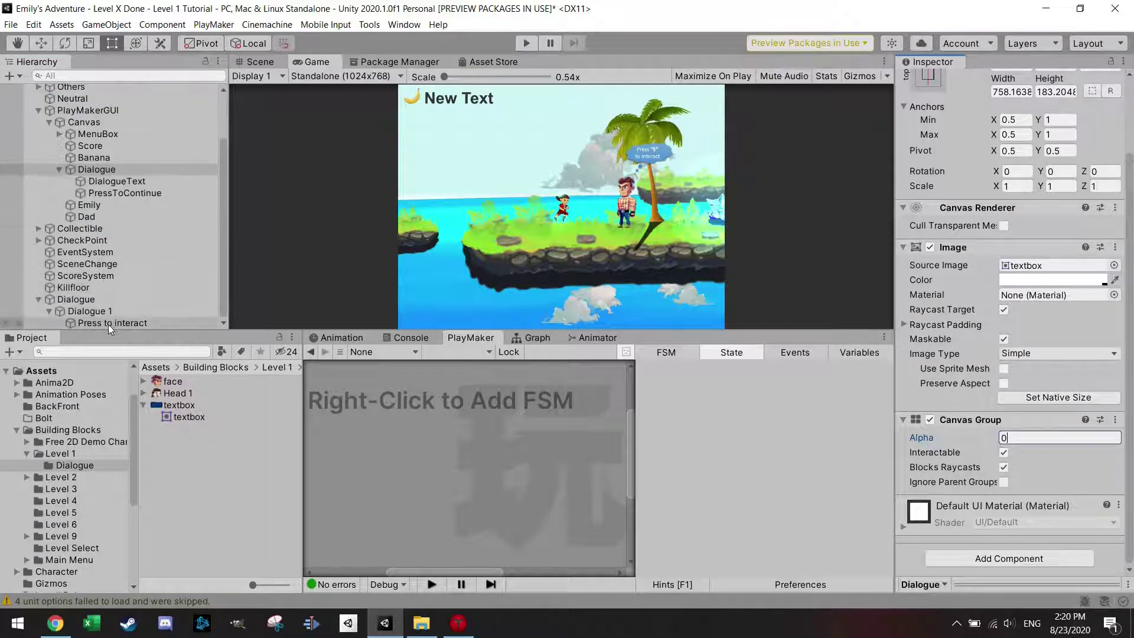
click(108, 324)
click(94, 312)
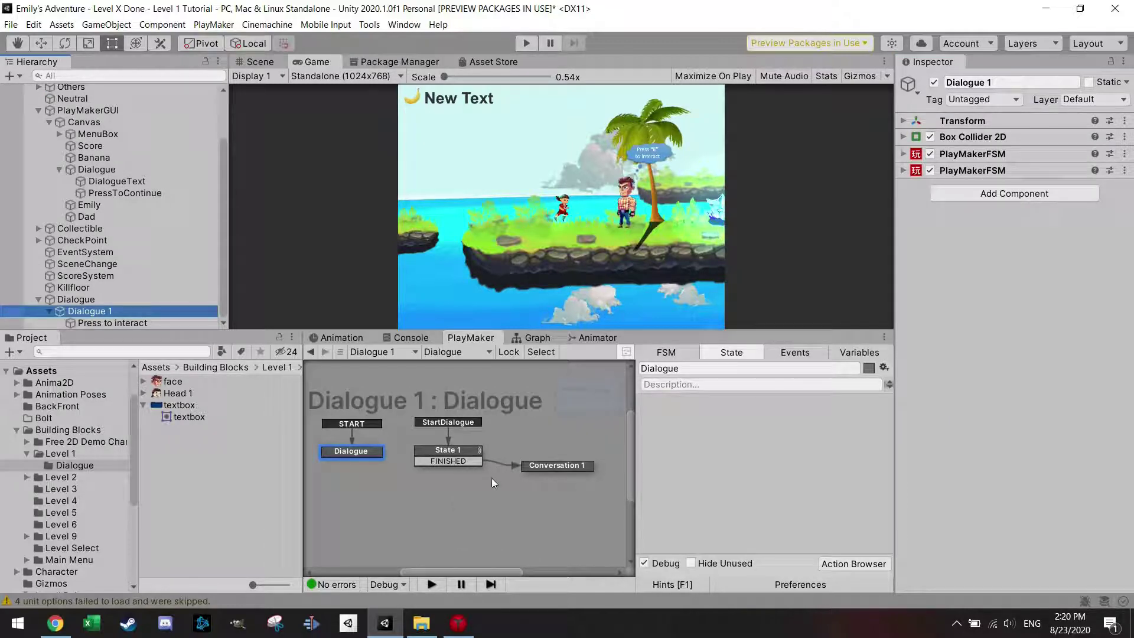
drag(551, 464, 539, 470)
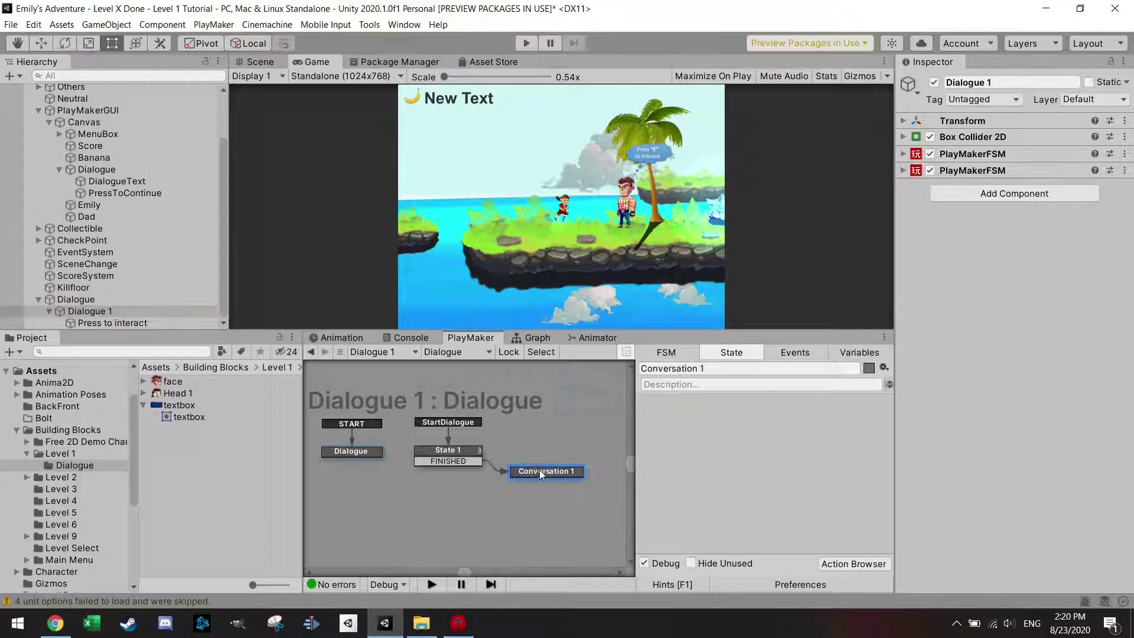
click(450, 454)
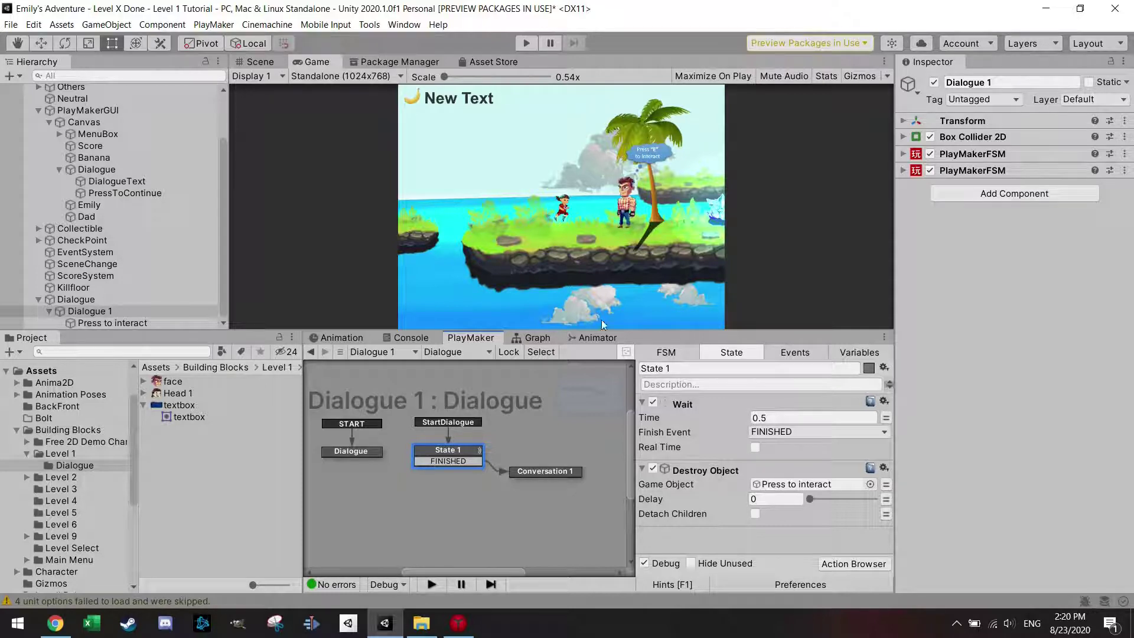
click(543, 471)
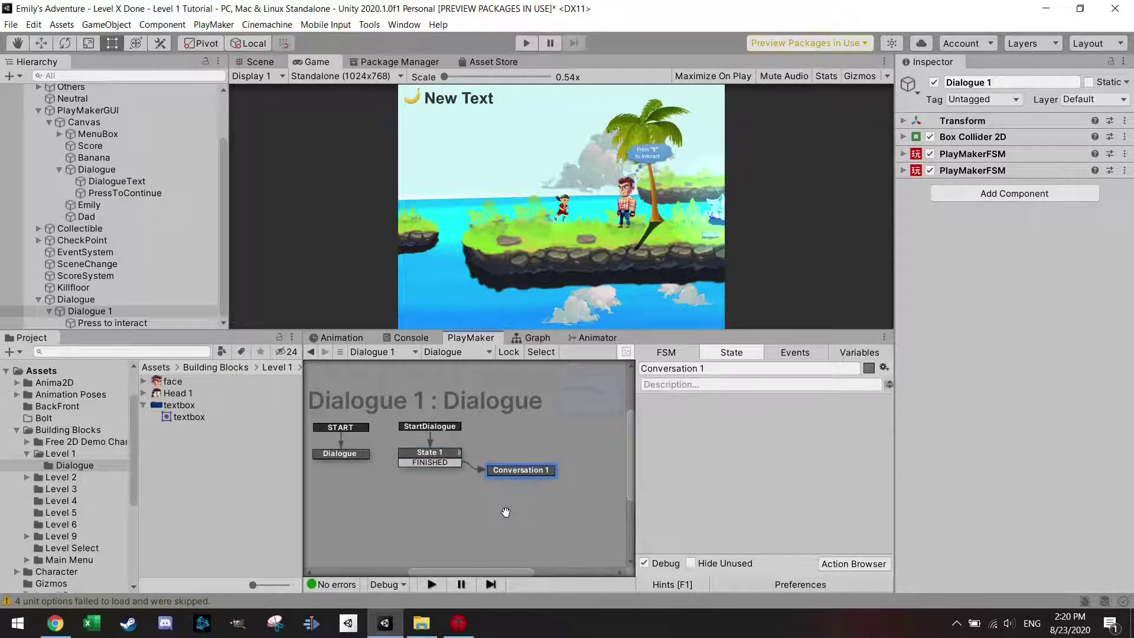
Move the Conversation 1 state slightly away from State 1 and add a UI Canvas Group Set Alpha action to it.
drag(545, 476, 553, 480)
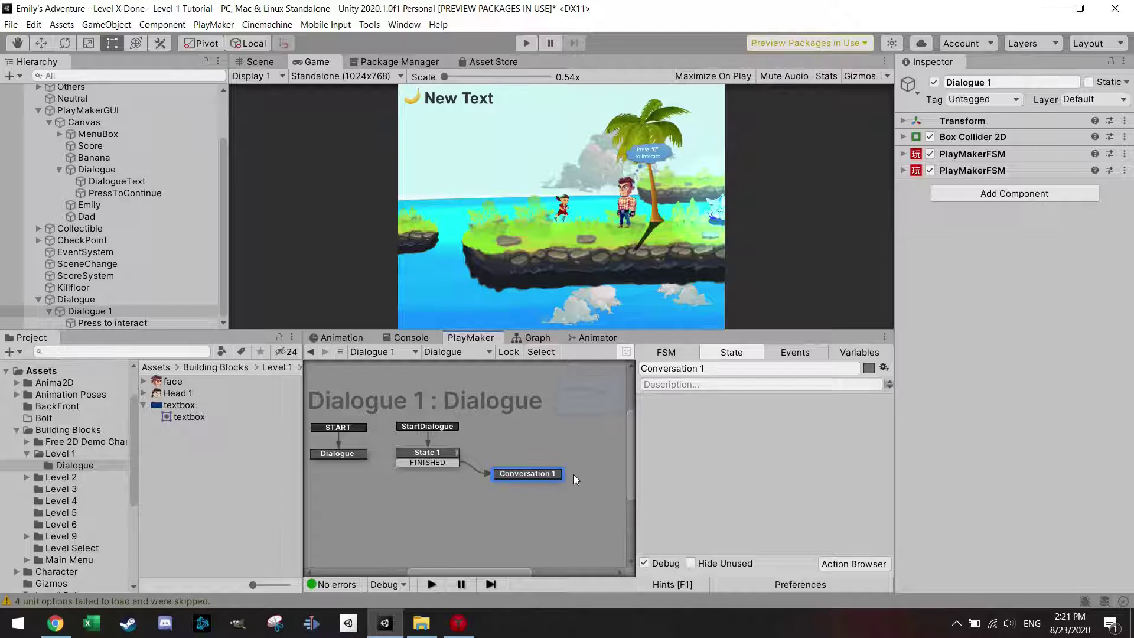
click(858, 566)
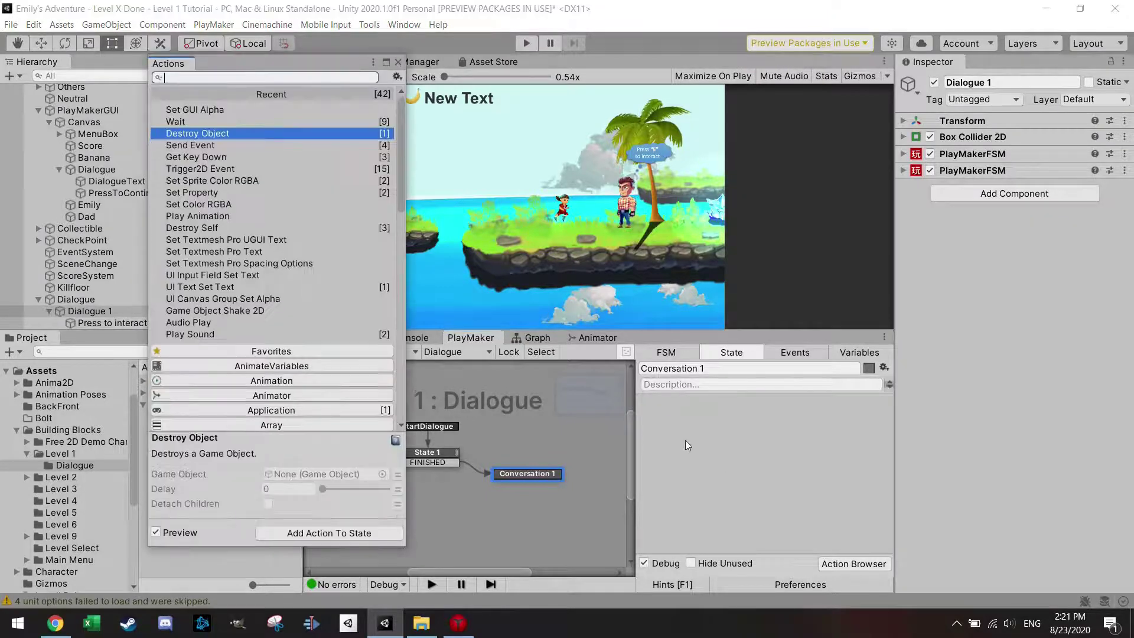
text(ui can)
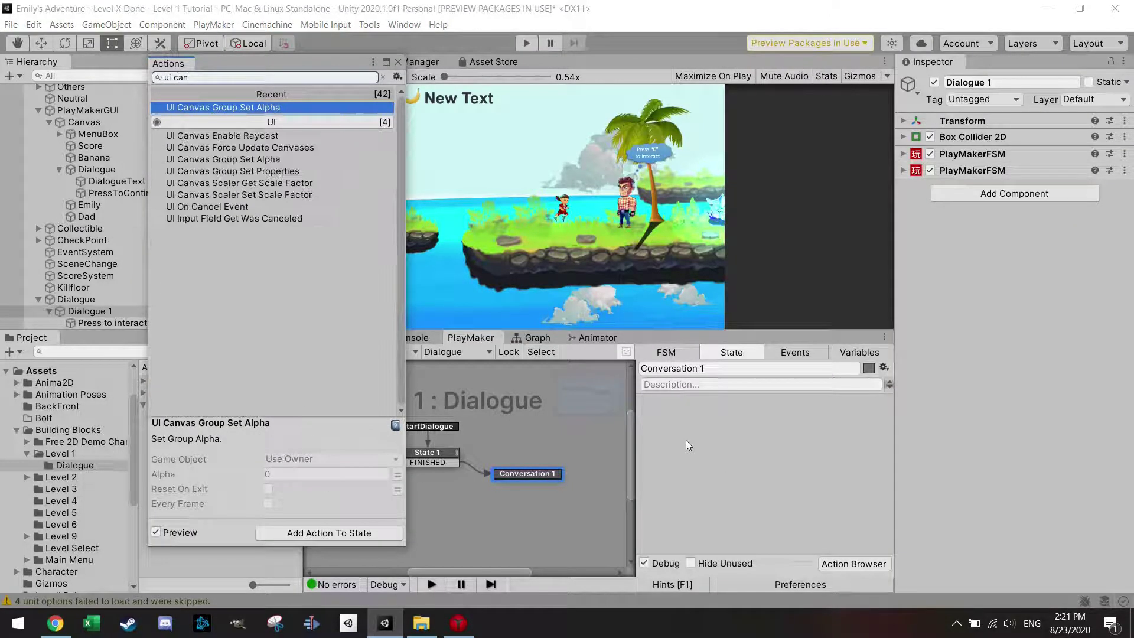
key(Return)
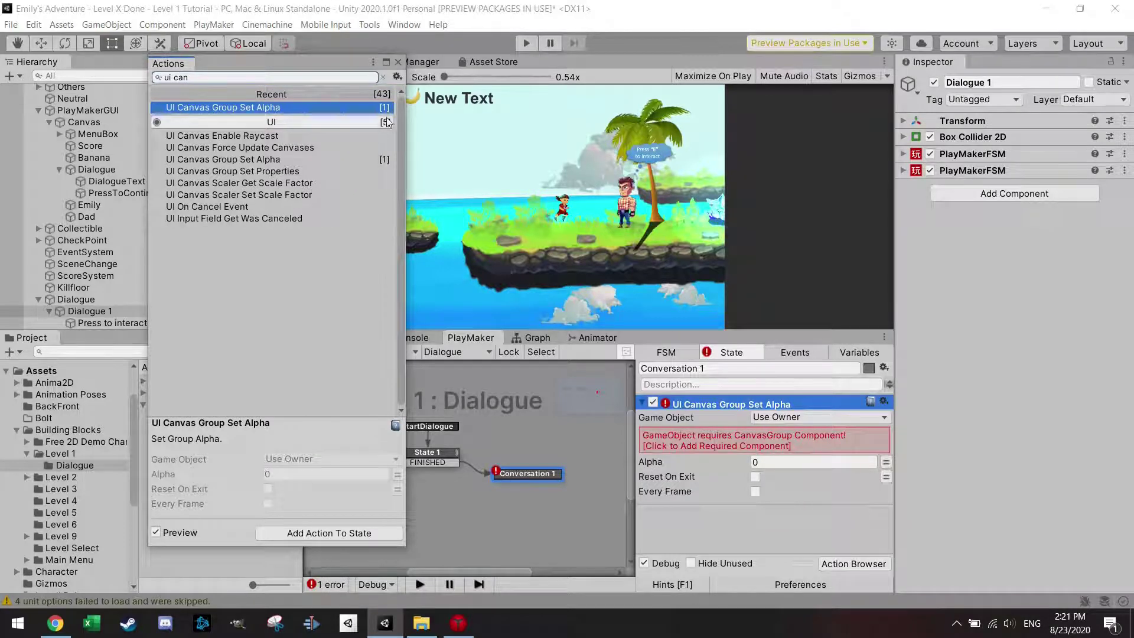
click(397, 61)
Specify the canvas's Dialogue text box as the alpha action's game object and set its alpha to 0.9.
click(831, 417)
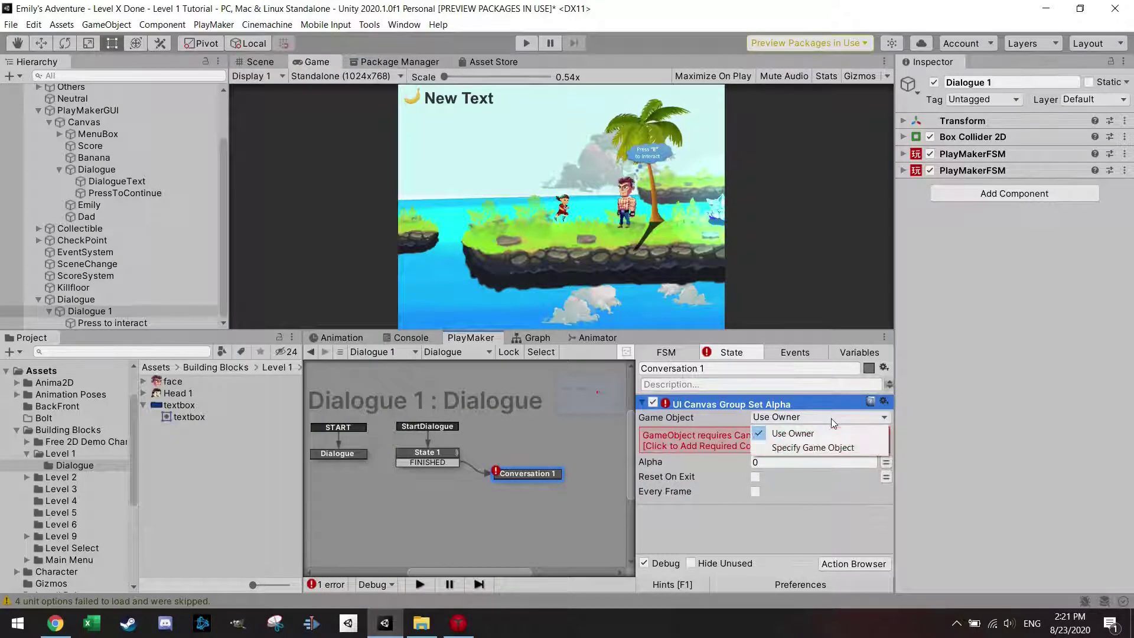
click(836, 448)
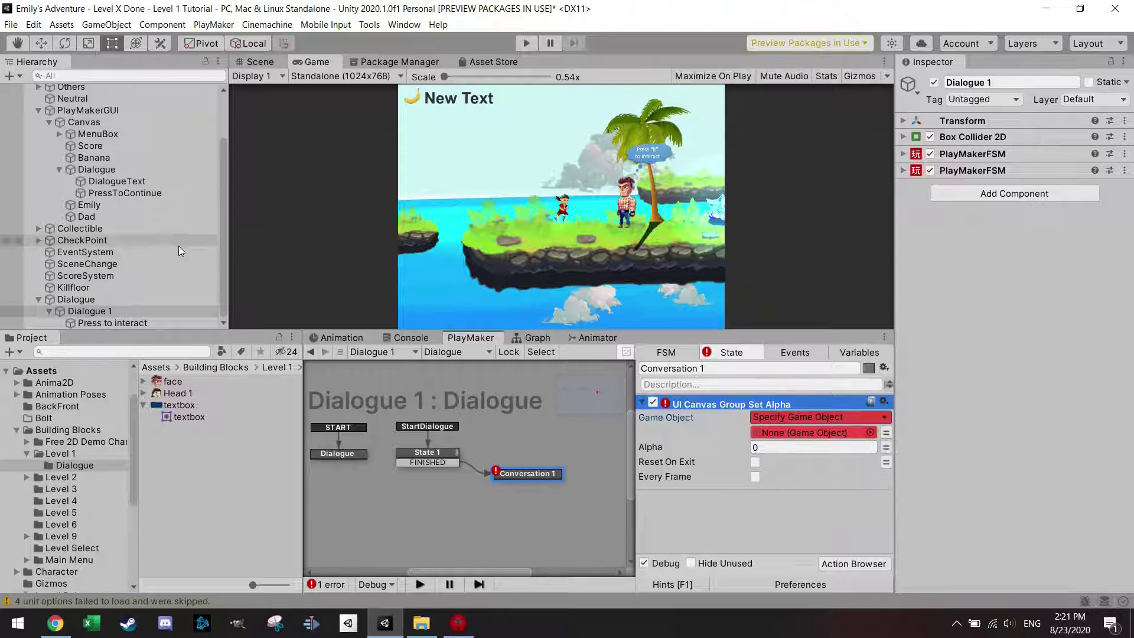
drag(103, 172, 806, 433)
click(784, 450)
text(.9)
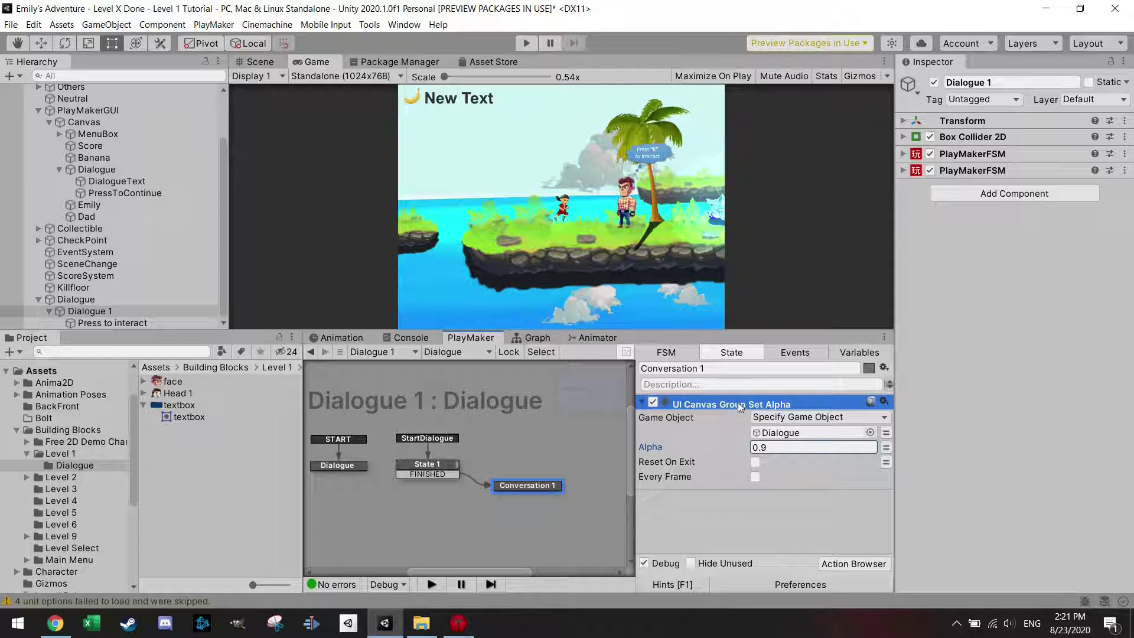
Duplicate the UI Canvas Group Set Alpha action in Conversation 1 and assign the Emily portrait as the copy's game object.
key(ctrl+c)
key(ctrl+v)
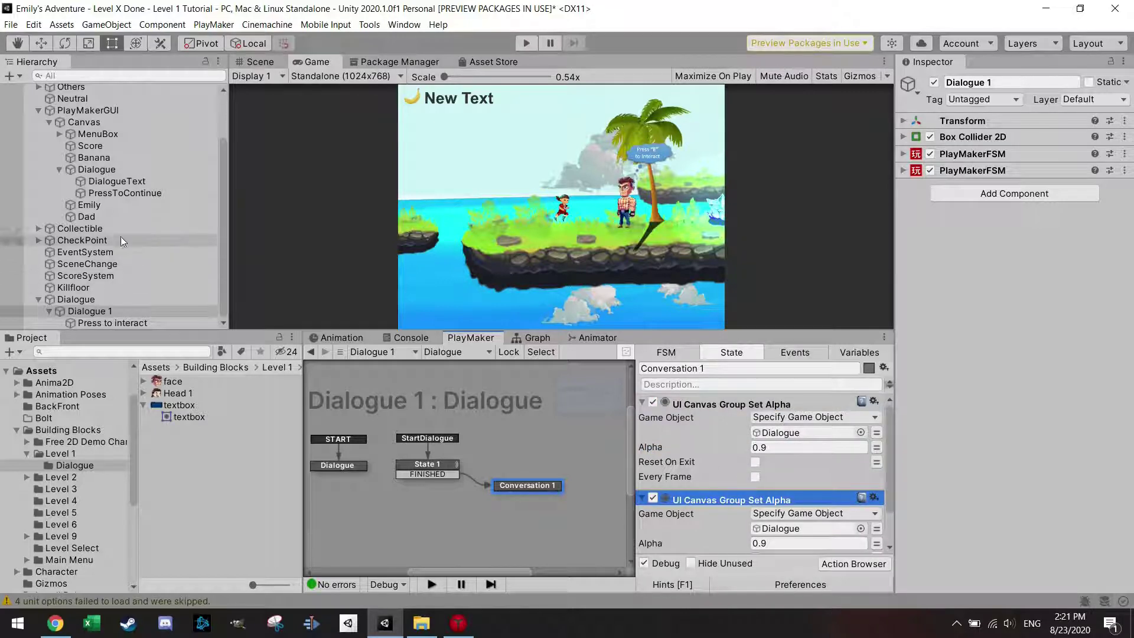
drag(89, 205, 785, 529)
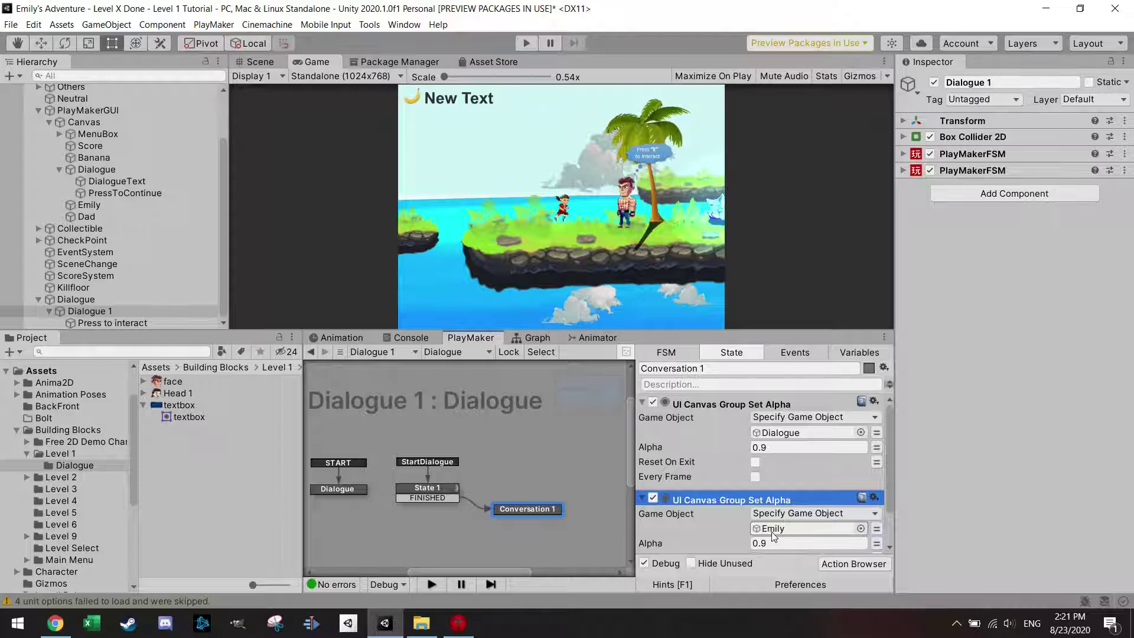
scroll(767, 532, down, 2)
scroll(724, 505, up, 2)
scroll(725, 504, down, 3)
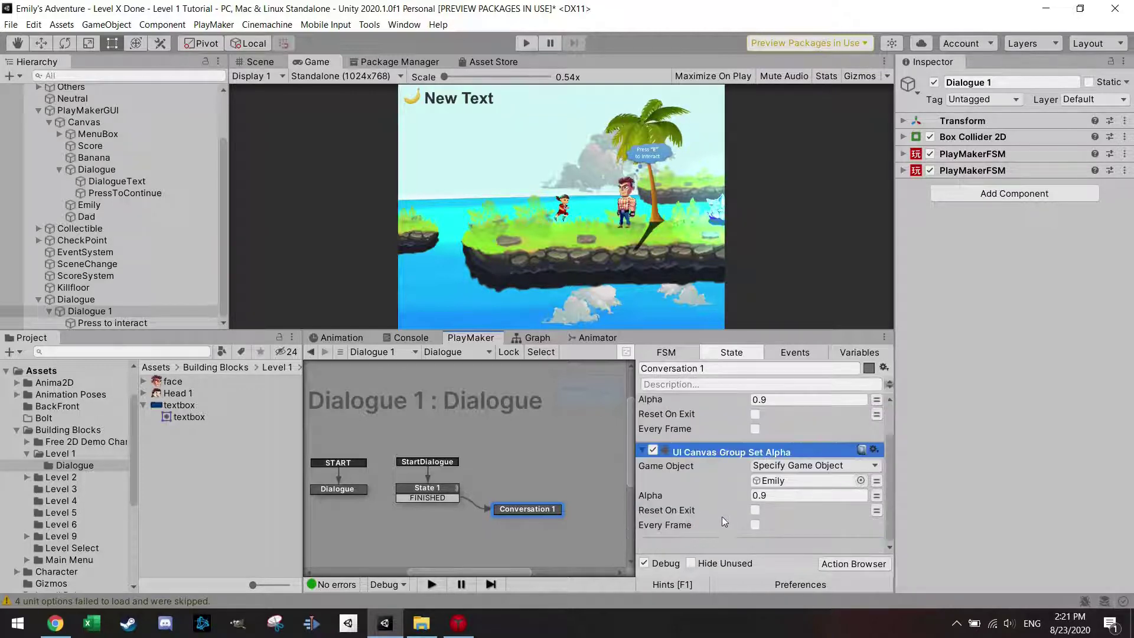
Add a Set Textmesh Pro UGUI Text action to Conversation 1 and specify DialogueText as its game object.
click(851, 564)
text(text)
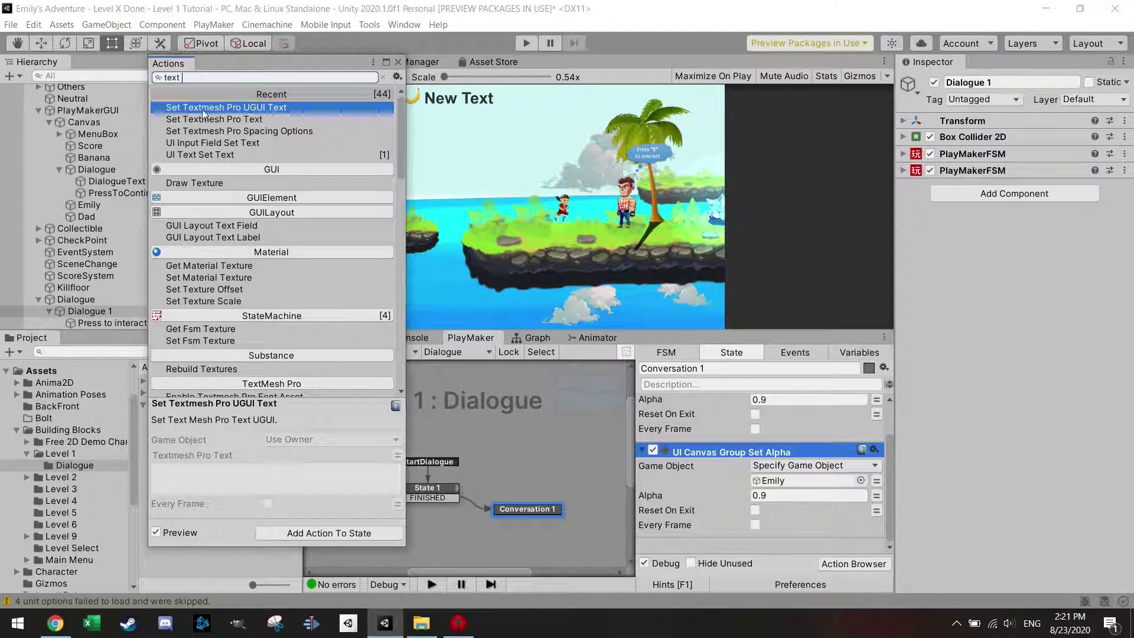
double_click(267, 108)
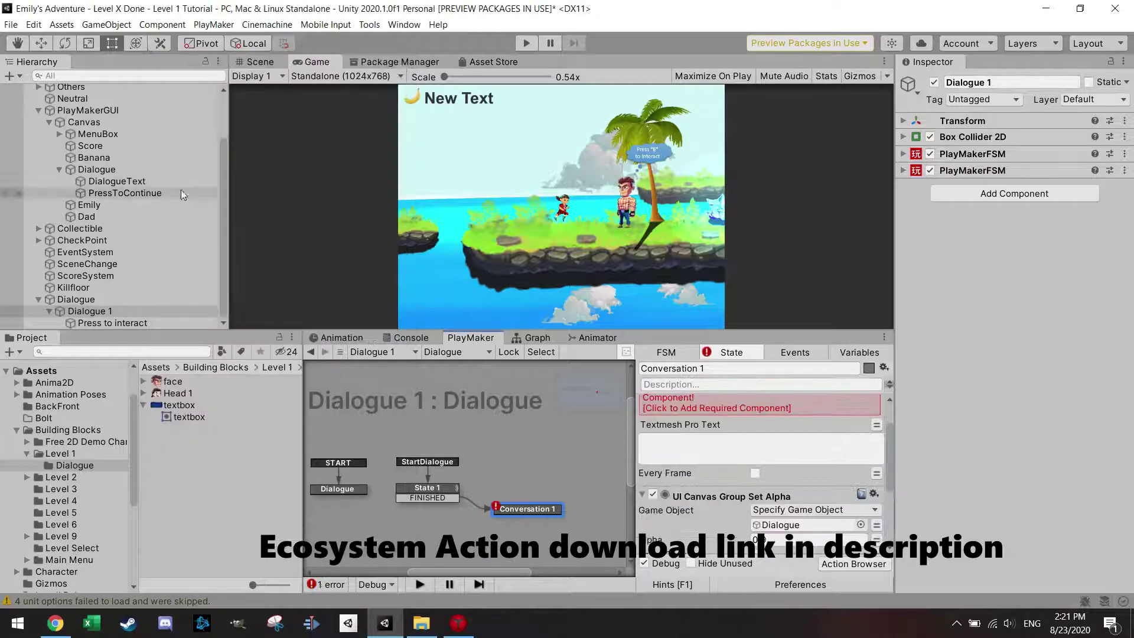
drag(136, 181, 751, 469)
click(801, 417)
click(802, 416)
click(808, 446)
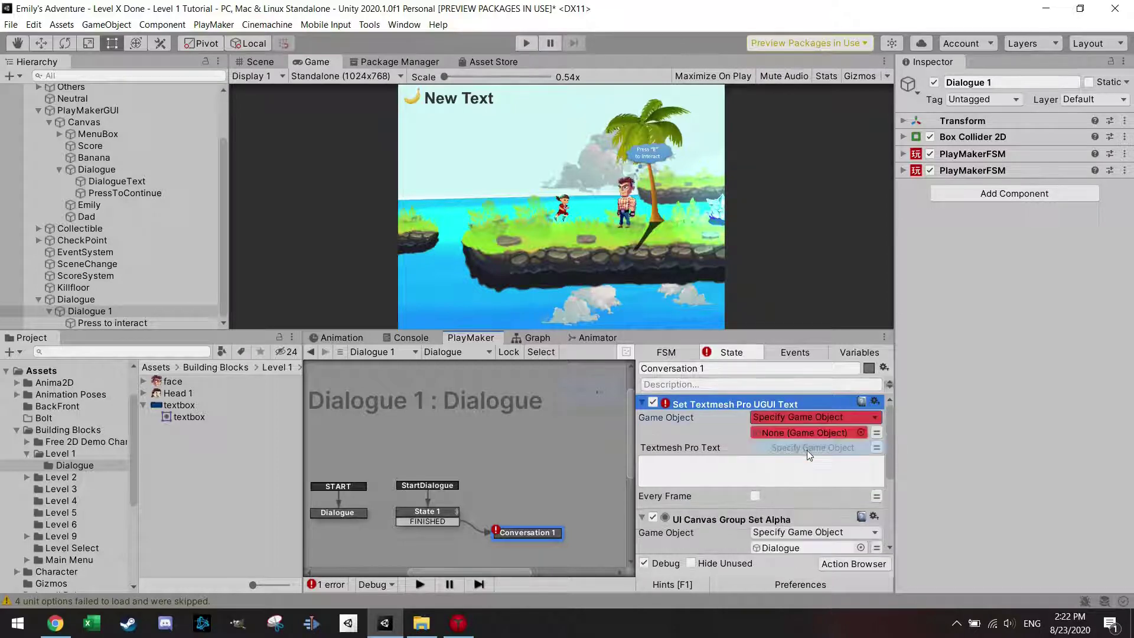
drag(118, 181, 802, 434)
Set the Textmesh Pro text of Conversation 1 to "Hello dad what are you doing here???".
click(741, 463)
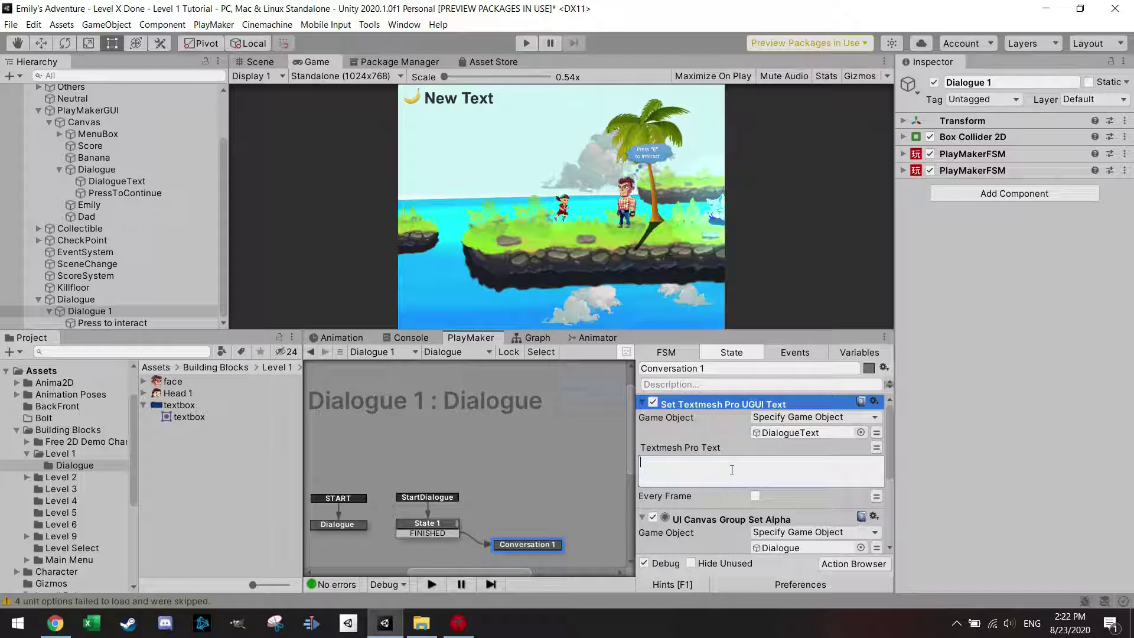
text(Hello dad what ar)
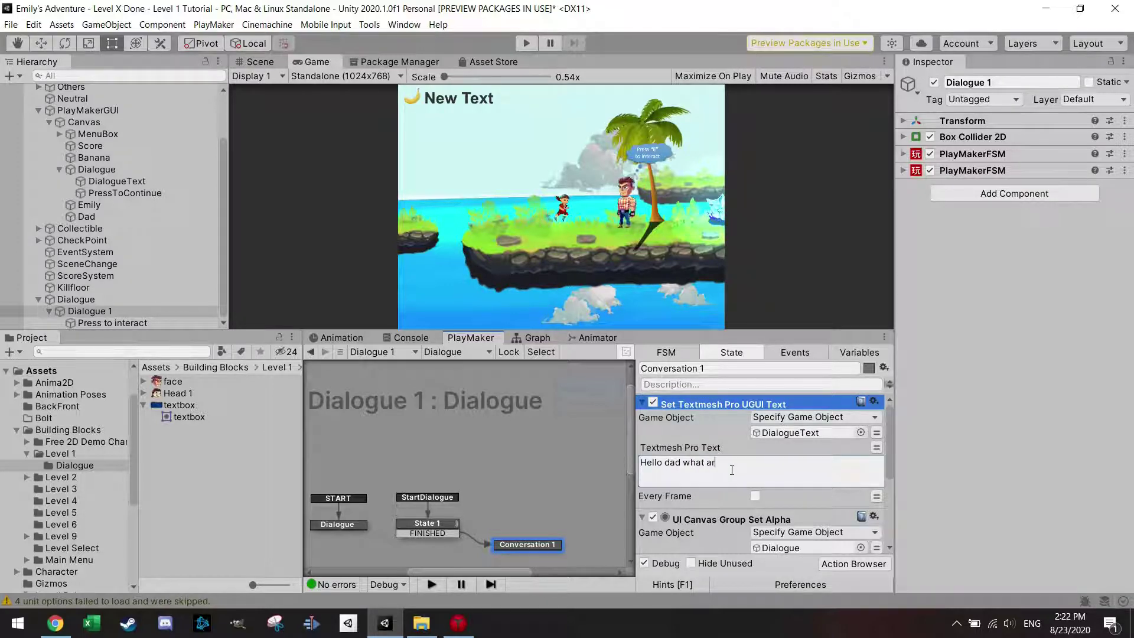
text(g her)
scroll(708, 515, down, 3)
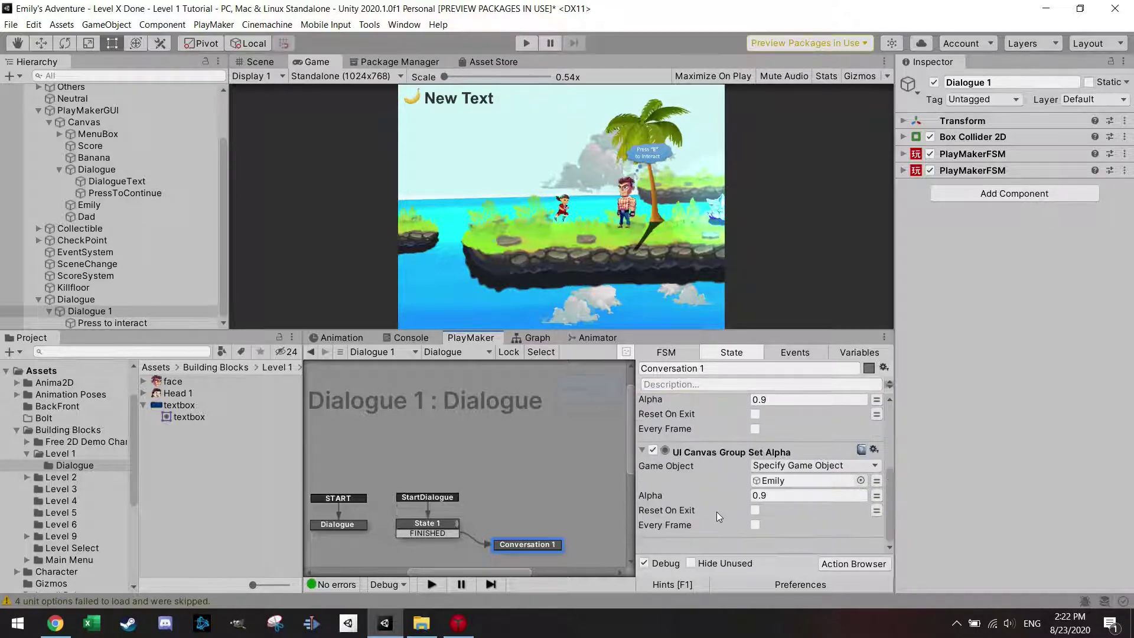
scroll(719, 508, up, 3)
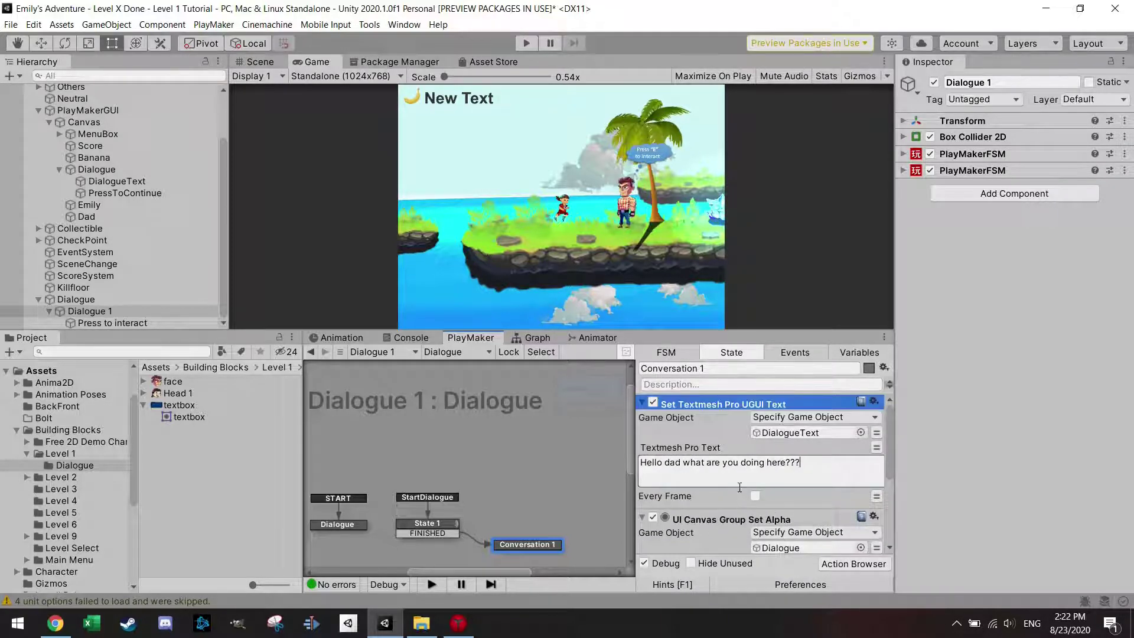
Enable Reset On Exit for both the Dialogue and Emily alpha actions in Conversation 1.
scroll(736, 491, down, 2)
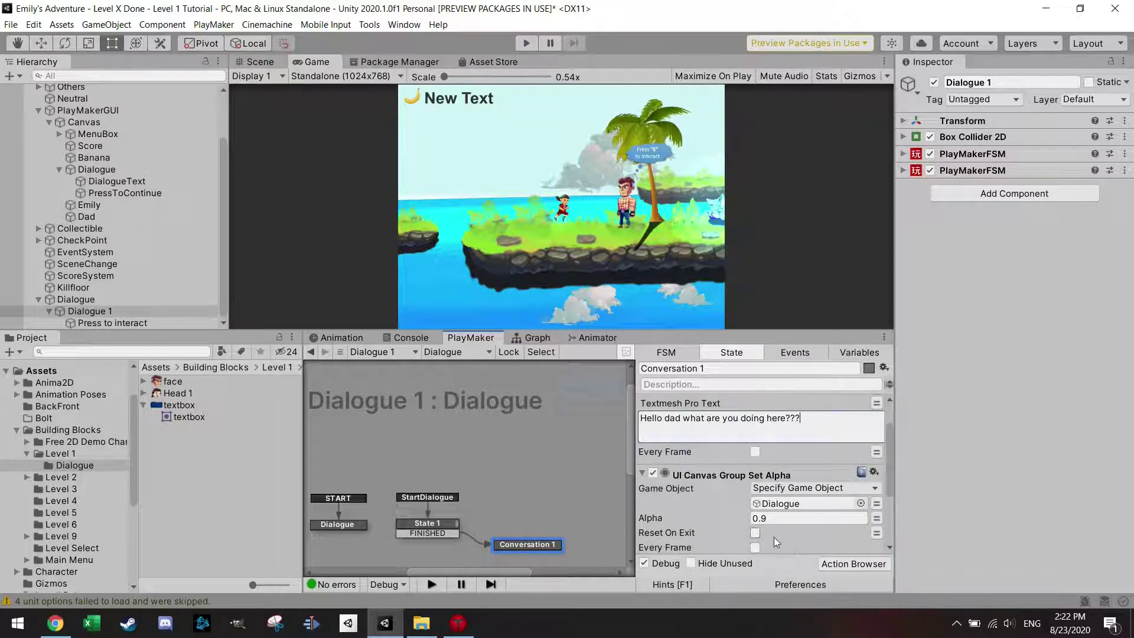
scroll(766, 476, up, 2)
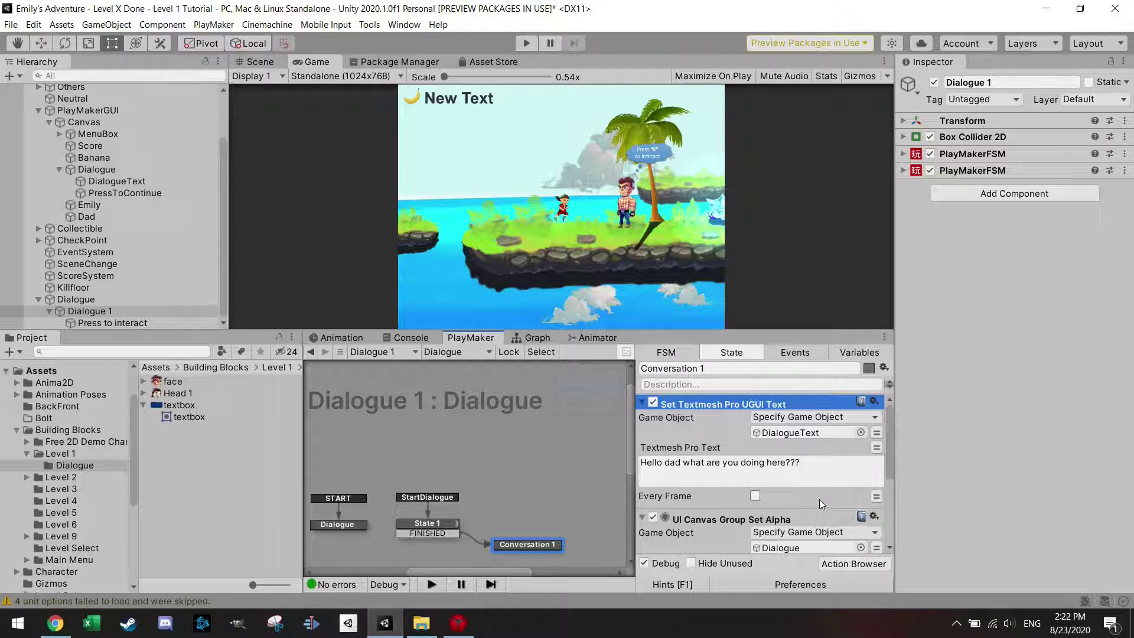
scroll(814, 498, down, 3)
scroll(780, 487, up, 3)
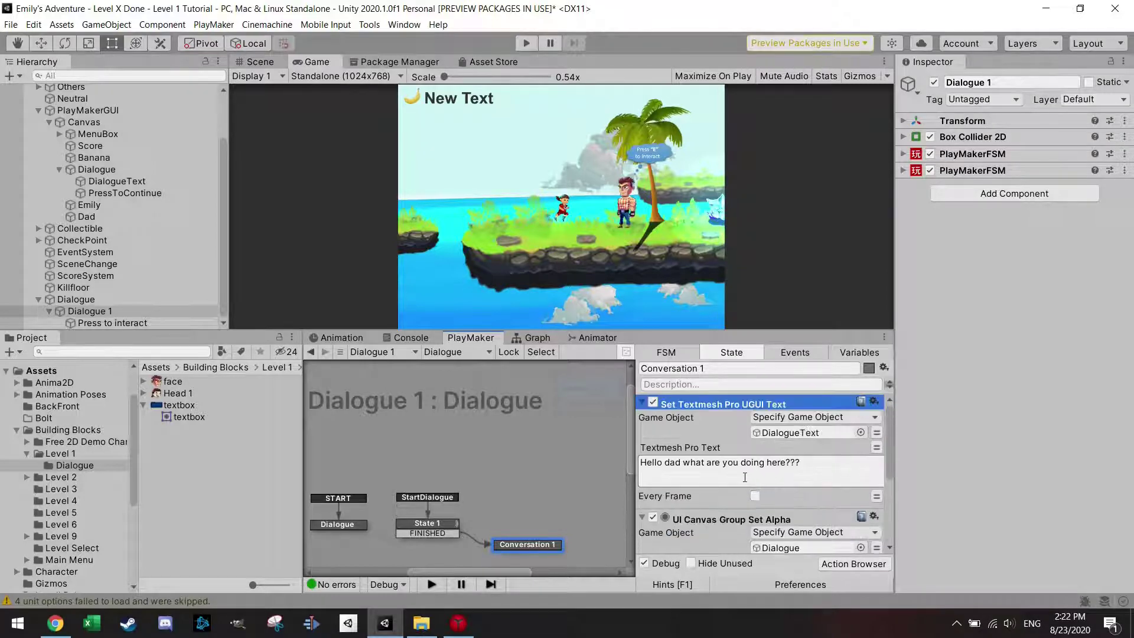
scroll(785, 502, down, 4)
scroll(795, 508, down, 3)
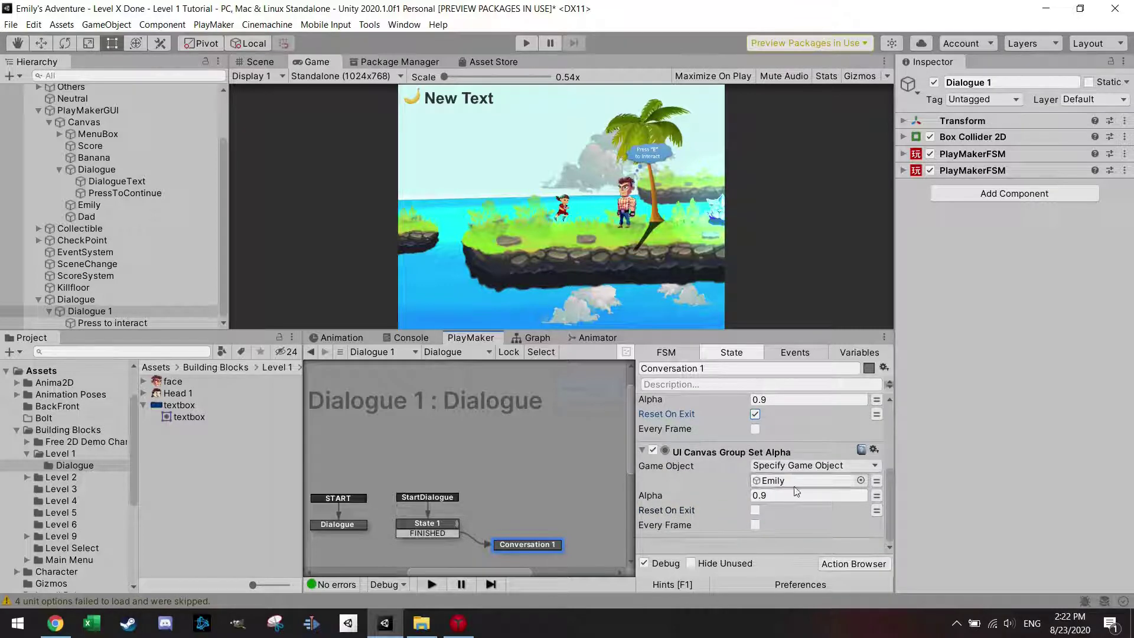
click(755, 510)
Add a Get Key Down action to the Conversation 1 state.
click(845, 566)
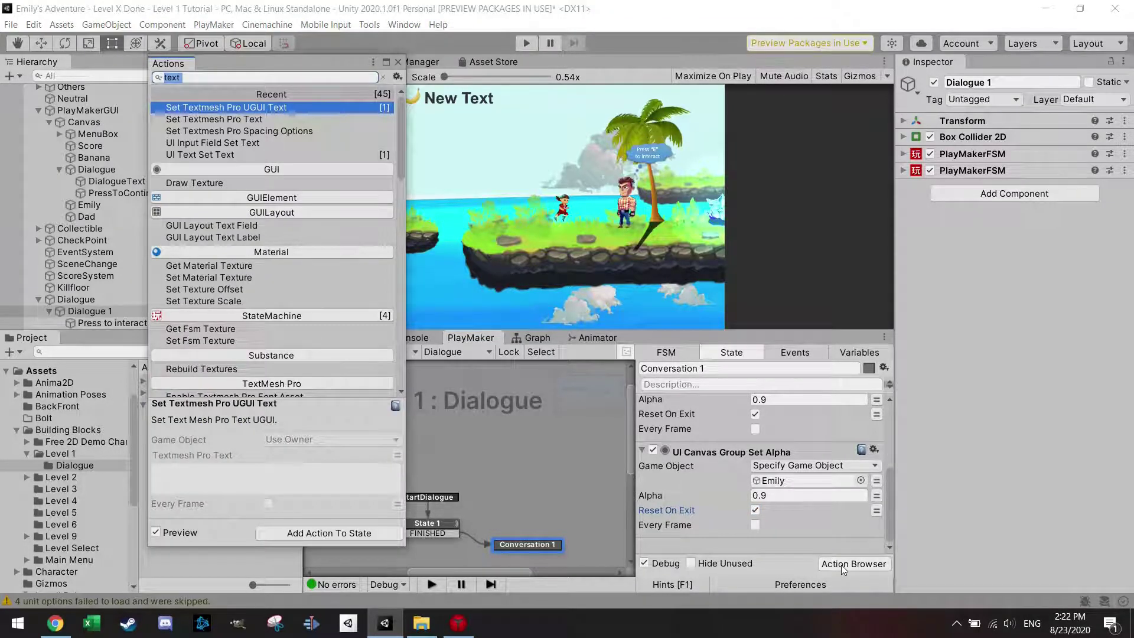
text(ge)
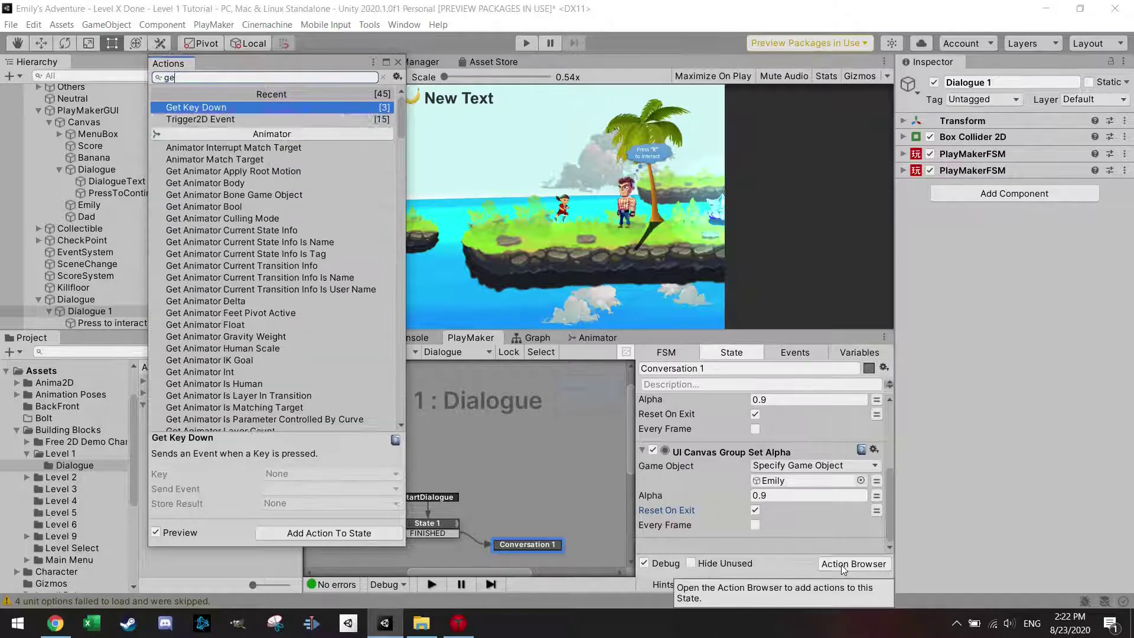
text(t but)
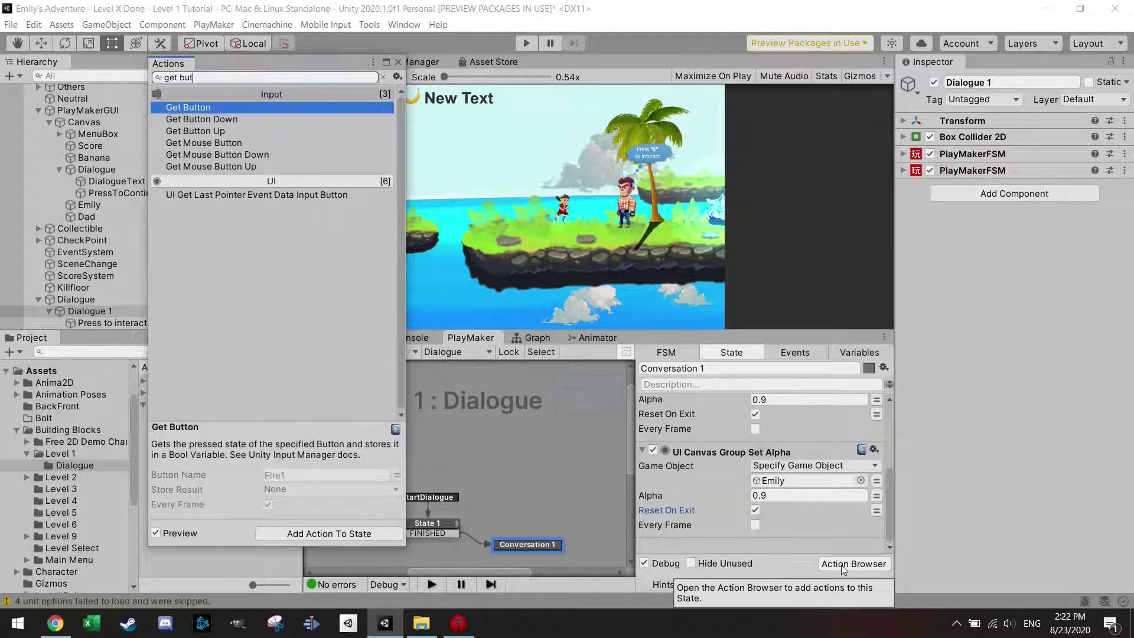
key(BackSpace)
key(BackSpace)
key(BackSpace)
key(BackSpace)
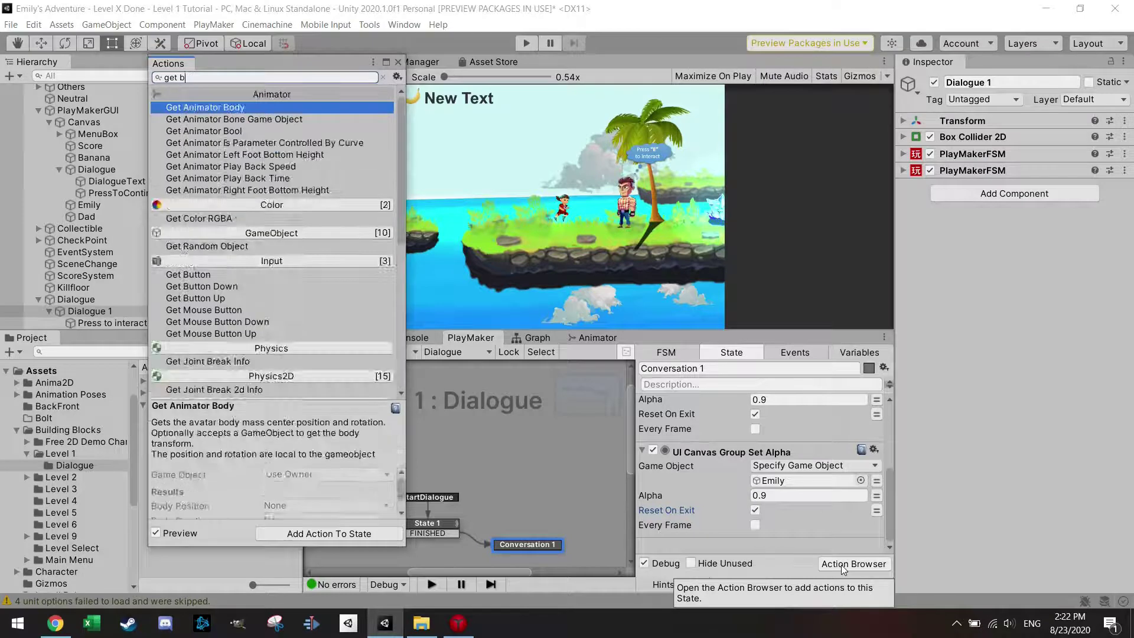
text(ke)
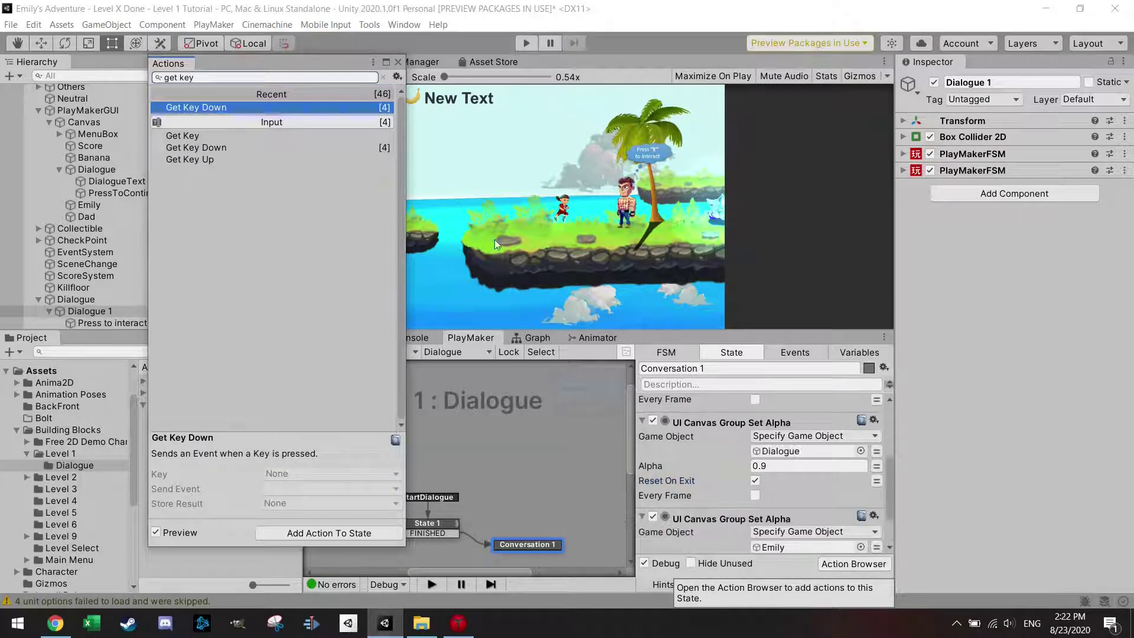
text(y)
click(398, 62)
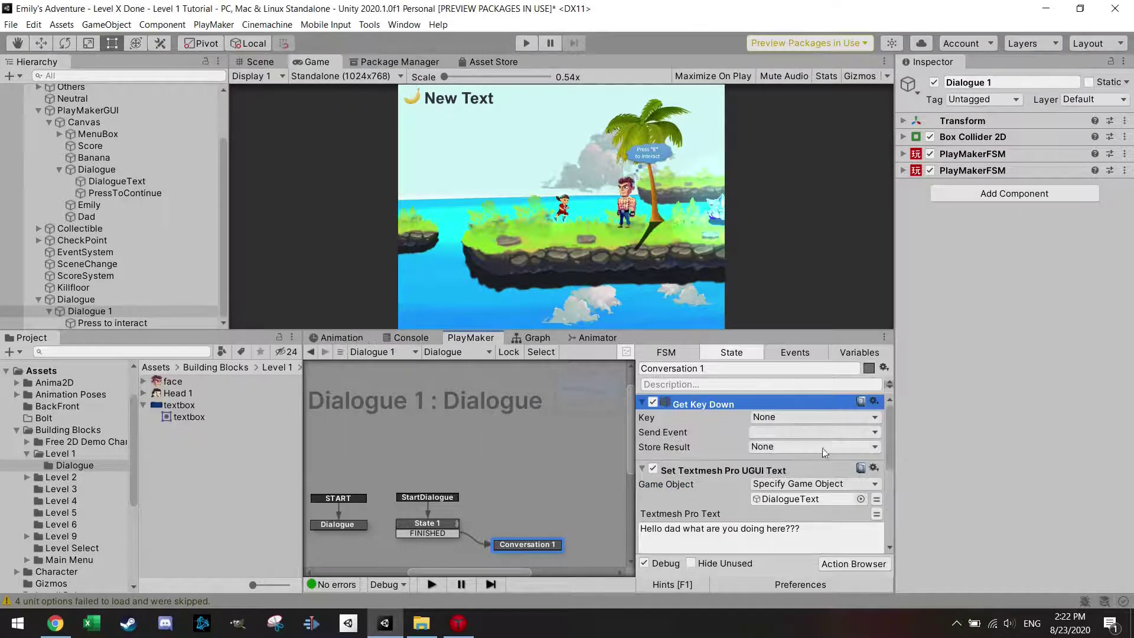
Set the key of the Get Key Down action to E.
click(797, 417)
key(Down)
key(Down)
key(Down)
key(Down)
key(Down)
key(Down)
key(Down)
key(Down)
key(Down)
key(Down)
key(Down)
key(Down)
key(Down)
key(Down)
key(Down)
key(Down)
key(Down)
key(Down)
key(Down)
key(Down)
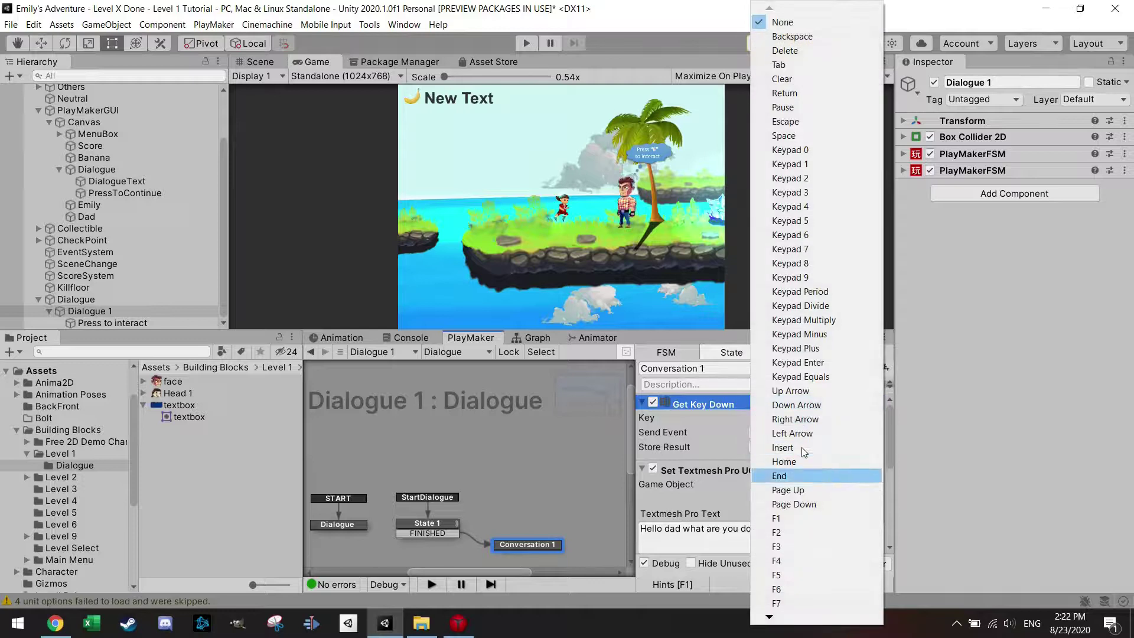
scroll(797, 587, down, 5)
click(790, 587)
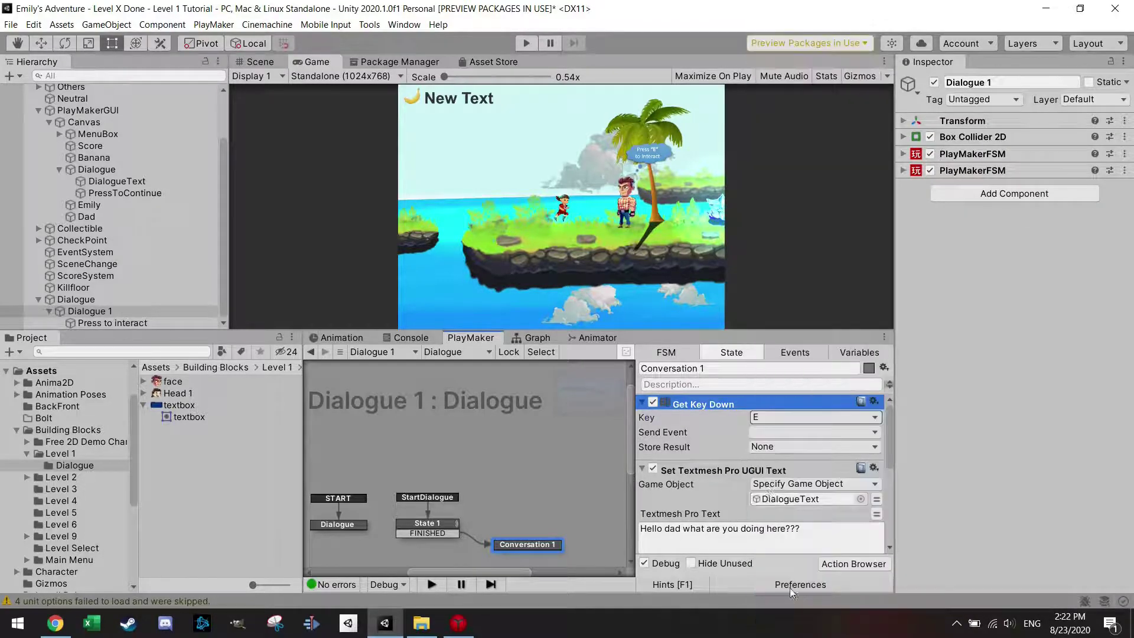
Make the Get Key Down action send the FINISHED event and add the missing FINISHED transition to Conversation 1.
click(775, 433)
click(789, 462)
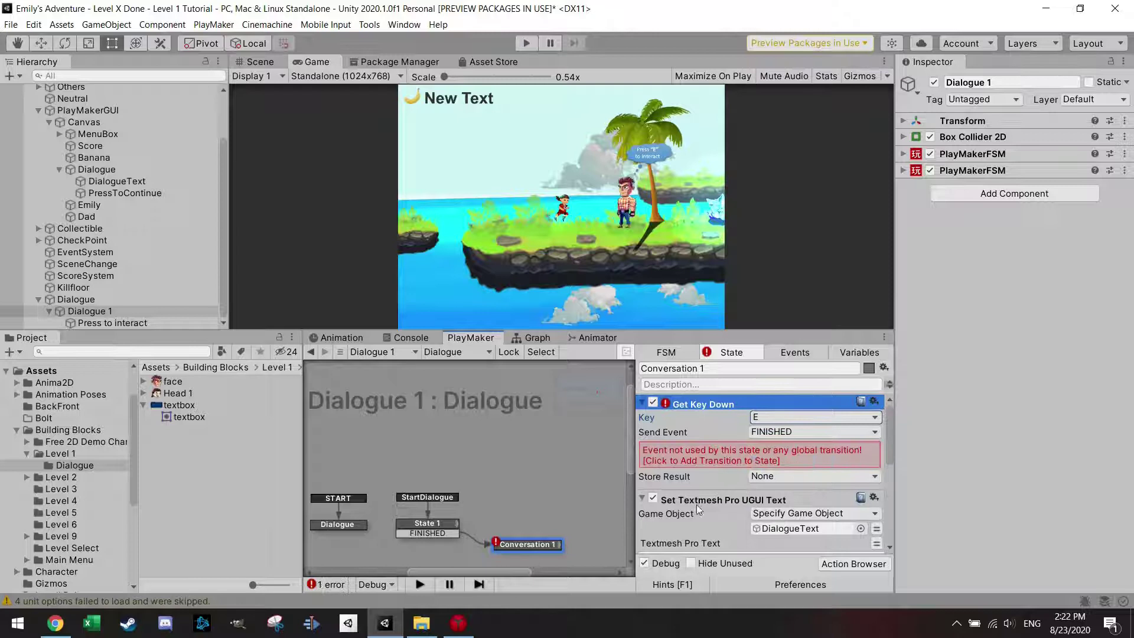
click(725, 458)
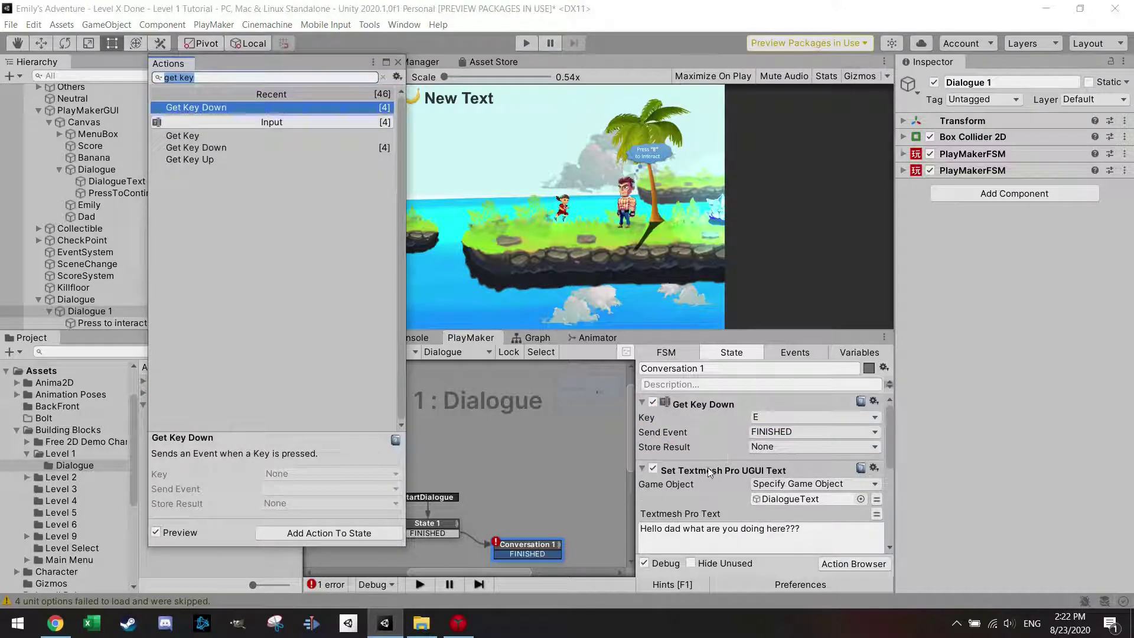
click(398, 63)
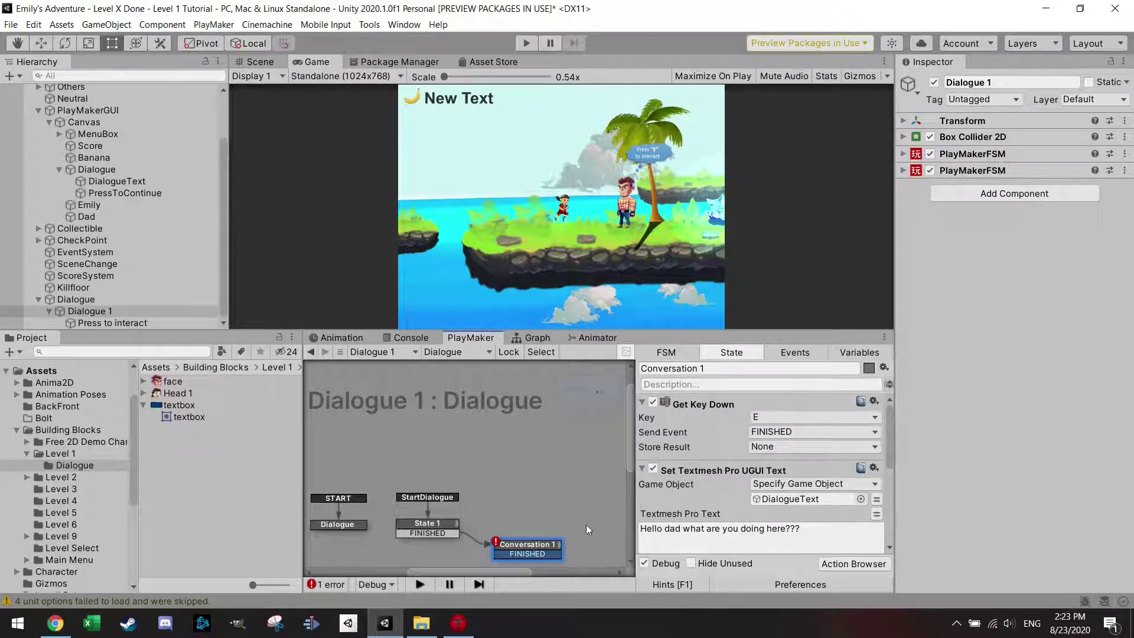
Duplicate the Conversation 1 state, place the copy below it, and link Conversation 1's FINISHED transition to the copy.
middle_drag(559, 529, 517, 463)
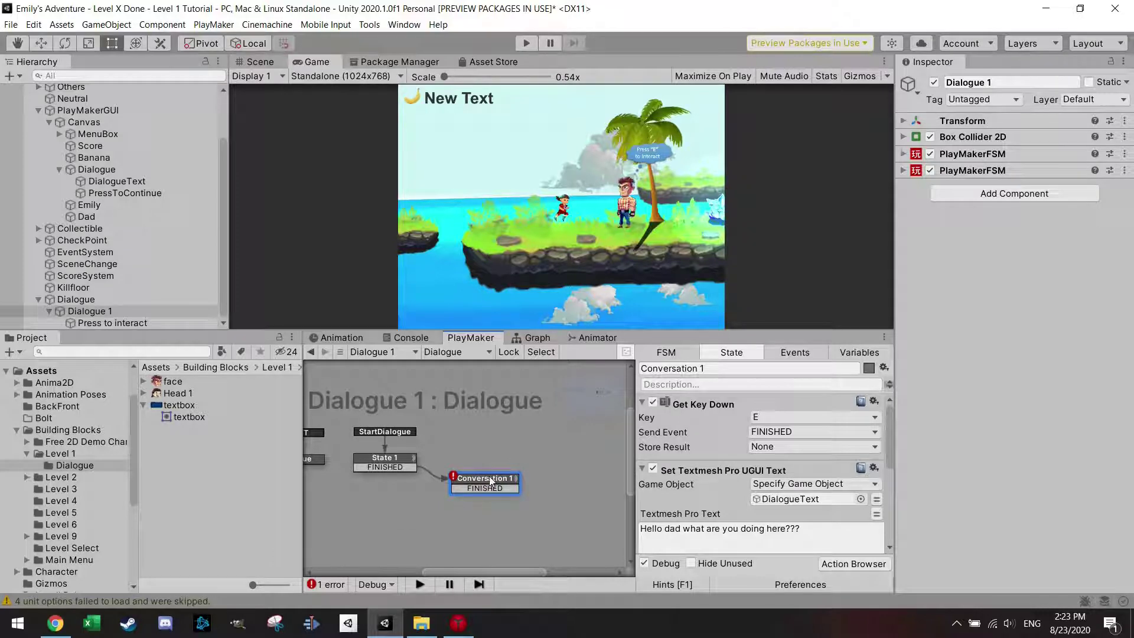
key(ctrl+c)
key(ctrl+v)
drag(511, 469, 517, 526)
click(505, 490)
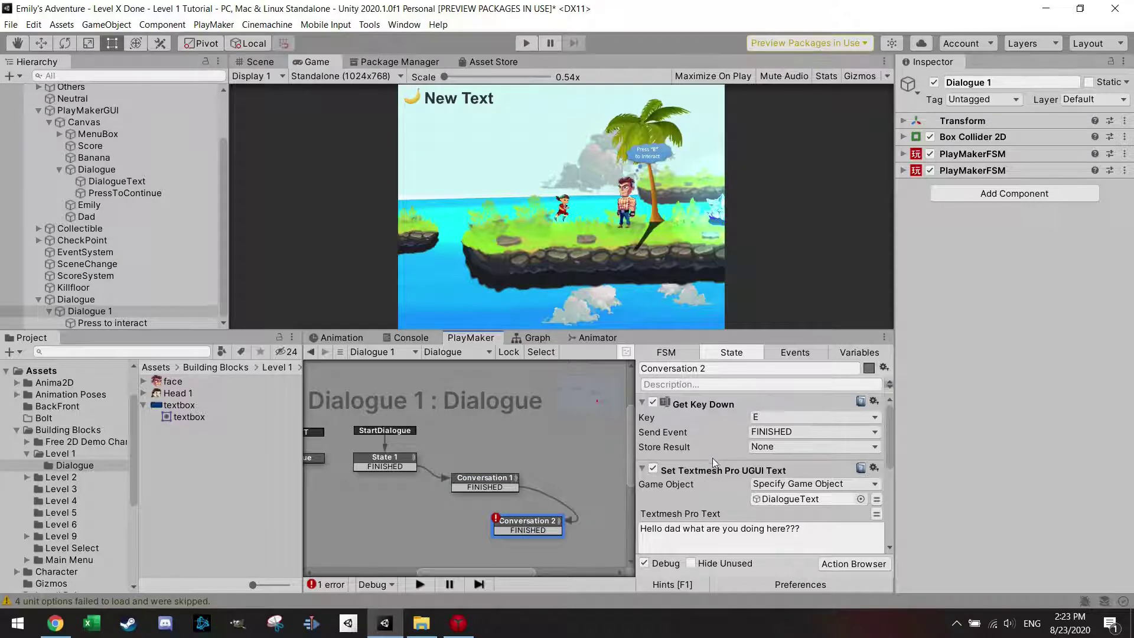
Replace the Emily portrait with the Dad portrait as the game object of Conversation 2's second alpha action.
drag(887, 437, 892, 502)
drag(86, 220, 792, 504)
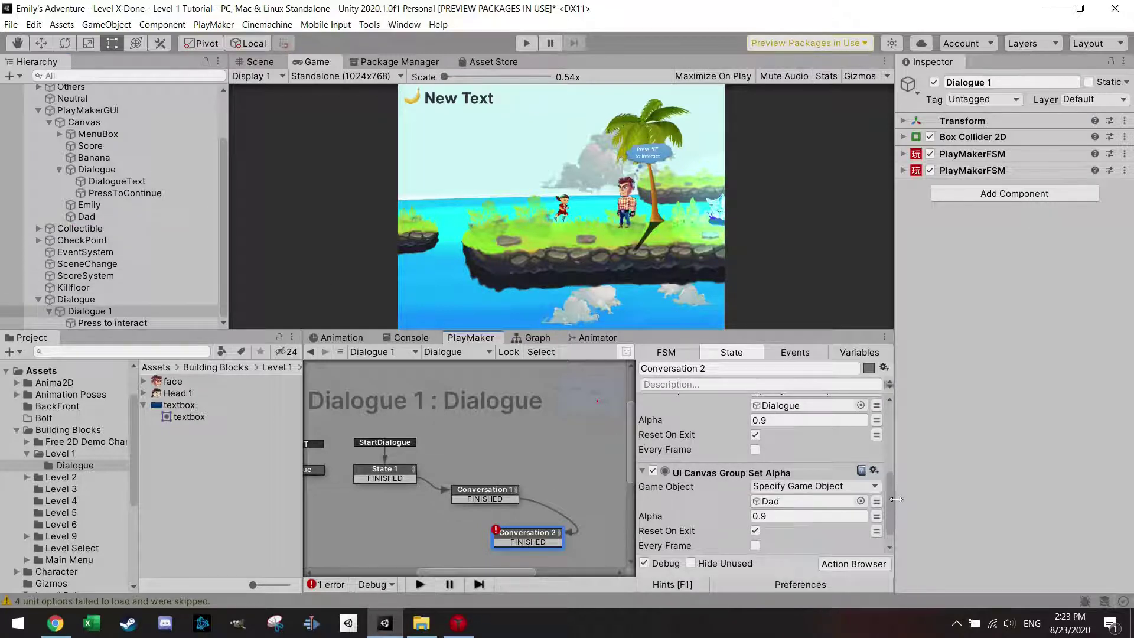
Replace Conversation 2's dialogue text with "I am showing the people on youtube how to make a dialogue...".
drag(890, 498, 893, 508)
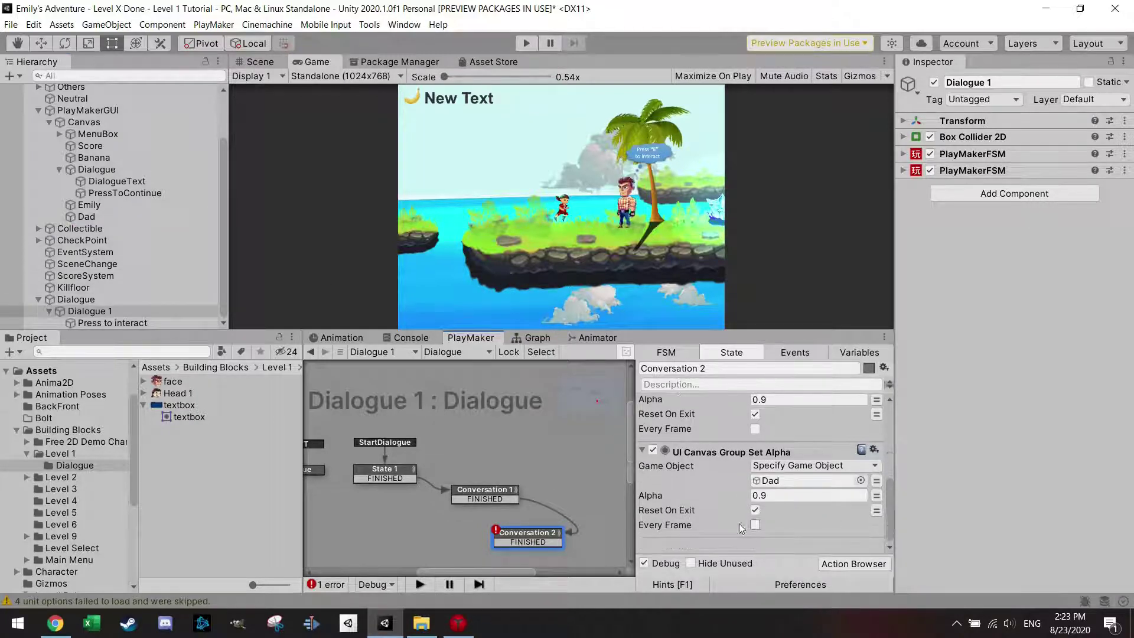
scroll(770, 485, up, 3)
drag(801, 433, 634, 433)
key(BackSpace)
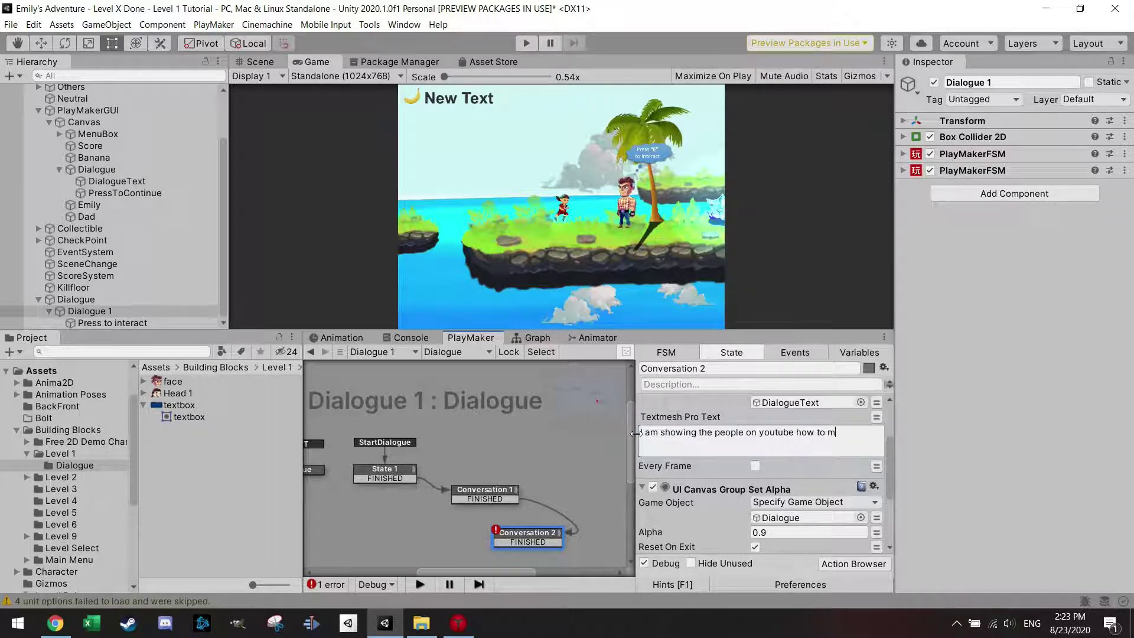
text(alogue..)
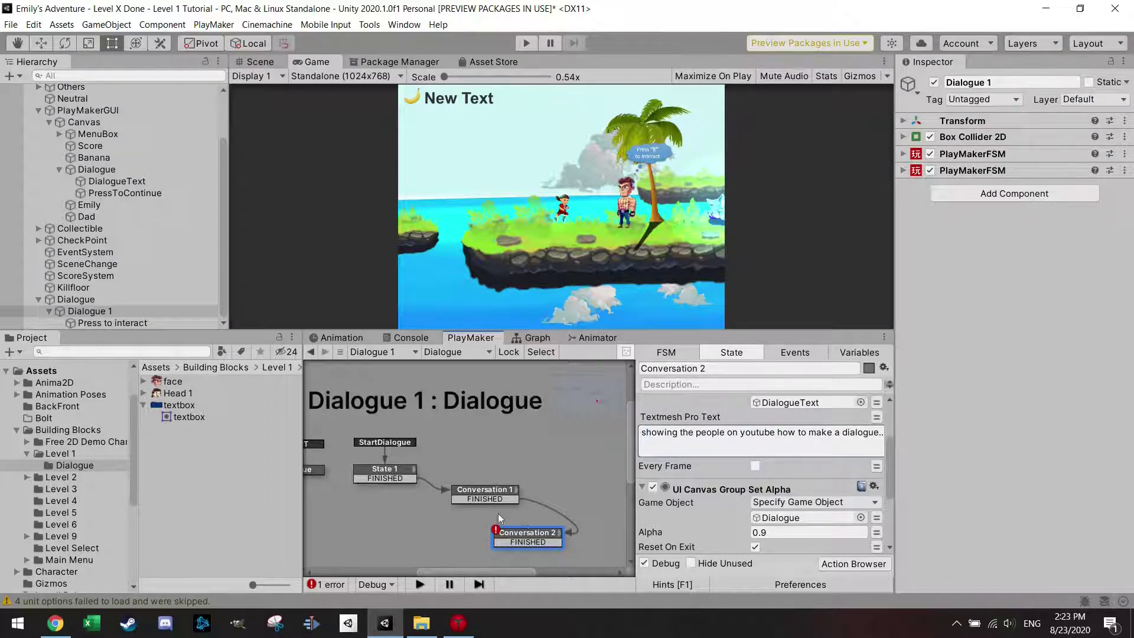
Duplicate Conversation 1 as Conversation 3, place it beside Conversation 2, and link Conversation 2's FINISHED transition to it.
click(483, 495)
key(ctrl+c)
key(ctrl+v)
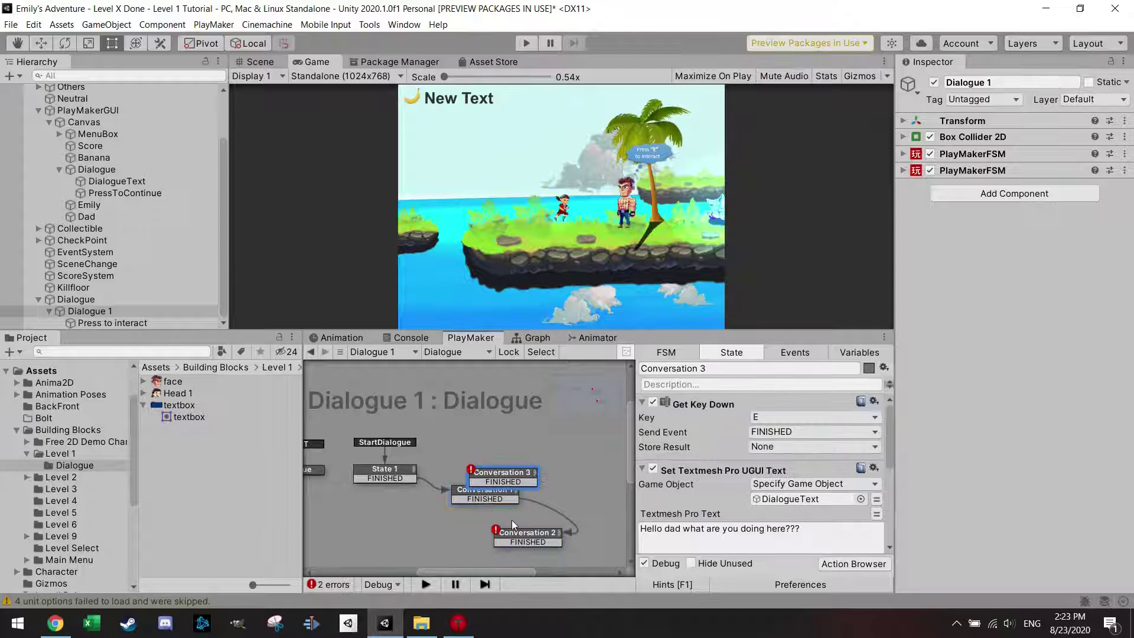
drag(505, 473, 429, 539)
drag(520, 532, 448, 533)
click(444, 530)
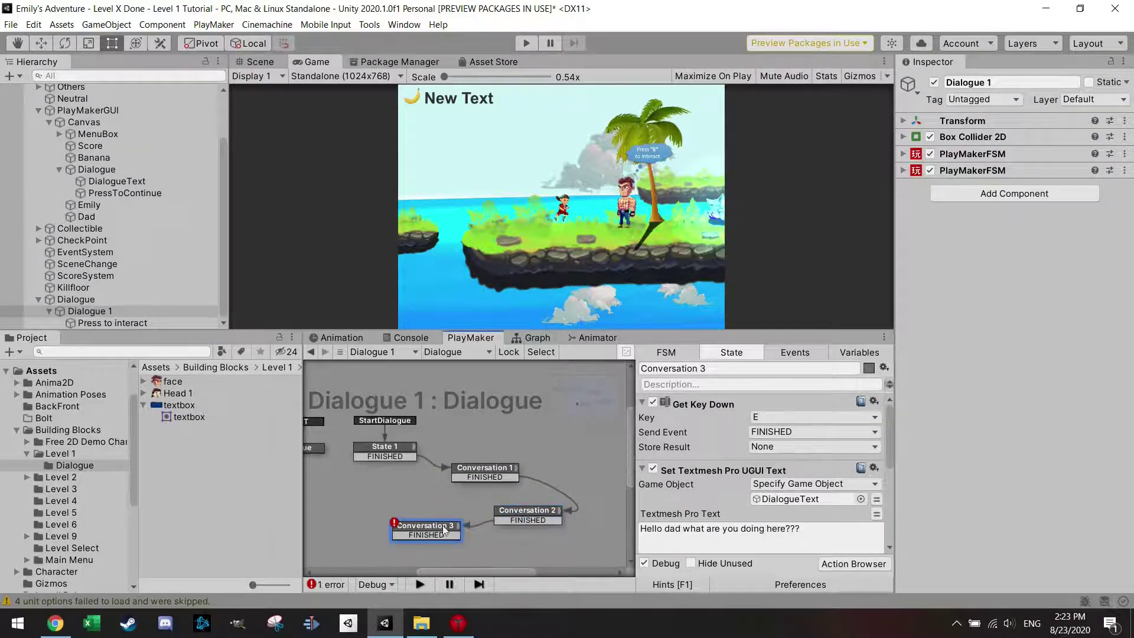
Replace Conversation 3's dialogue text with "That's awesome have fun!!".
drag(802, 529, 632, 530)
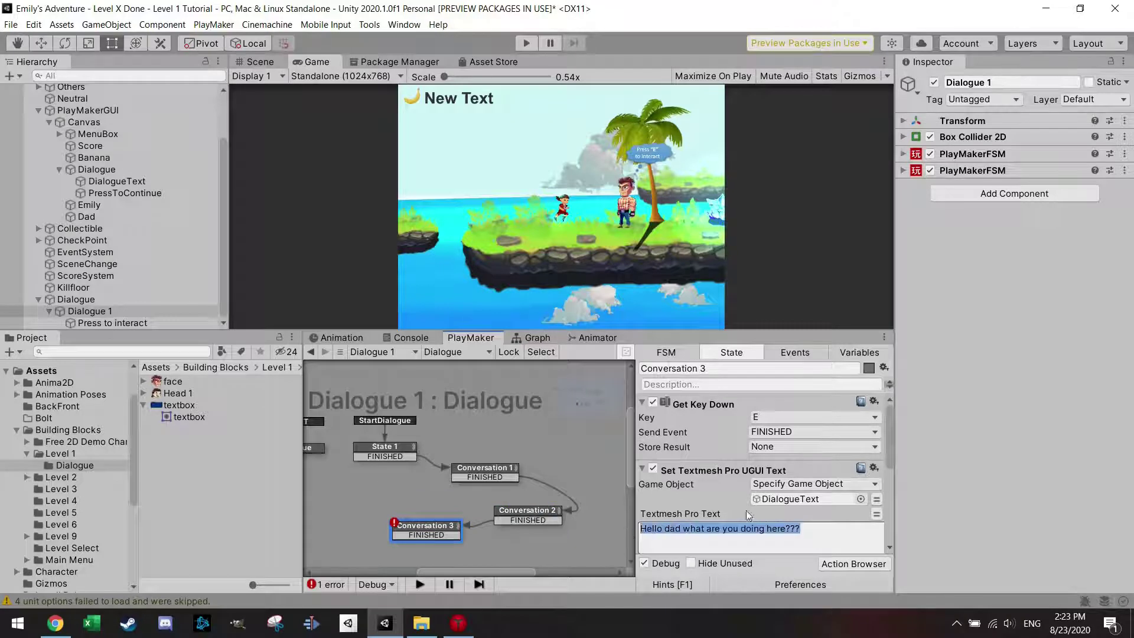
scroll(748, 517, down, 8)
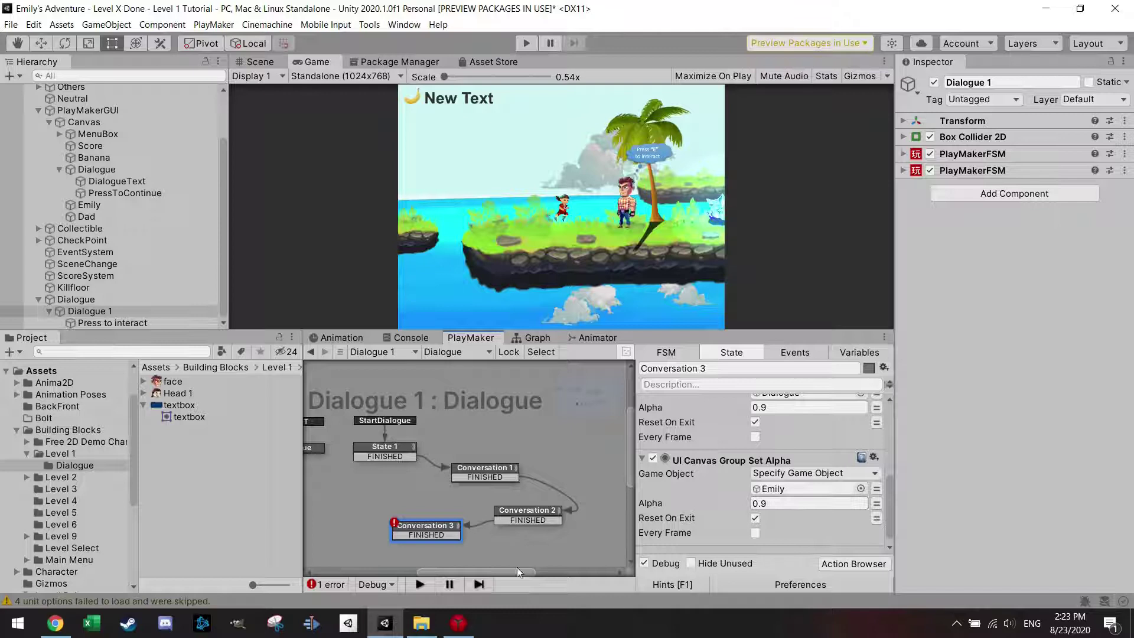
click(521, 520)
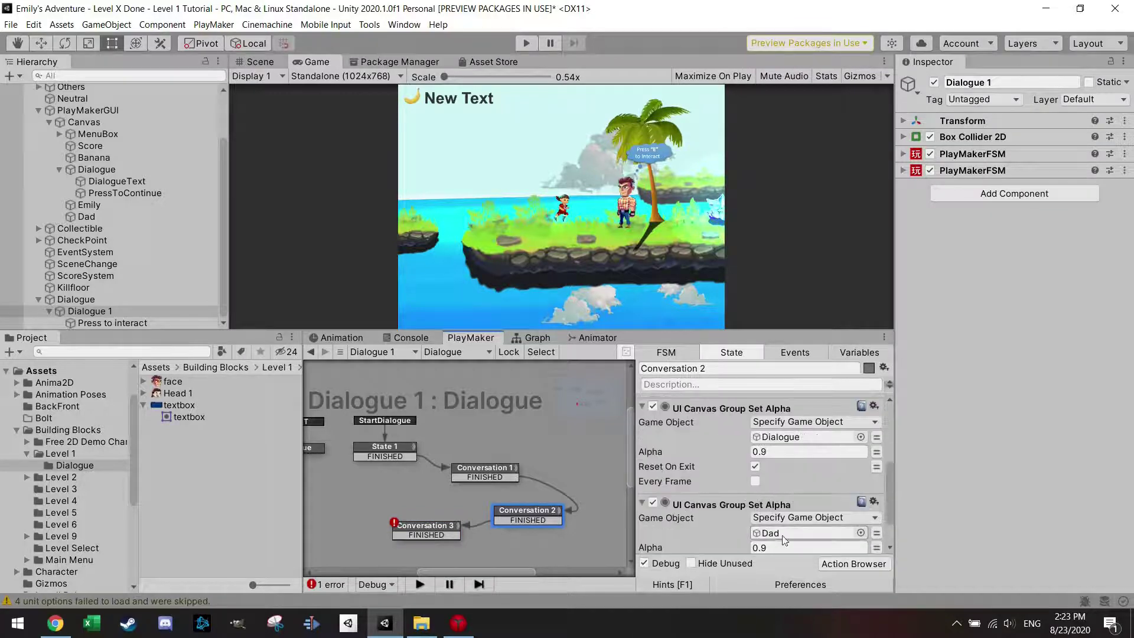
click(416, 530)
drag(803, 529, 640, 529)
text(That's awesome have fun!!)
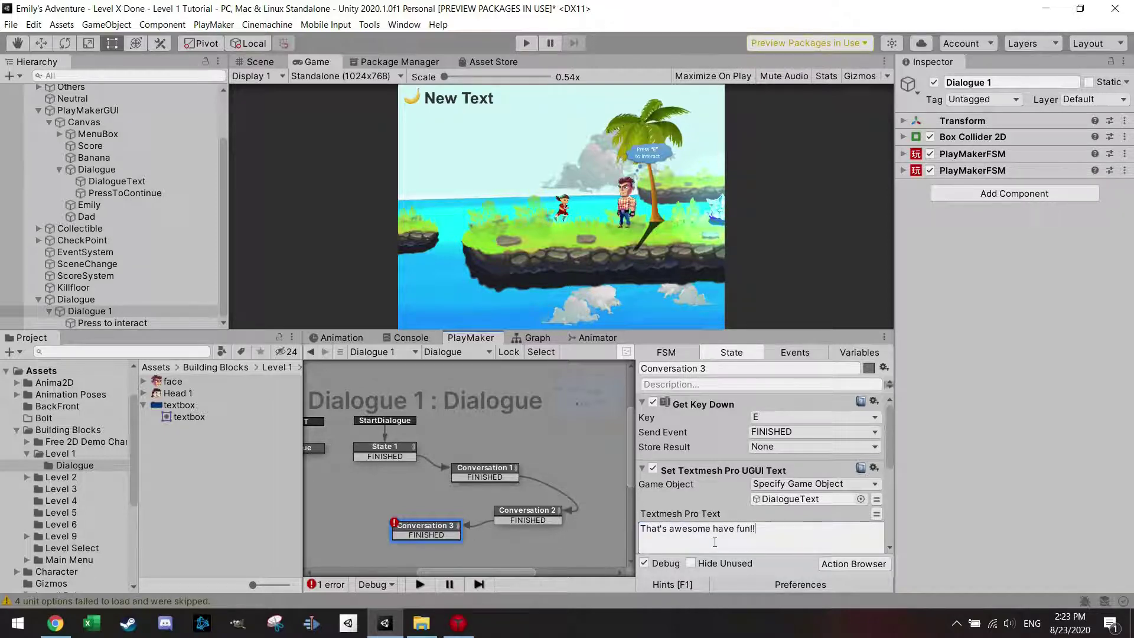
scroll(806, 505, down, 5)
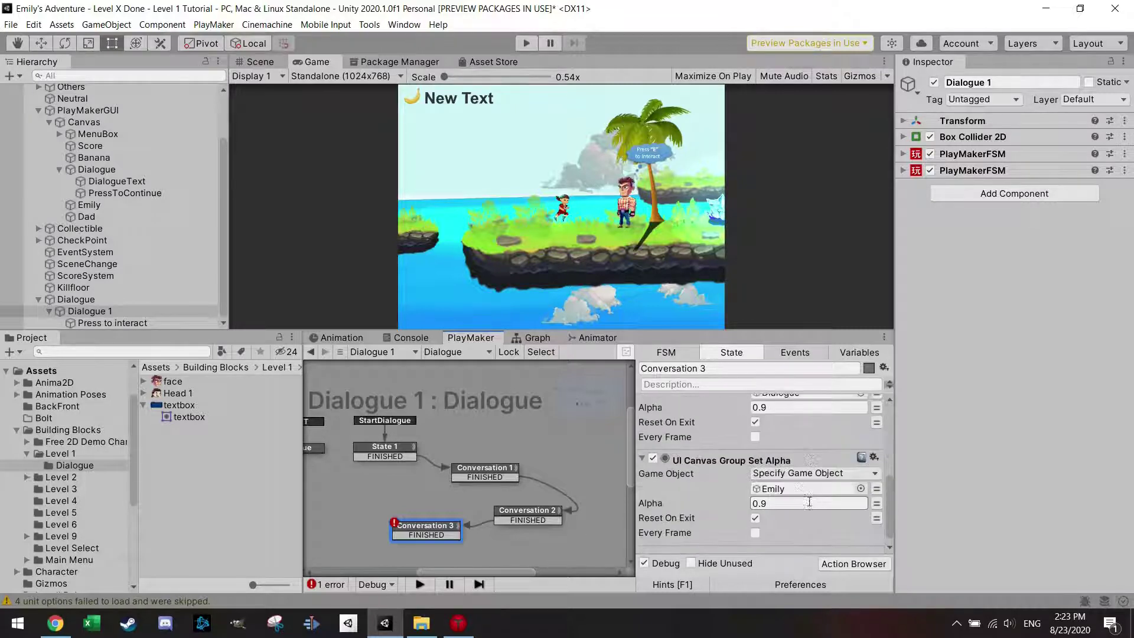
Add a new state beside Conversation 3 and link Conversation 3's FINISHED transition to it.
middle_drag(426, 512, 459, 511)
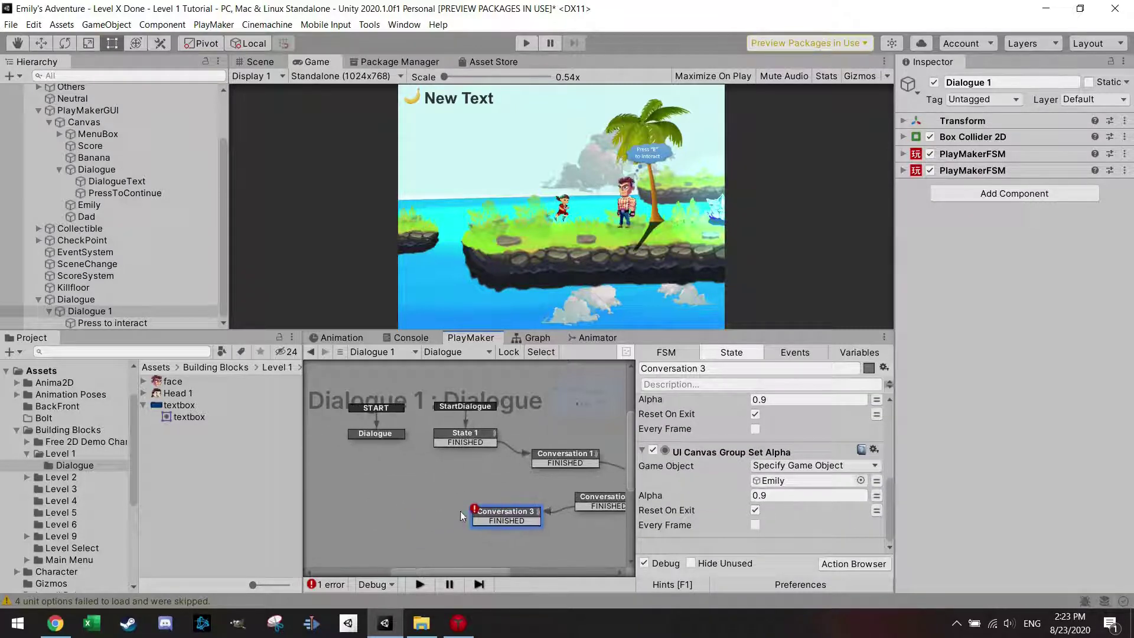
right_click(384, 509)
click(417, 354)
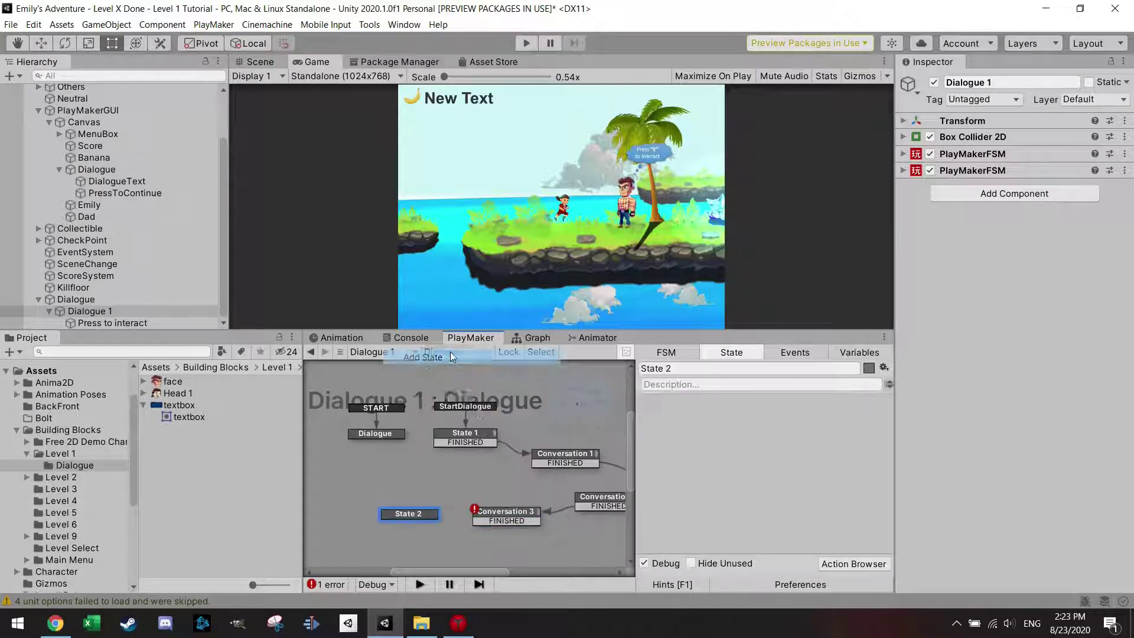
click(474, 522)
drag(466, 523, 410, 509)
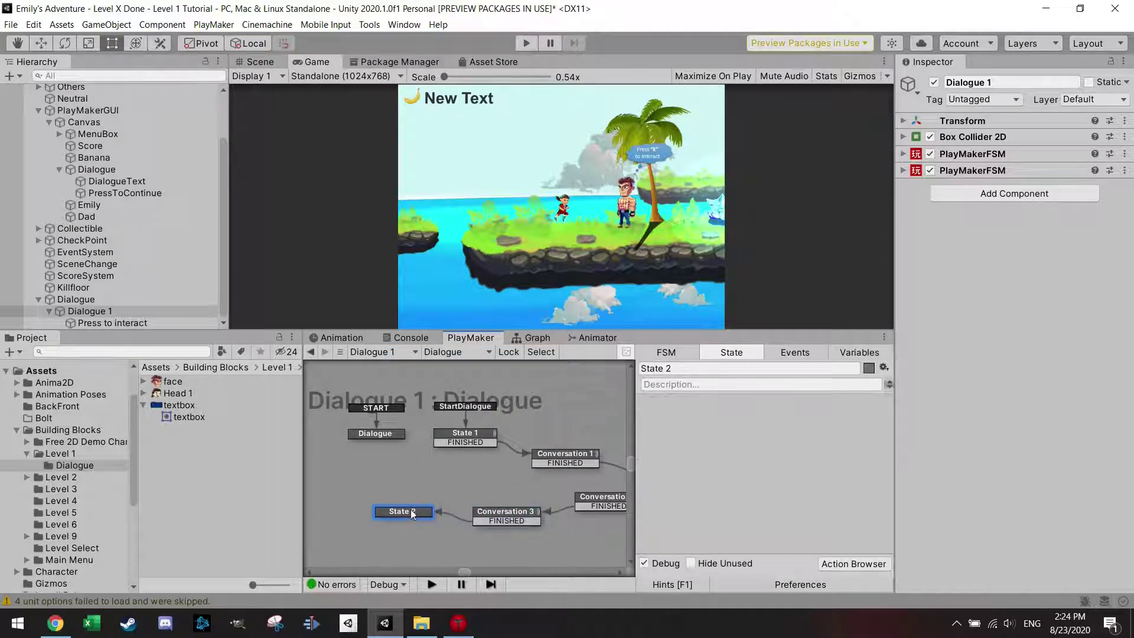
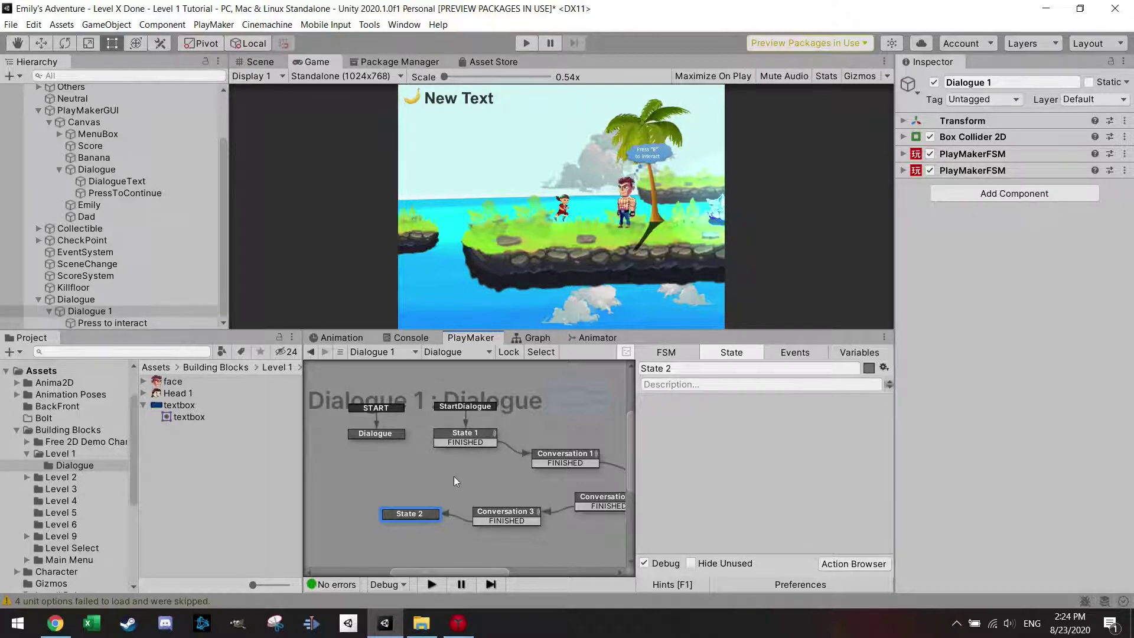
Add a Destroy Object action to State 2 with the Dialogue 1 object as its game object.
click(841, 562)
text(desto)
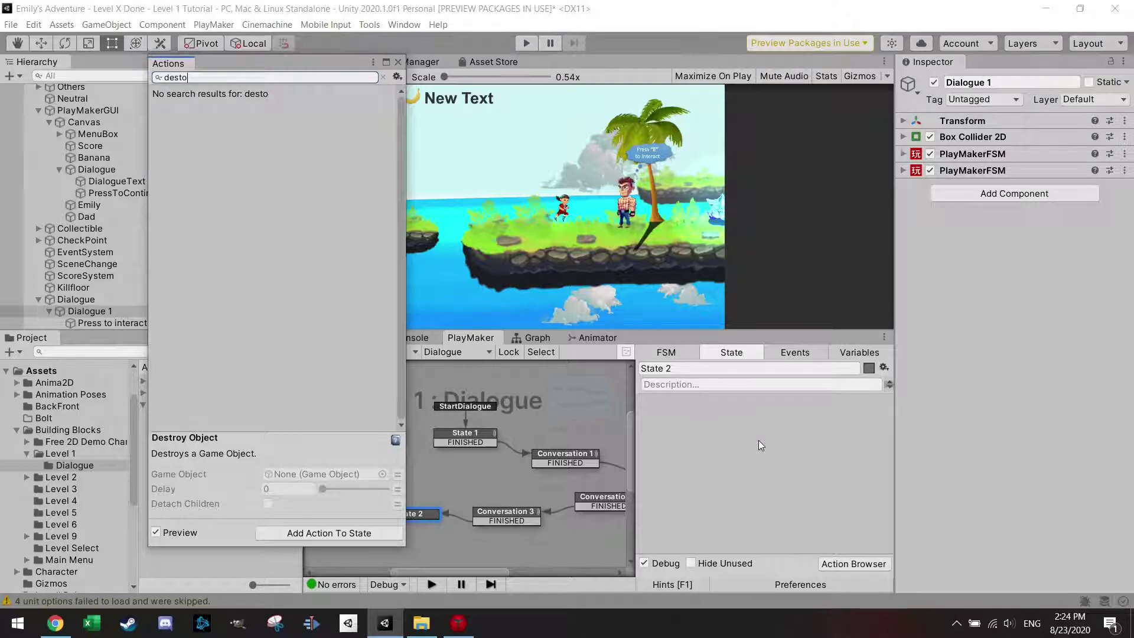
key(BackSpace)
key(Return)
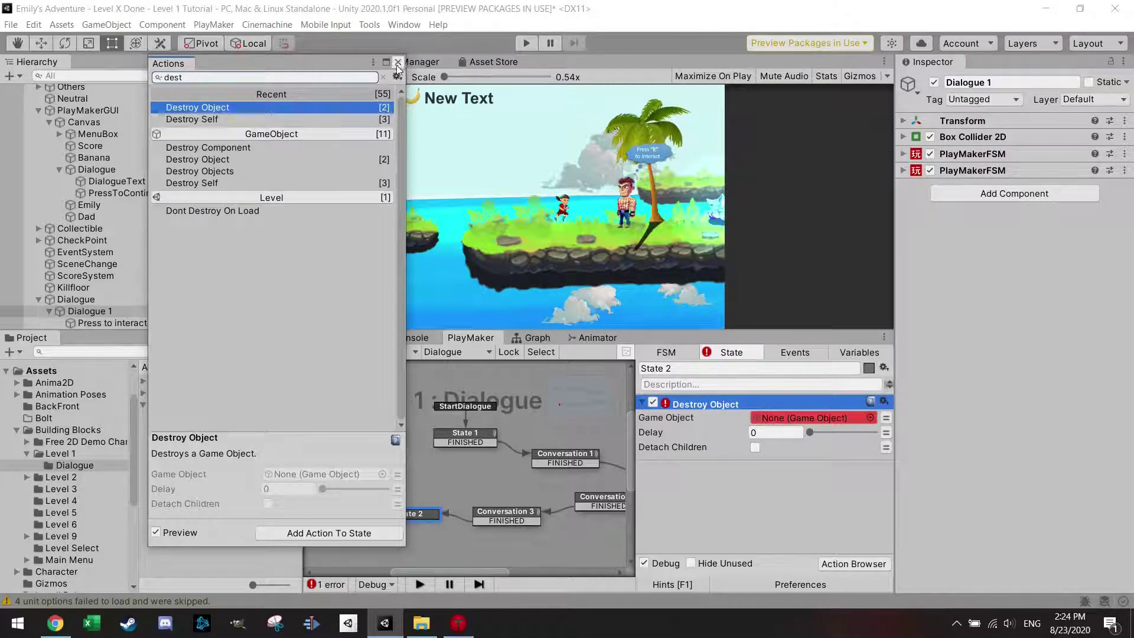
click(397, 63)
drag(89, 311, 794, 418)
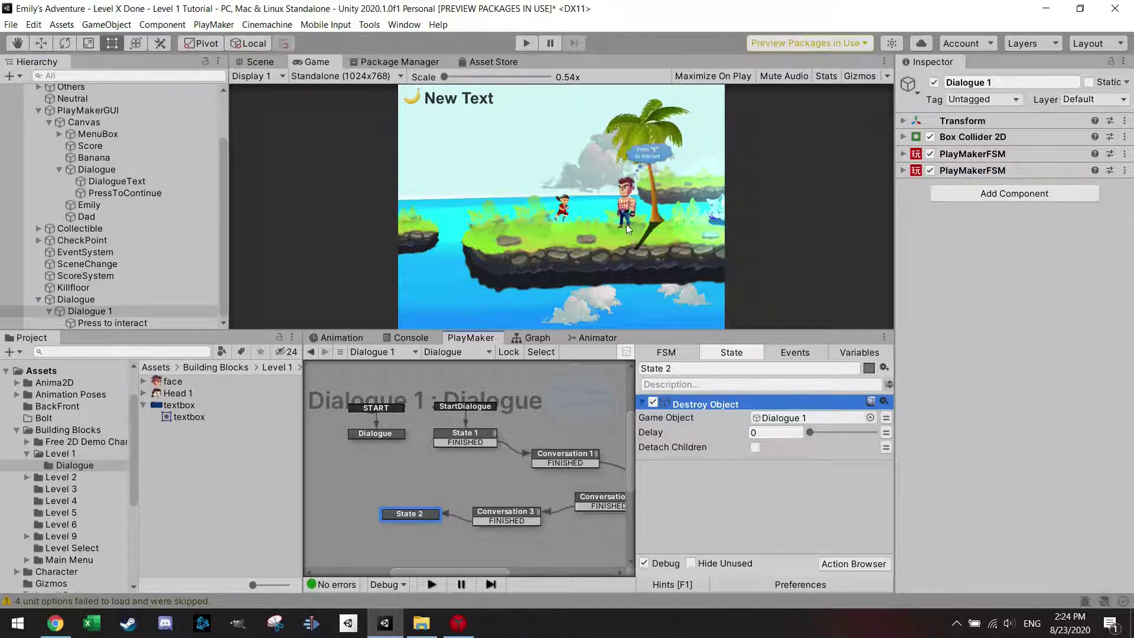
Play-test the level, walk Emily back and forth around Dad, and start the dialogue with him.
click(526, 44)
key(d)
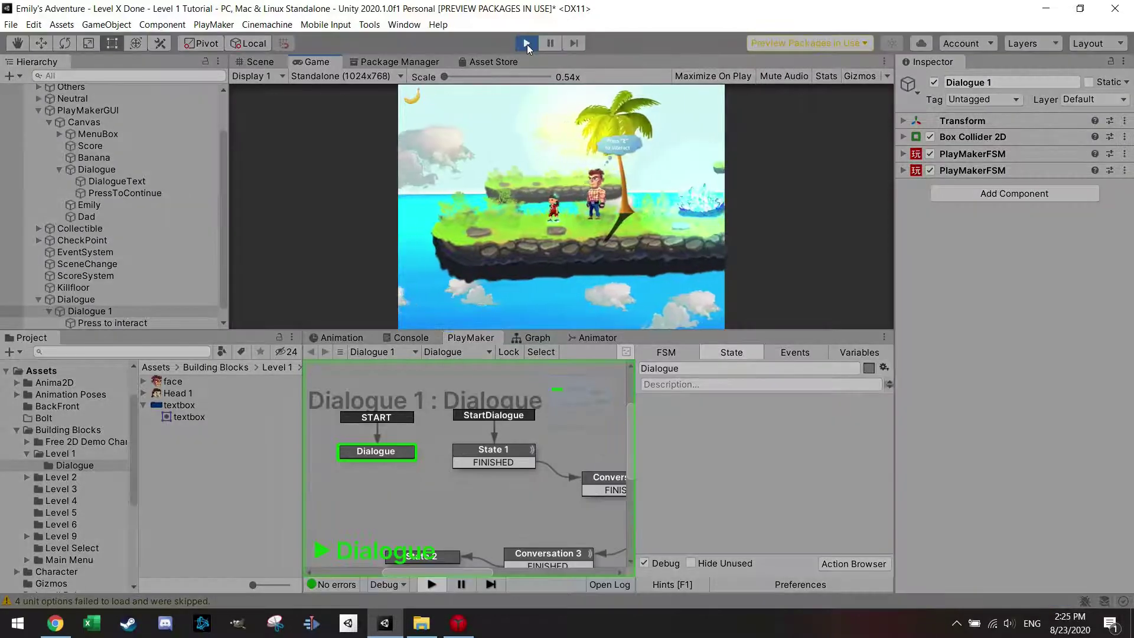
key(a)
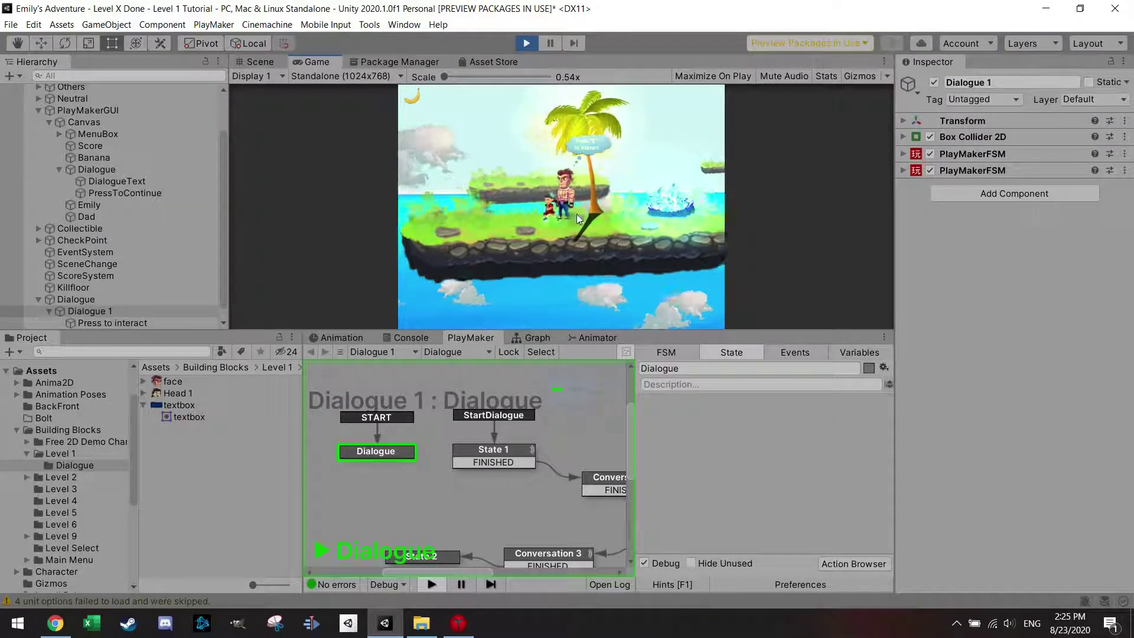
key(a)
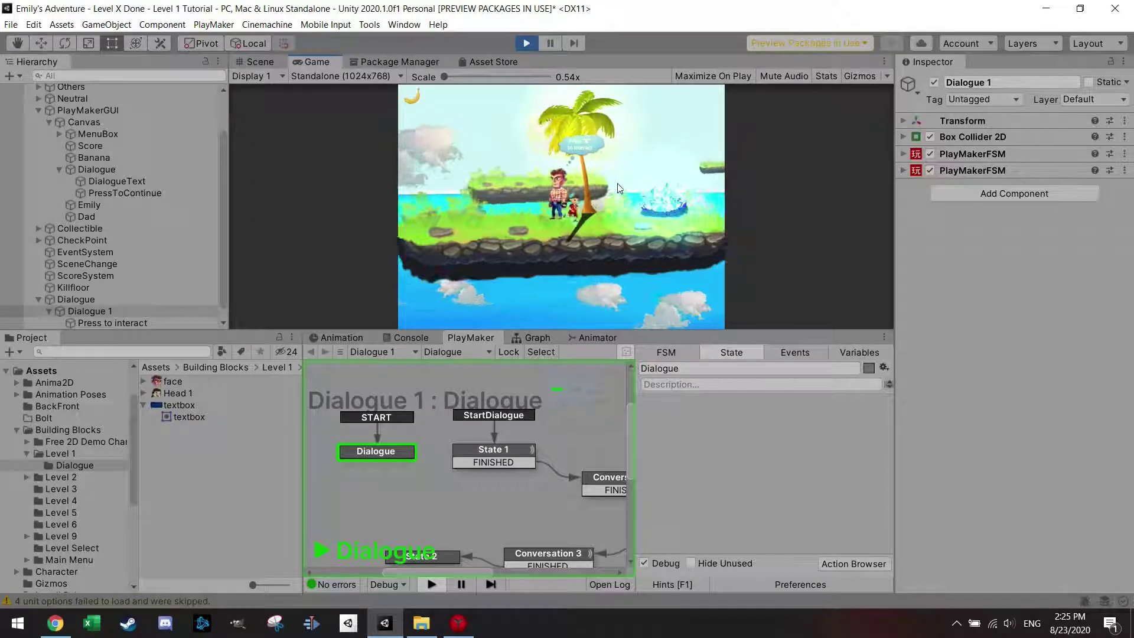
key(d)
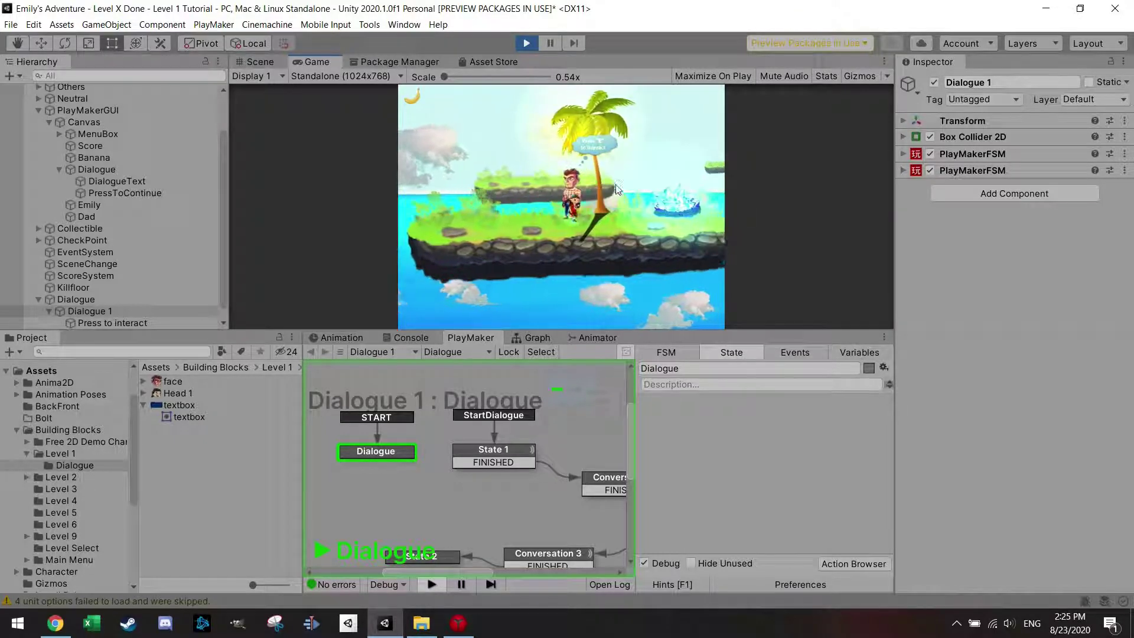
key(a)
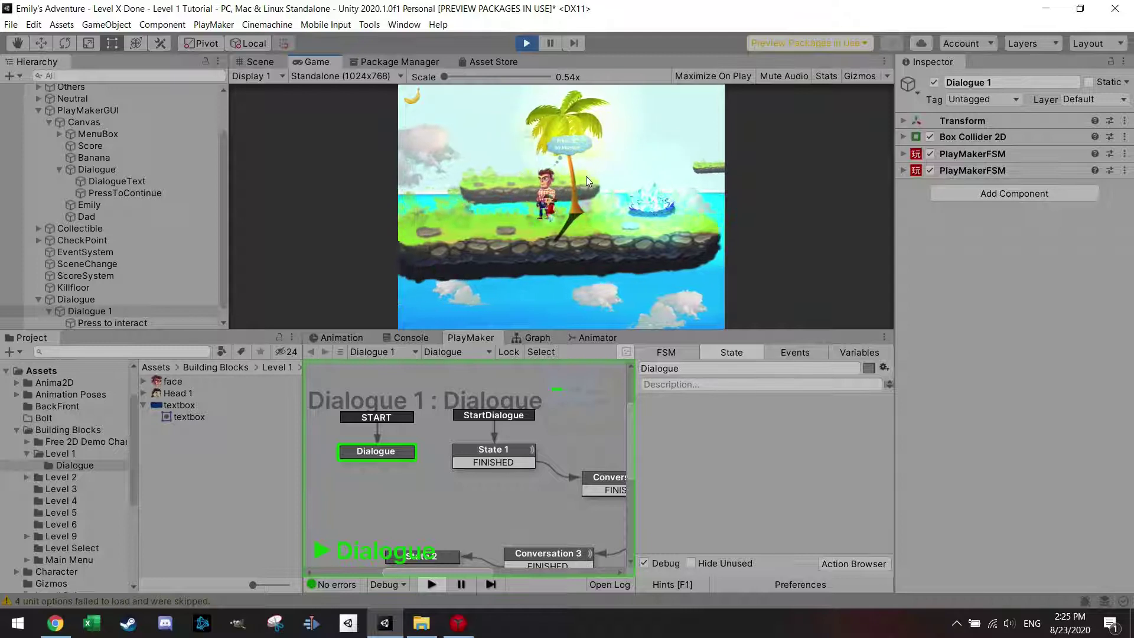
key(e)
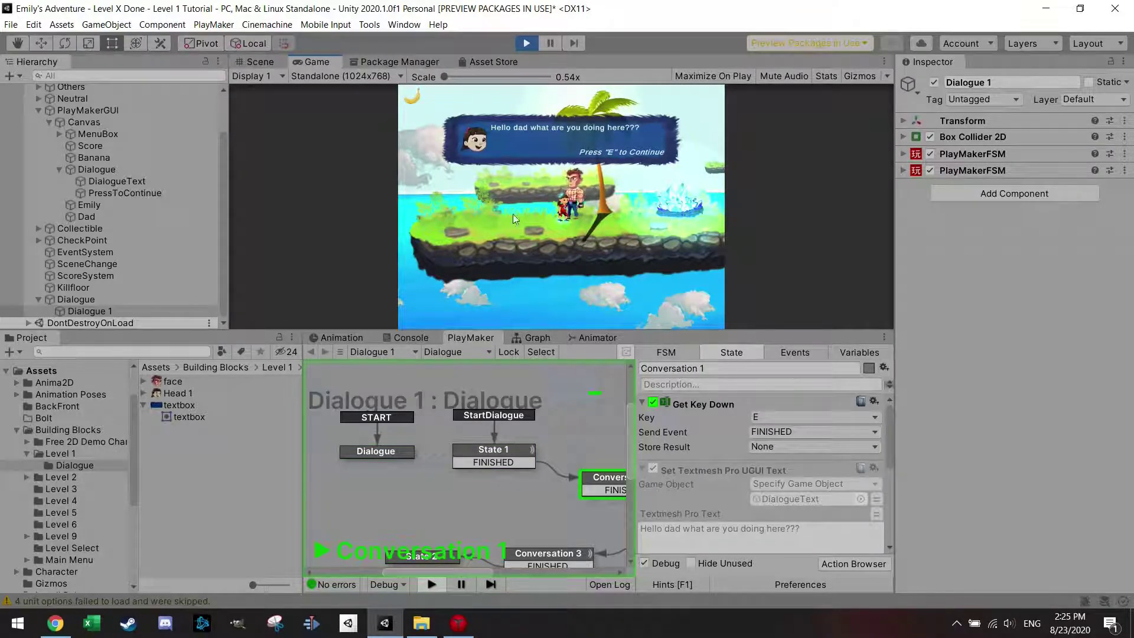
Pause the running game, enable Maximize On Play for the Game view, and resume playing.
click(550, 45)
click(718, 77)
click(551, 45)
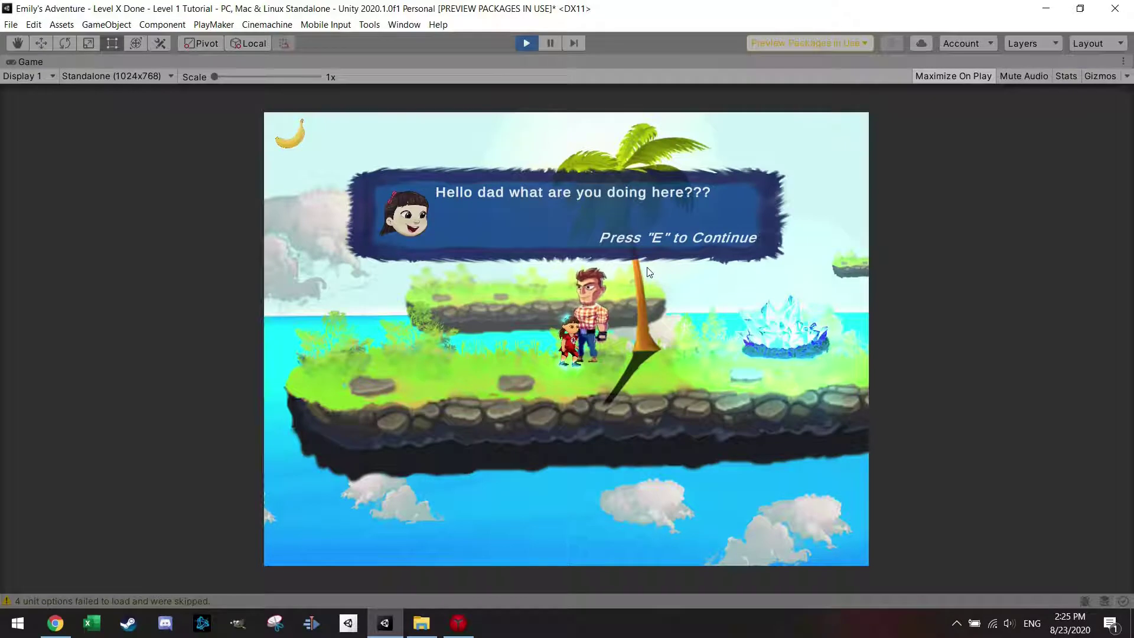
Advance through the remaining dialogue lines, walk Emily around Dad after the conversation, and stop the play test.
key(e)
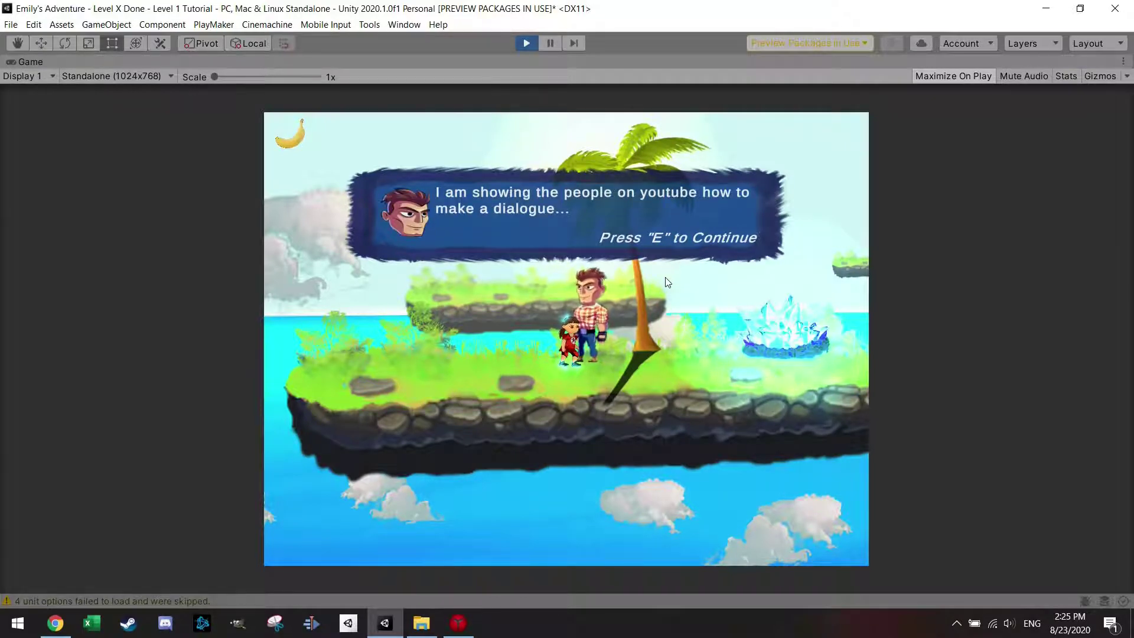
key(e)
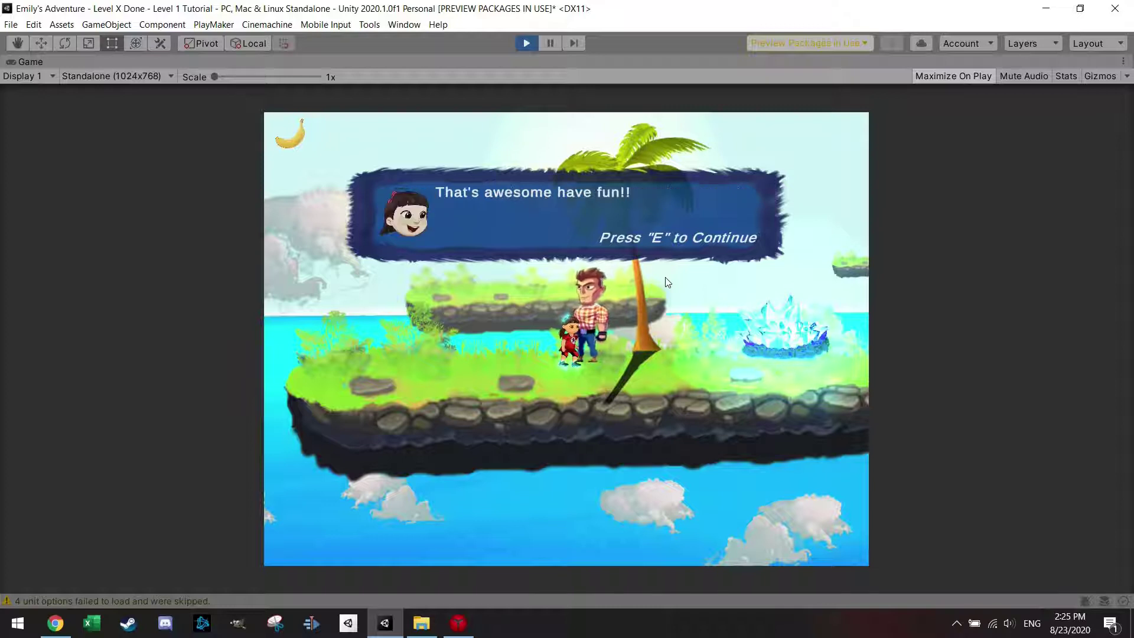
key(d)
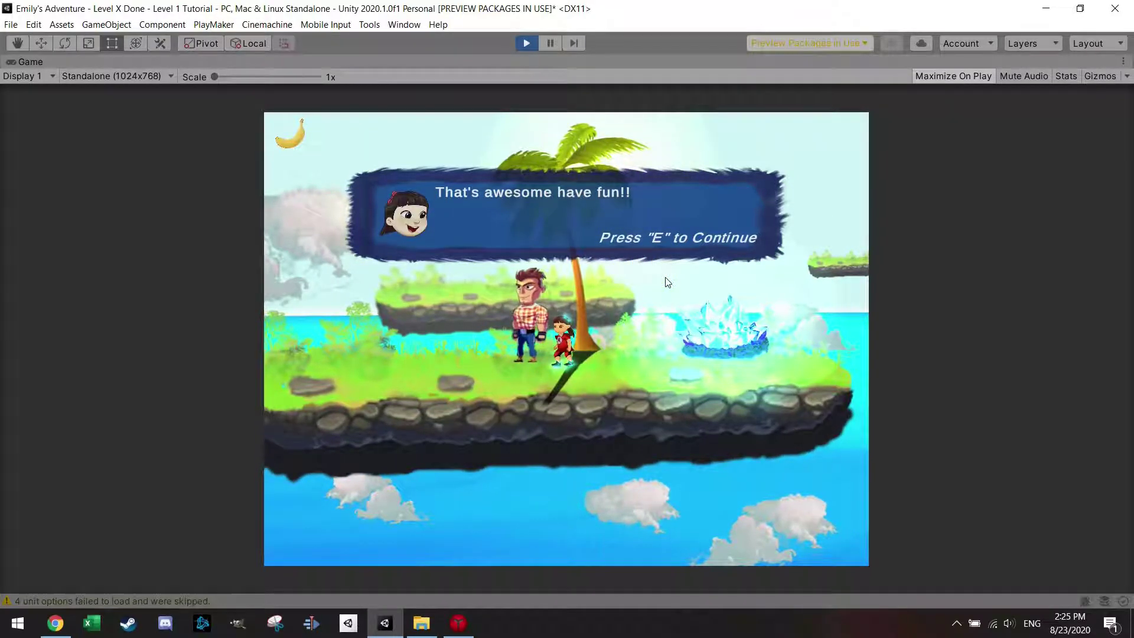
key(e)
key(a)
key(d)
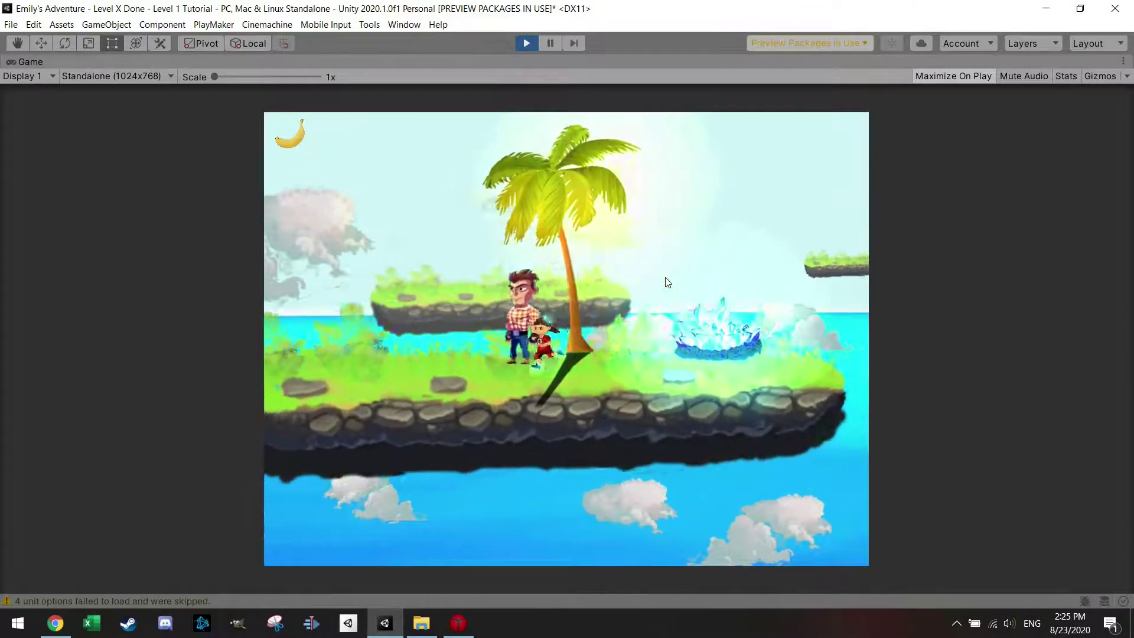
key(a)
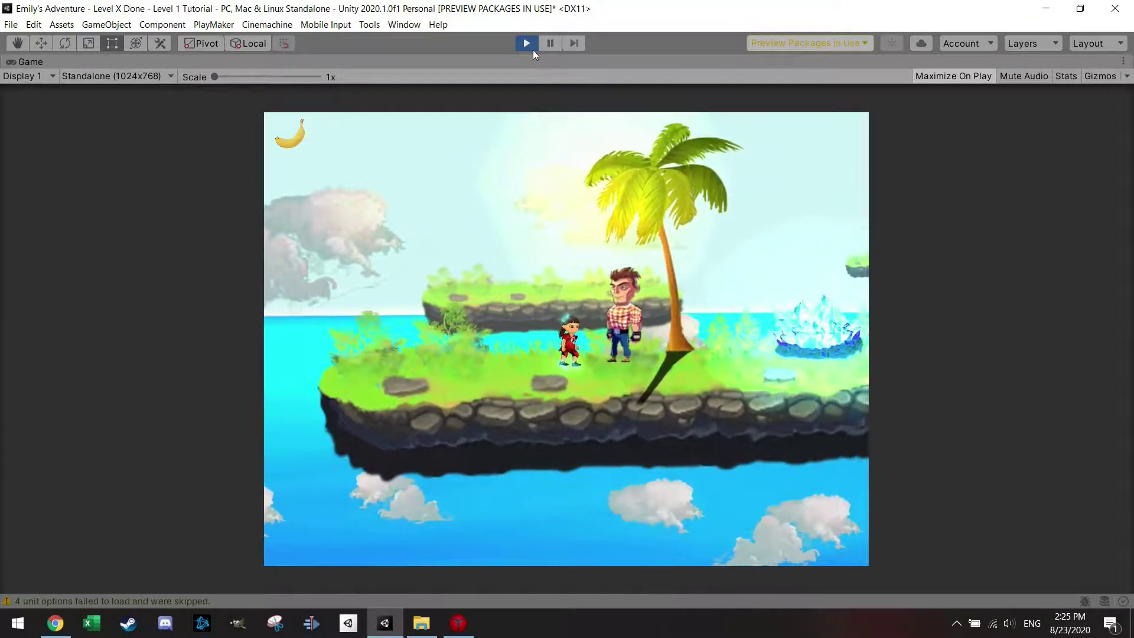
click(532, 47)
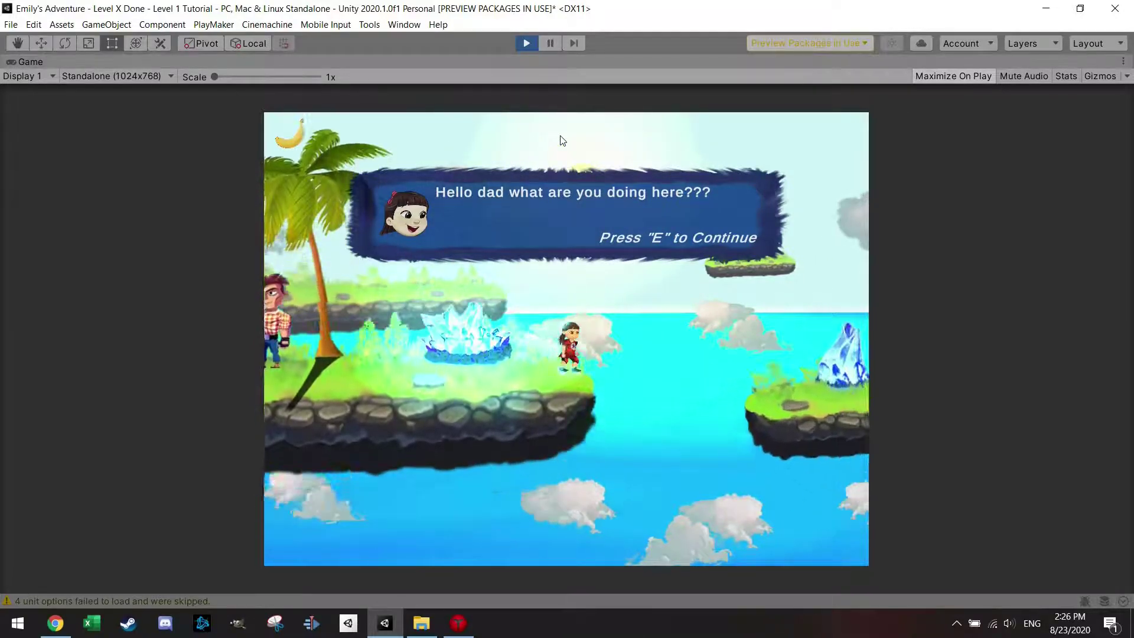
Test advancing the dialogue while Emily moves away from Dad, continue across the platforms, and stop the game.
key(e)
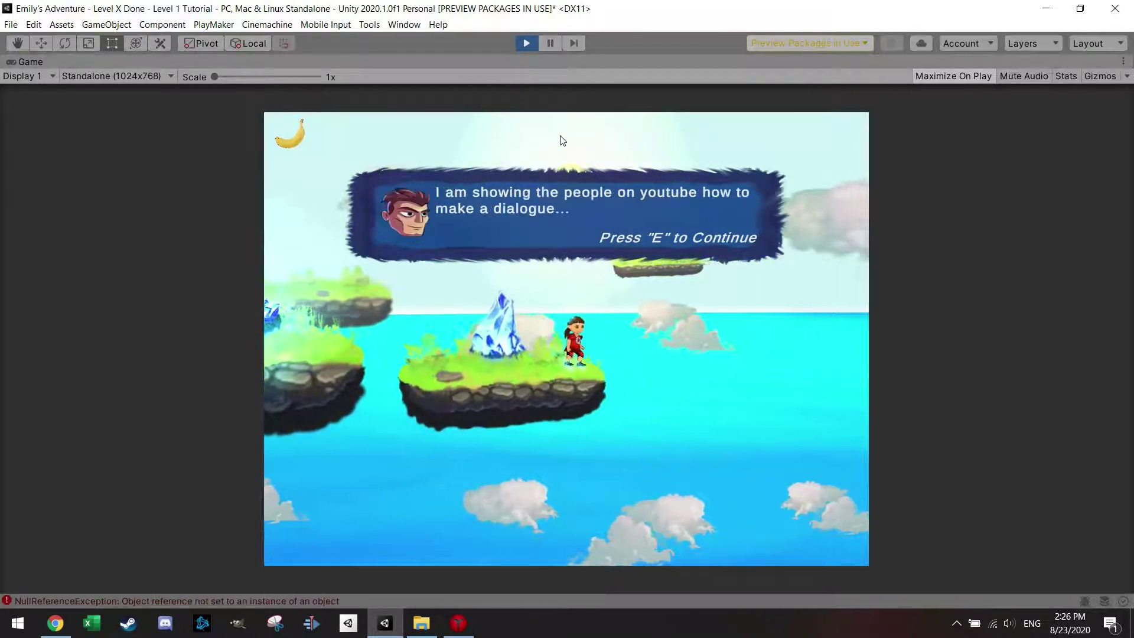
key(e)
key(e)
key(Right)
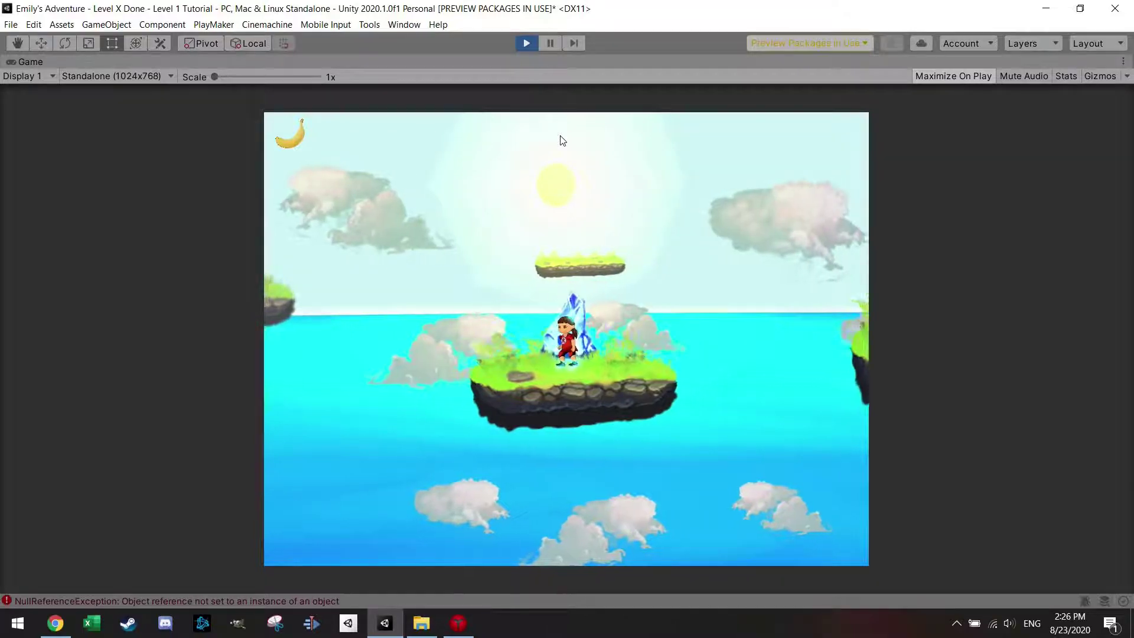
key(space)
key(Right)
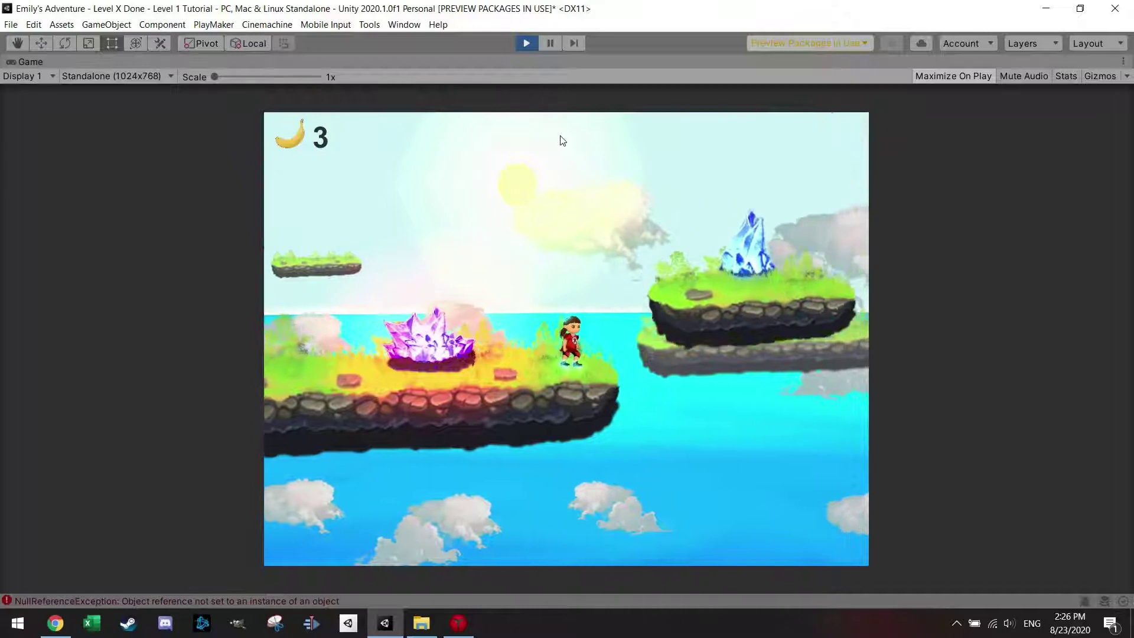
click(535, 43)
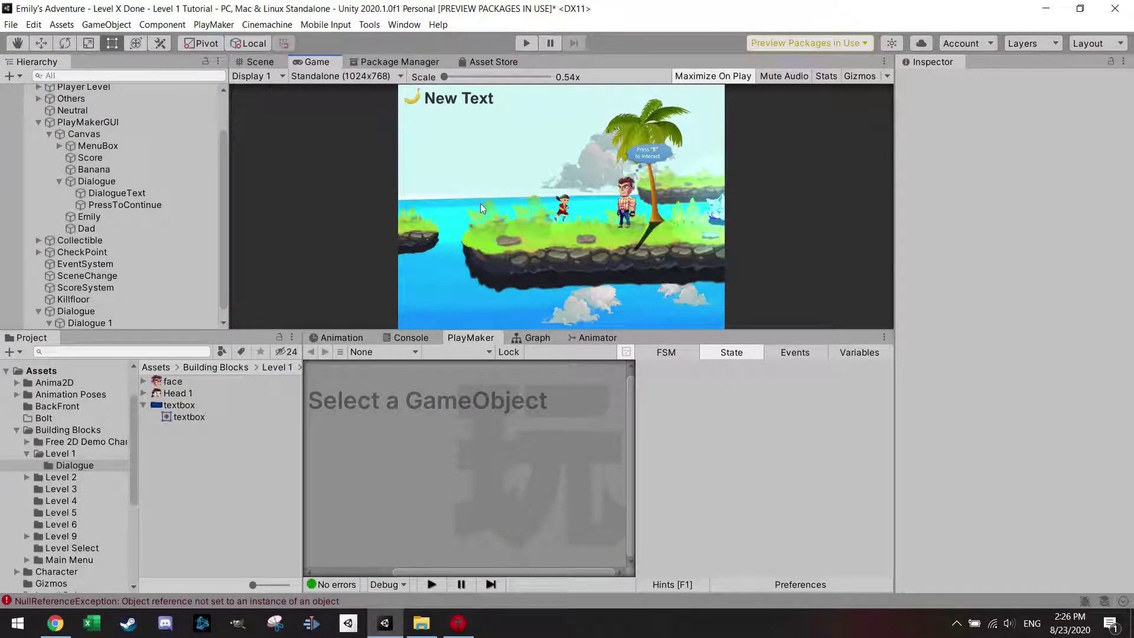
scroll(132, 310, down, 1)
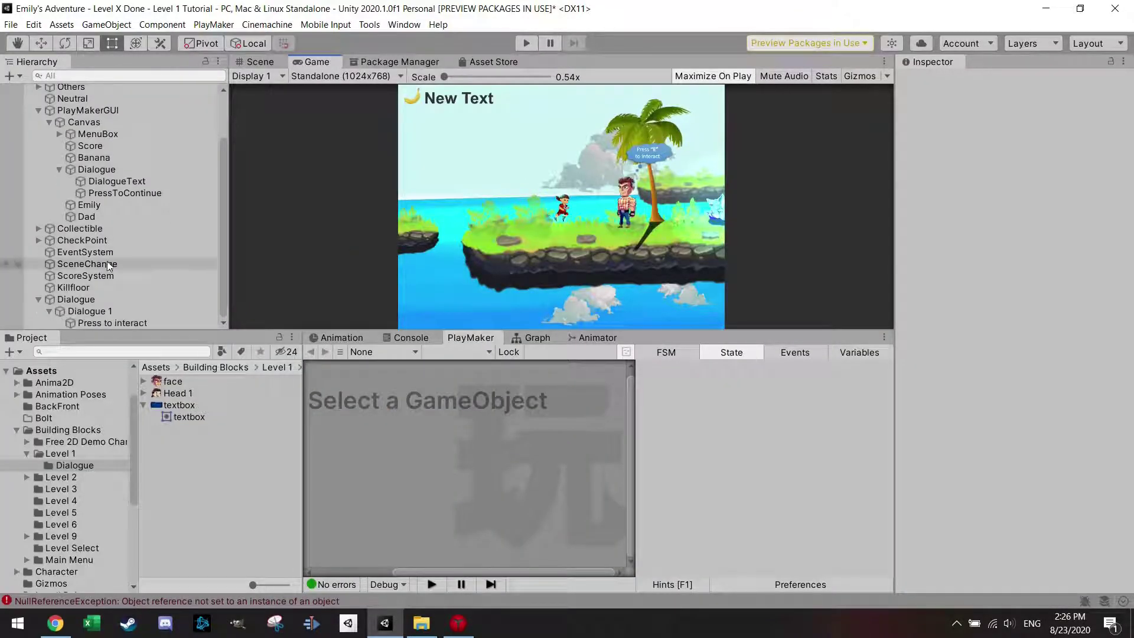
click(92, 310)
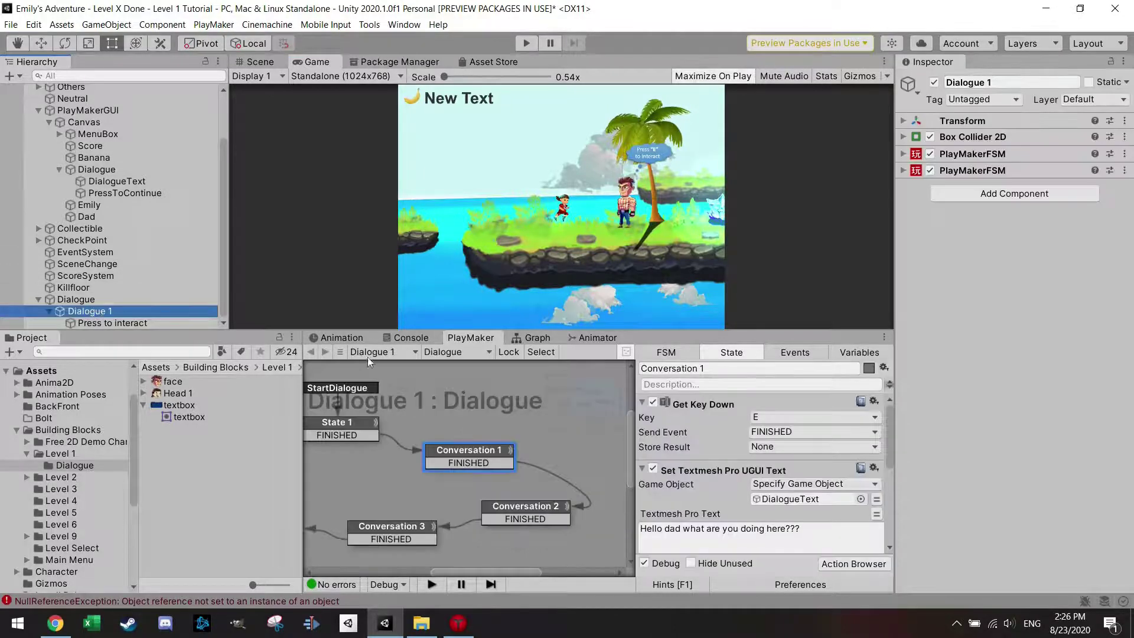
scroll(412, 437, down, 2)
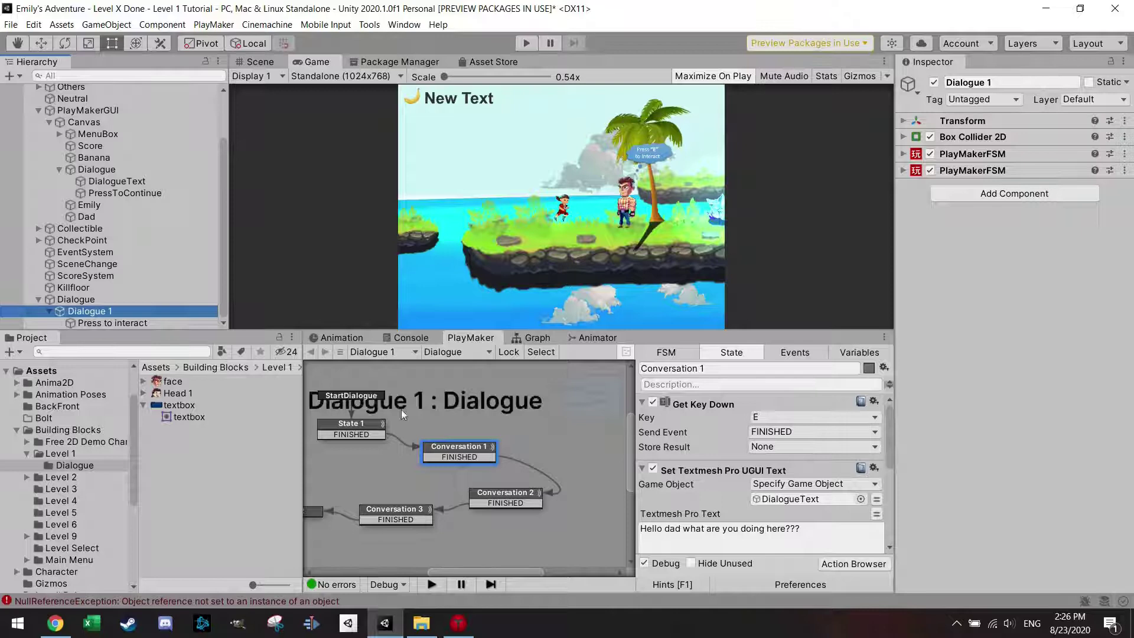
middle_drag(378, 463, 405, 466)
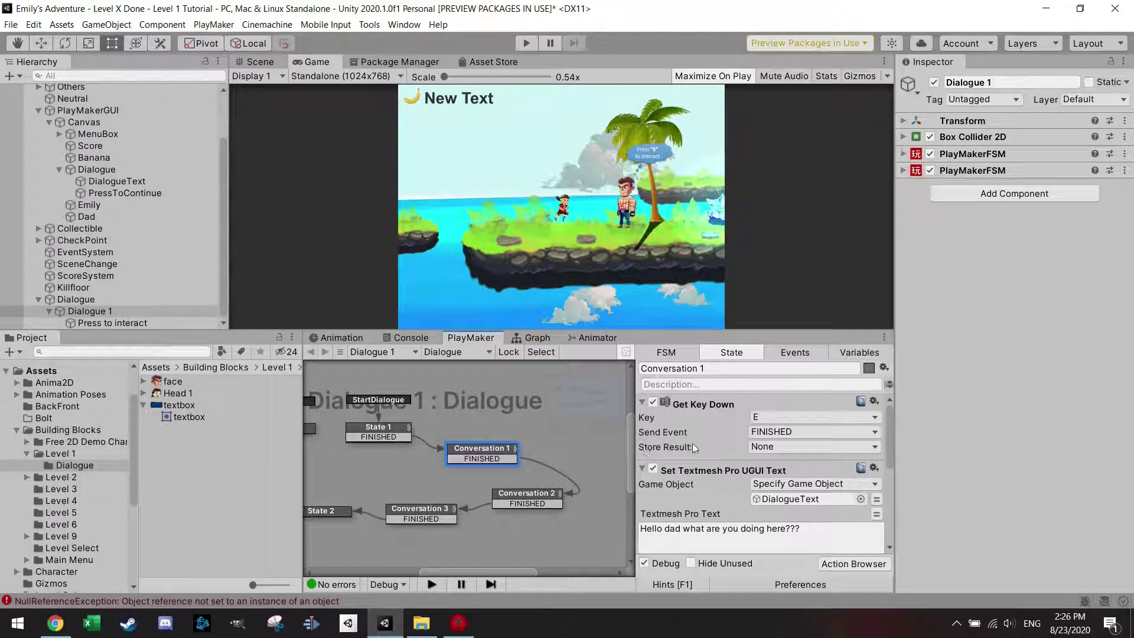
scroll(697, 448, down, 5)
click(856, 562)
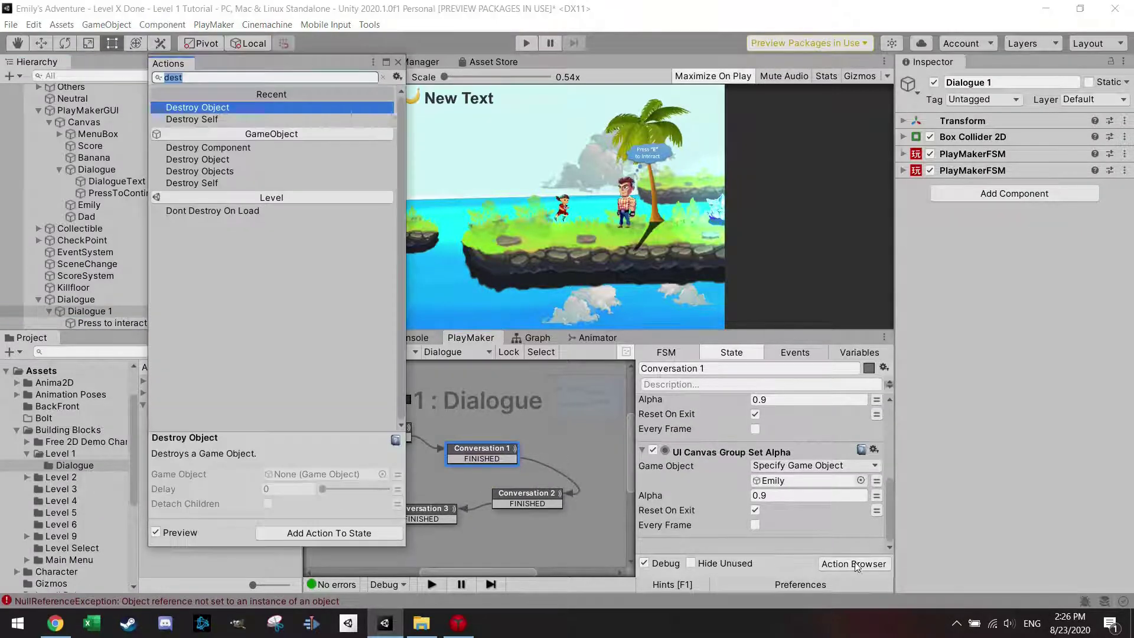
text(set pro)
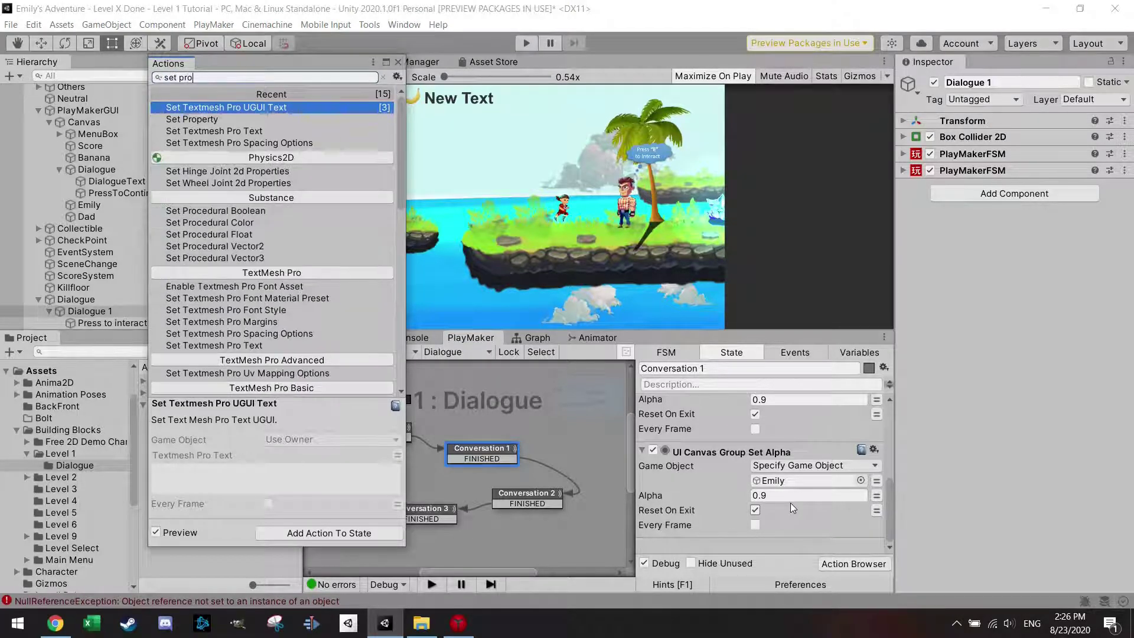
key(Down)
key(Return)
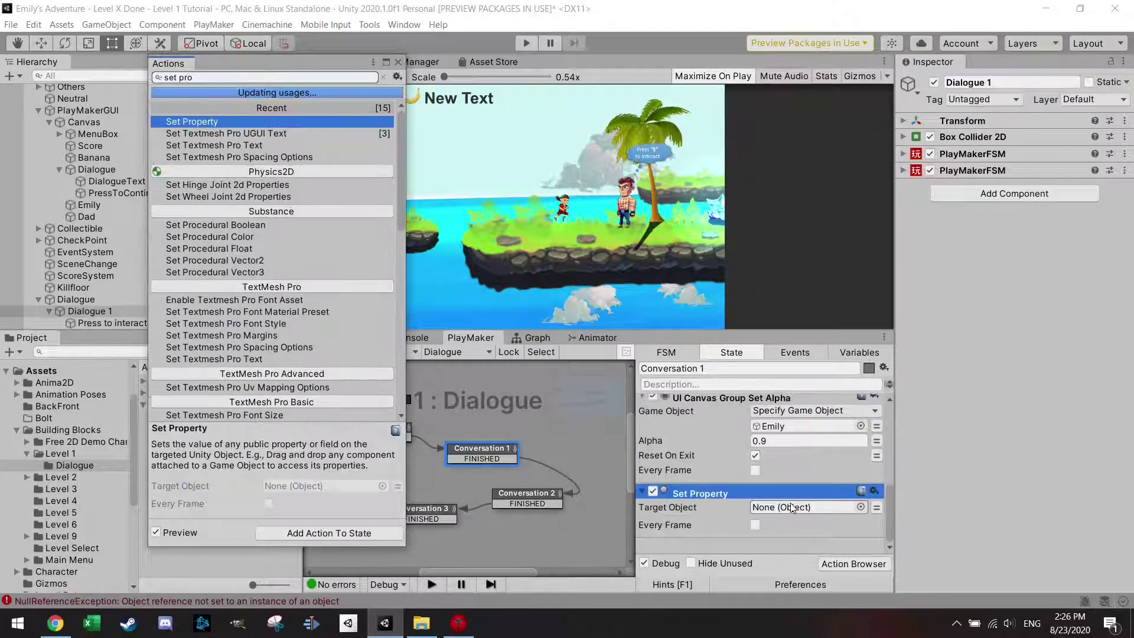
click(398, 62)
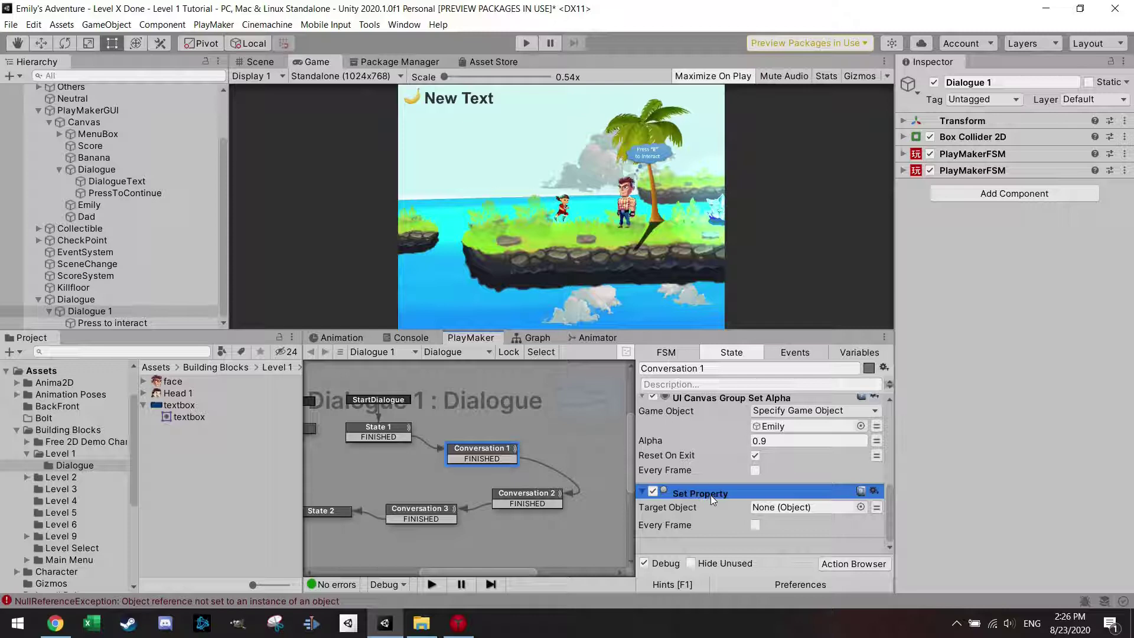
scroll(712, 449, up, 5)
scroll(714, 402, up, 5)
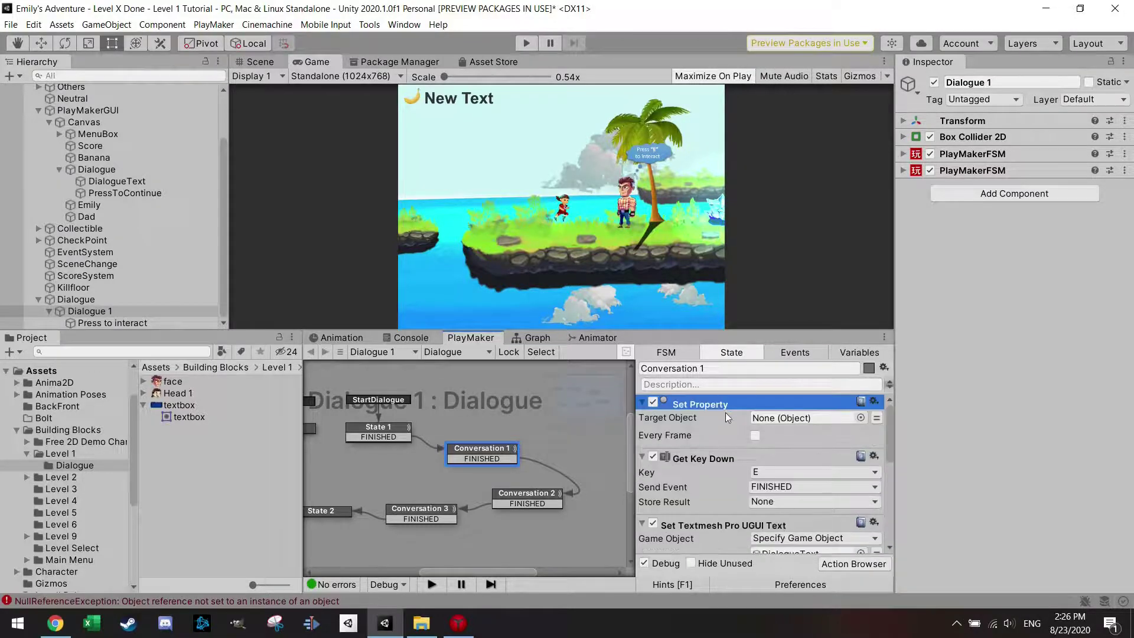
click(716, 403)
key(Delete)
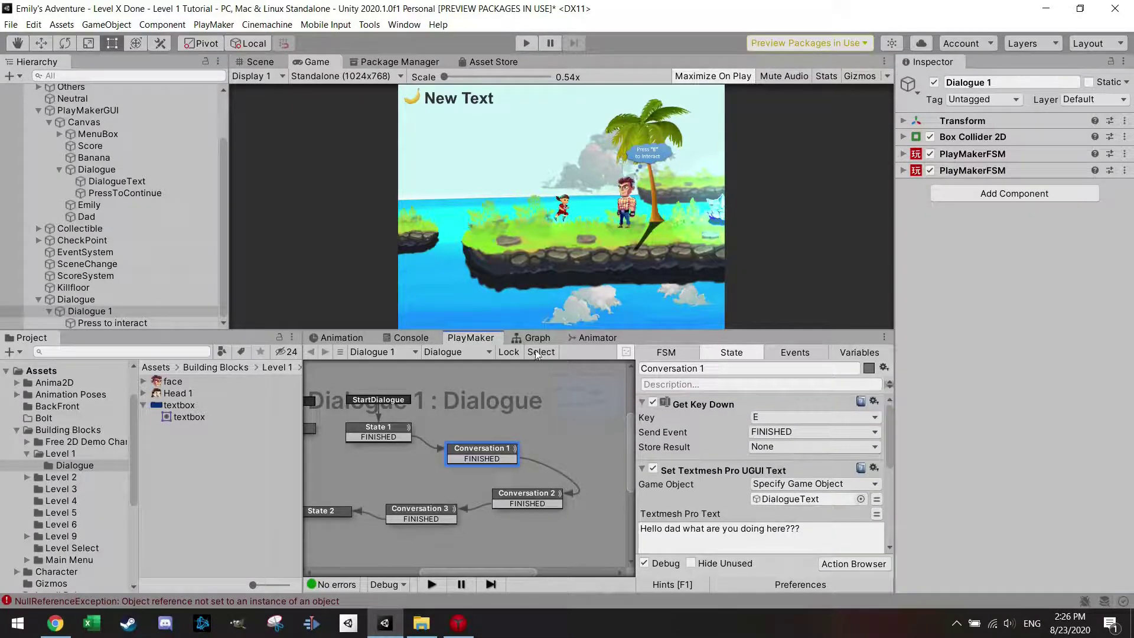
Add a new PlayMaker FSM to the Emily player object that holds the Player Controller script.
scroll(139, 200, up, 5)
click(68, 112)
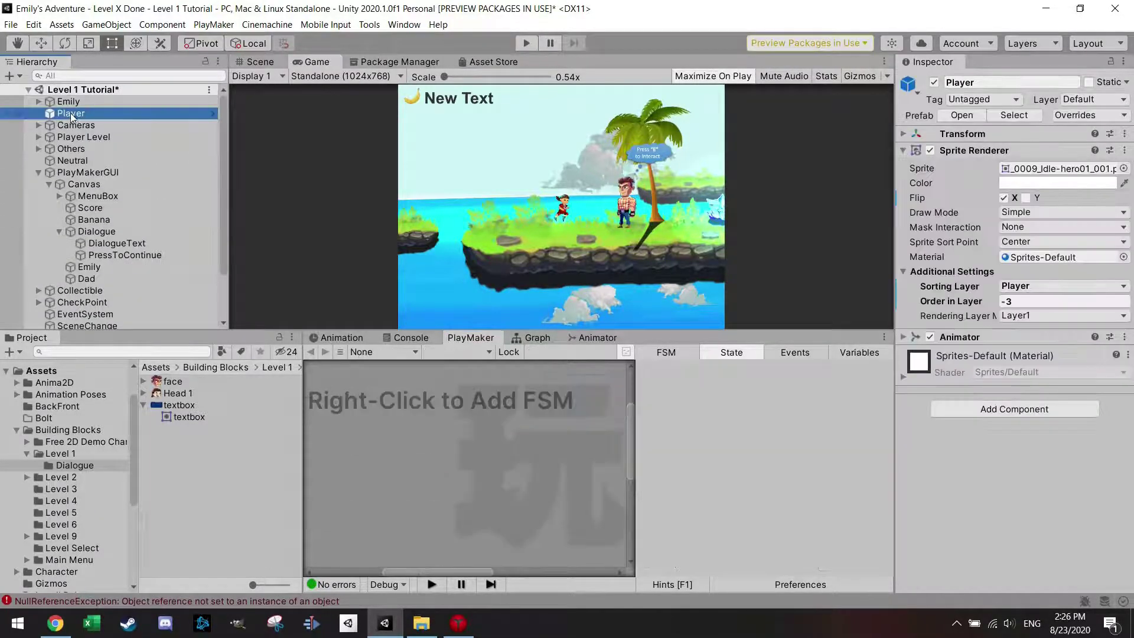
click(63, 102)
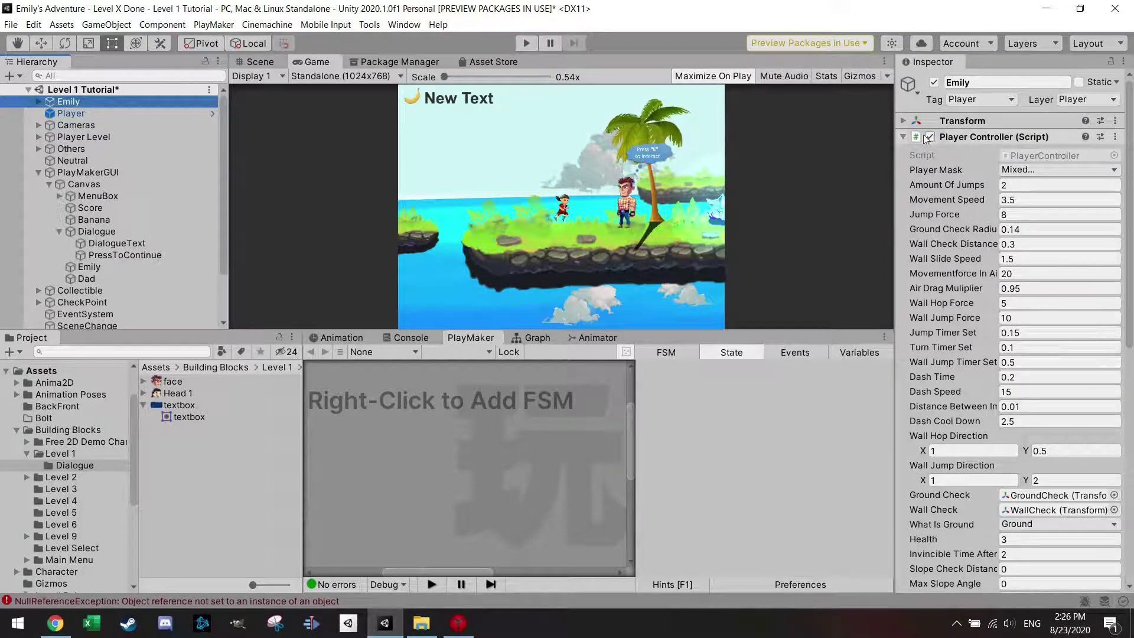
click(902, 137)
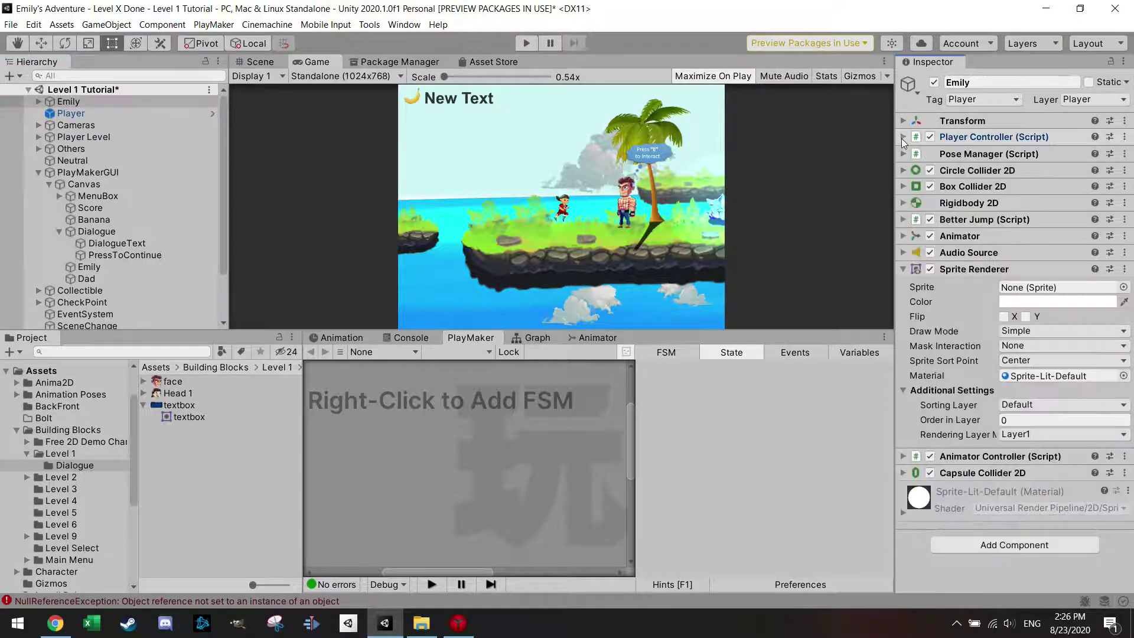
right_click(430, 399)
click(467, 406)
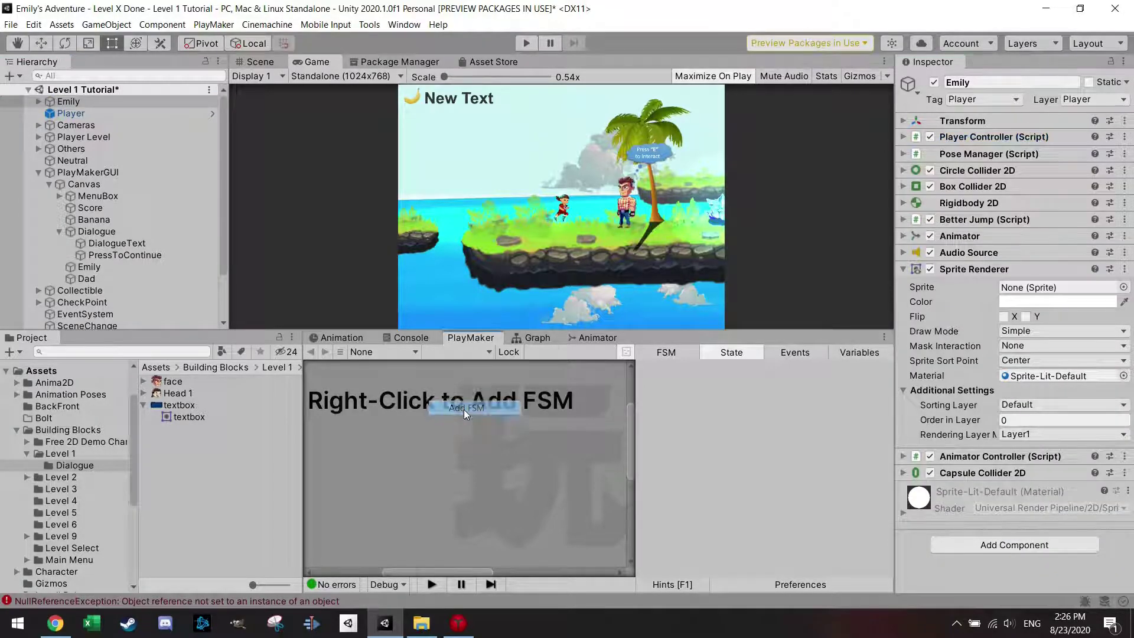
Add a Set Property action to State 1 of Emily's FSM with her Player Controller component as target object.
click(846, 564)
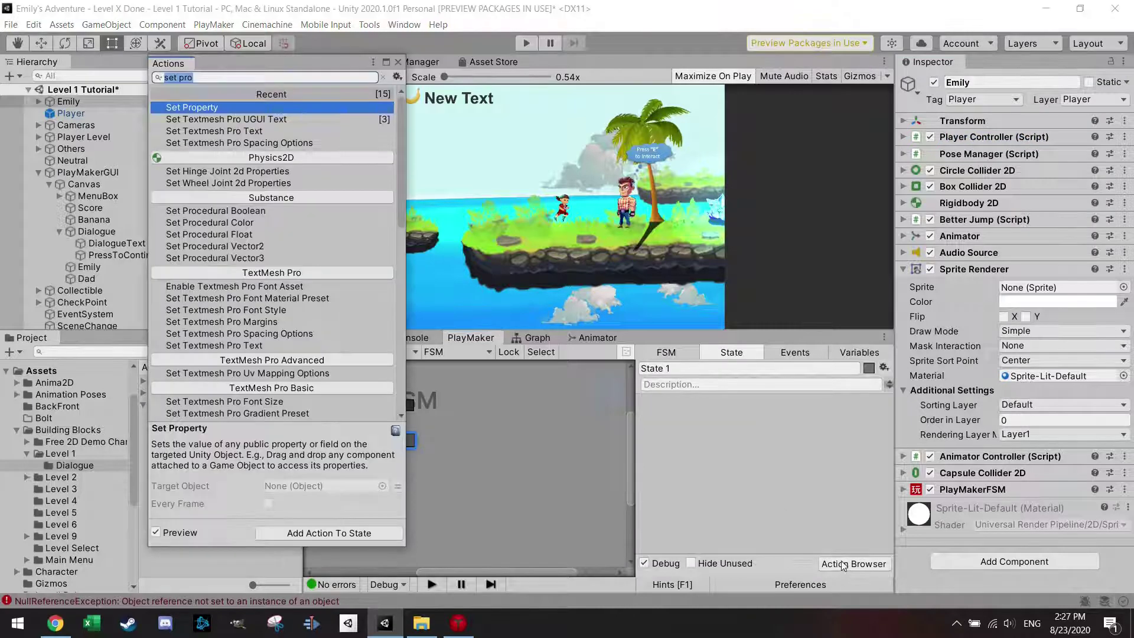
double_click(233, 107)
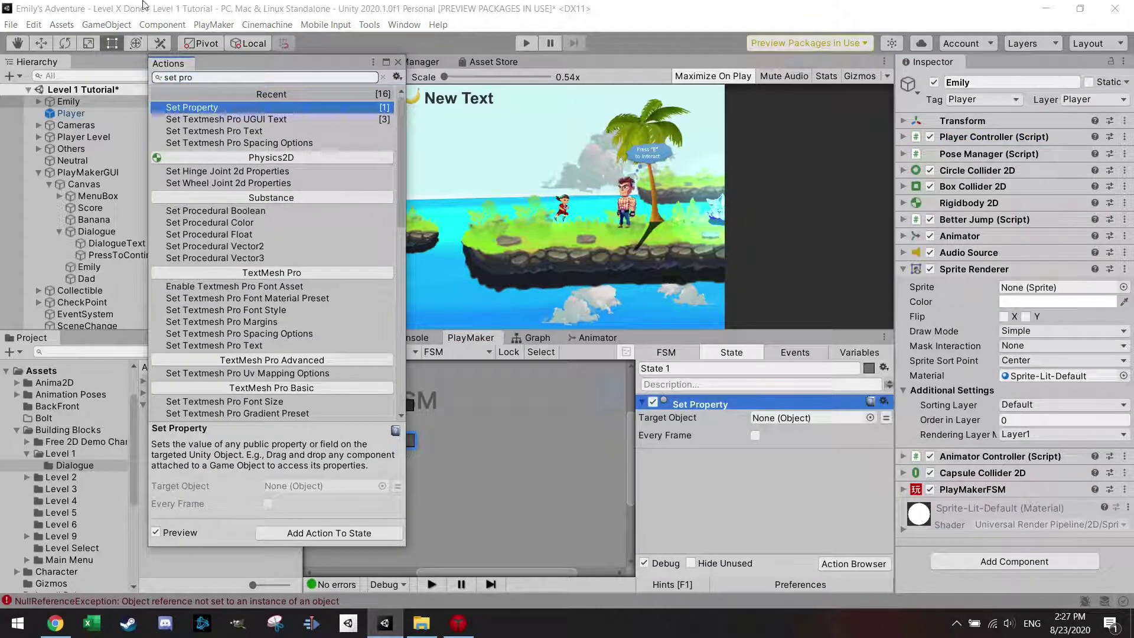
click(398, 63)
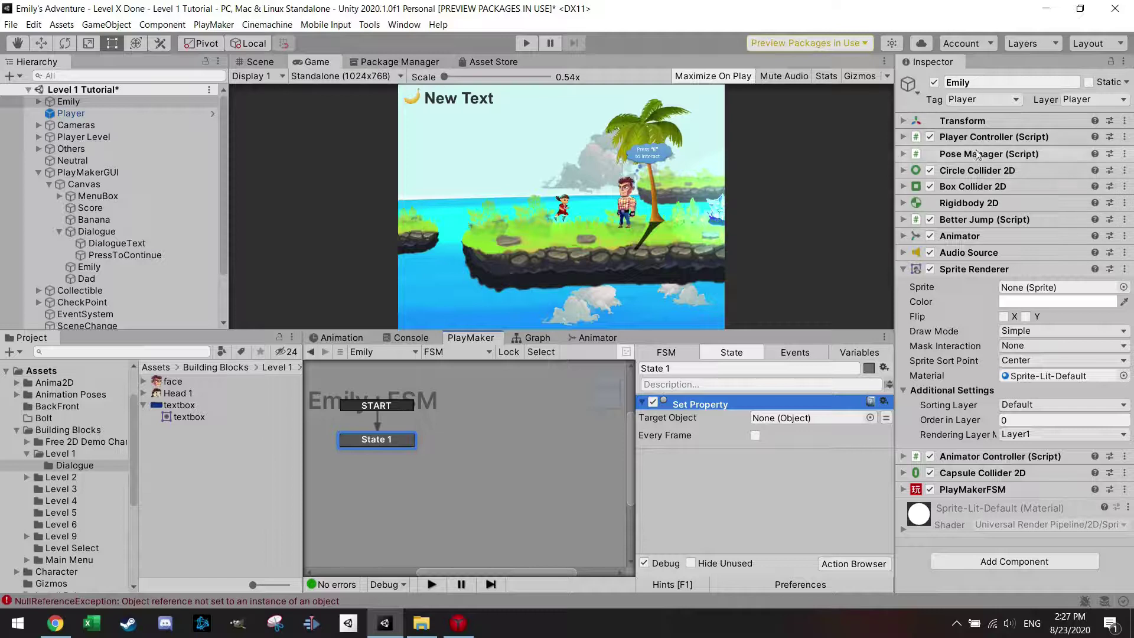
drag(812, 426, 813, 420)
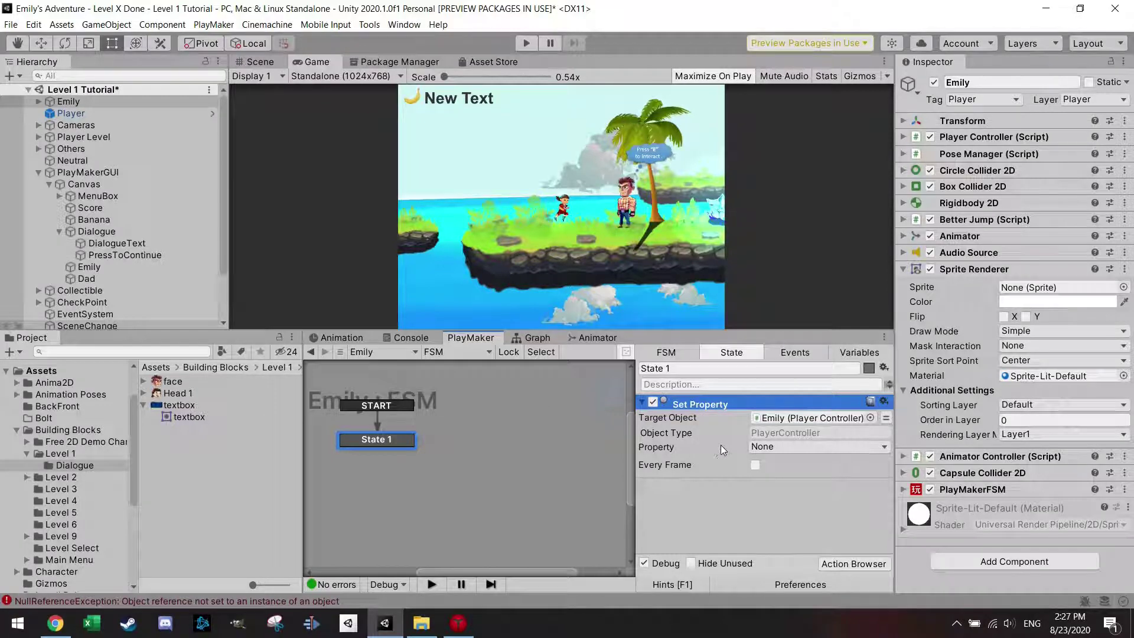
Copy Emily's Set Property action and paste it into the Conversation 1 state of the Dialogue 1 FSM.
right_click(719, 404)
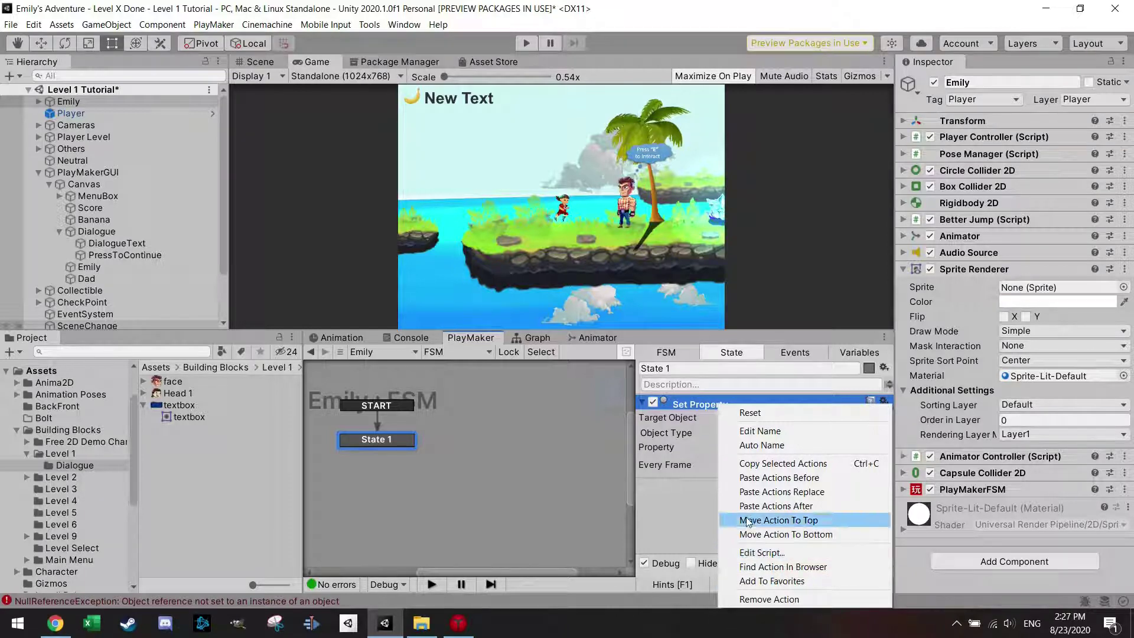
click(769, 465)
scroll(153, 277, down, 3)
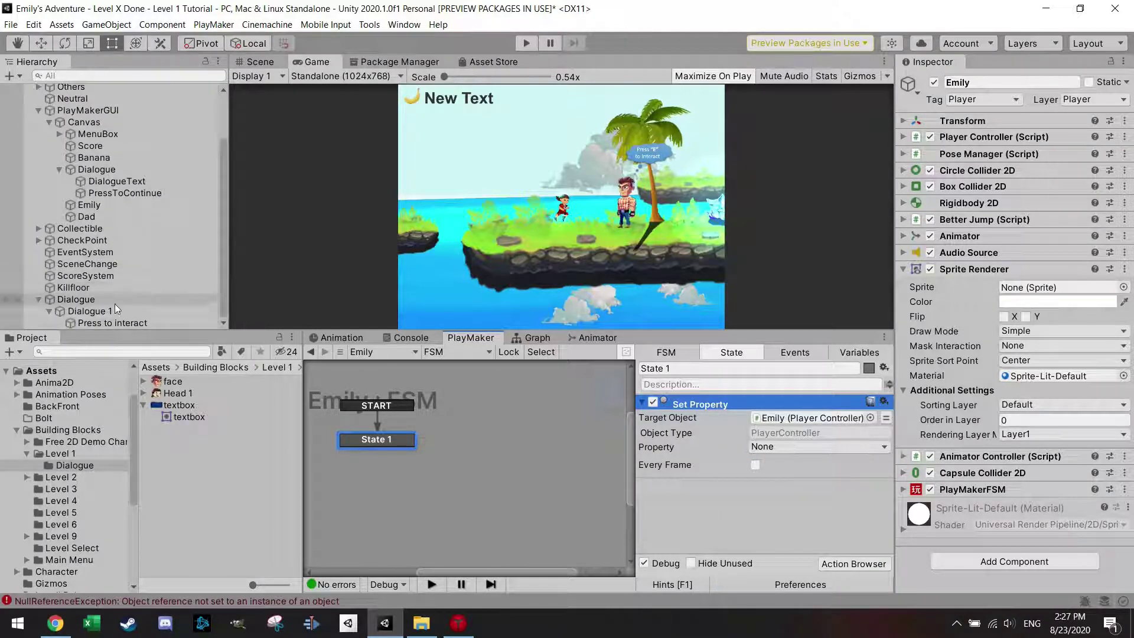
click(95, 309)
scroll(766, 508, down, 1)
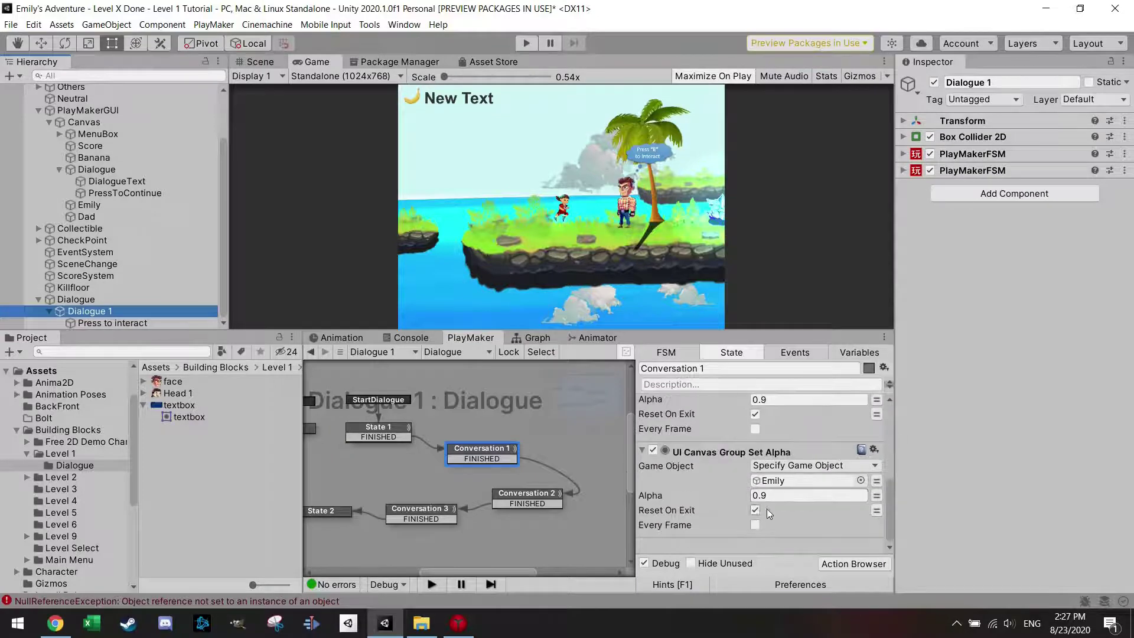
right_click(774, 552)
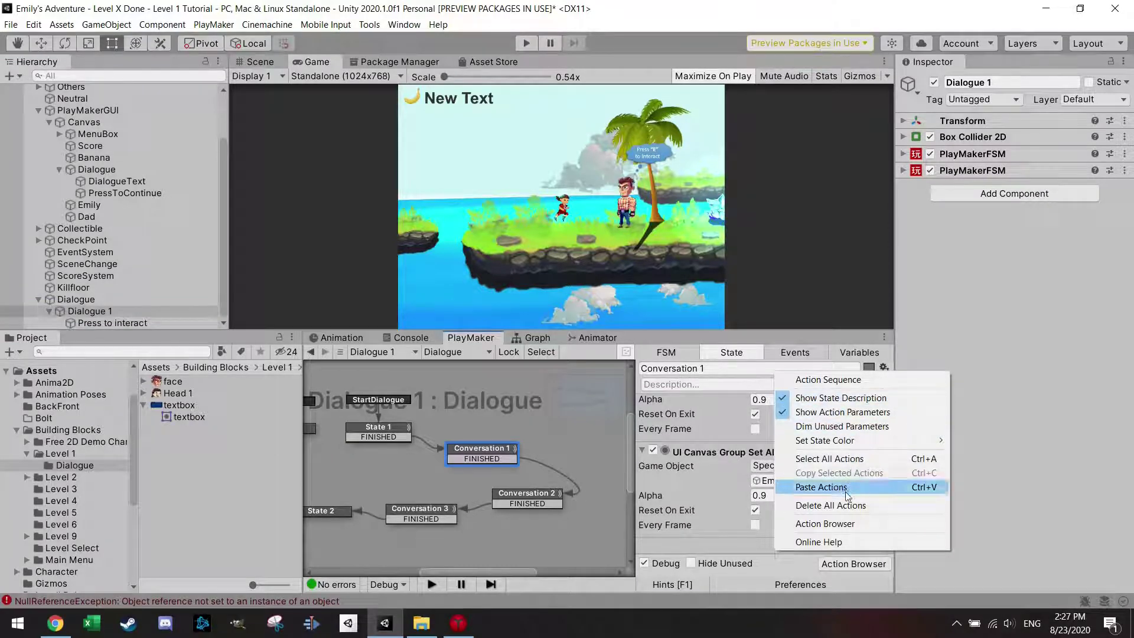
click(821, 487)
scroll(801, 485, down, 1)
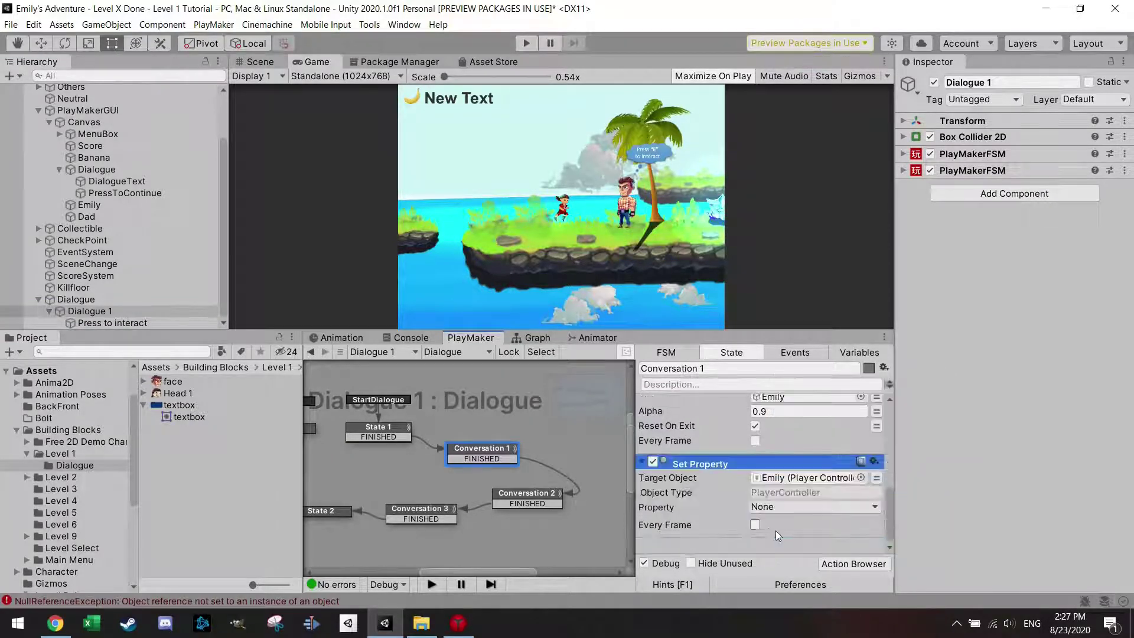
Move the Set Property action to the start of Conversation 1 and choose movementSpeed as its property.
scroll(750, 458, up, 3)
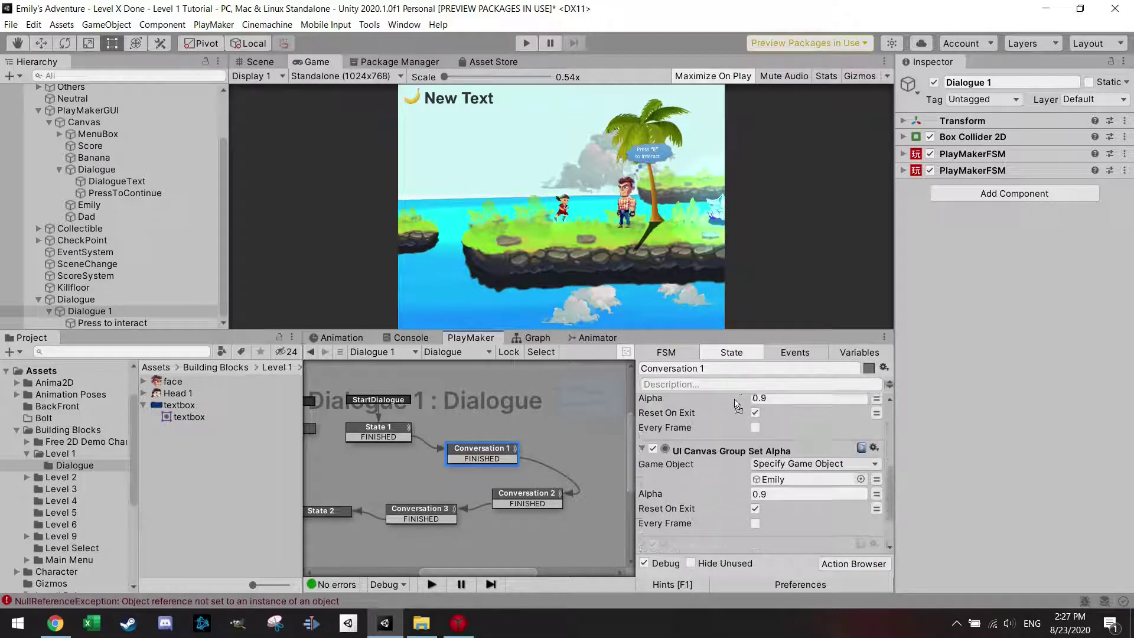
scroll(735, 397, up, 3)
scroll(737, 401, up, 1)
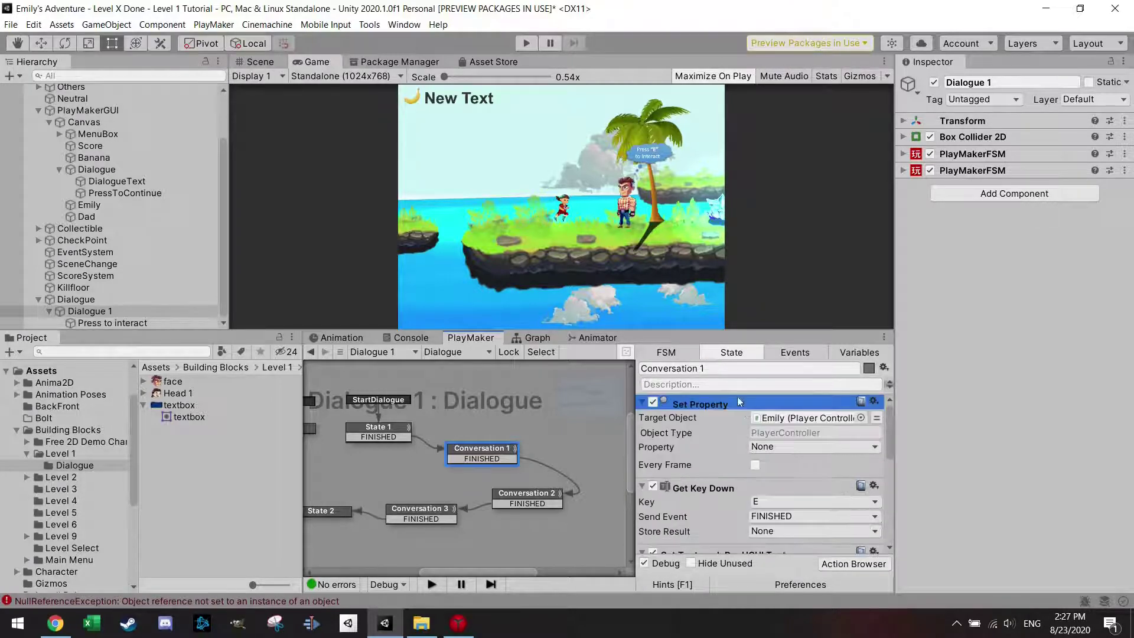
click(817, 448)
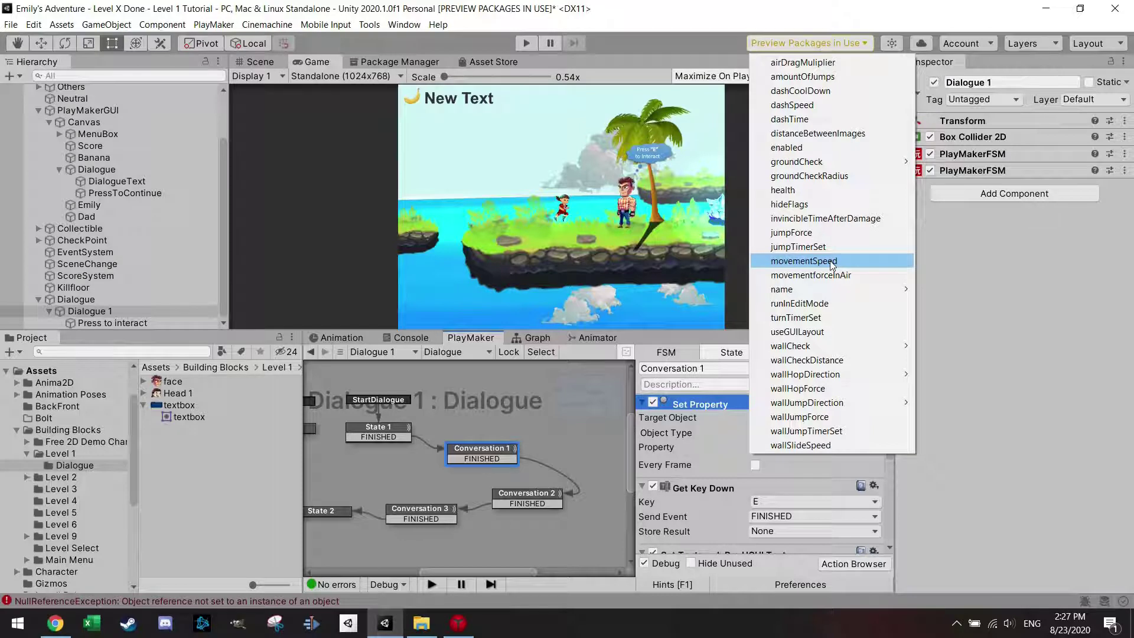
click(831, 262)
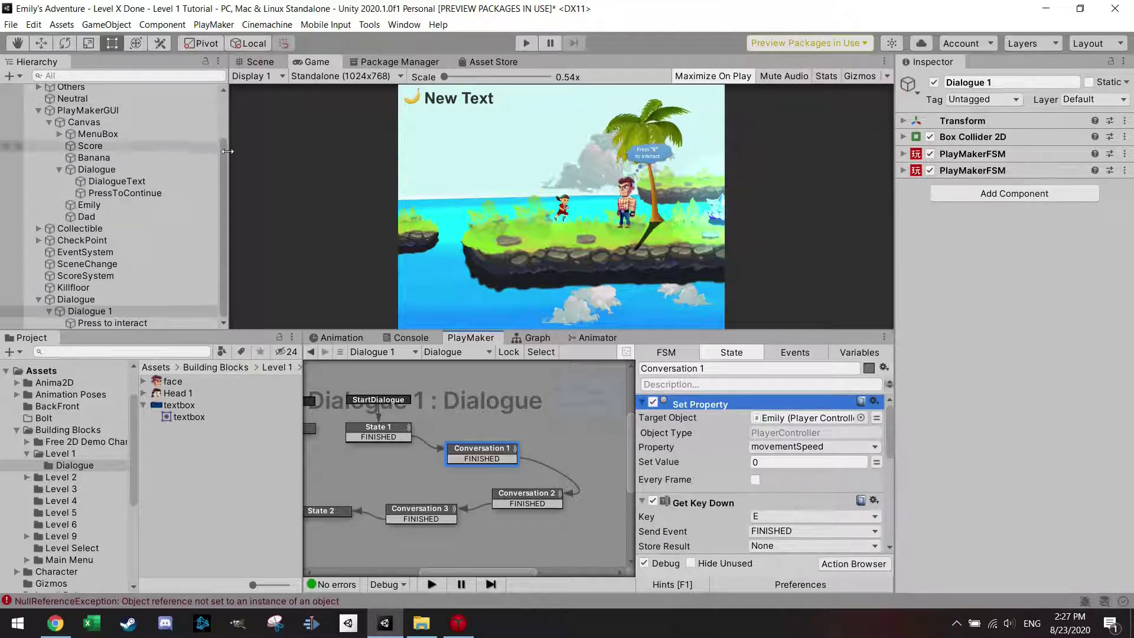
Look up the Movement Speed value in Emily's Player Controller script.
scroll(115, 104, up, 3)
click(81, 95)
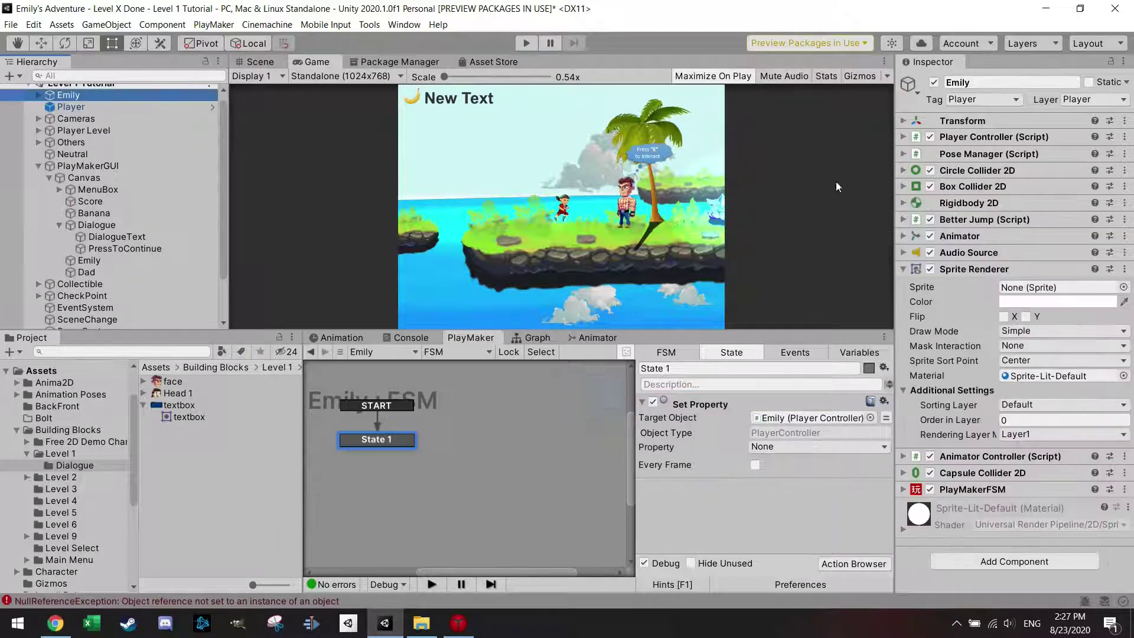
click(903, 136)
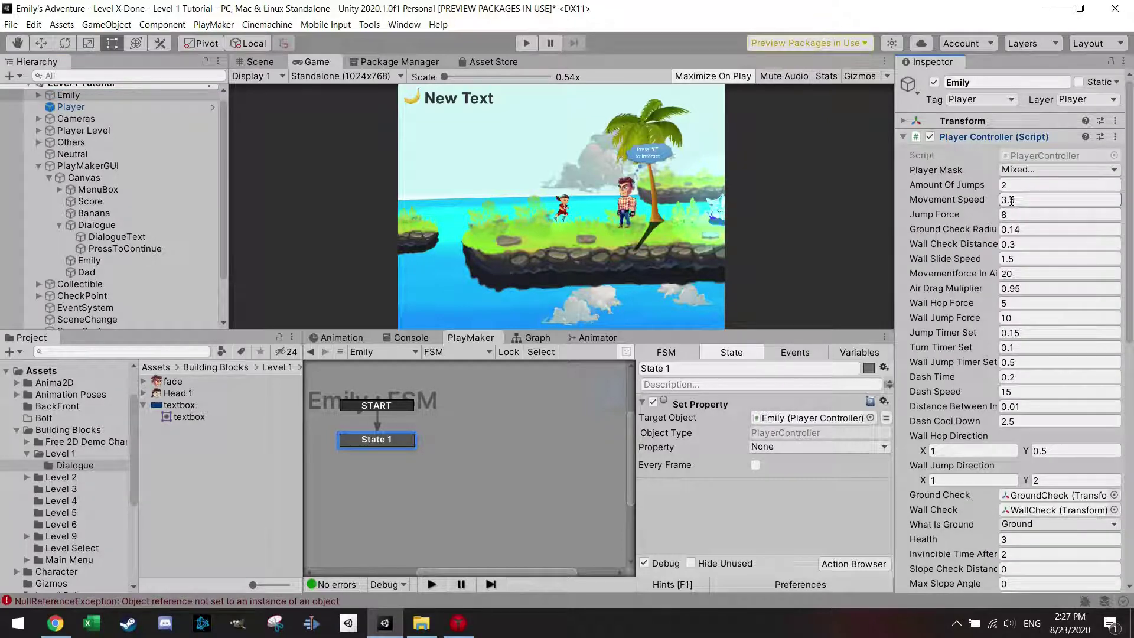
Copy the movementSpeed Set Property action from Conversation 1 and place it before Destroy Object in State 2 of Dialogue 1.
scroll(169, 232, down, 3)
click(106, 312)
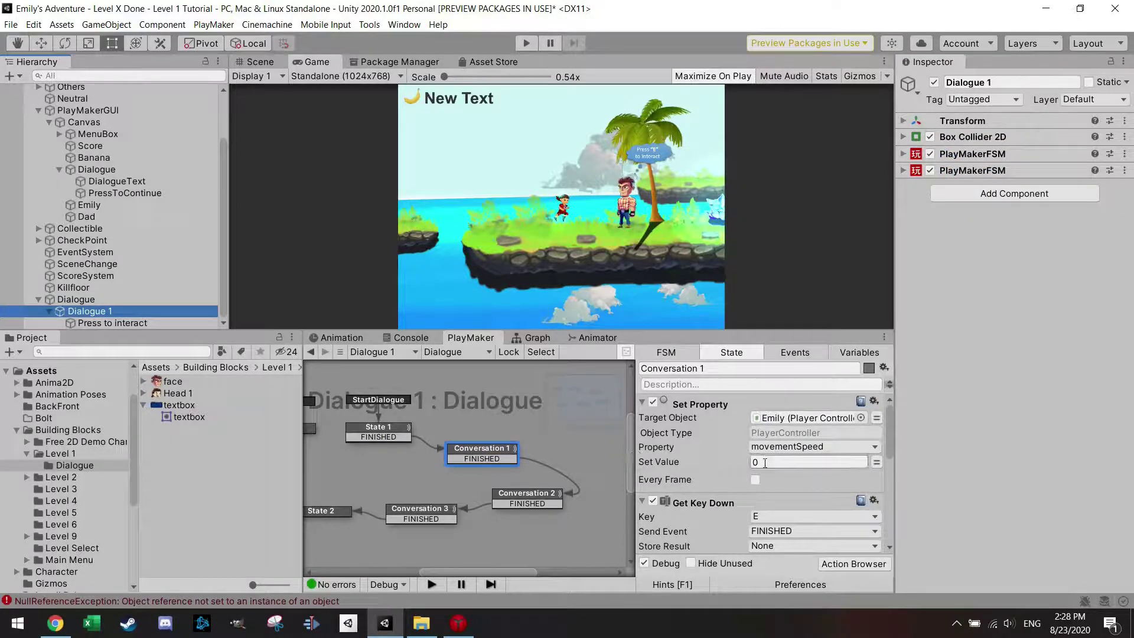
right_click(704, 408)
click(698, 403)
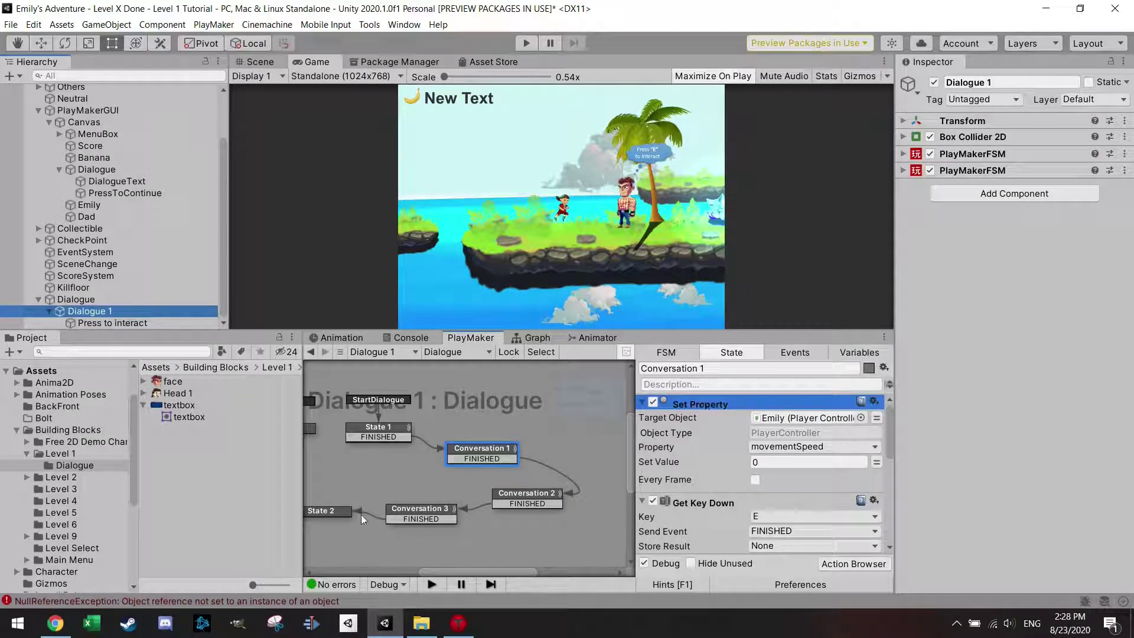
click(330, 511)
key(ctrl+v)
drag(729, 469, 707, 403)
Set the movementSpeed value in State 2's Set Property action to 3.5.
click(711, 461)
text(3)
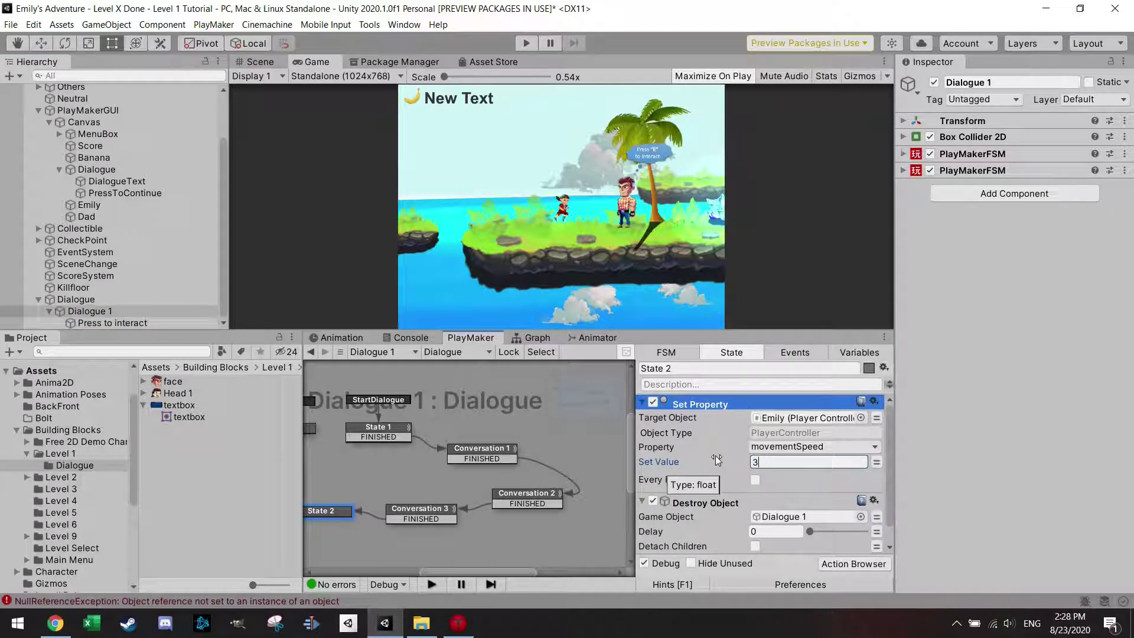
text(.5)
scroll(453, 523, down, 1)
middle_drag(406, 531, 426, 537)
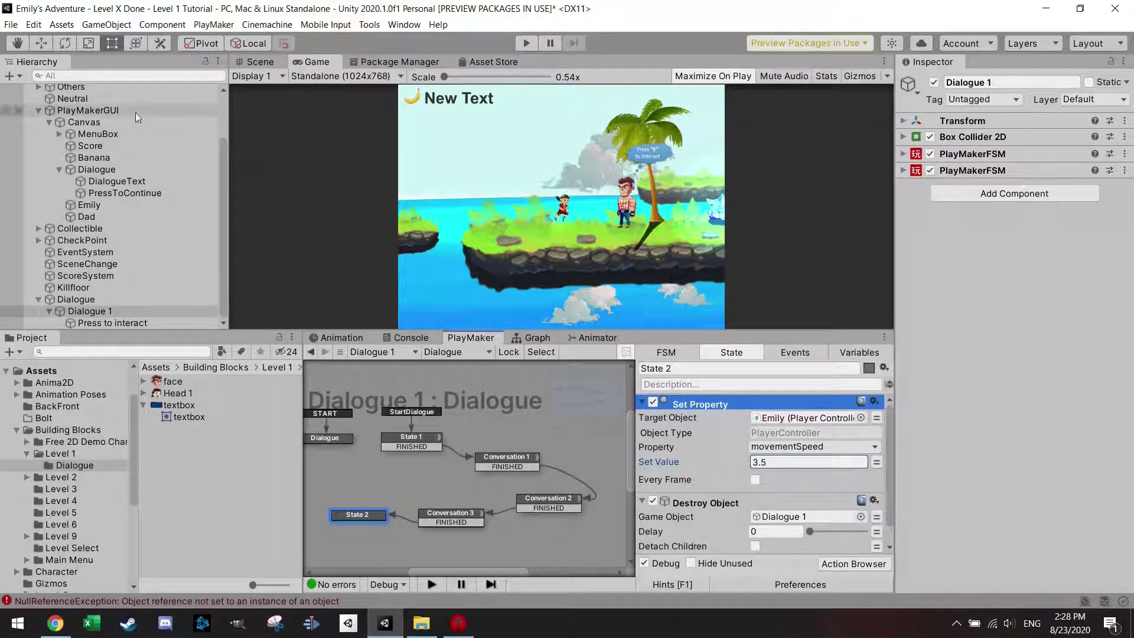
Remove the PlayMakerFSM component from the Emily player object.
scroll(97, 109, up, 3)
click(77, 101)
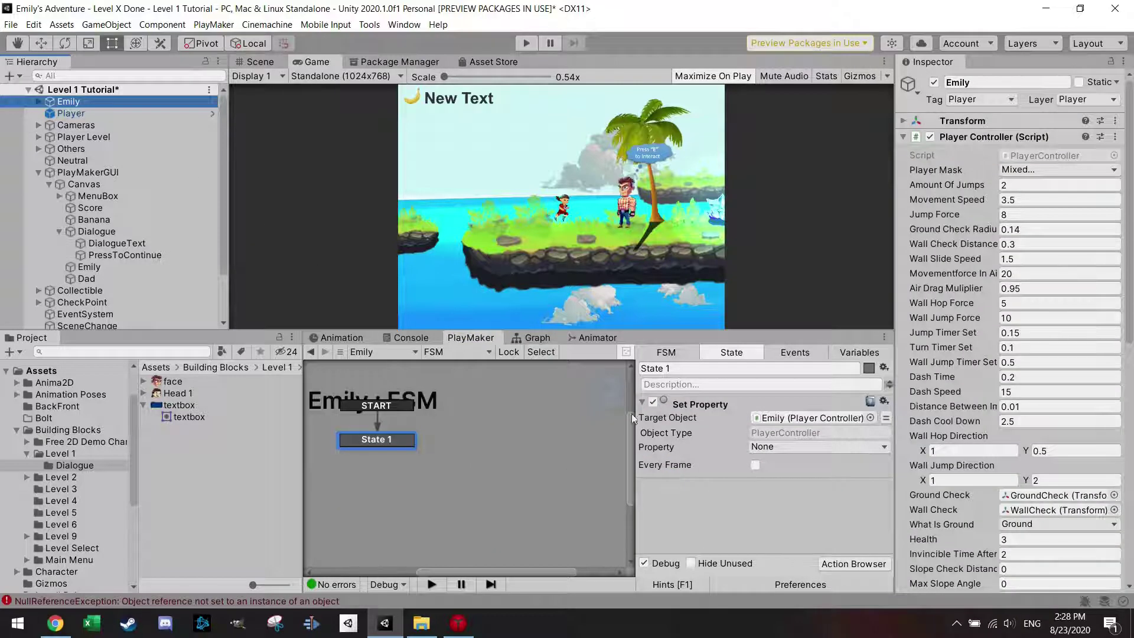
scroll(1004, 354, down, 10)
right_click(975, 502)
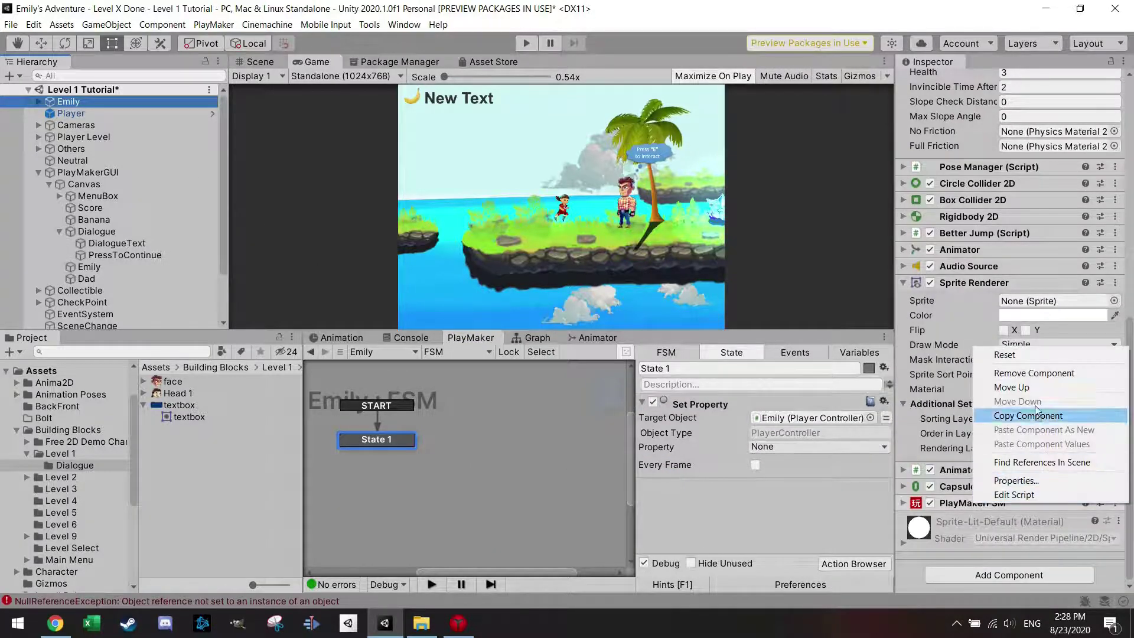
click(1033, 373)
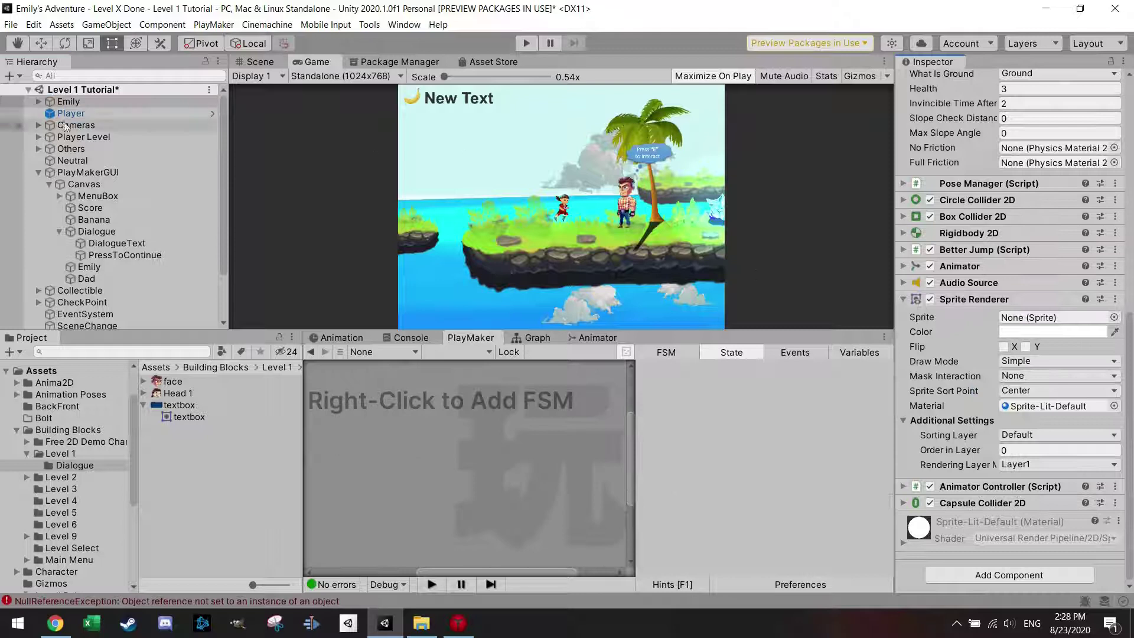
Review Conversation 1 of Dialogue 1, play the level, start the dialogue with the dad, and try moving and jumping with Emily during it.
scroll(106, 236, down, 3)
click(88, 311)
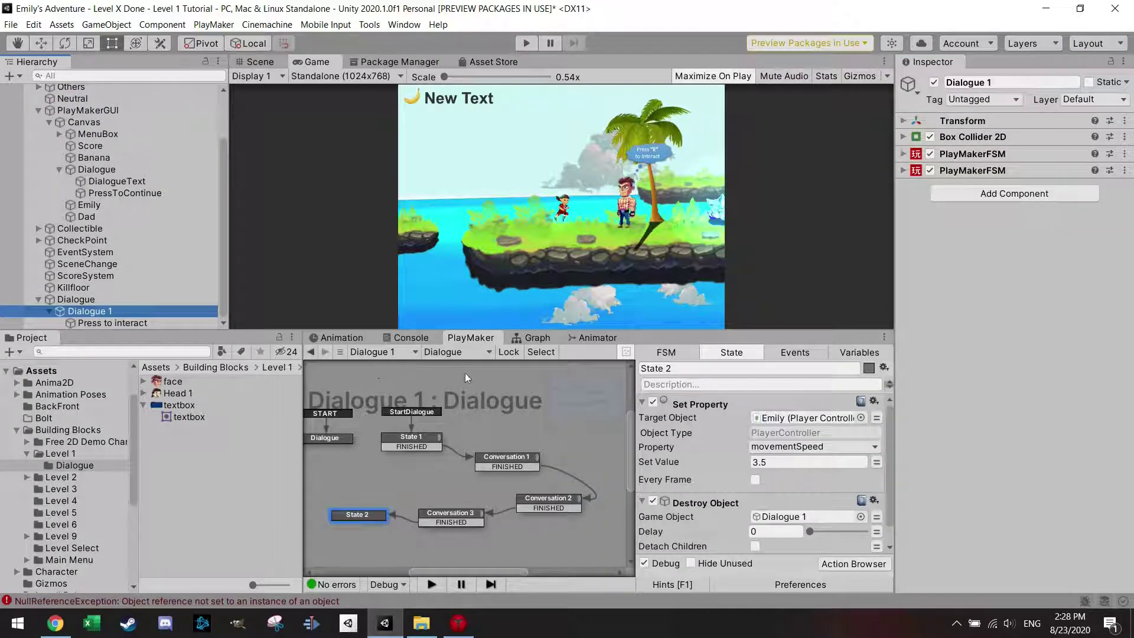
click(507, 458)
click(527, 45)
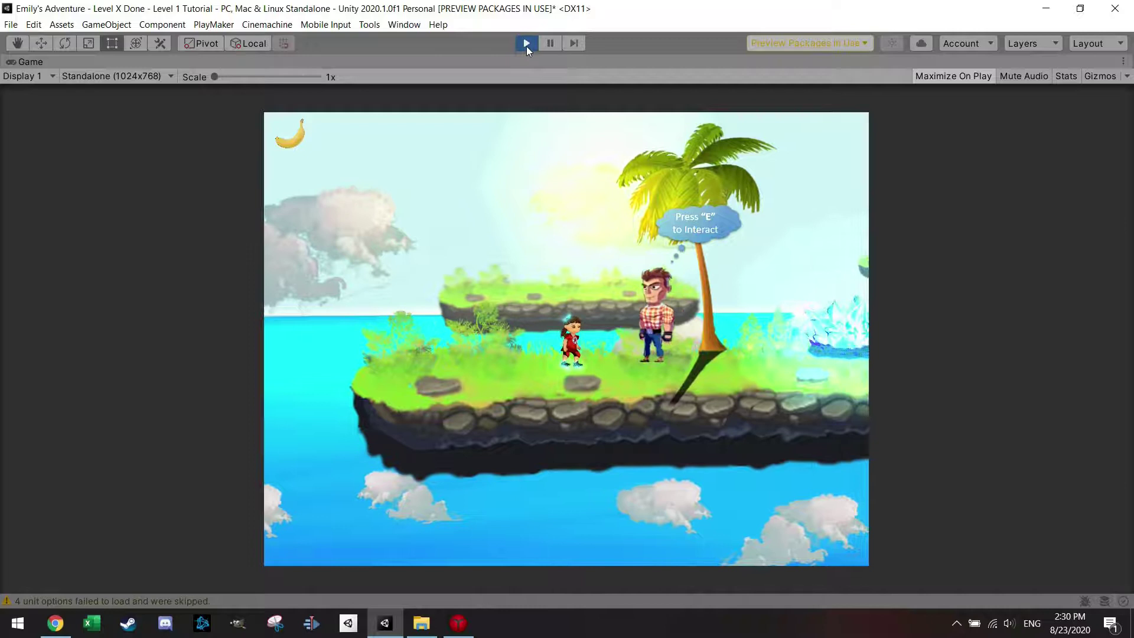
key(e)
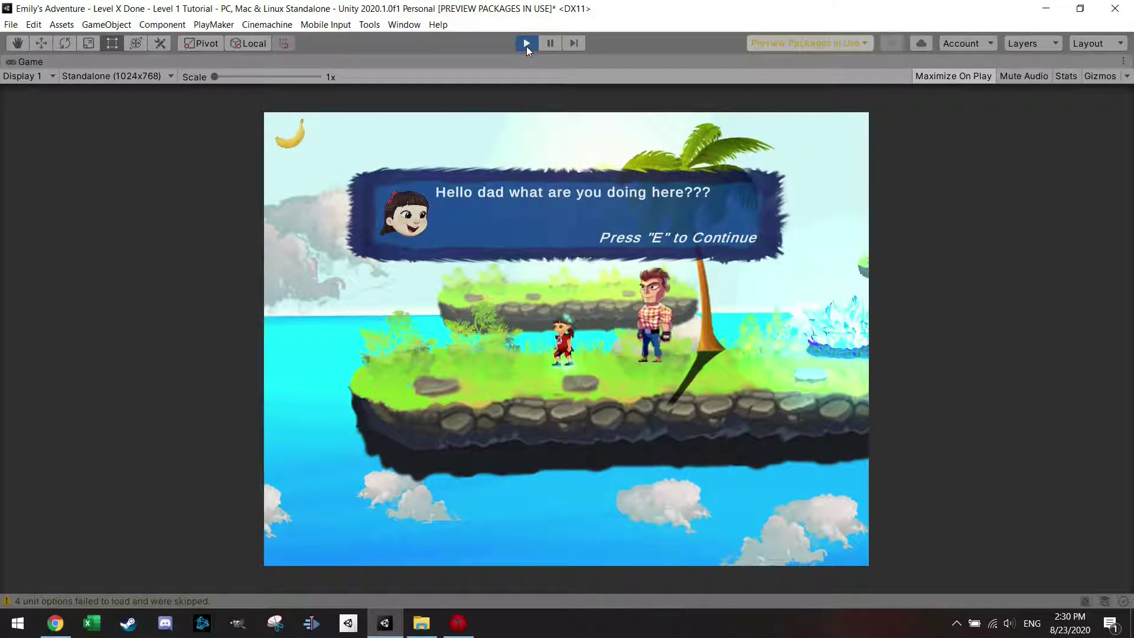
key(space)
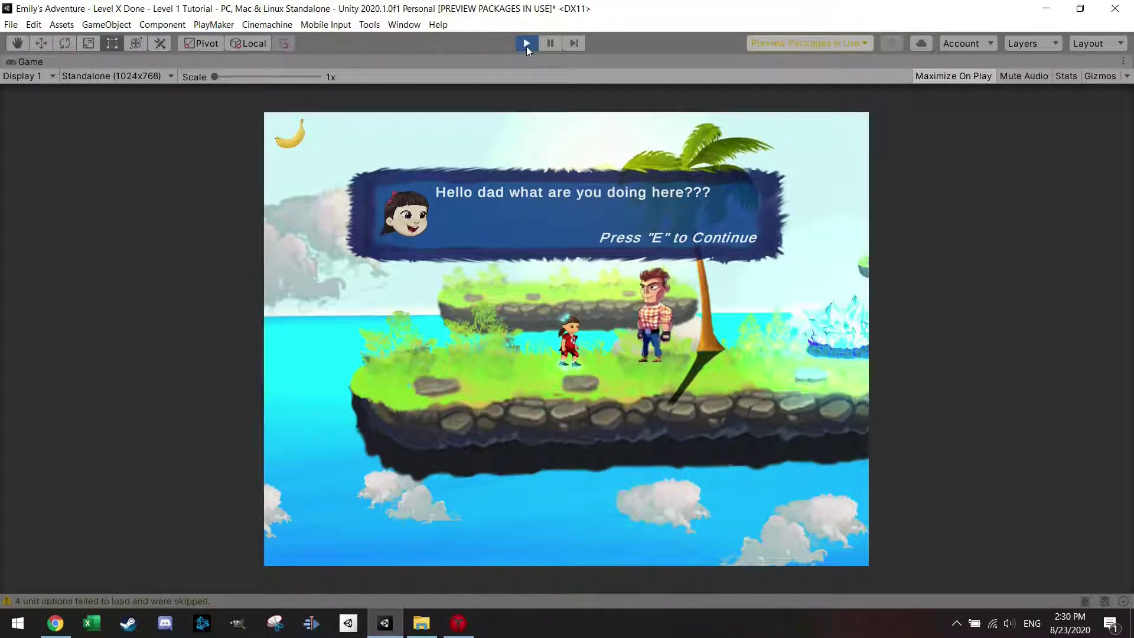
key(Right)
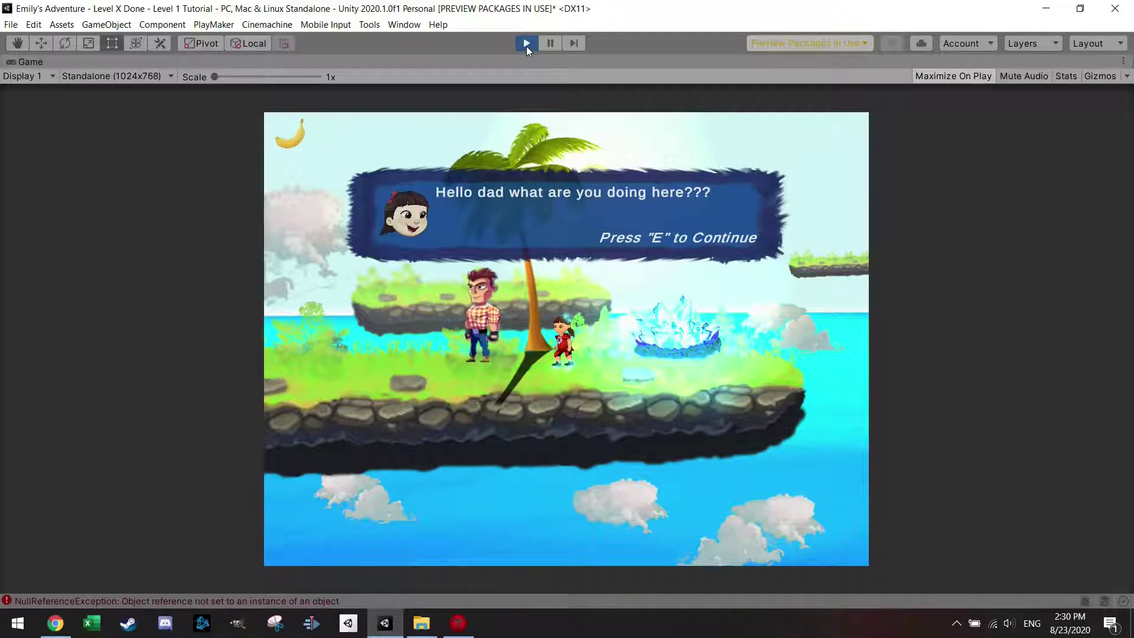
Advance through the remaining conversation lines to end the dialogue and test walking Emily in both directions beside the dad.
key(e)
key(e)
key(e)
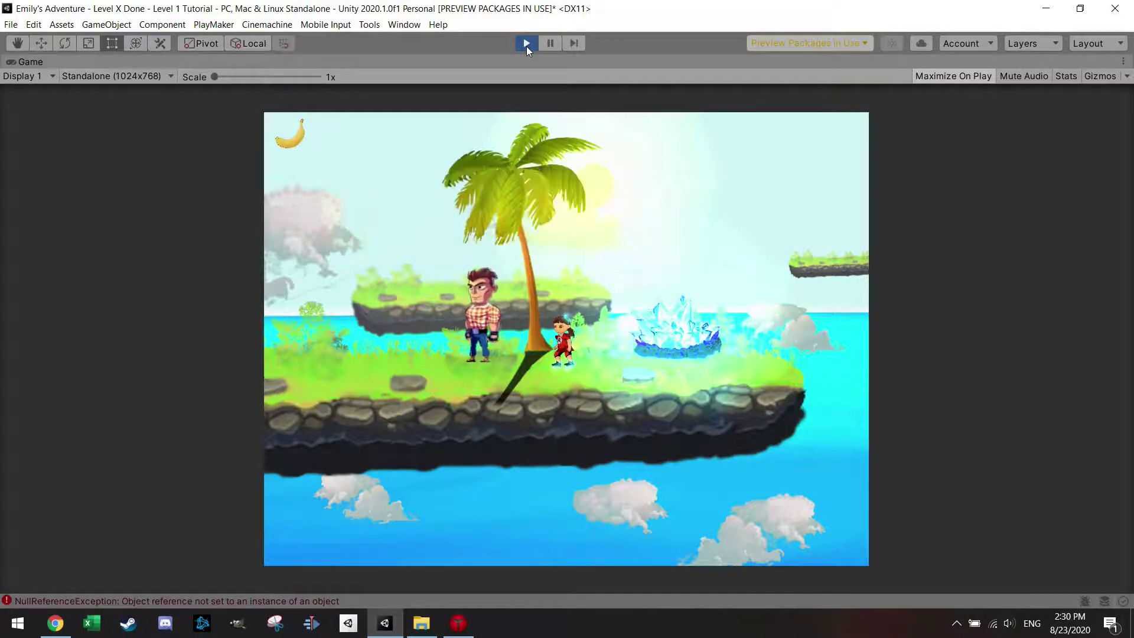
key(Left)
key(Right)
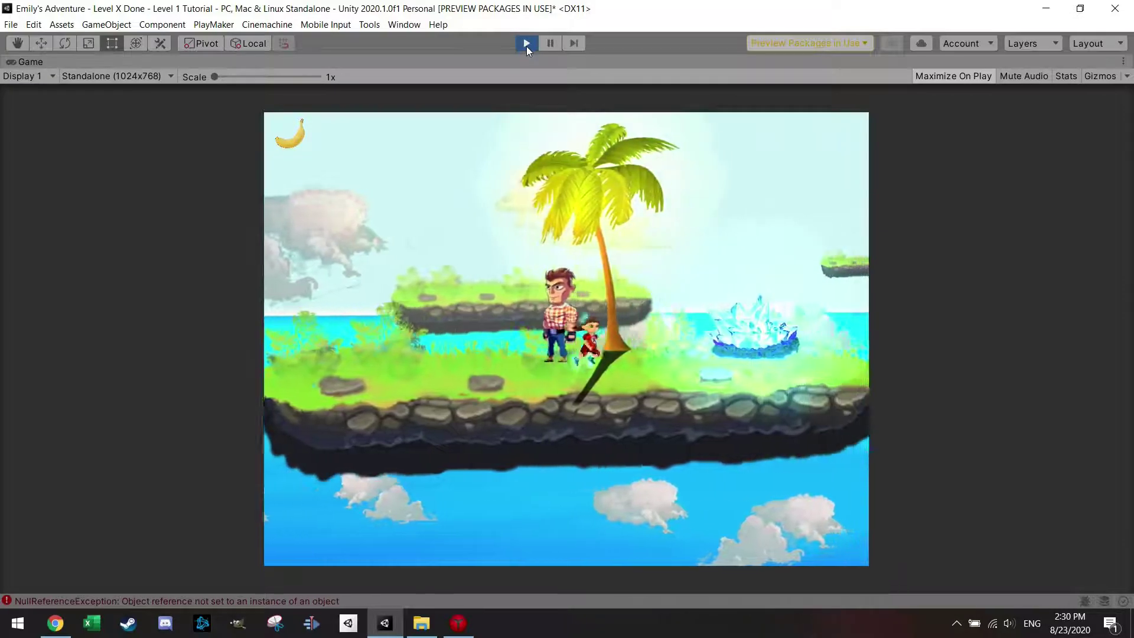
Test Emily's movement after the dialogue by running and jumping across the following platforms, collecting the bananas on the way.
key(Right)
key(space)
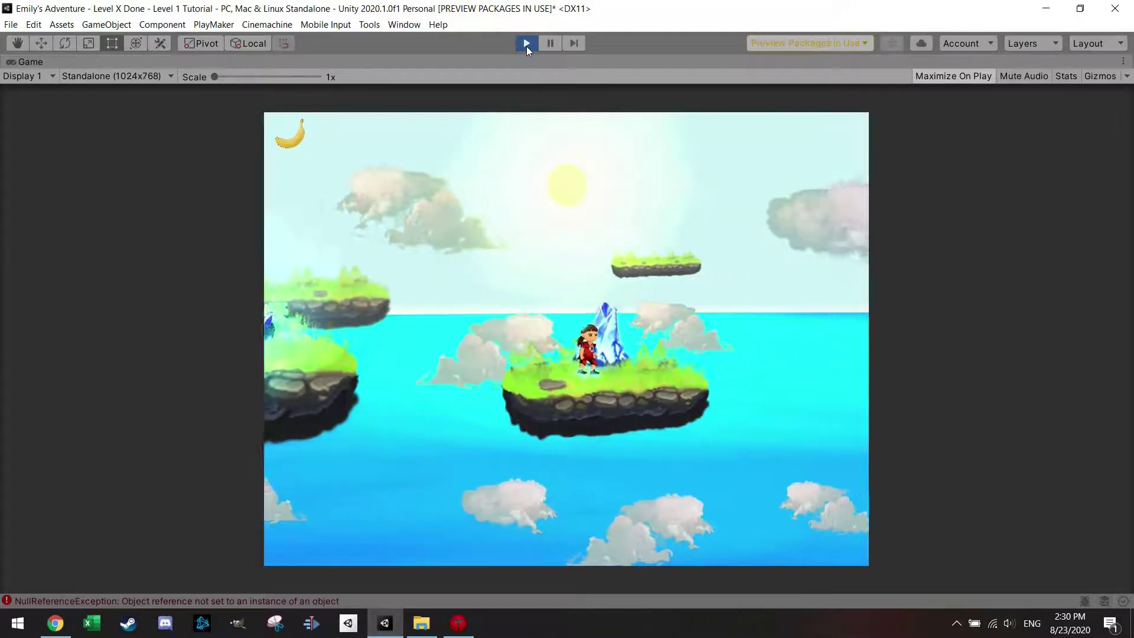
key(Right)
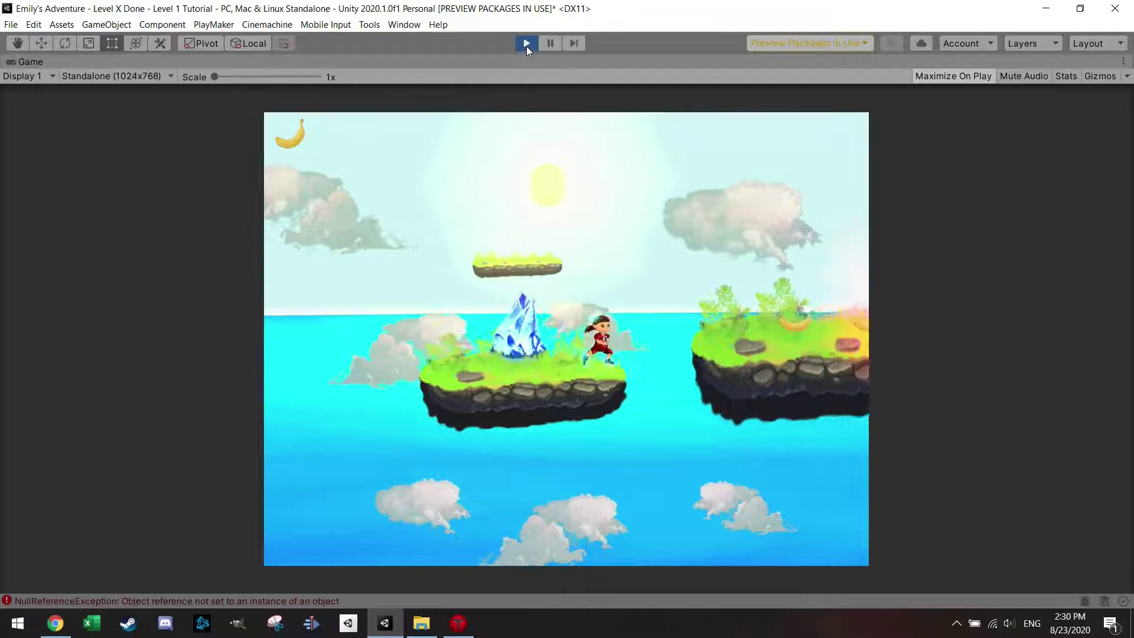
key(Right)
key(space)
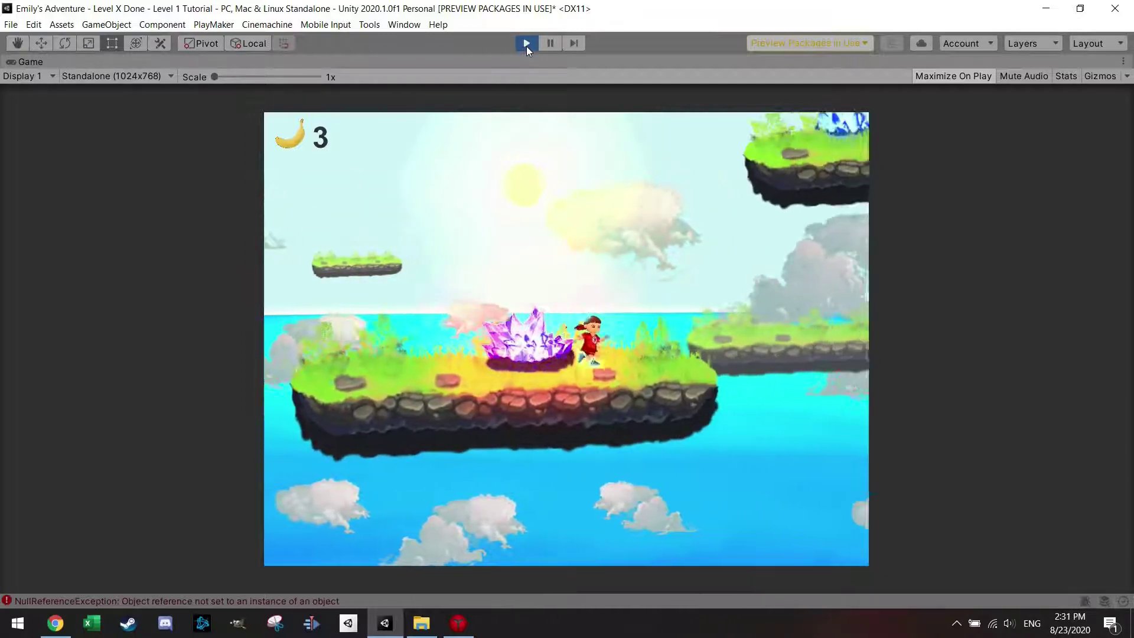
key(Right)
key(space)
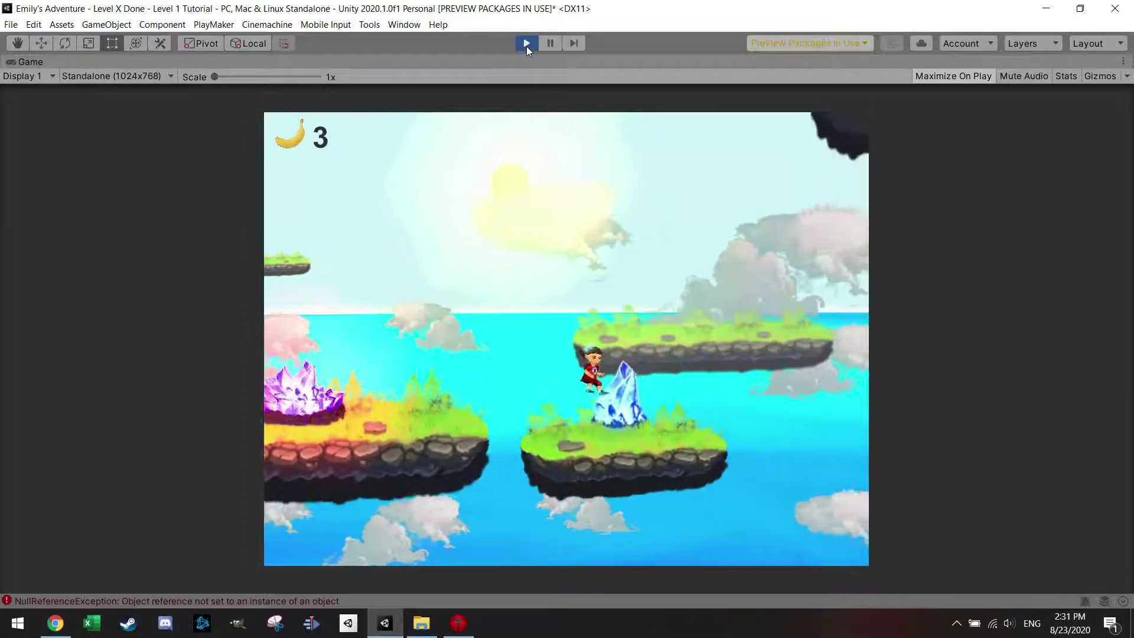
key(Right)
key(Left)
key(Right)
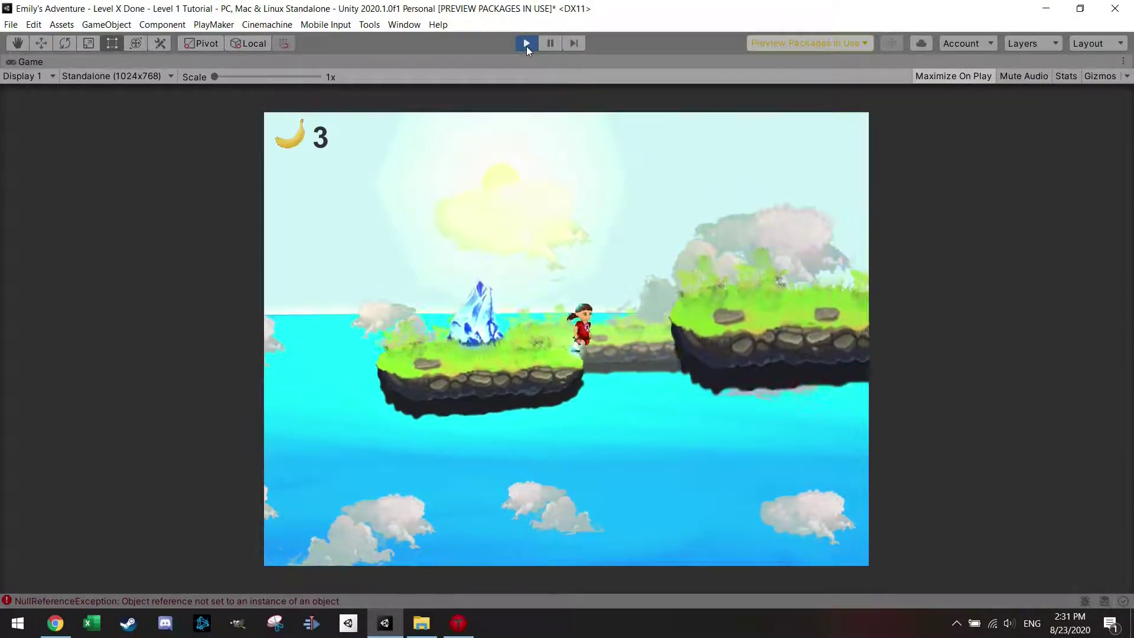
key(Right)
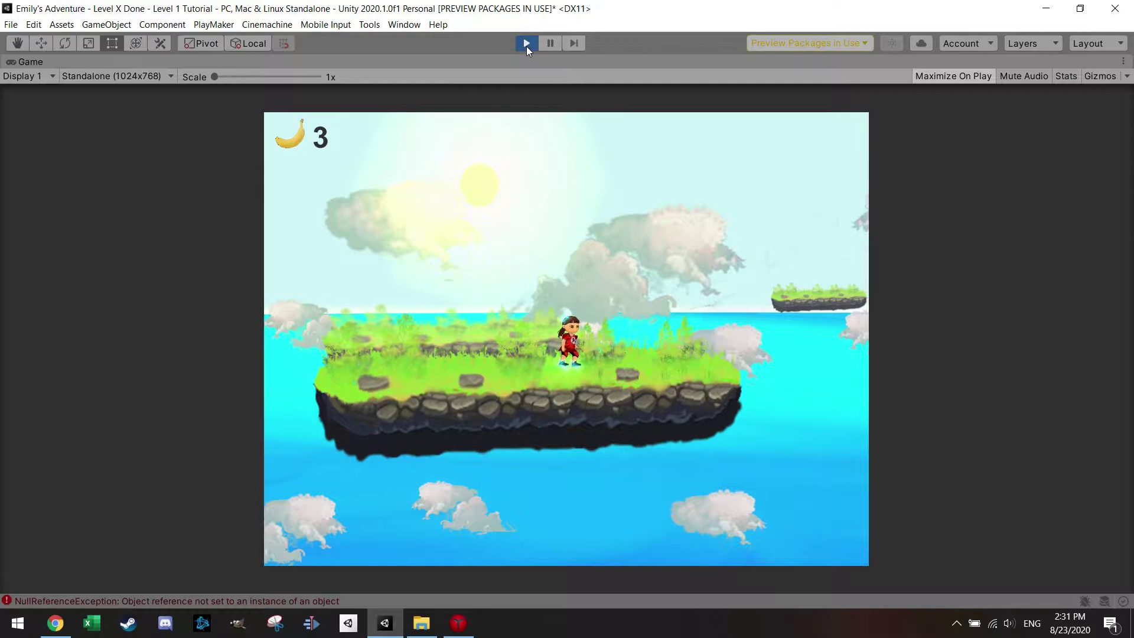